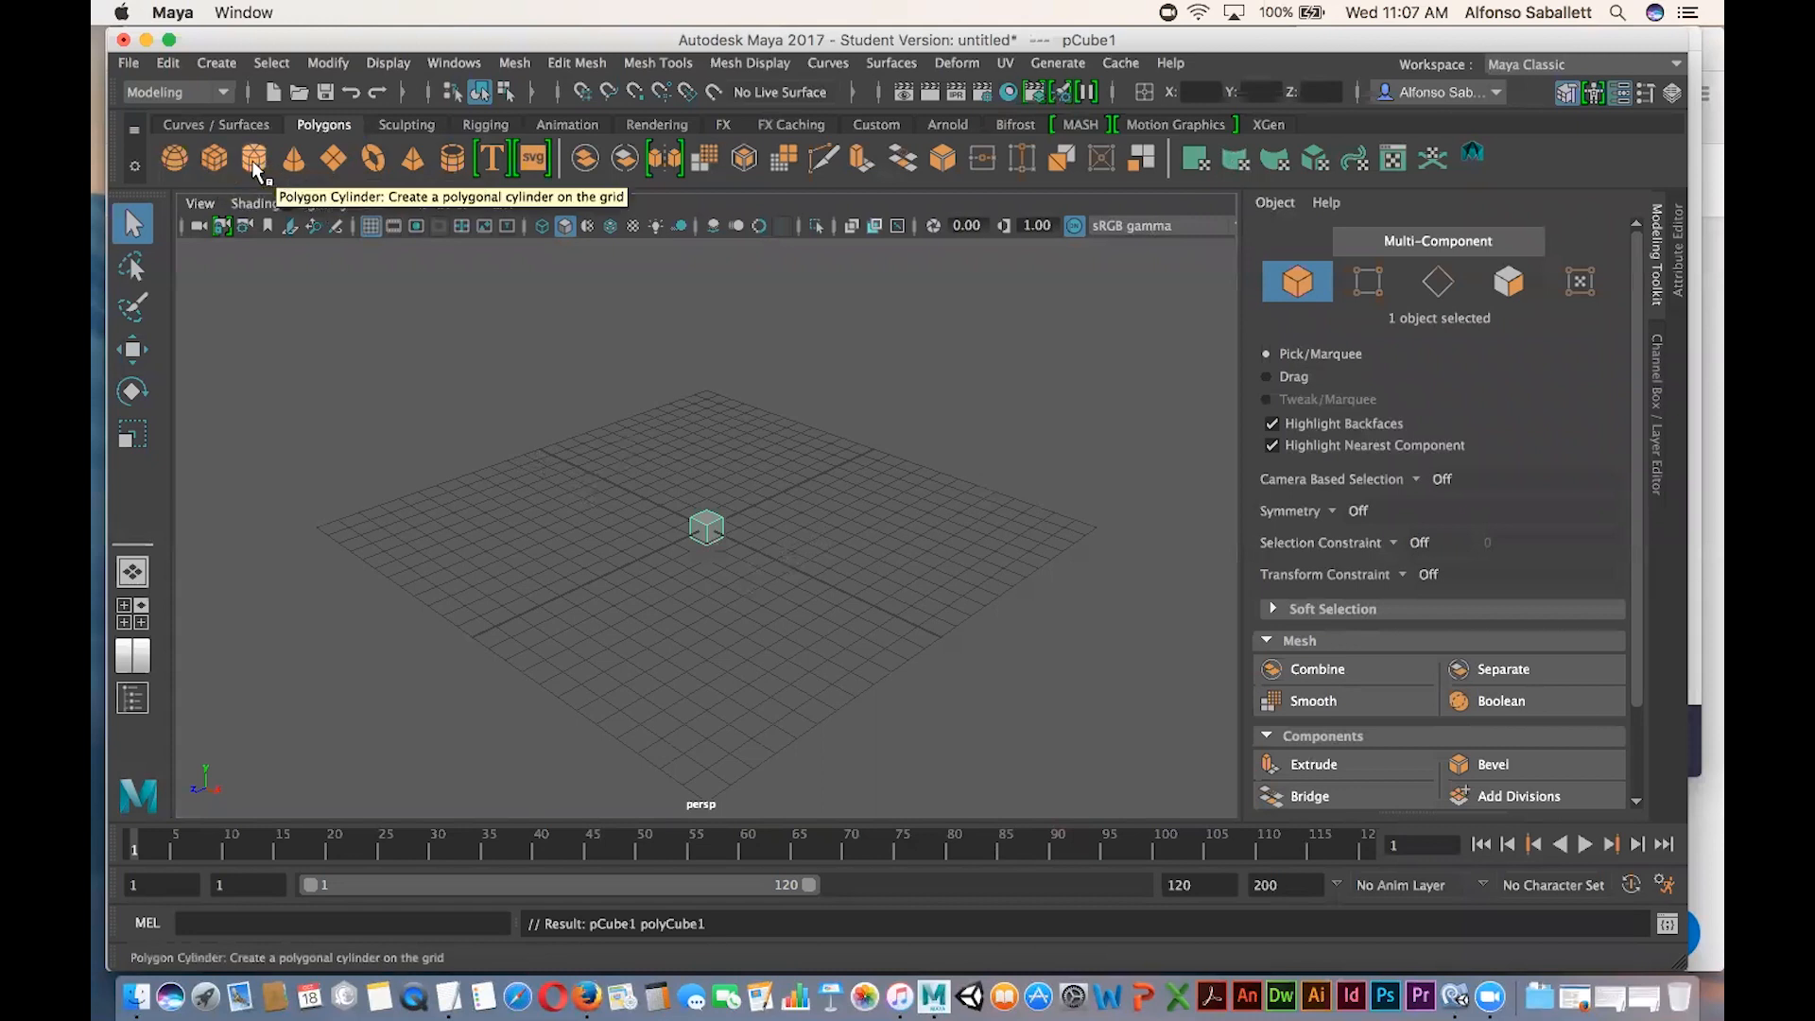
Create a second polygon cube and move the two cubes apart along X, the new one to about 3.3 and the original to about -4.7.
left_click(216, 158)
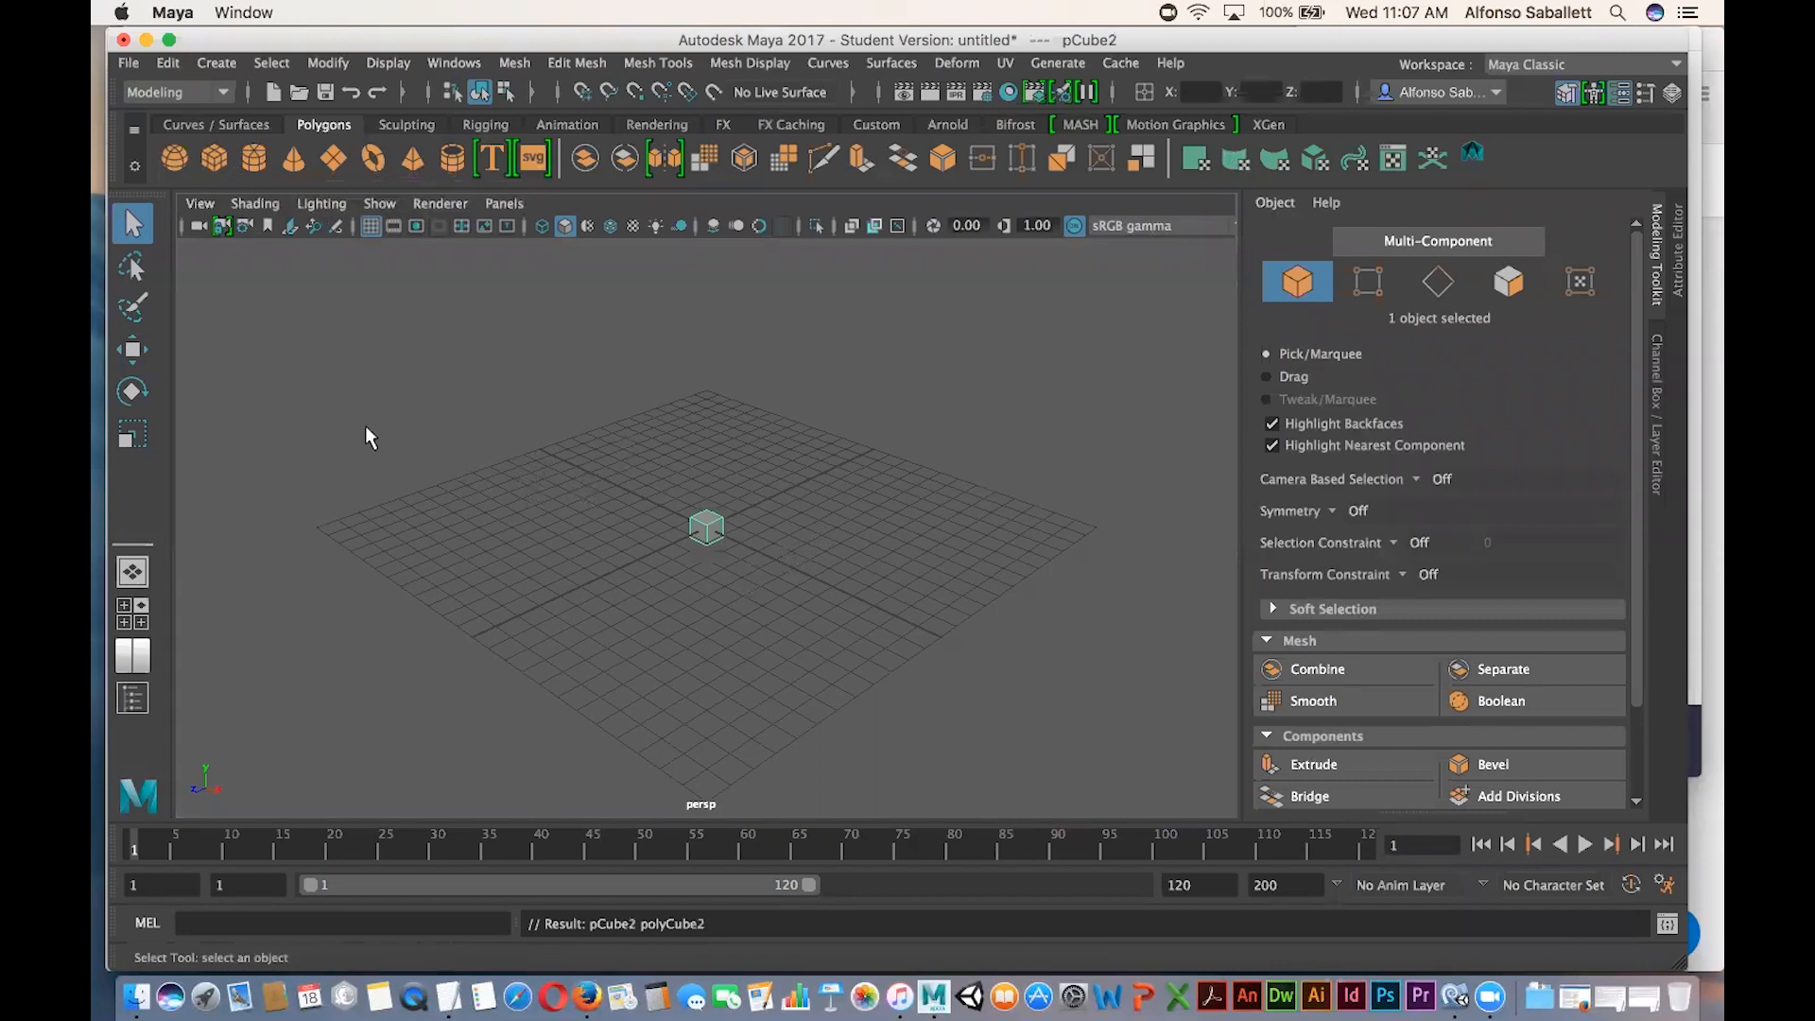
left_click(136, 352)
left_click_drag(769, 559, 826, 580)
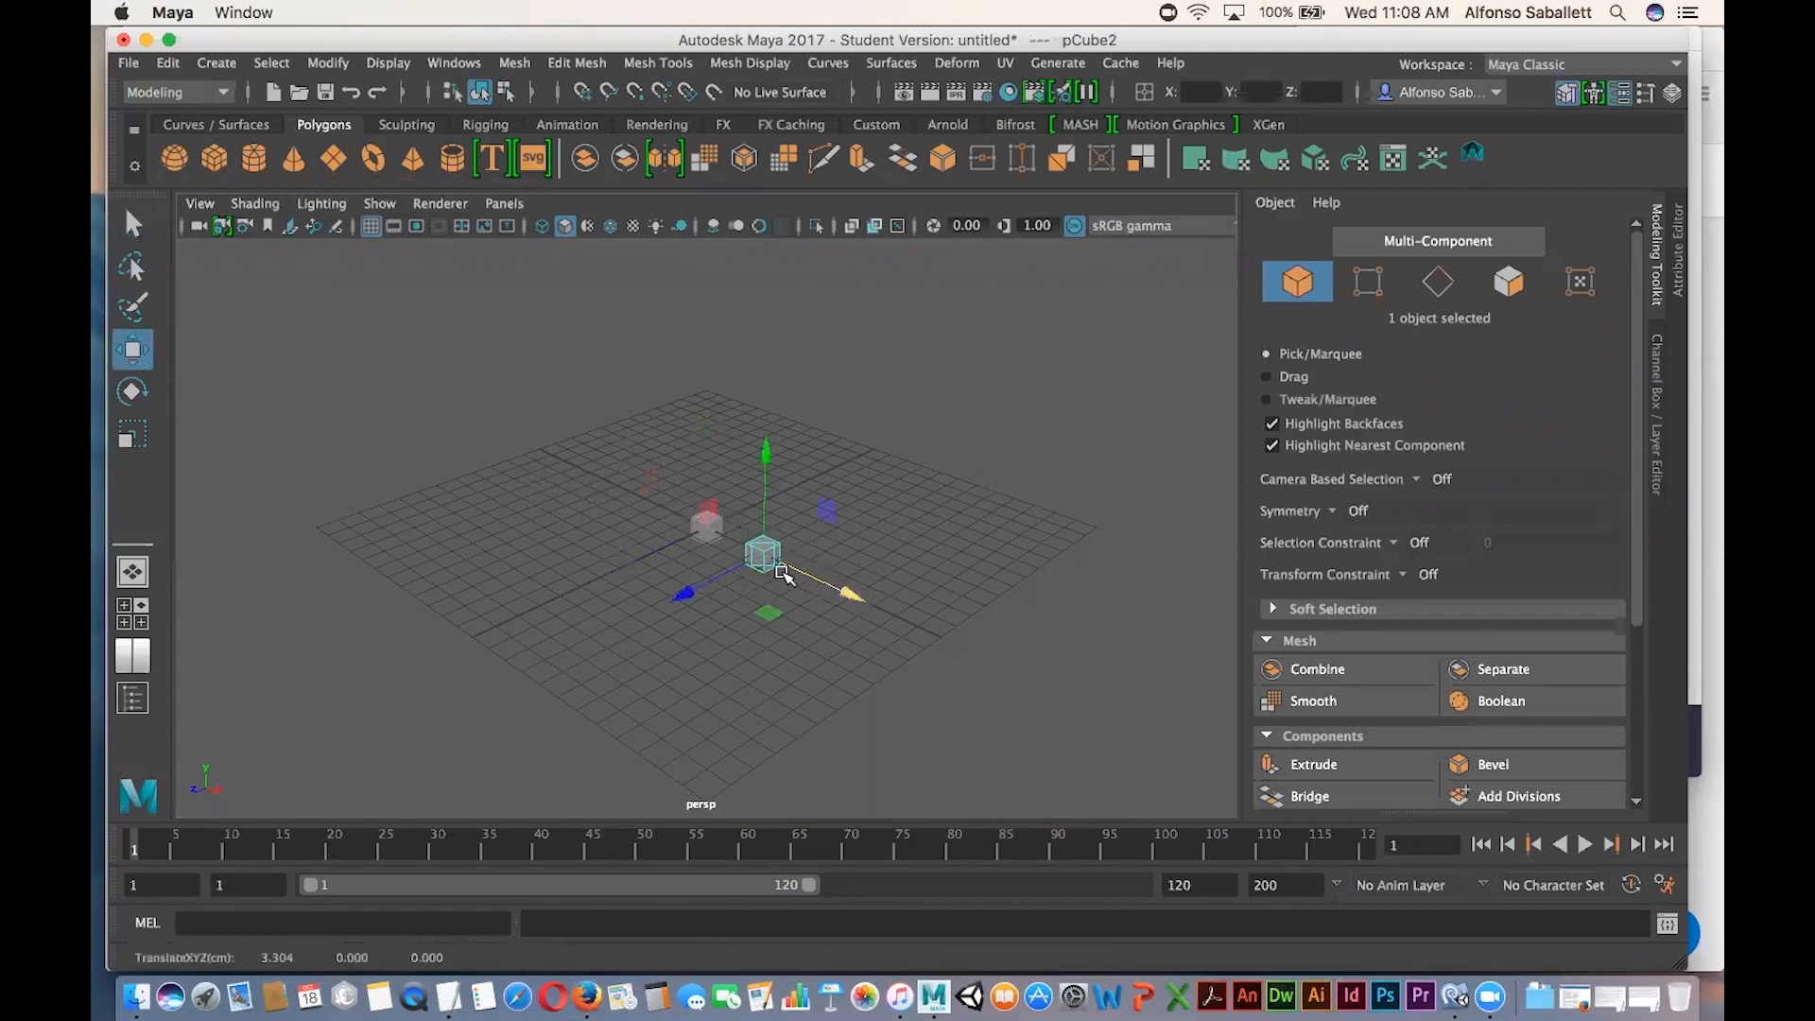
left_click(707, 533)
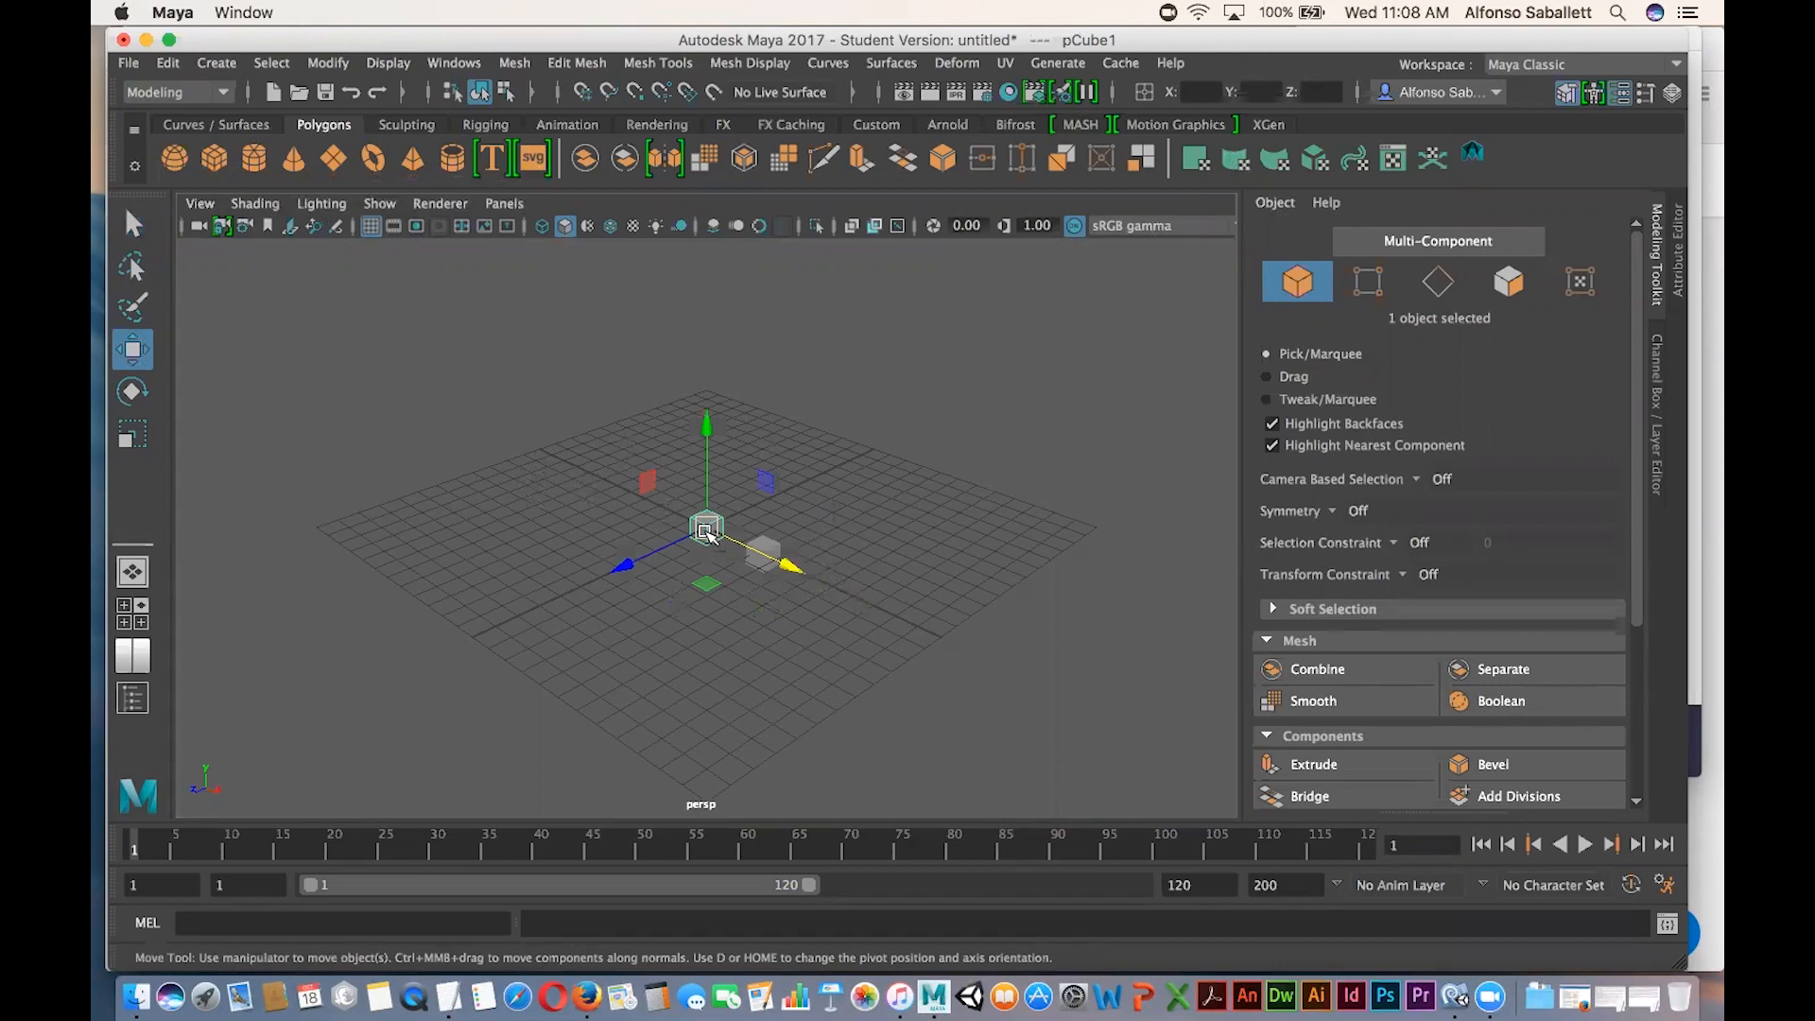
left_click_drag(756, 555, 679, 525)
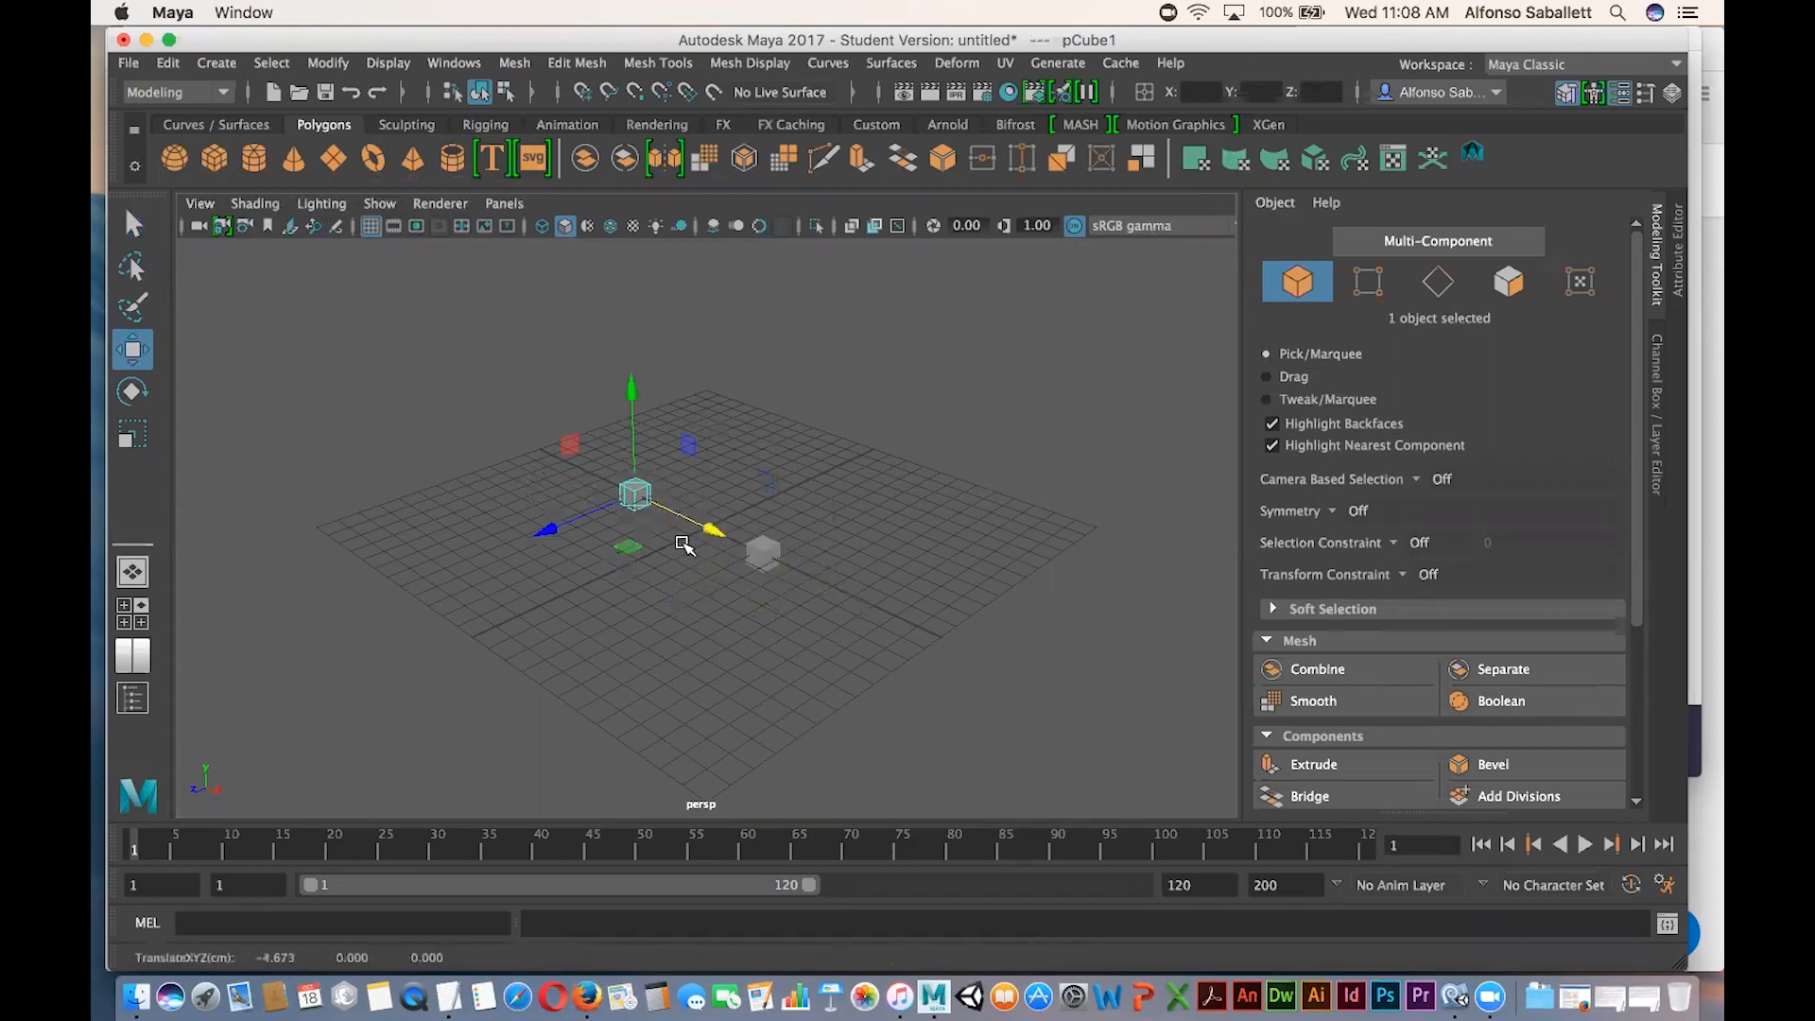
Try scaling the original cube uniformly to about 3 times its size and undo the scaling.
left_click(133, 437)
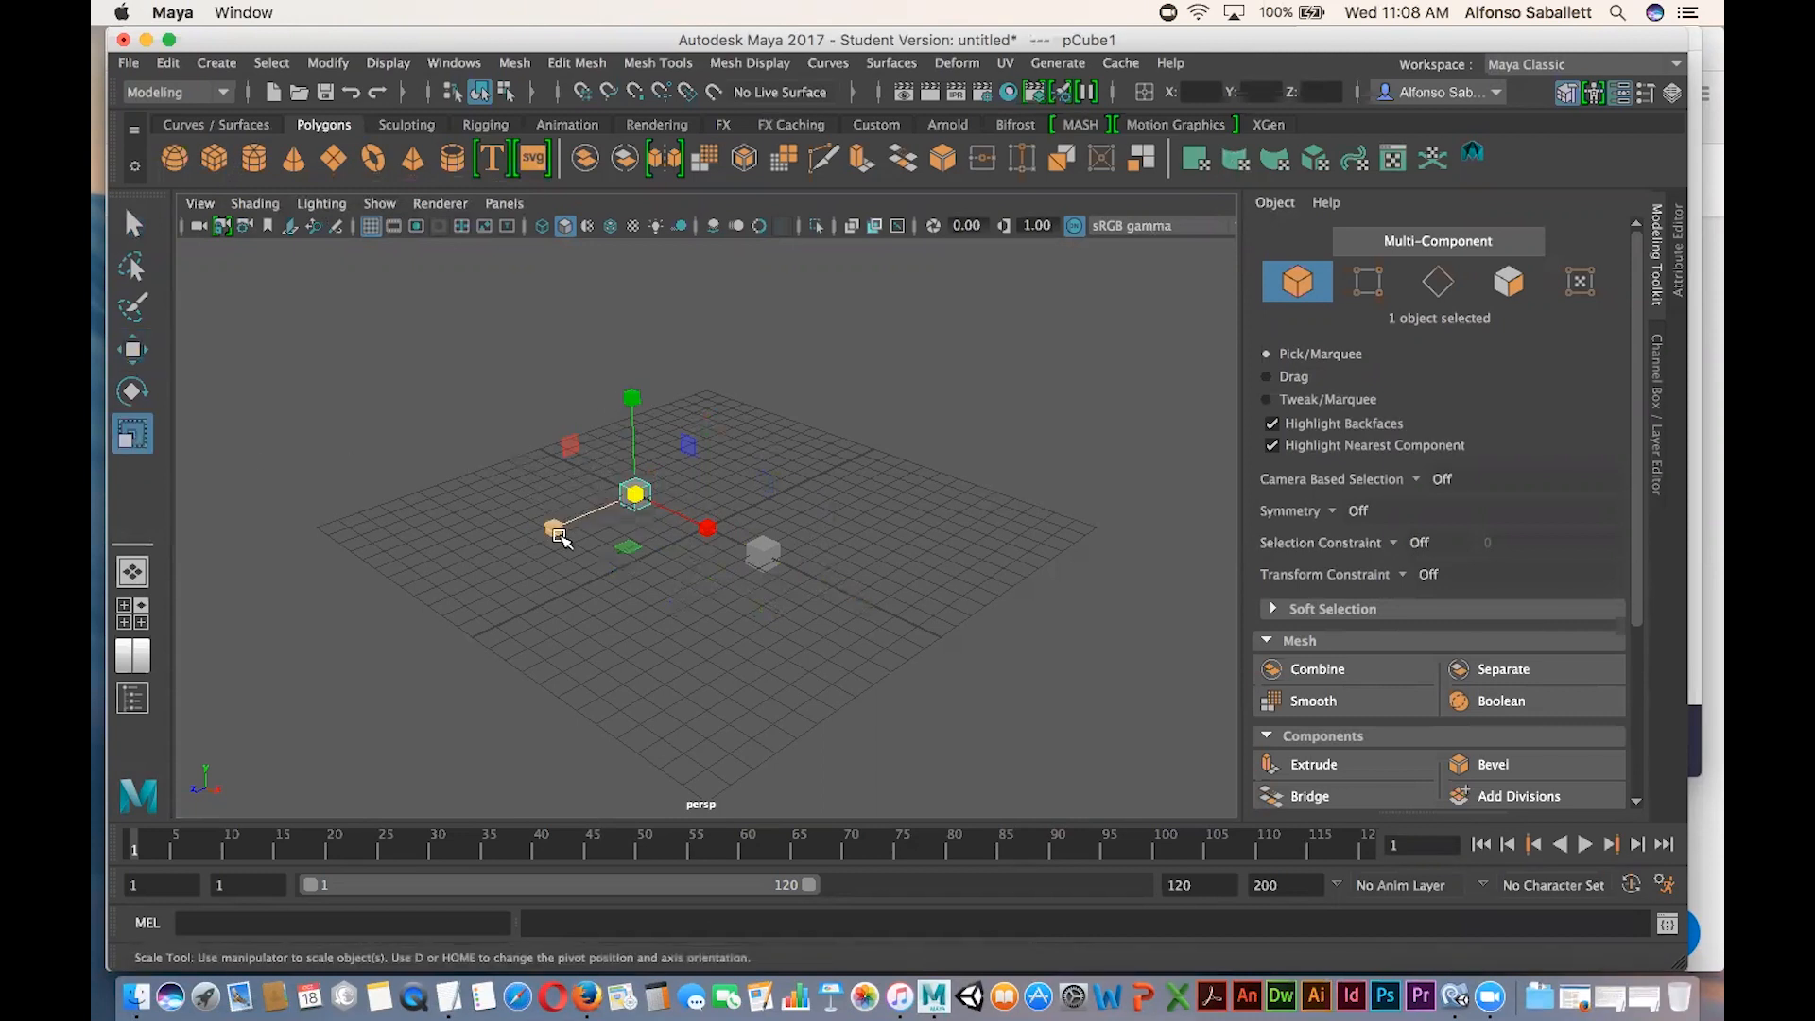
left_click_drag(643, 497, 673, 520)
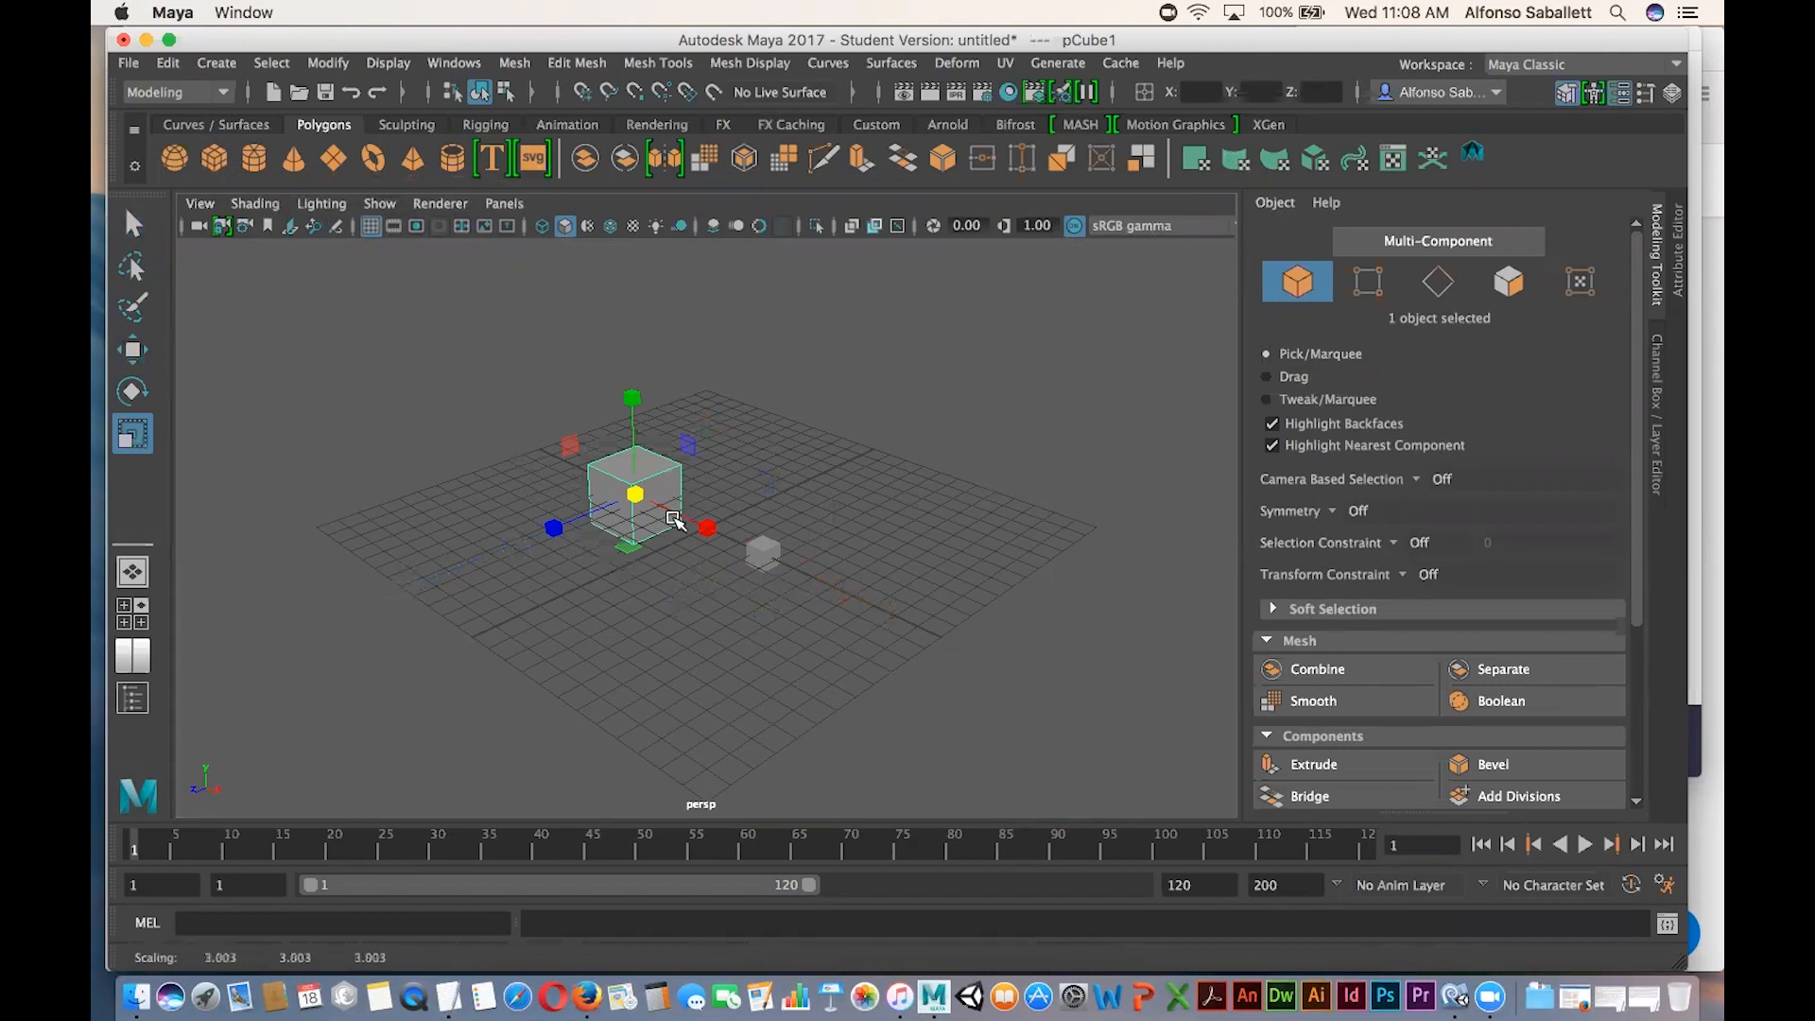
key("super+z")
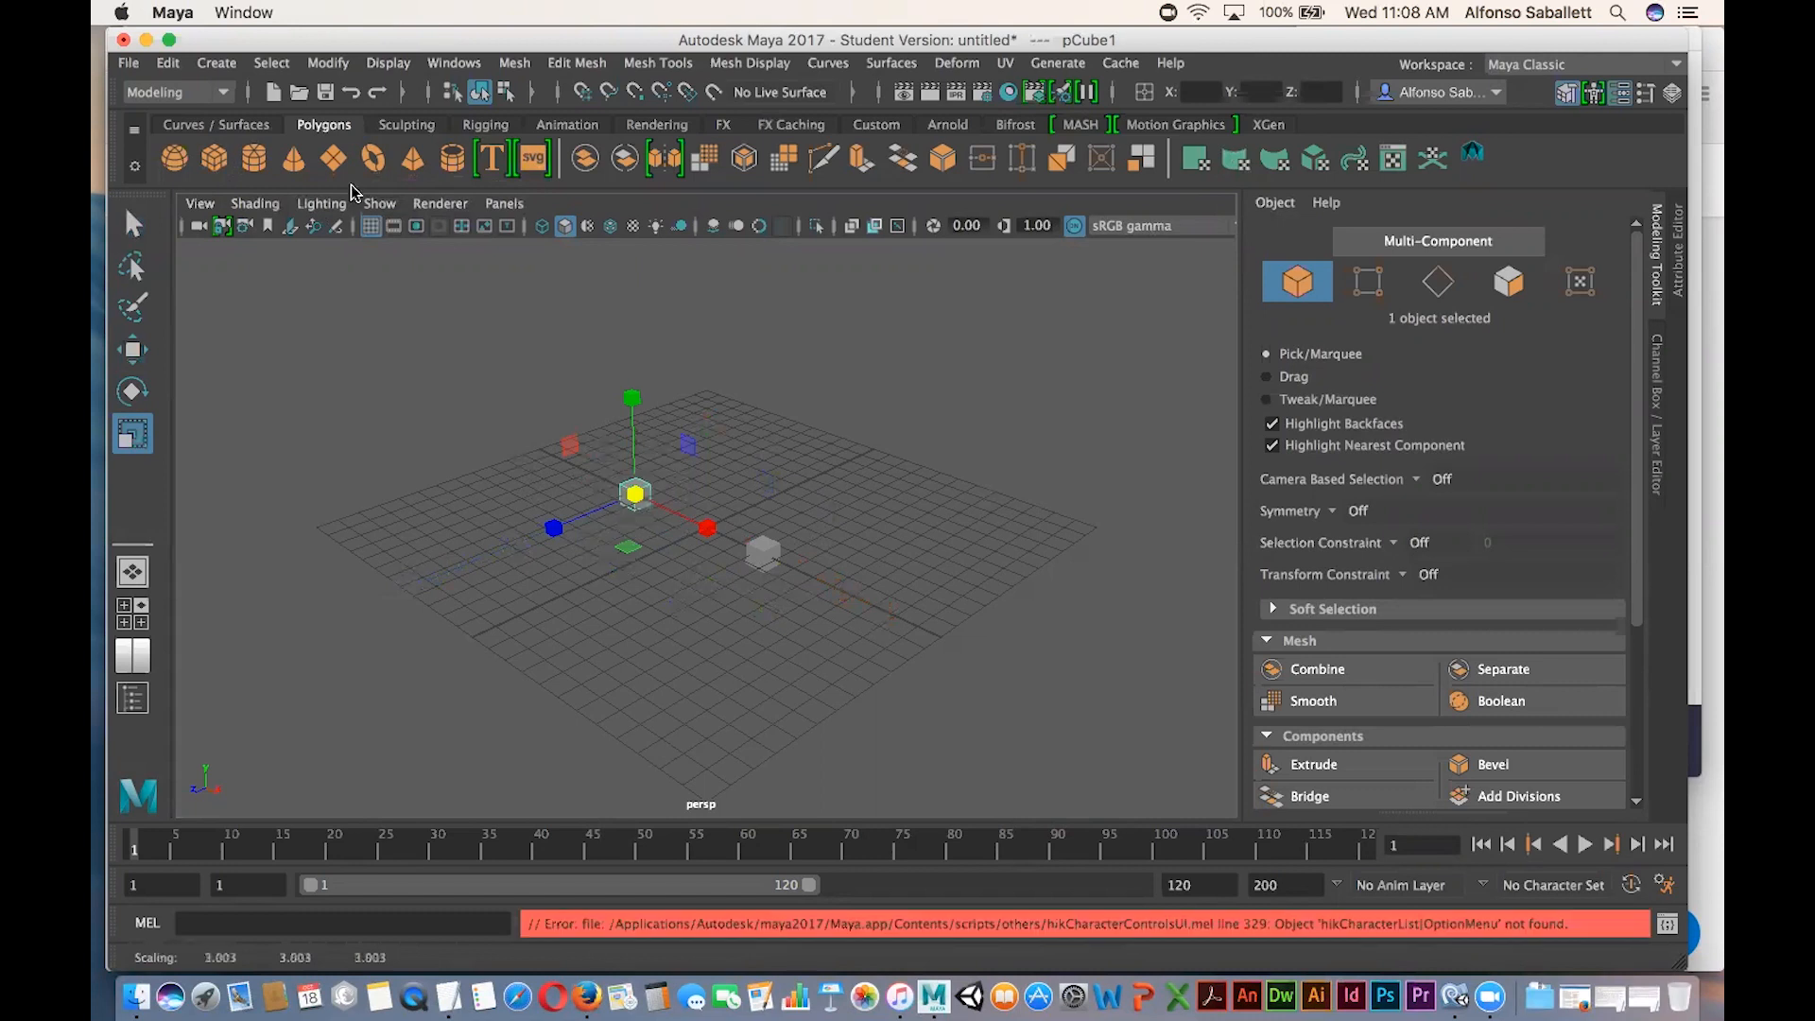
Scale the original cube into a wide slab, about 29.7 in X, 2.5 in Y and 22.3 in Z.
left_click_drag(708, 528, 1176, 752)
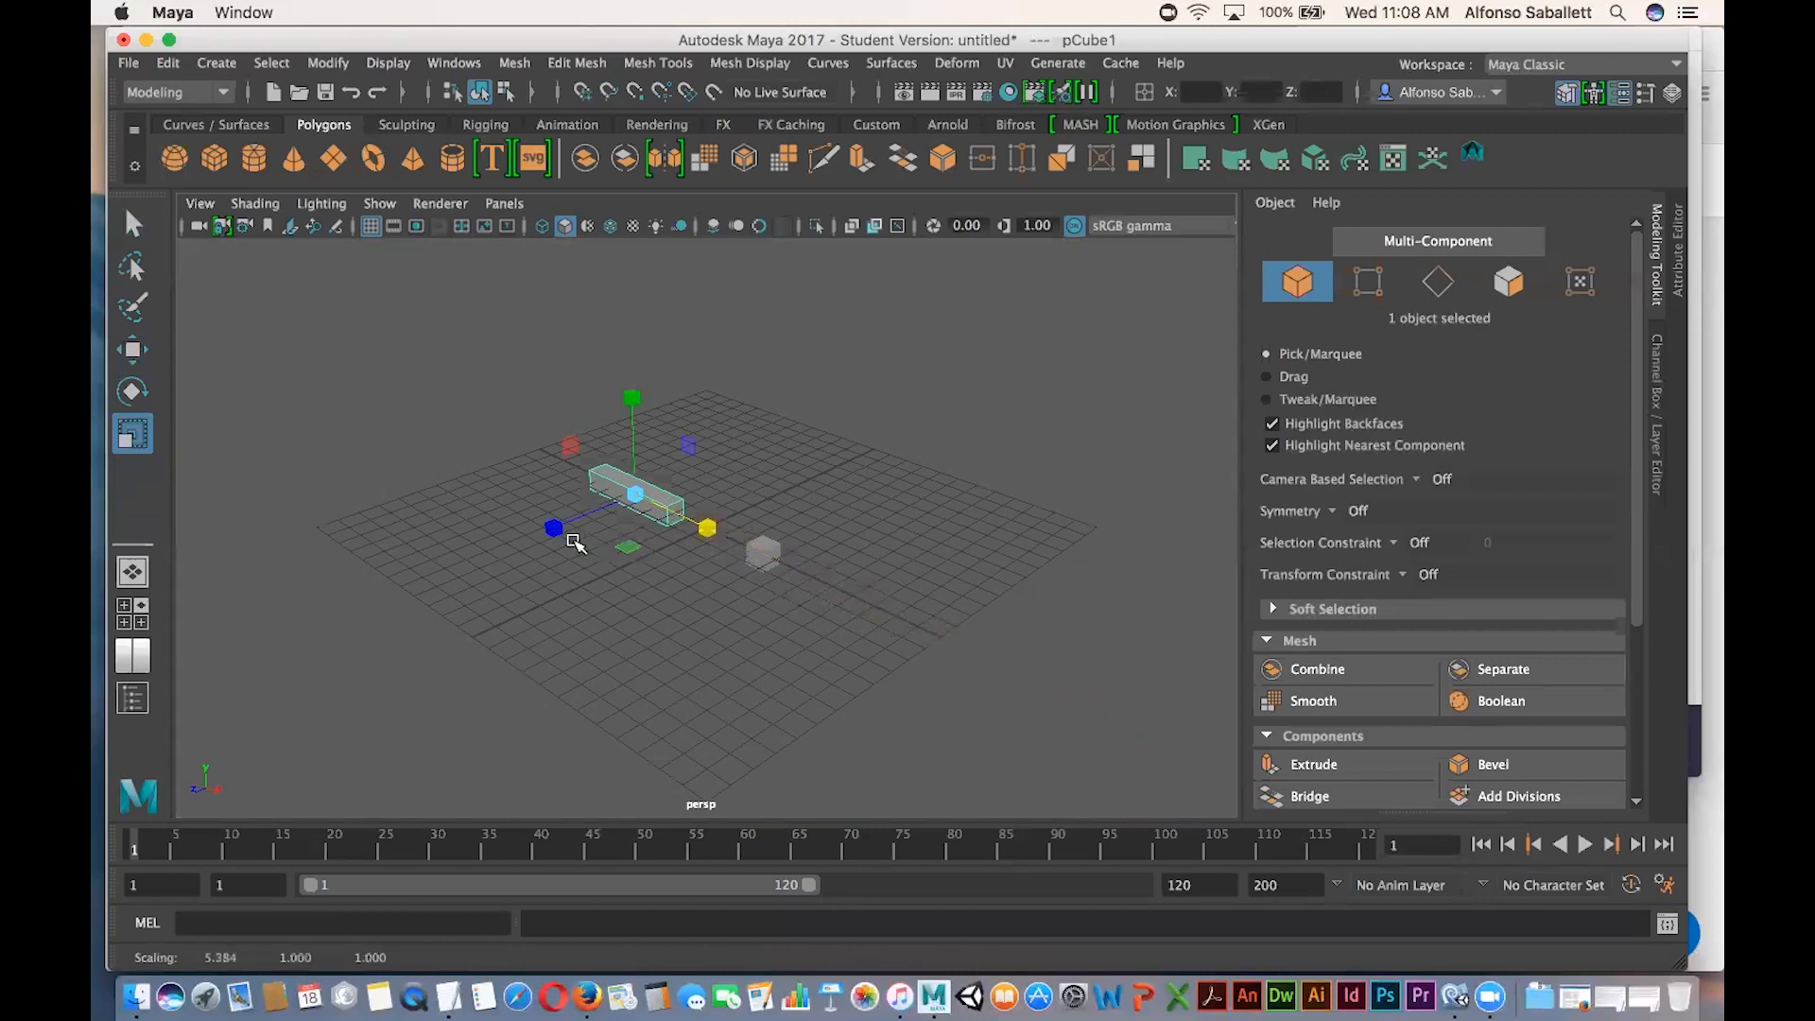
left_click_drag(565, 530, 232, 660)
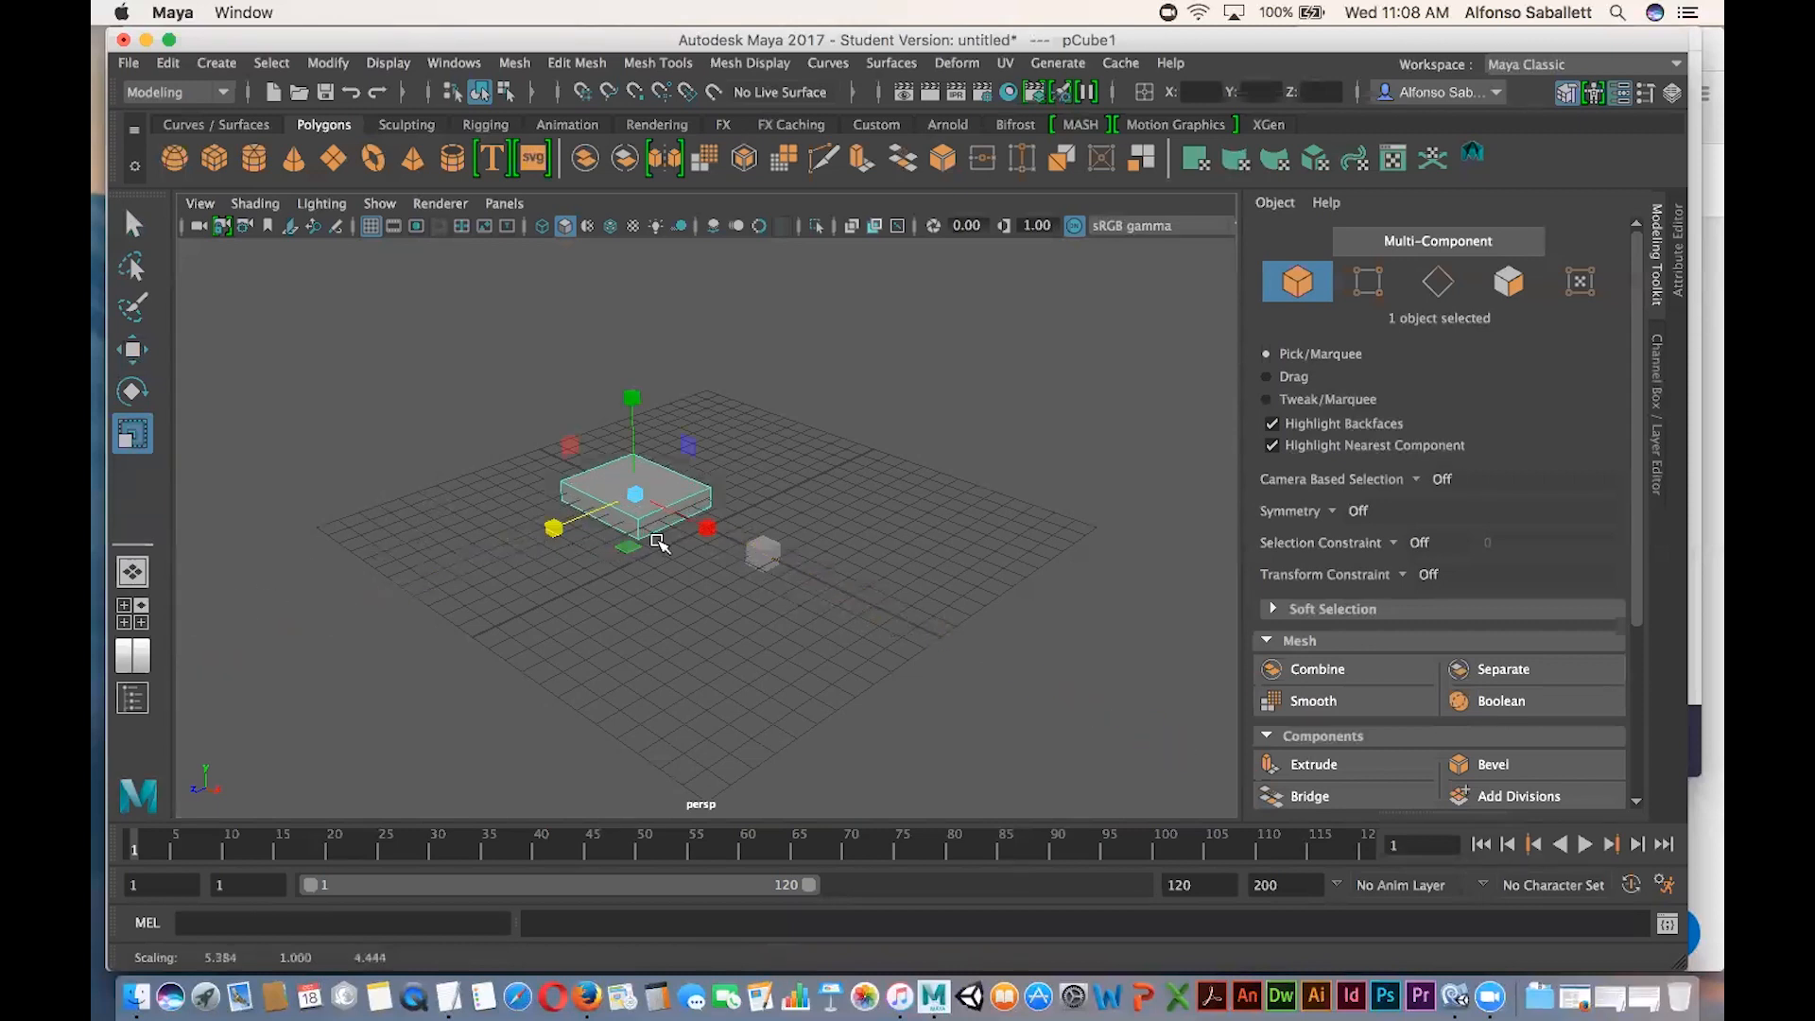
left_click_drag(712, 523, 831, 596)
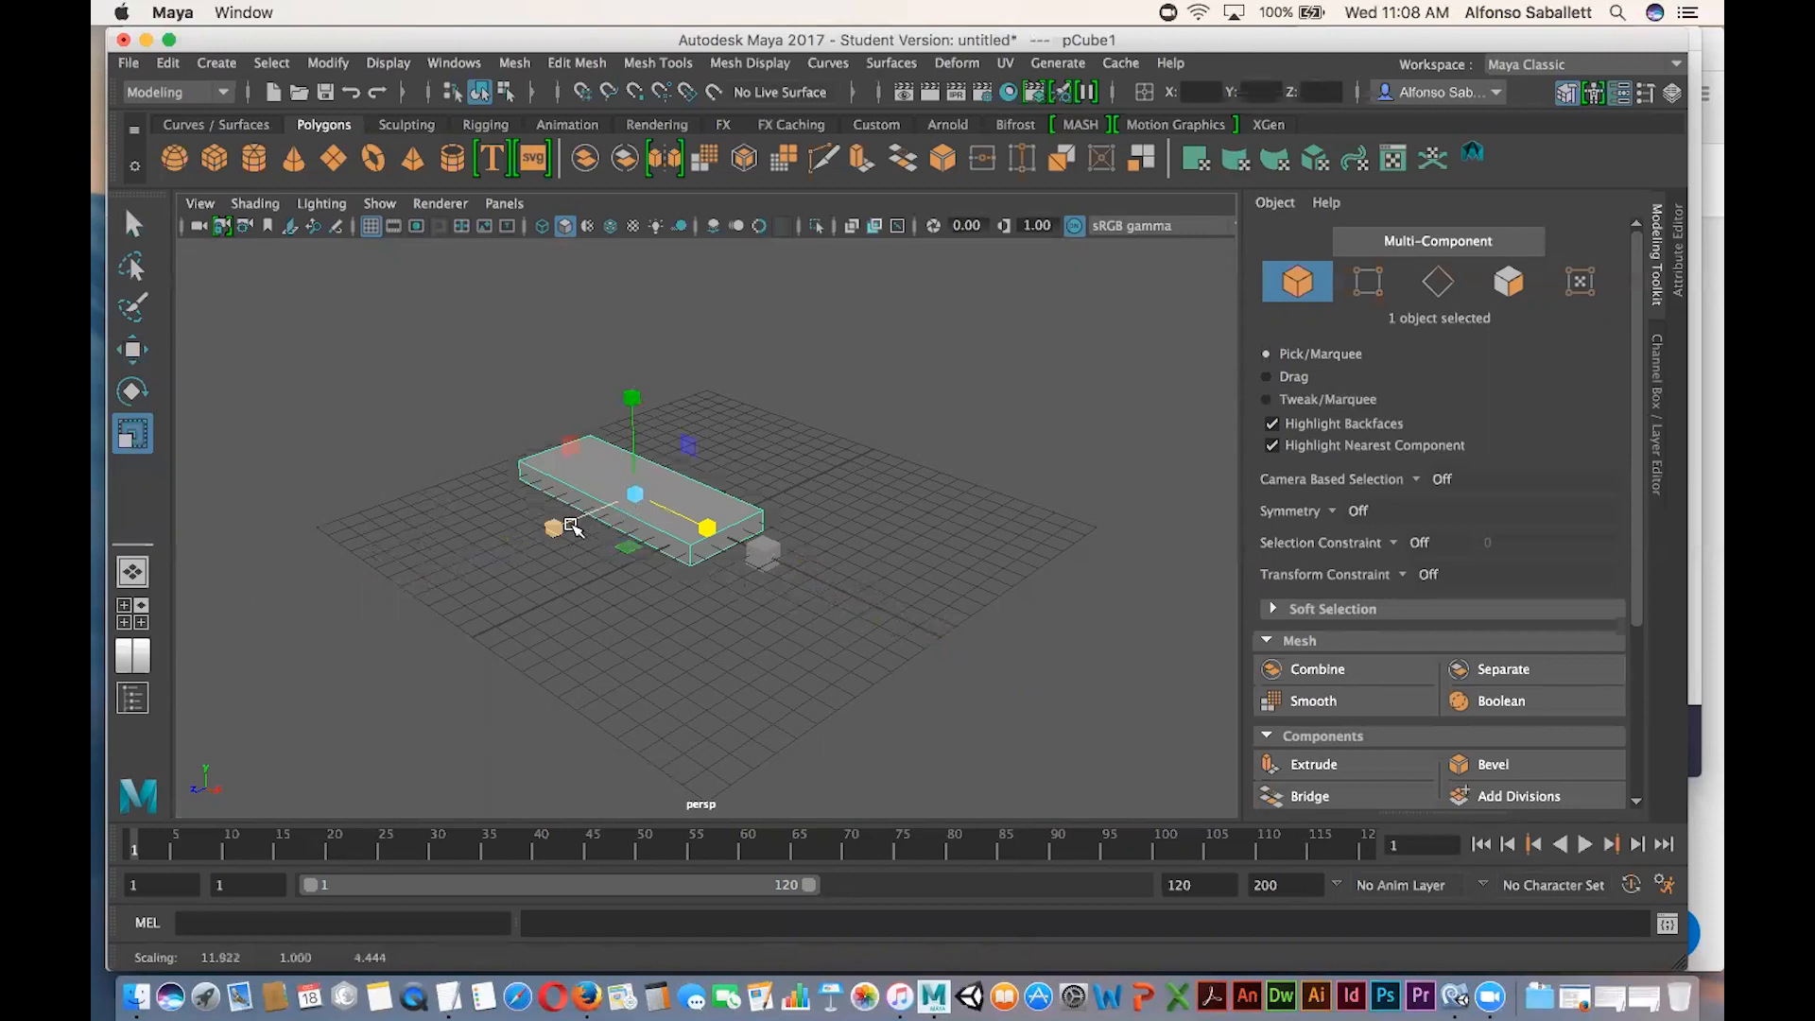
left_click_drag(490, 565, 246, 669)
left_click_drag(708, 528, 849, 599)
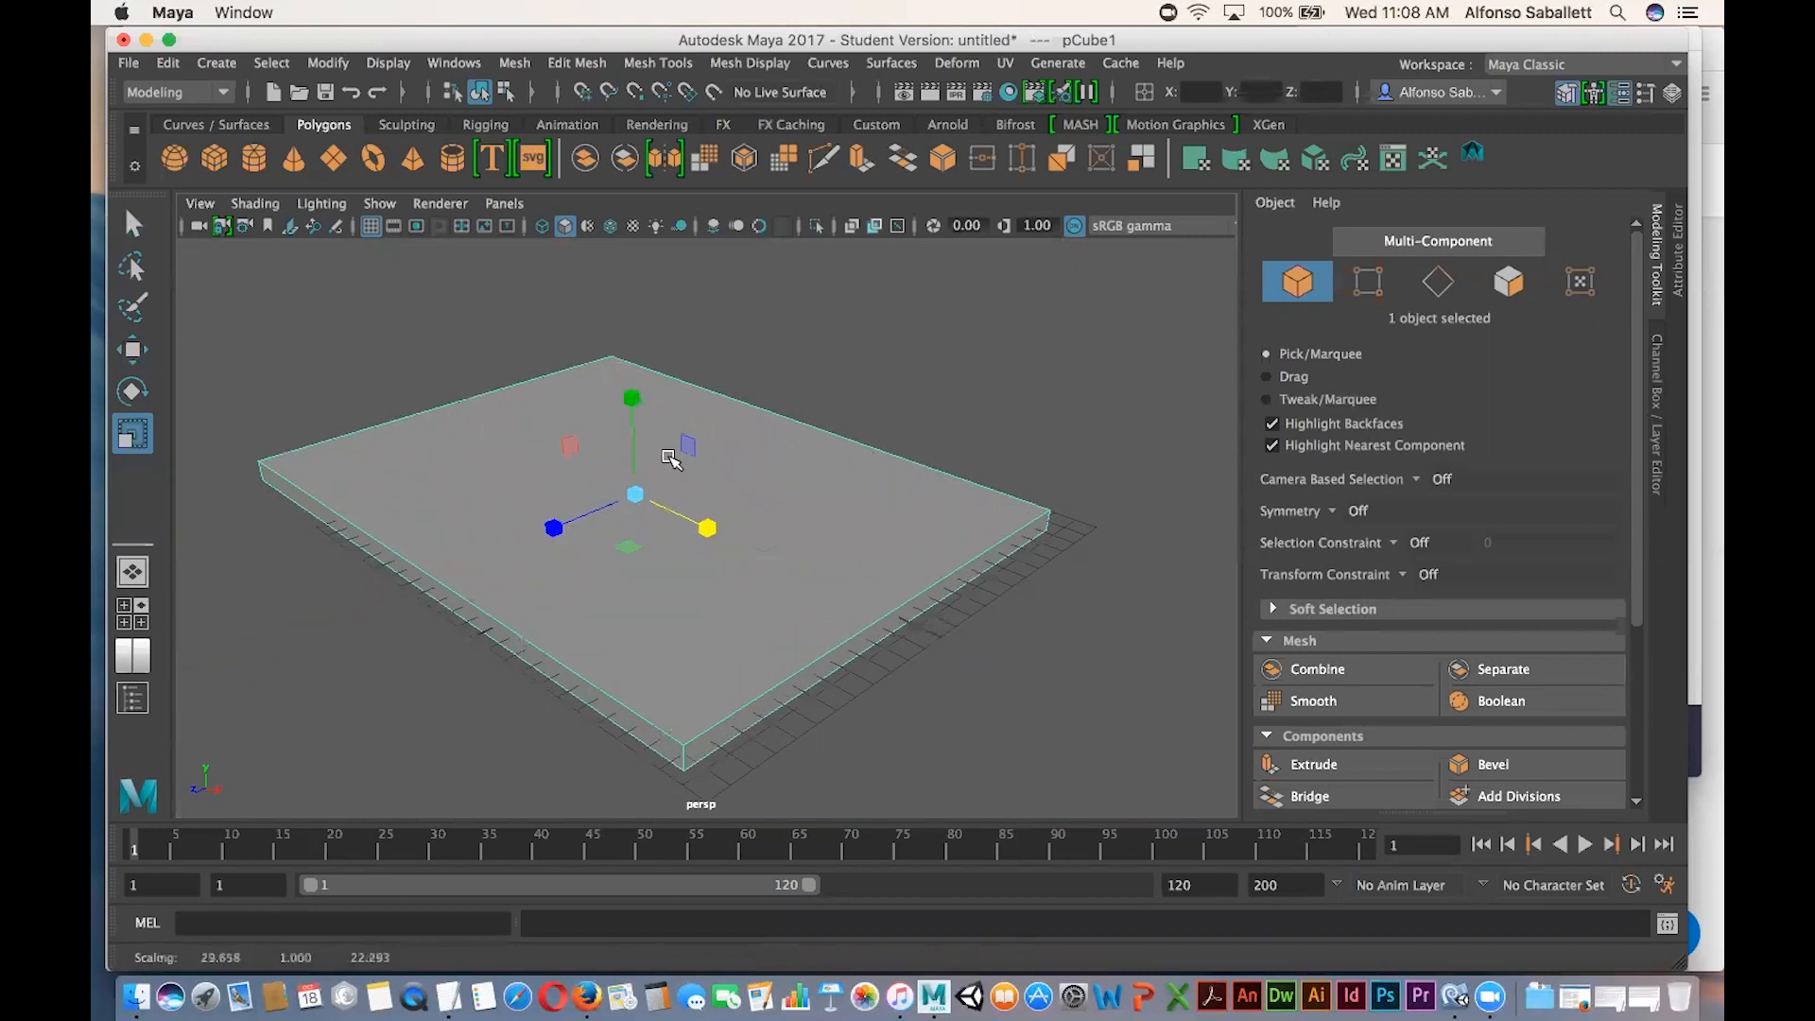
left_click_drag(626, 416, 631, 258)
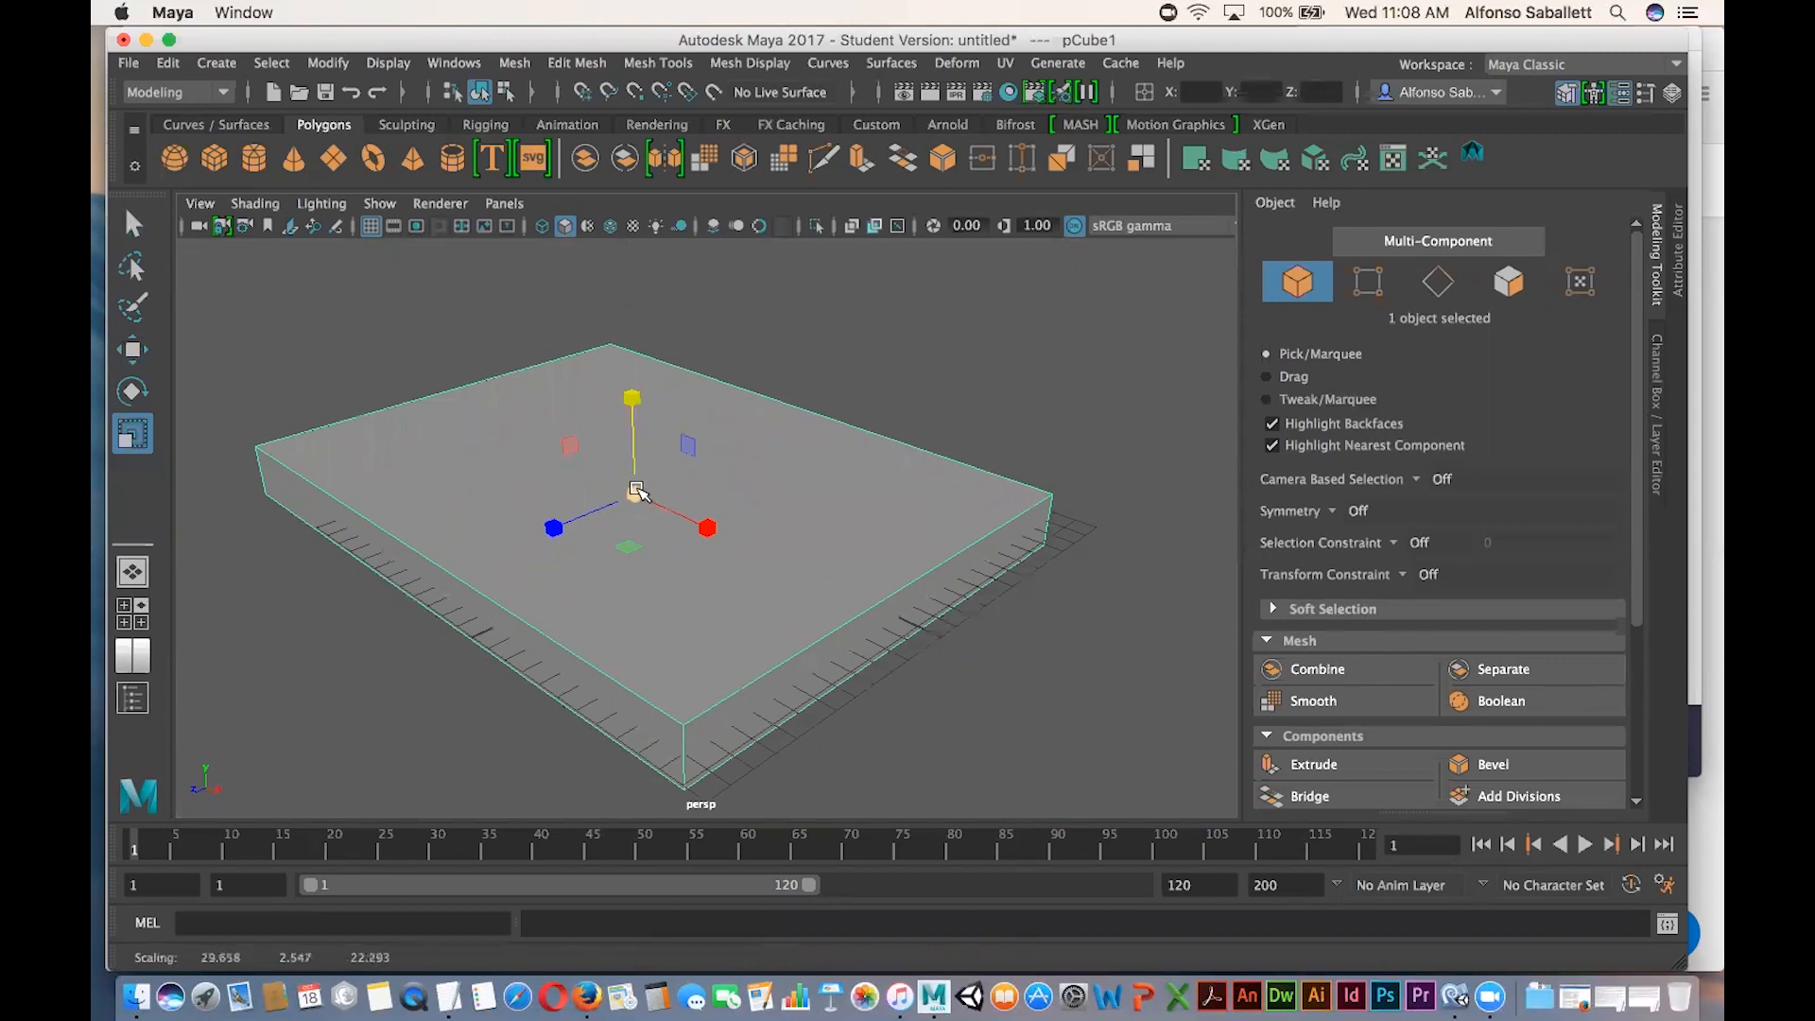
Delete the scaled slab and the remaining small cube so the scene is empty.
left_click(132, 224)
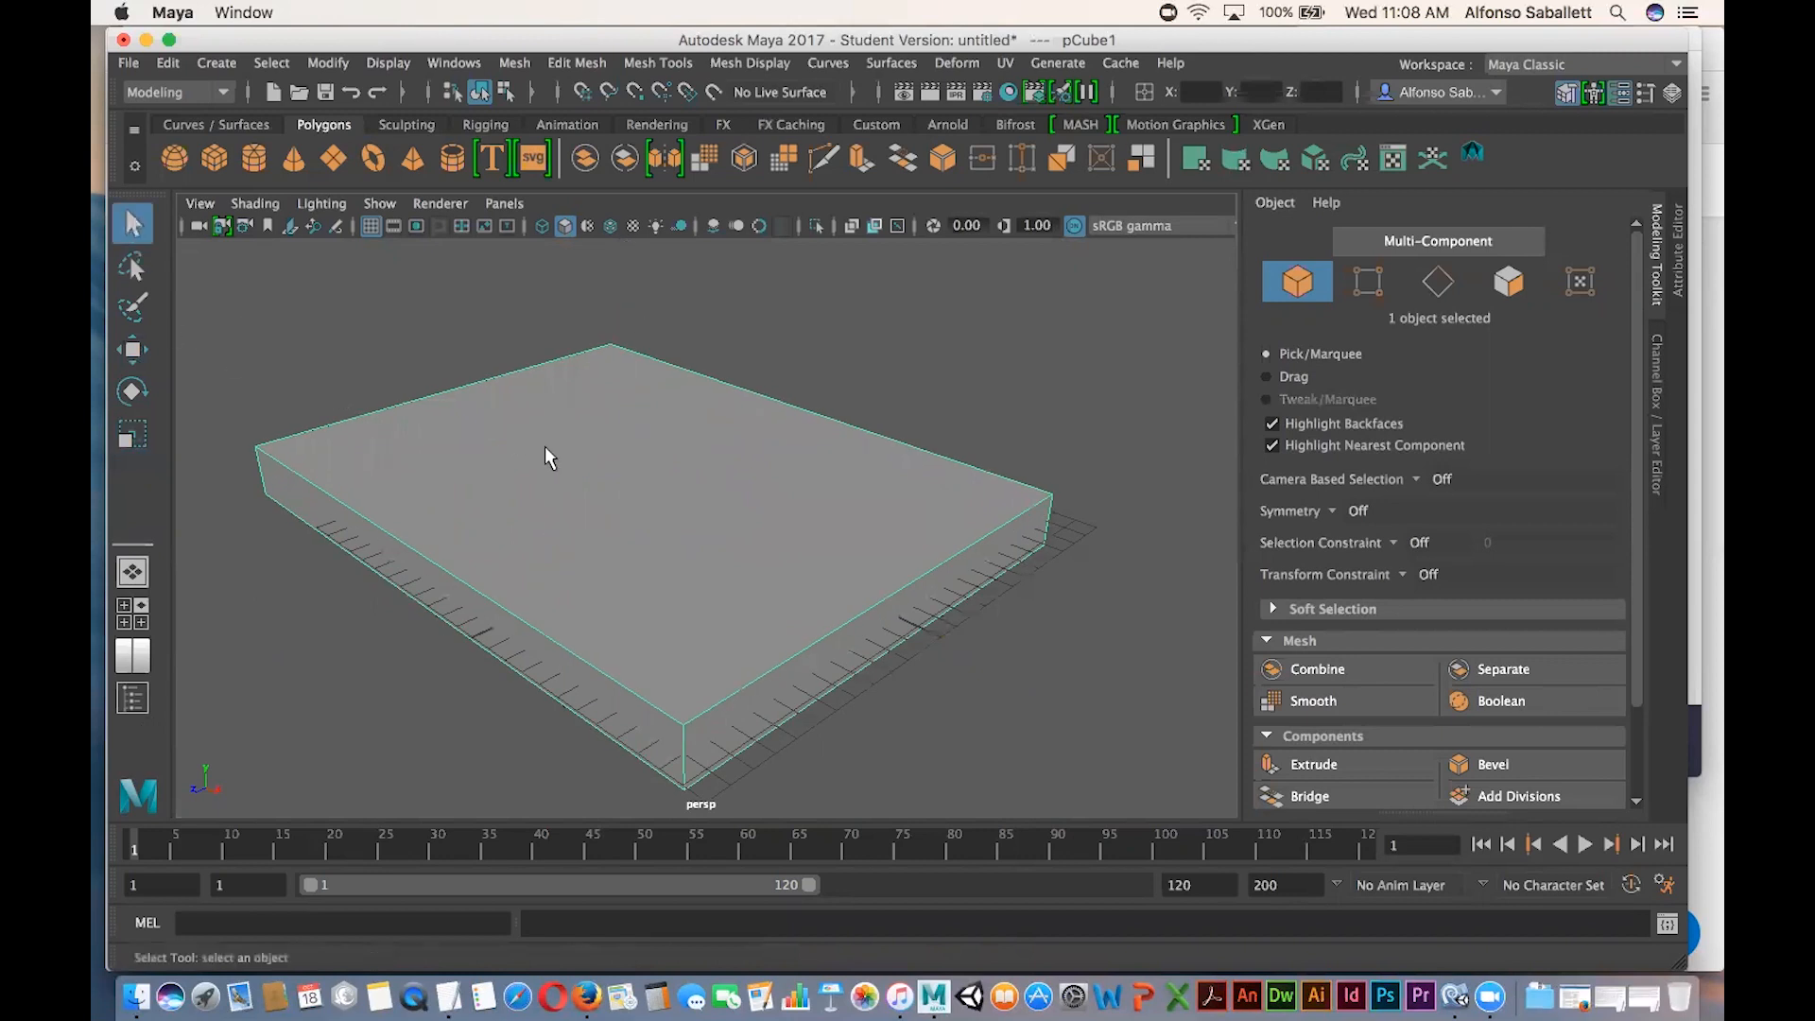
key("Delete")
left_click(769, 551)
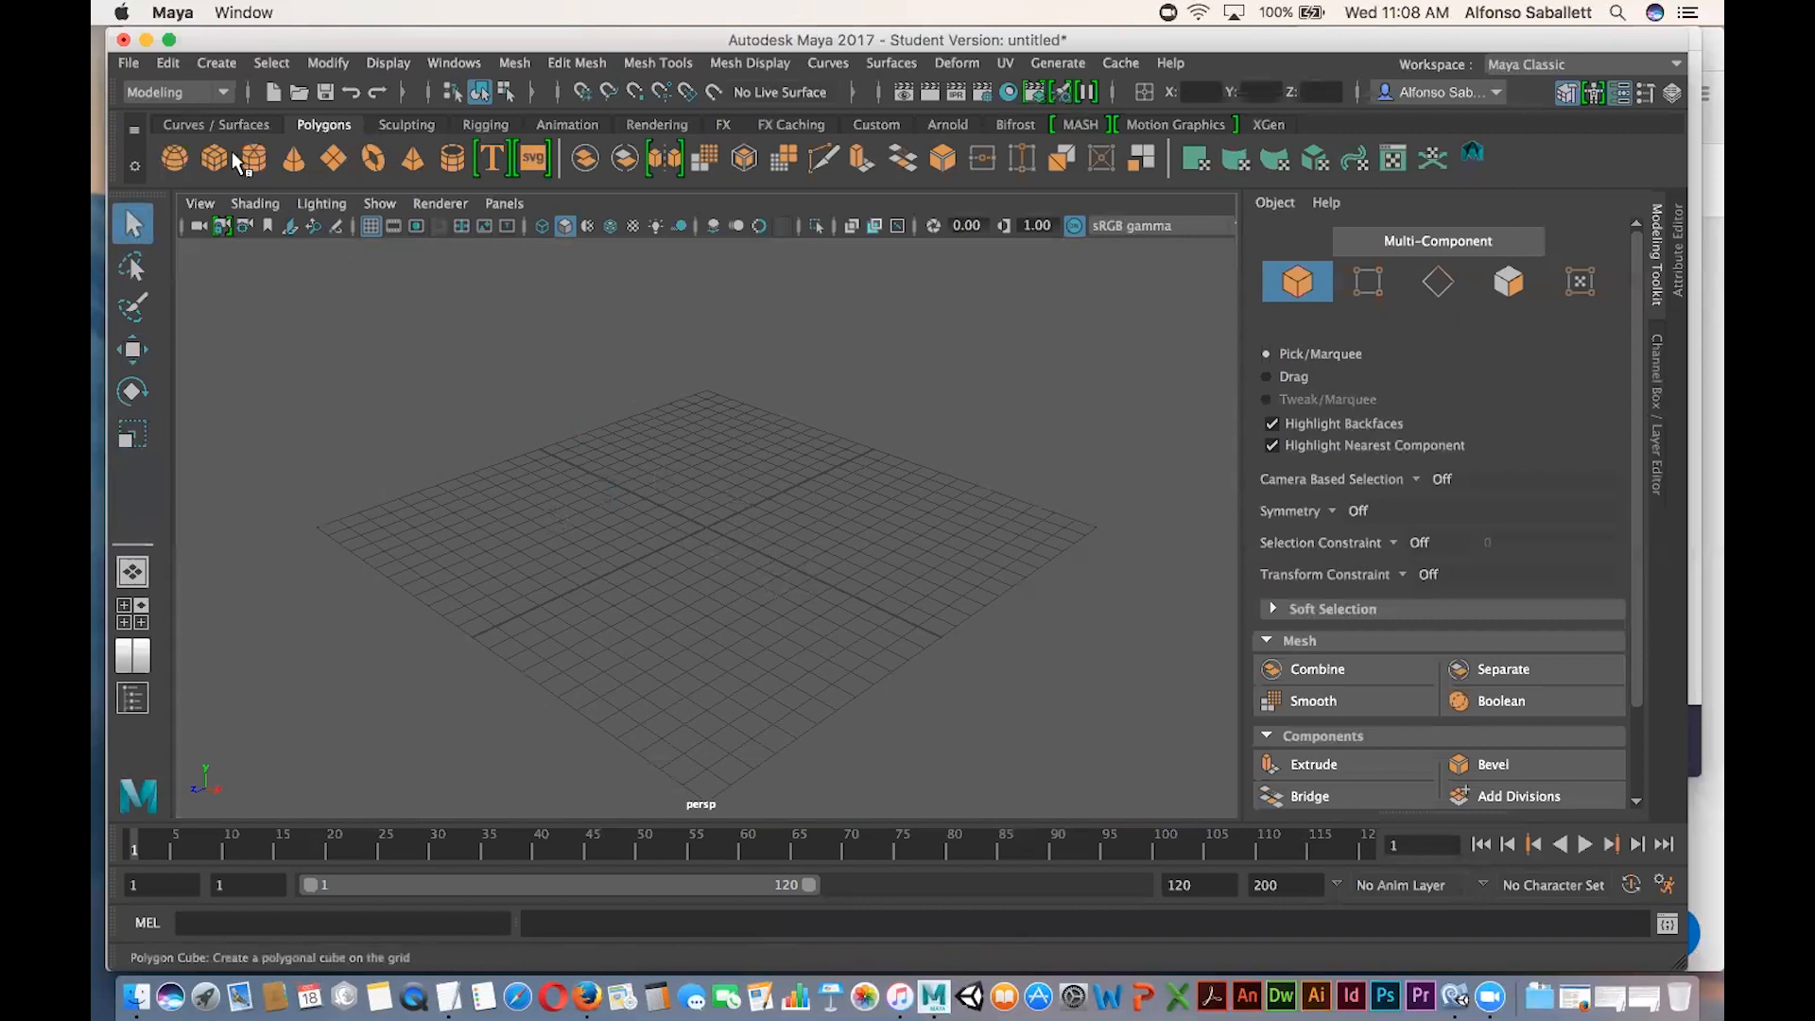
left_click(167, 64)
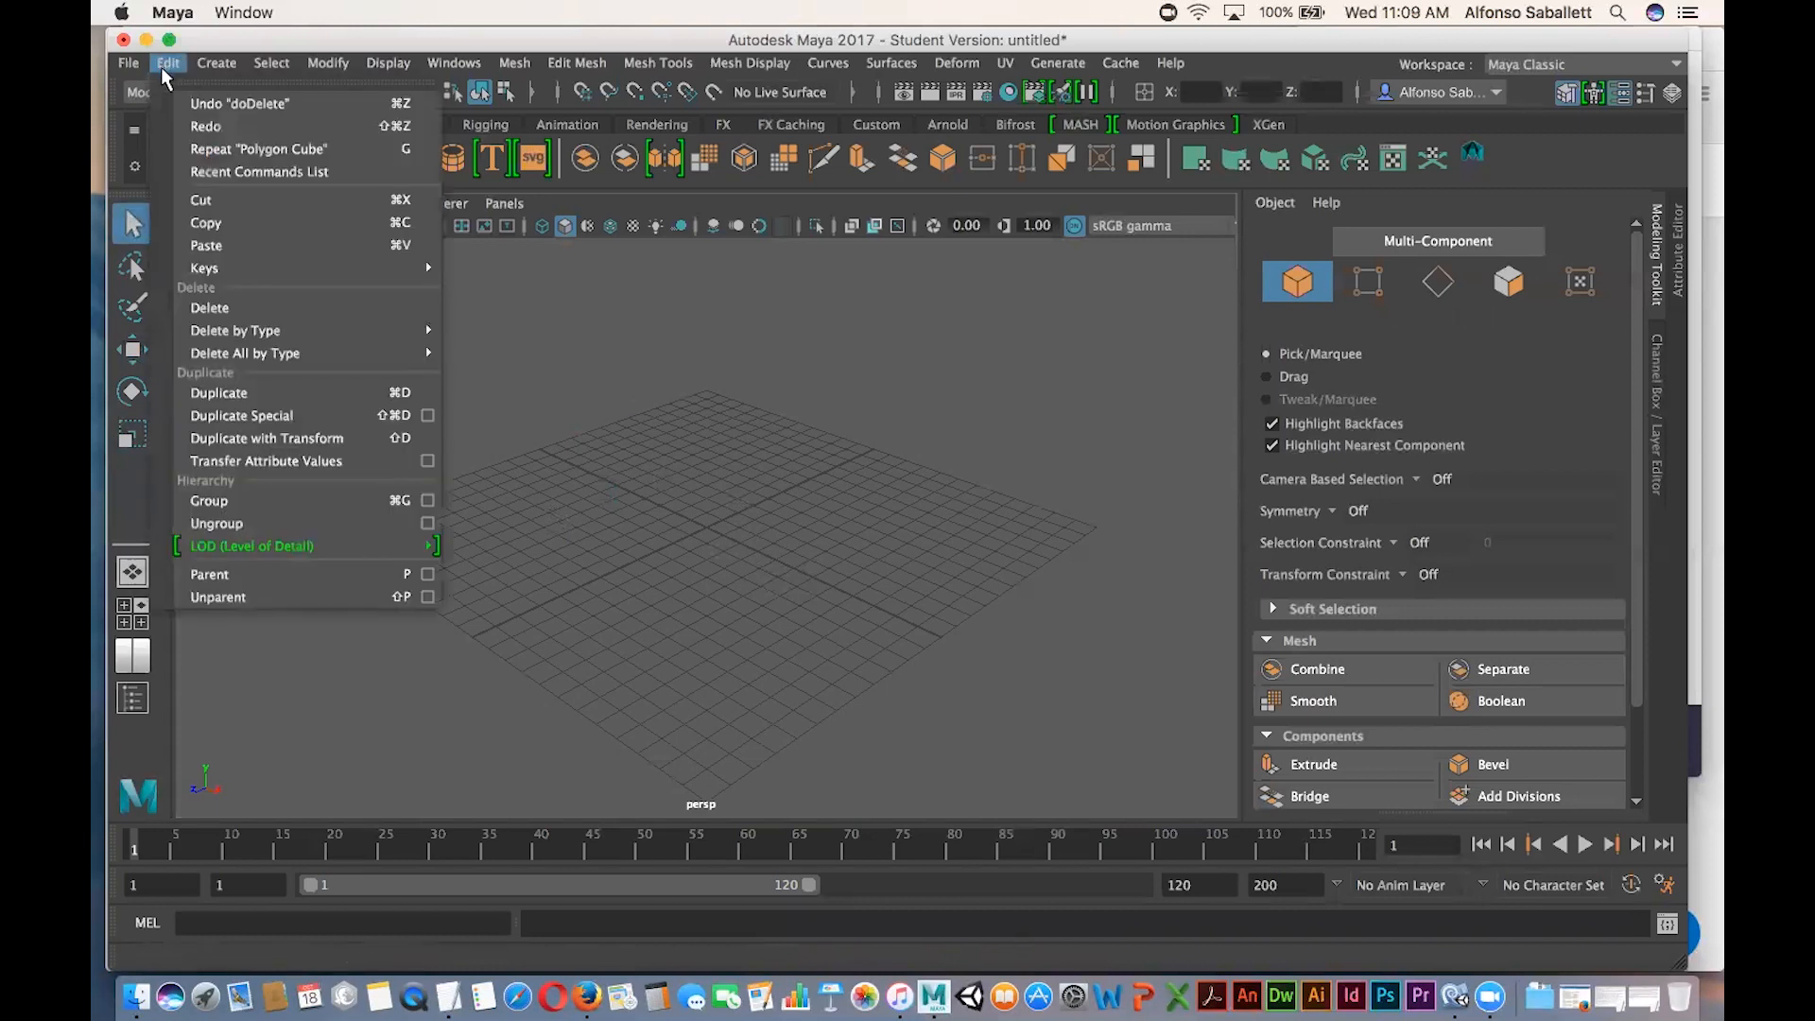
left_click(515, 329)
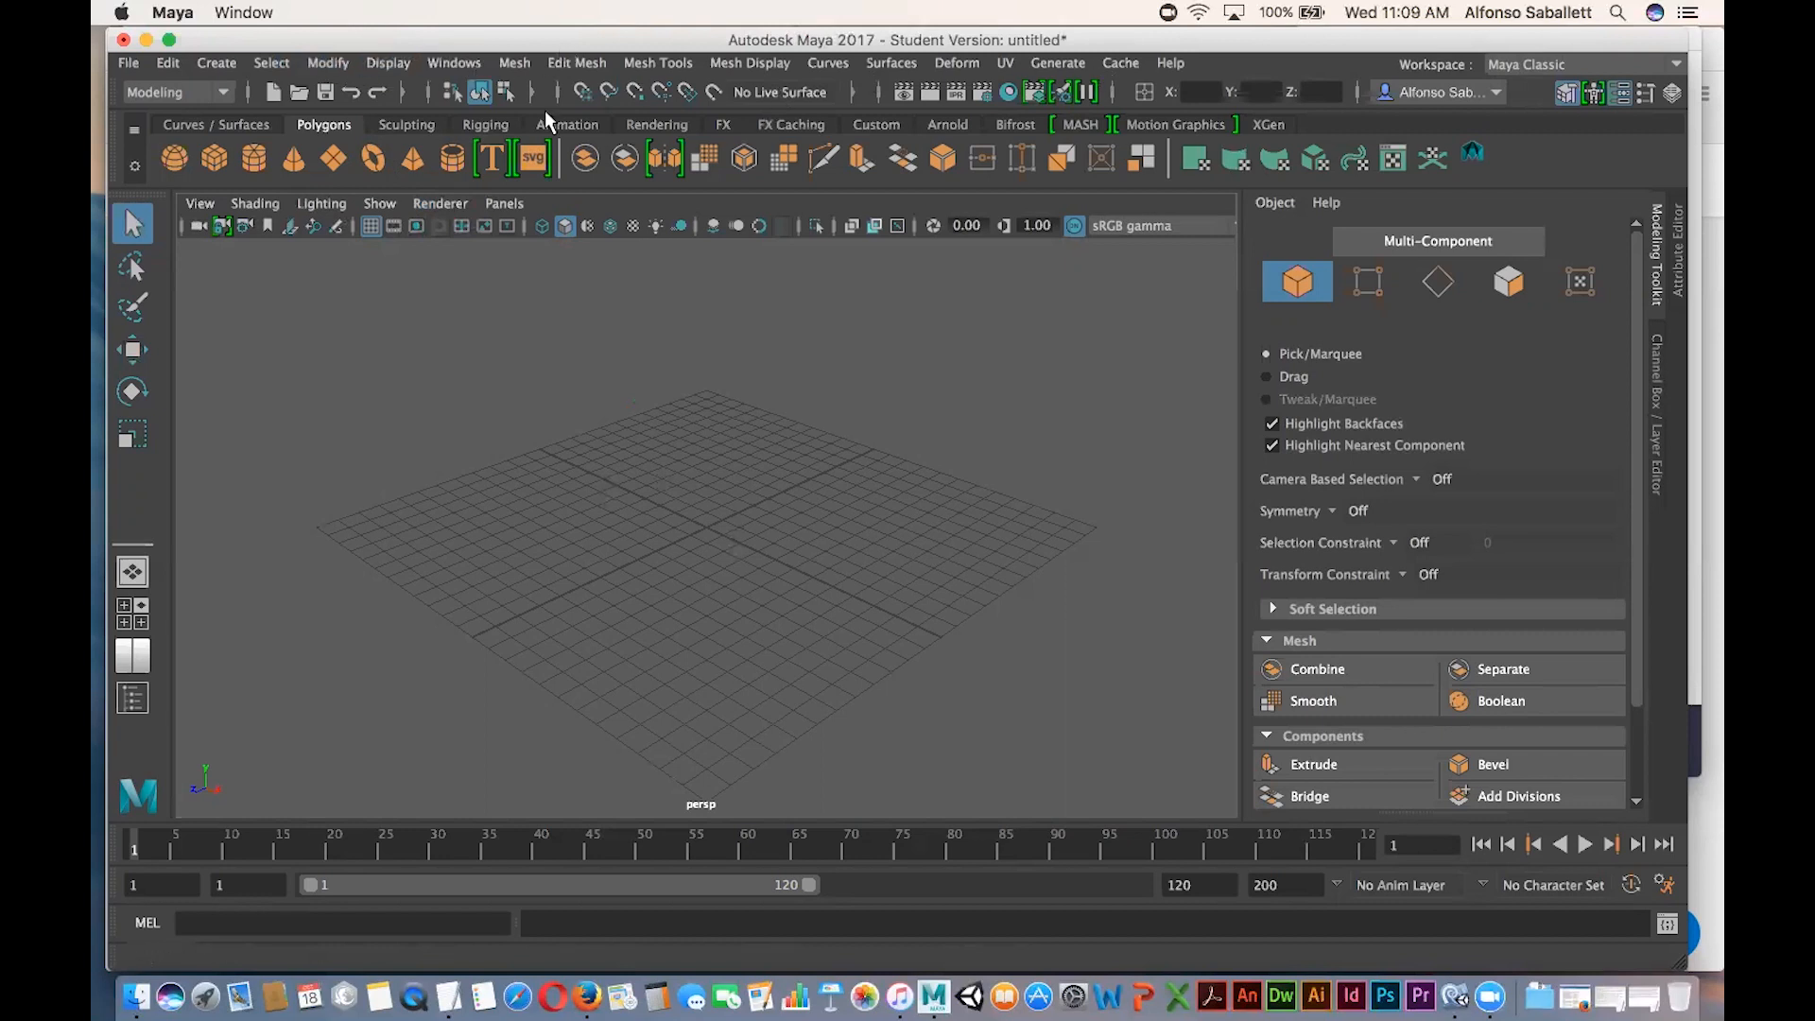
Move the Maya window slightly lower on the desktop.
left_click_drag(412, 38, 455, 103)
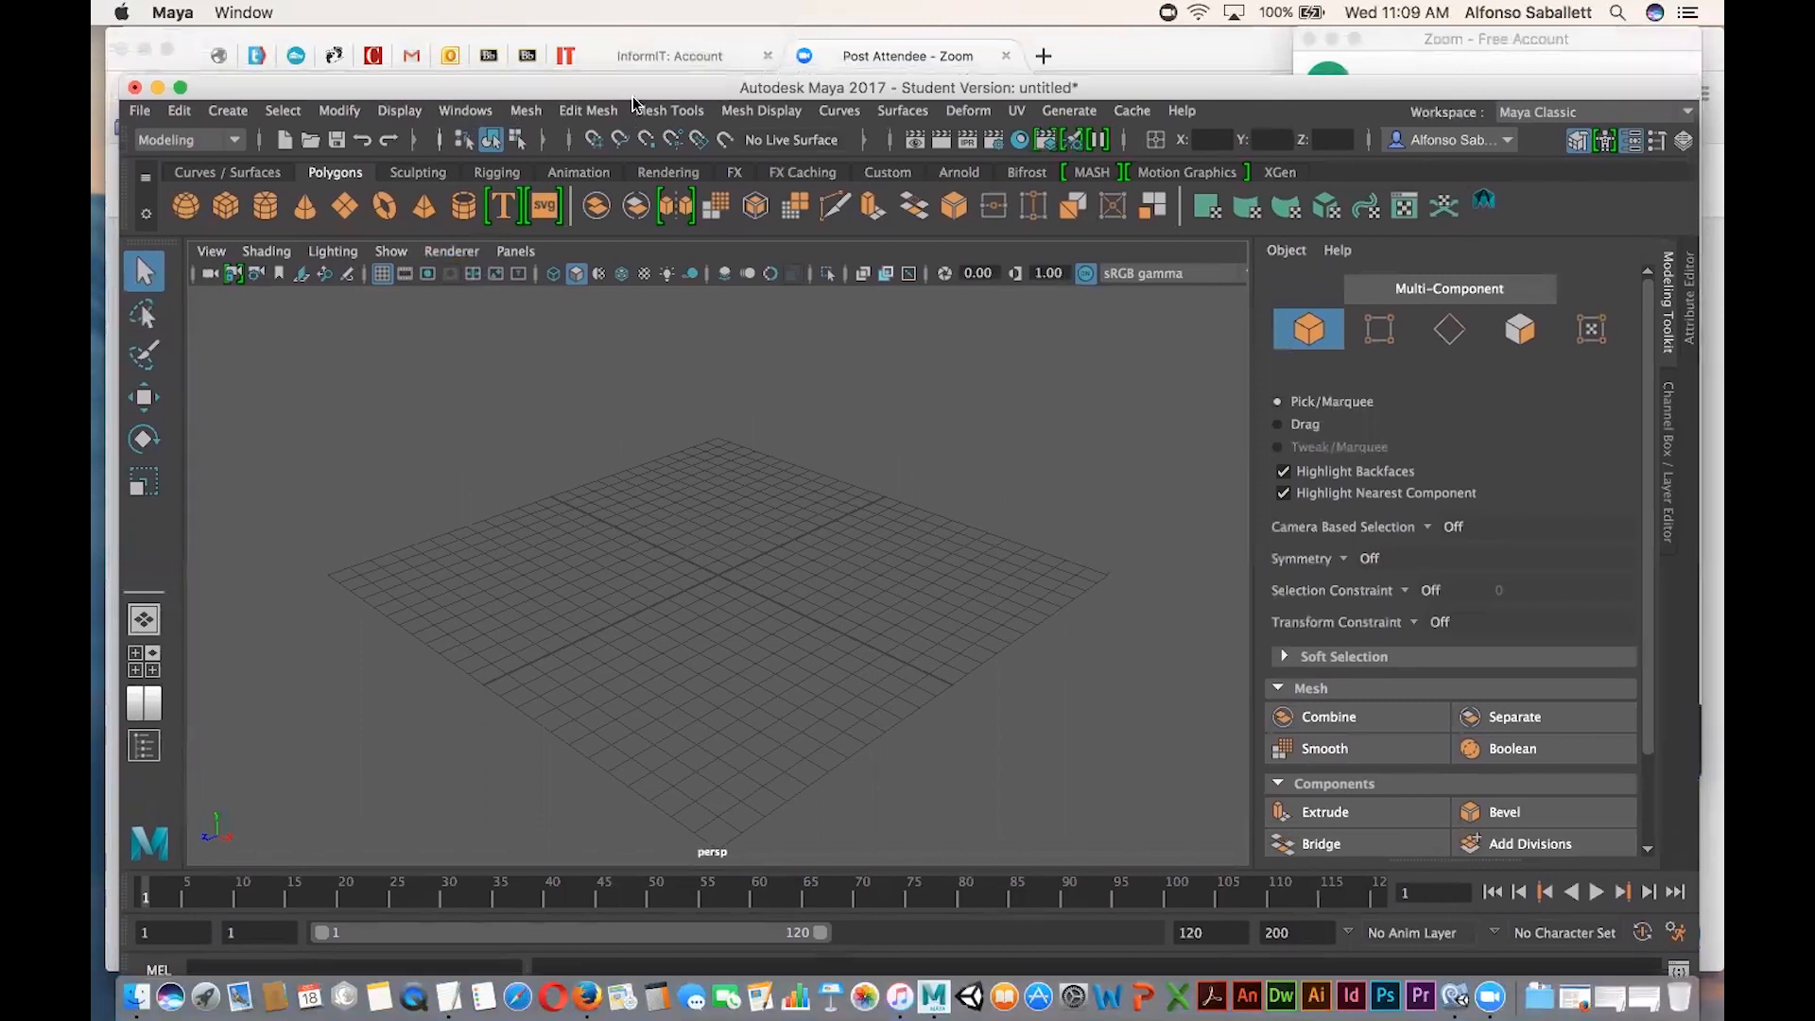
left_click_drag(626, 95, 622, 97)
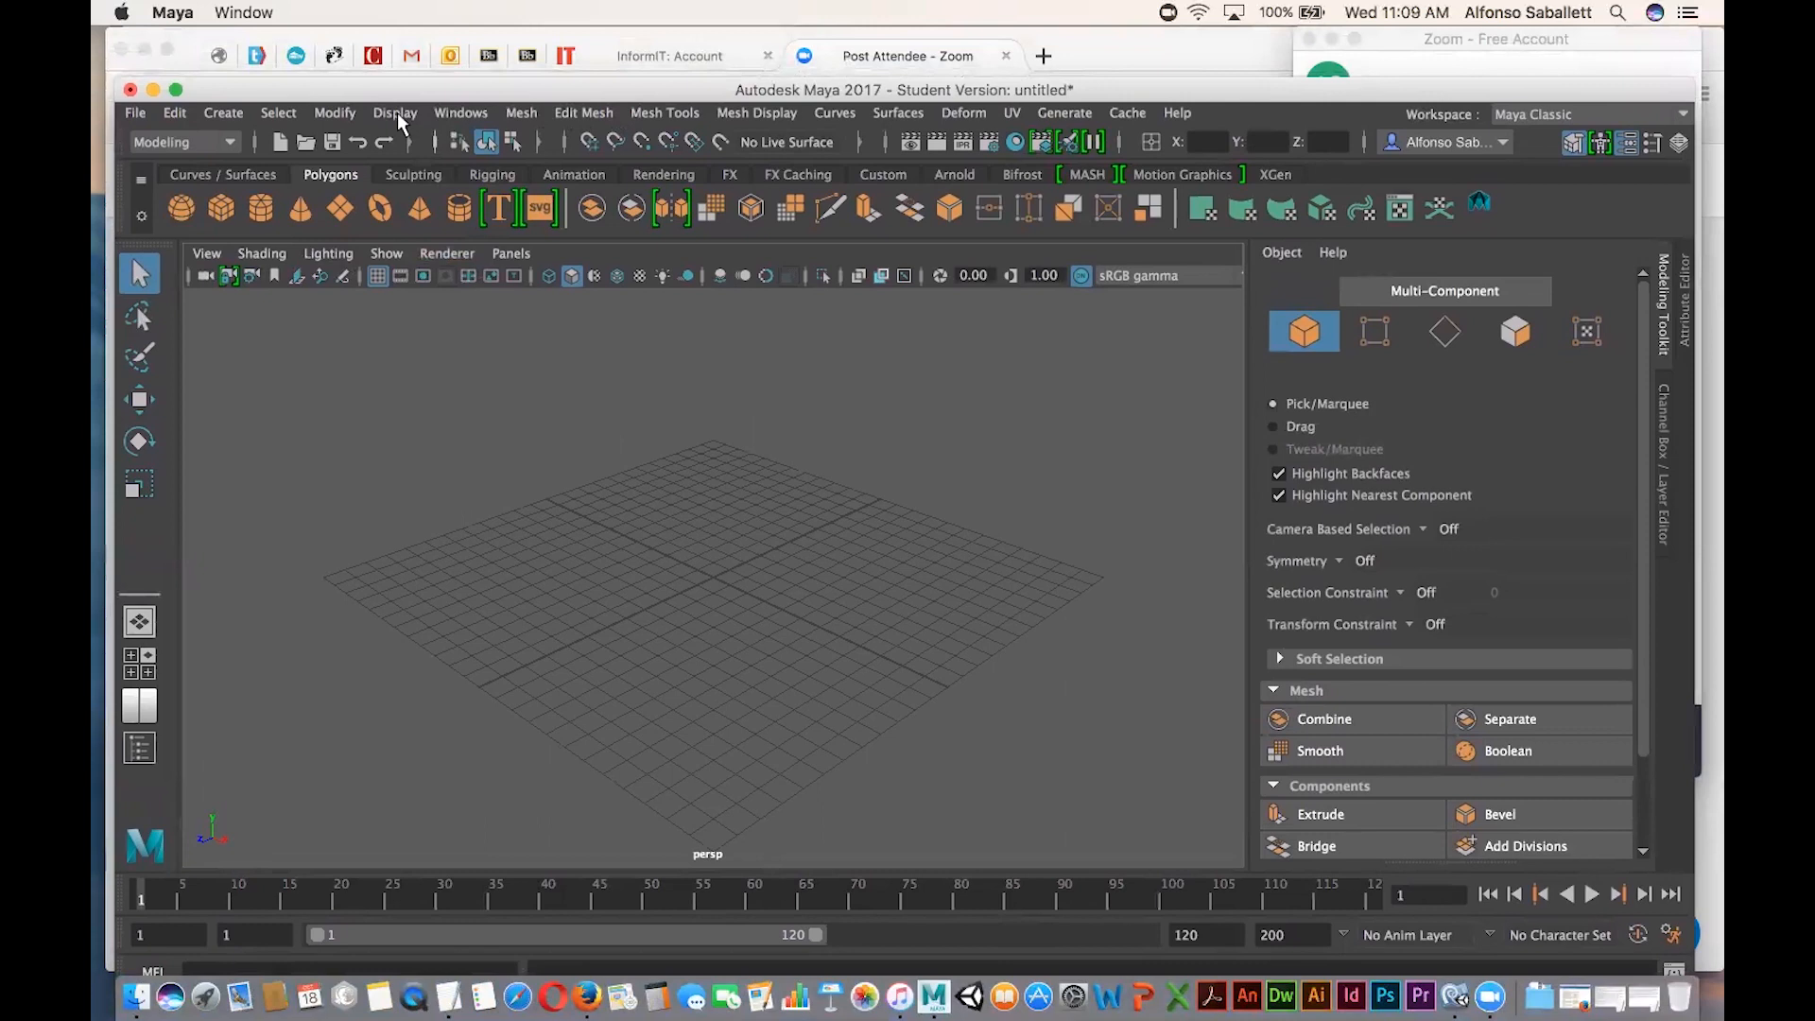
left_click(520, 112)
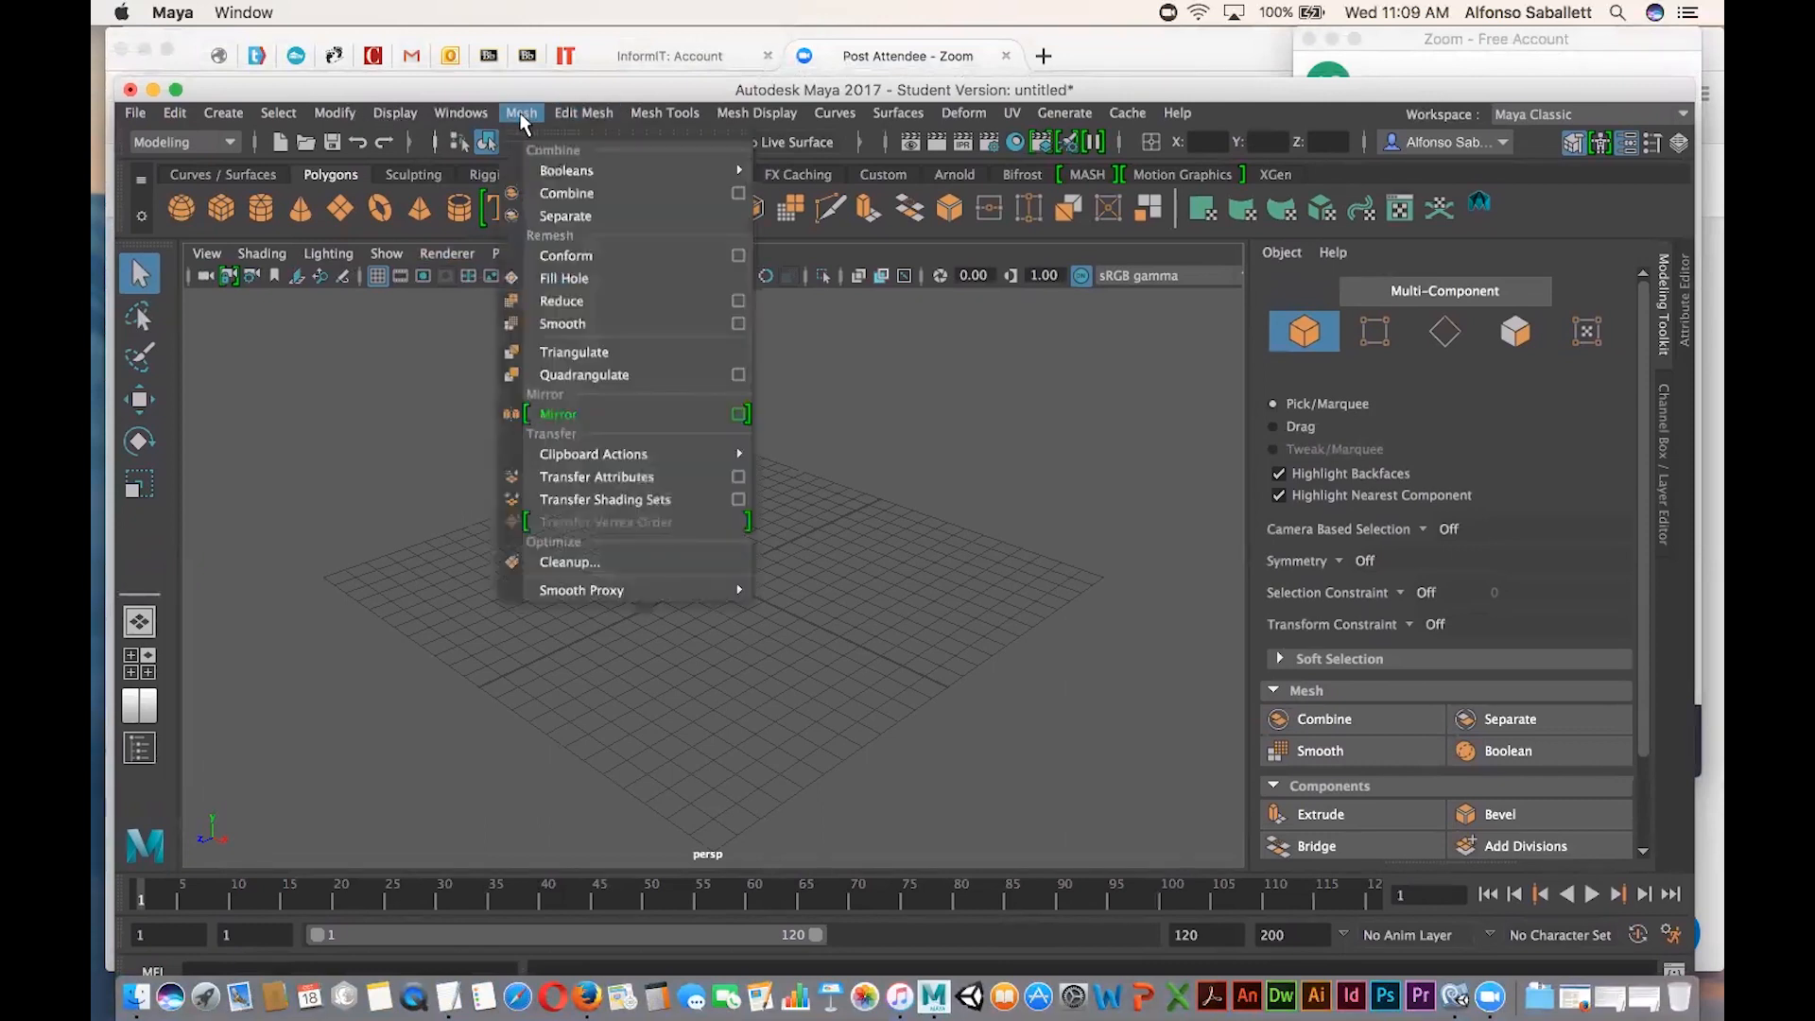
mouse_move(487, 115)
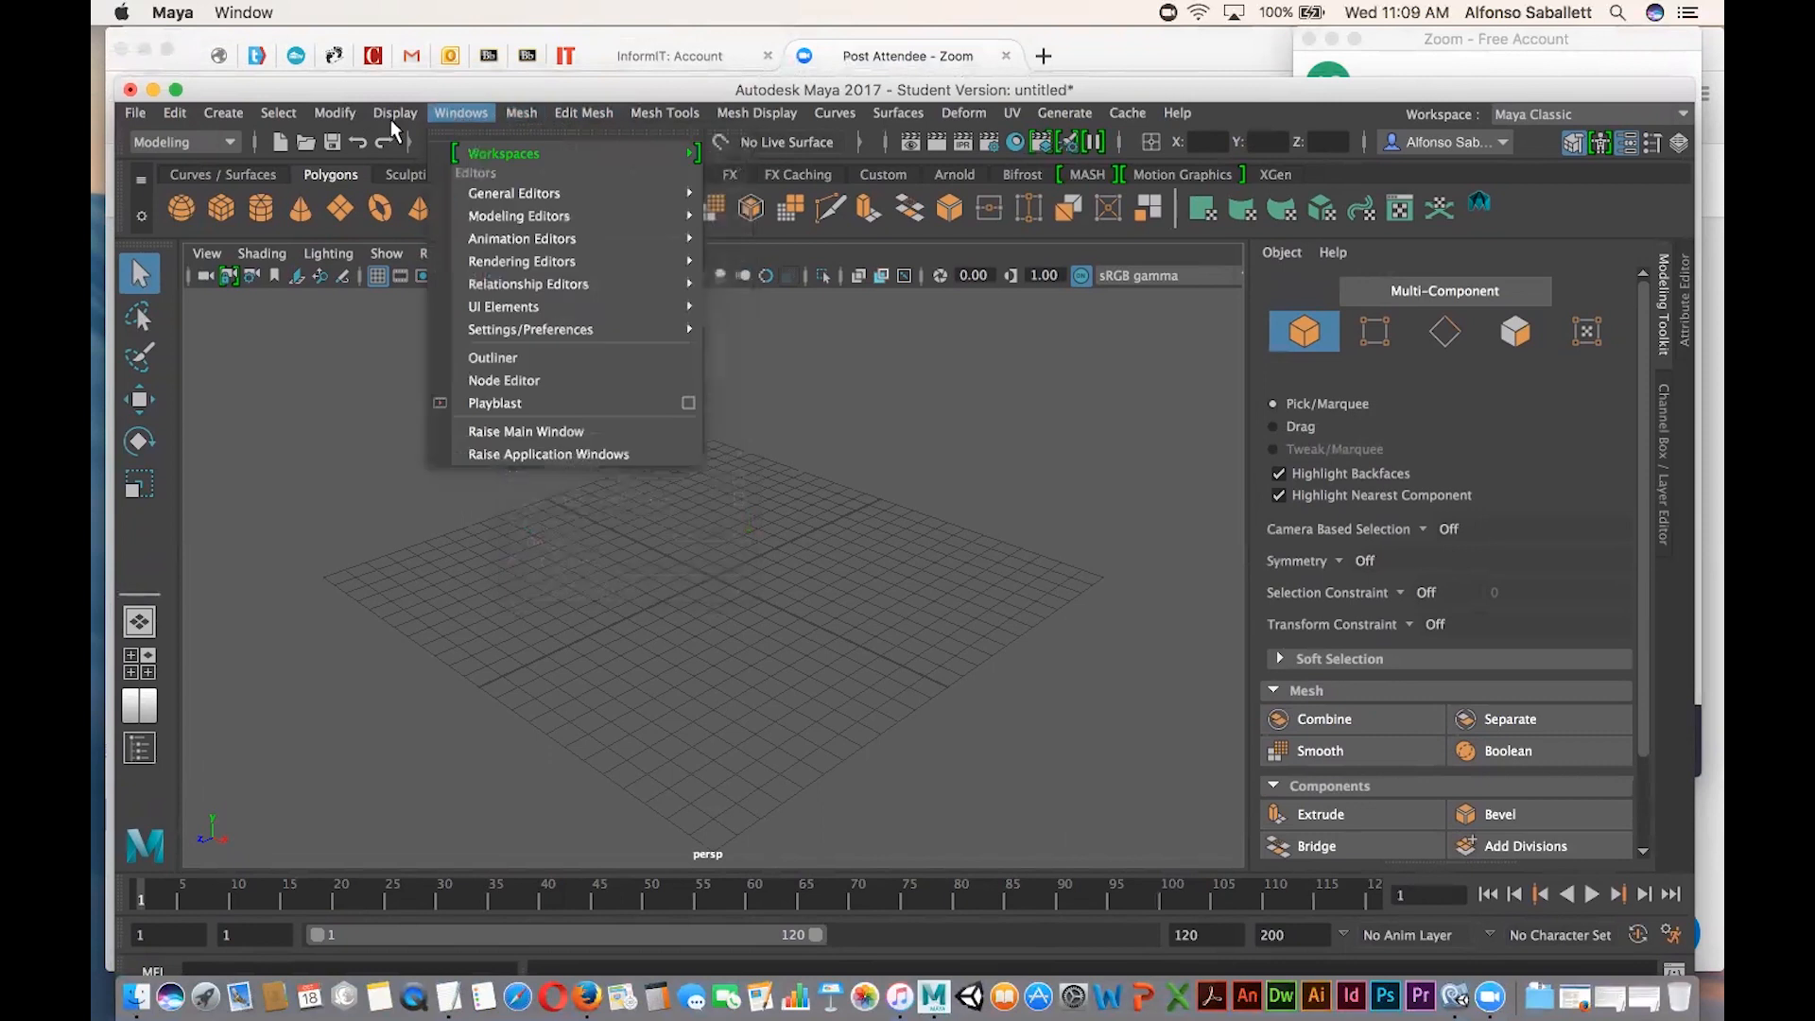
mouse_move(334, 121)
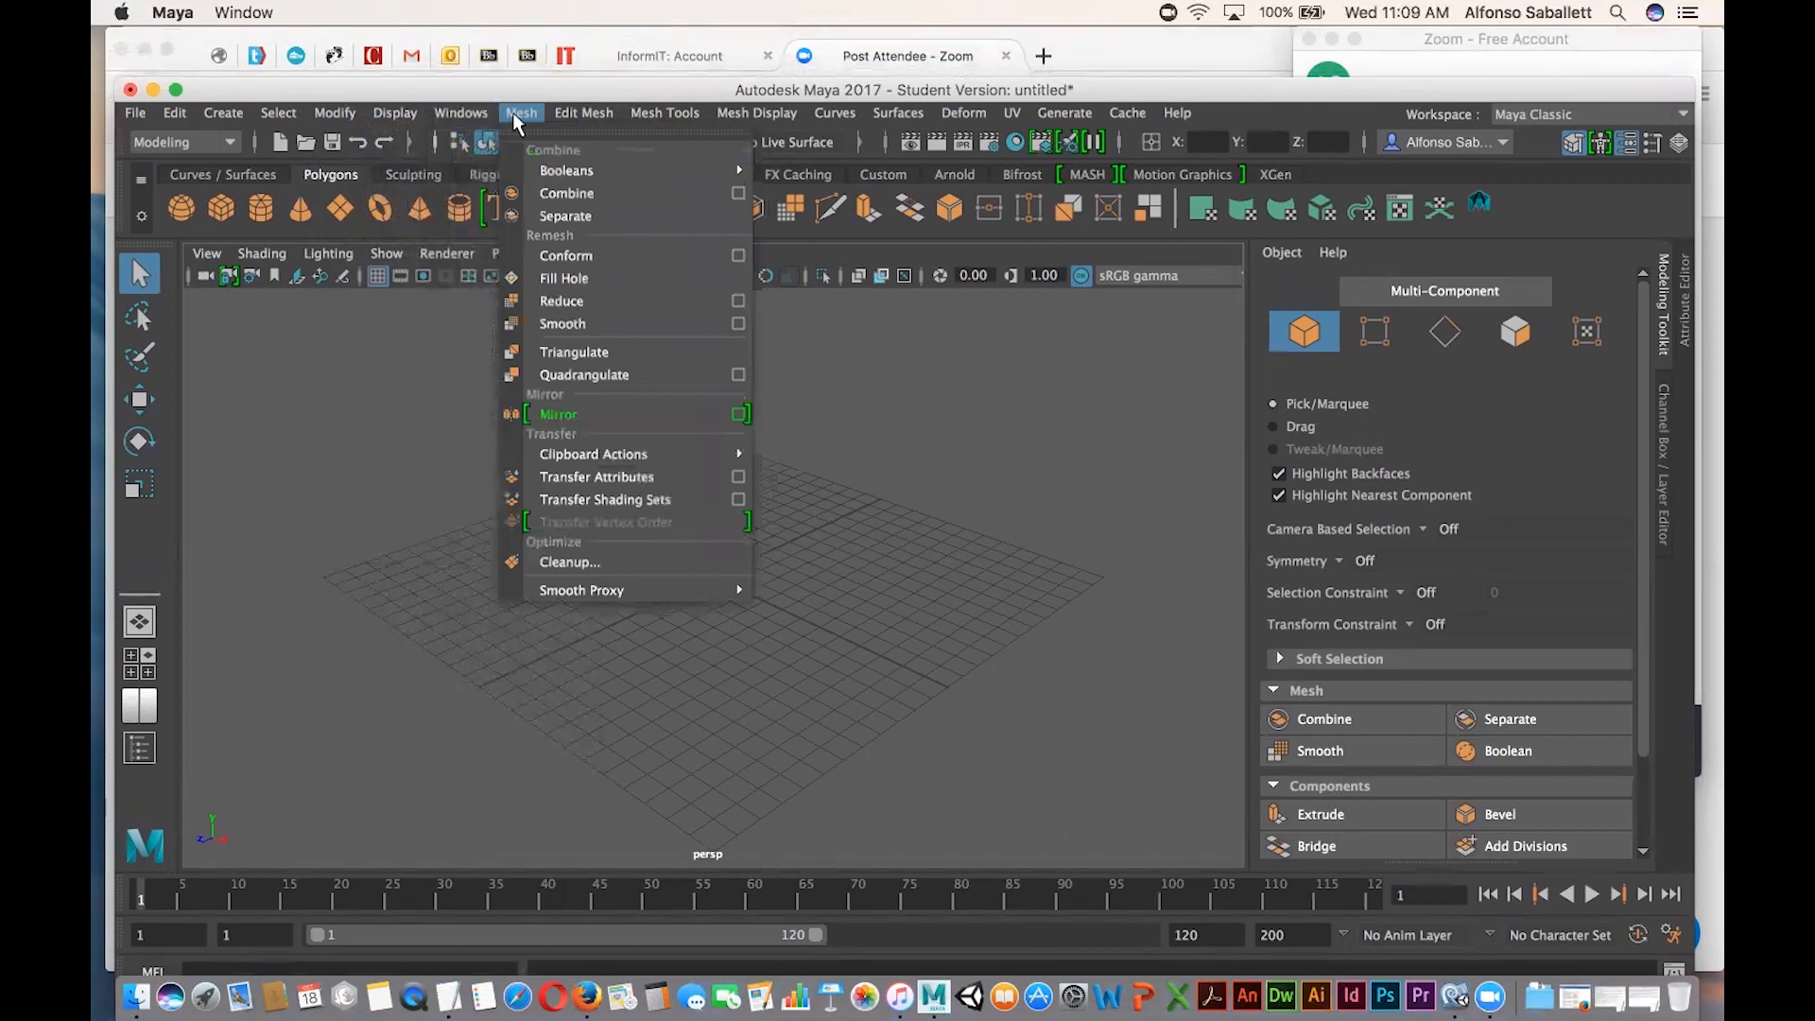
mouse_move(578, 116)
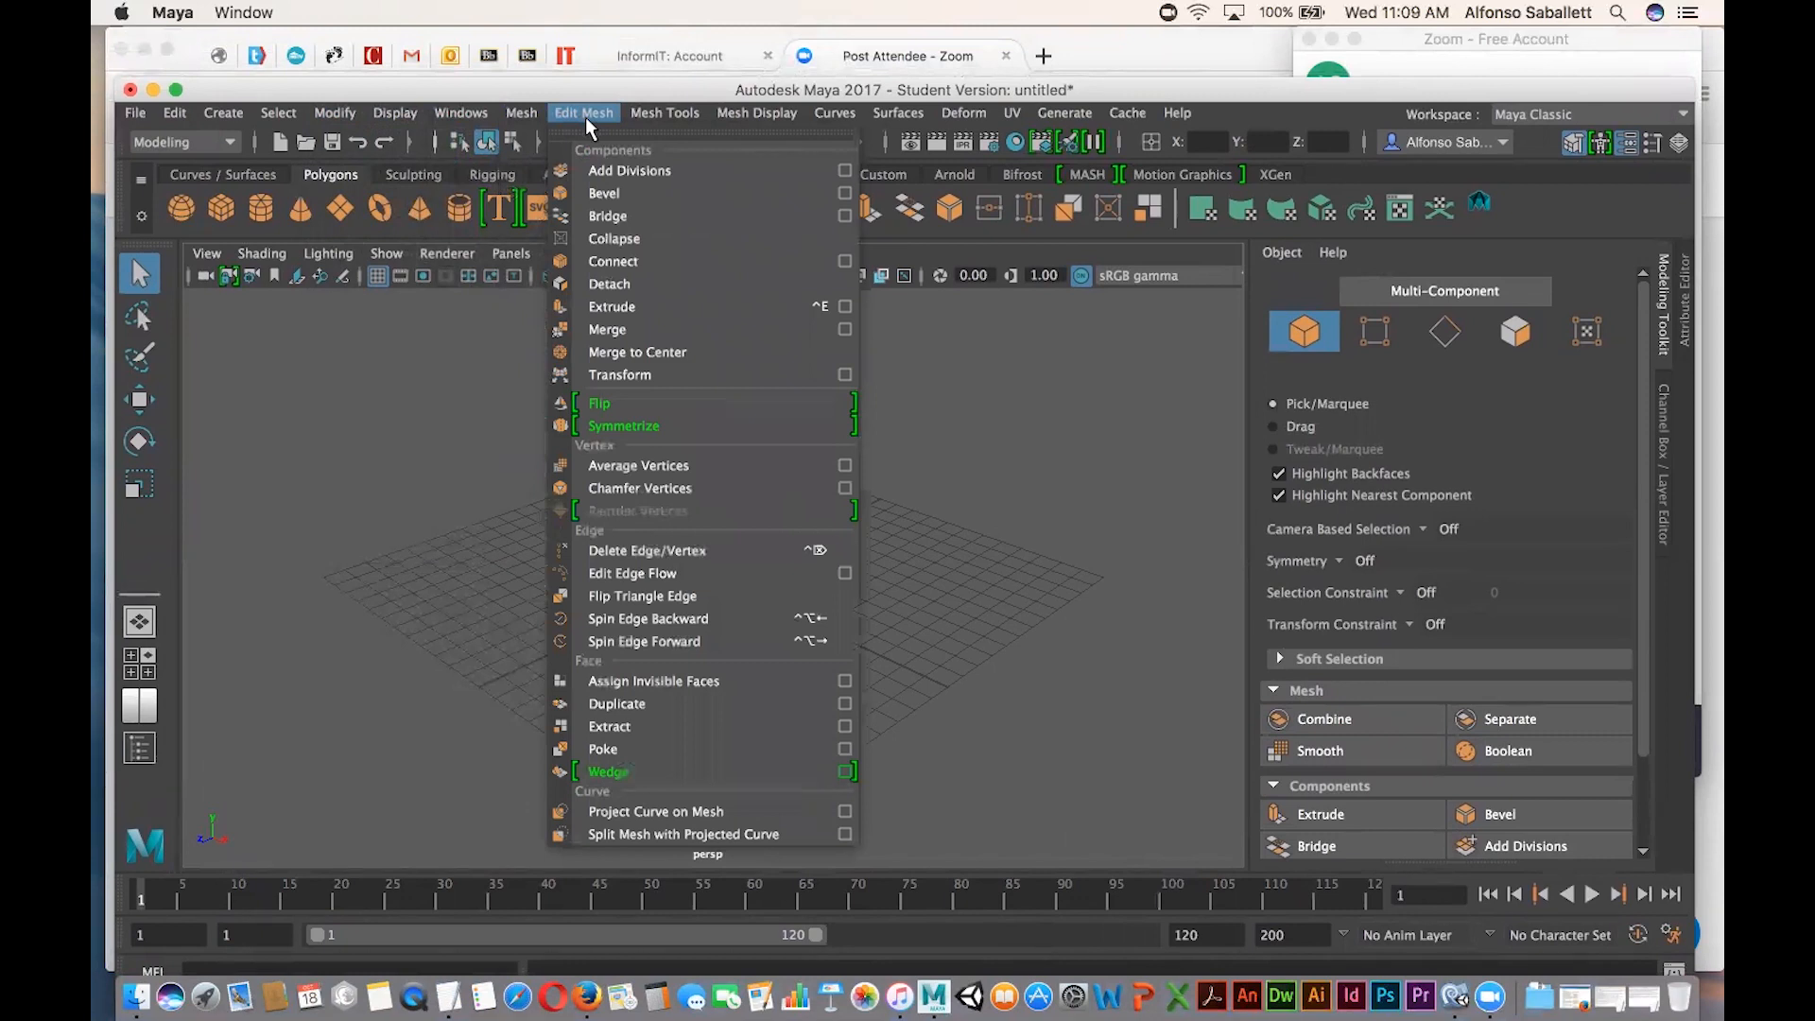
mouse_move(666, 110)
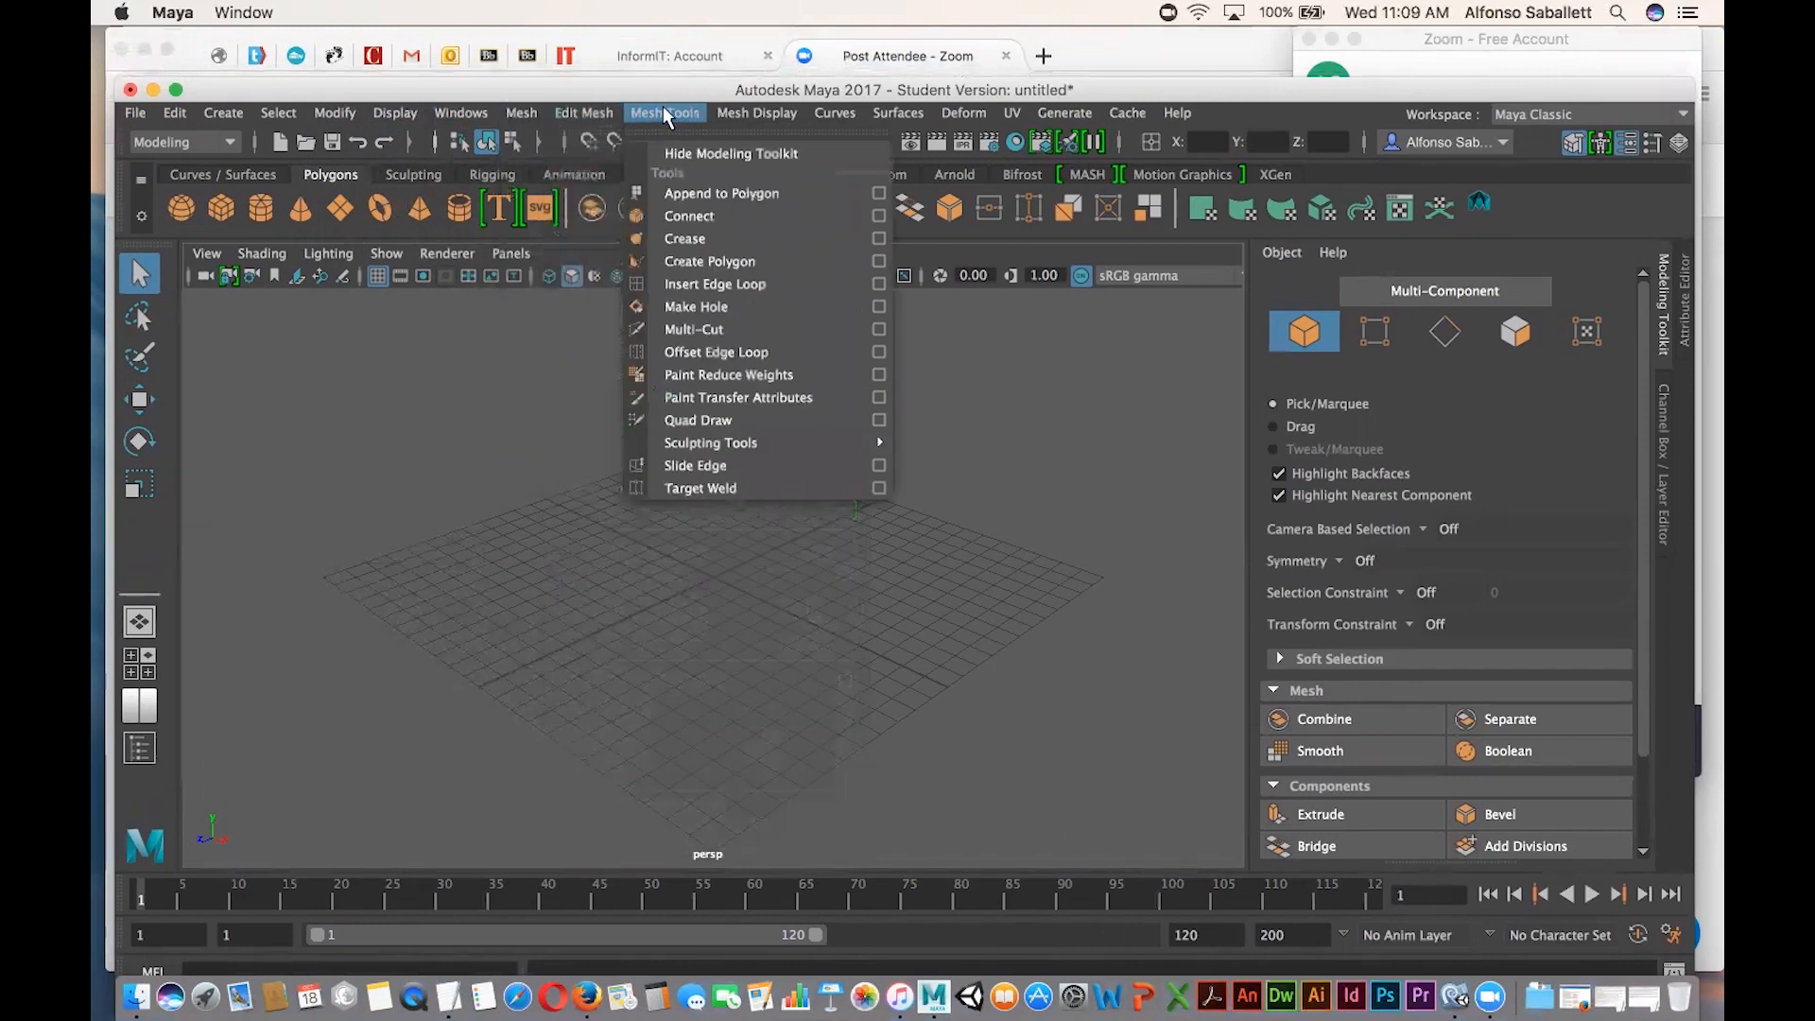
mouse_move(737, 111)
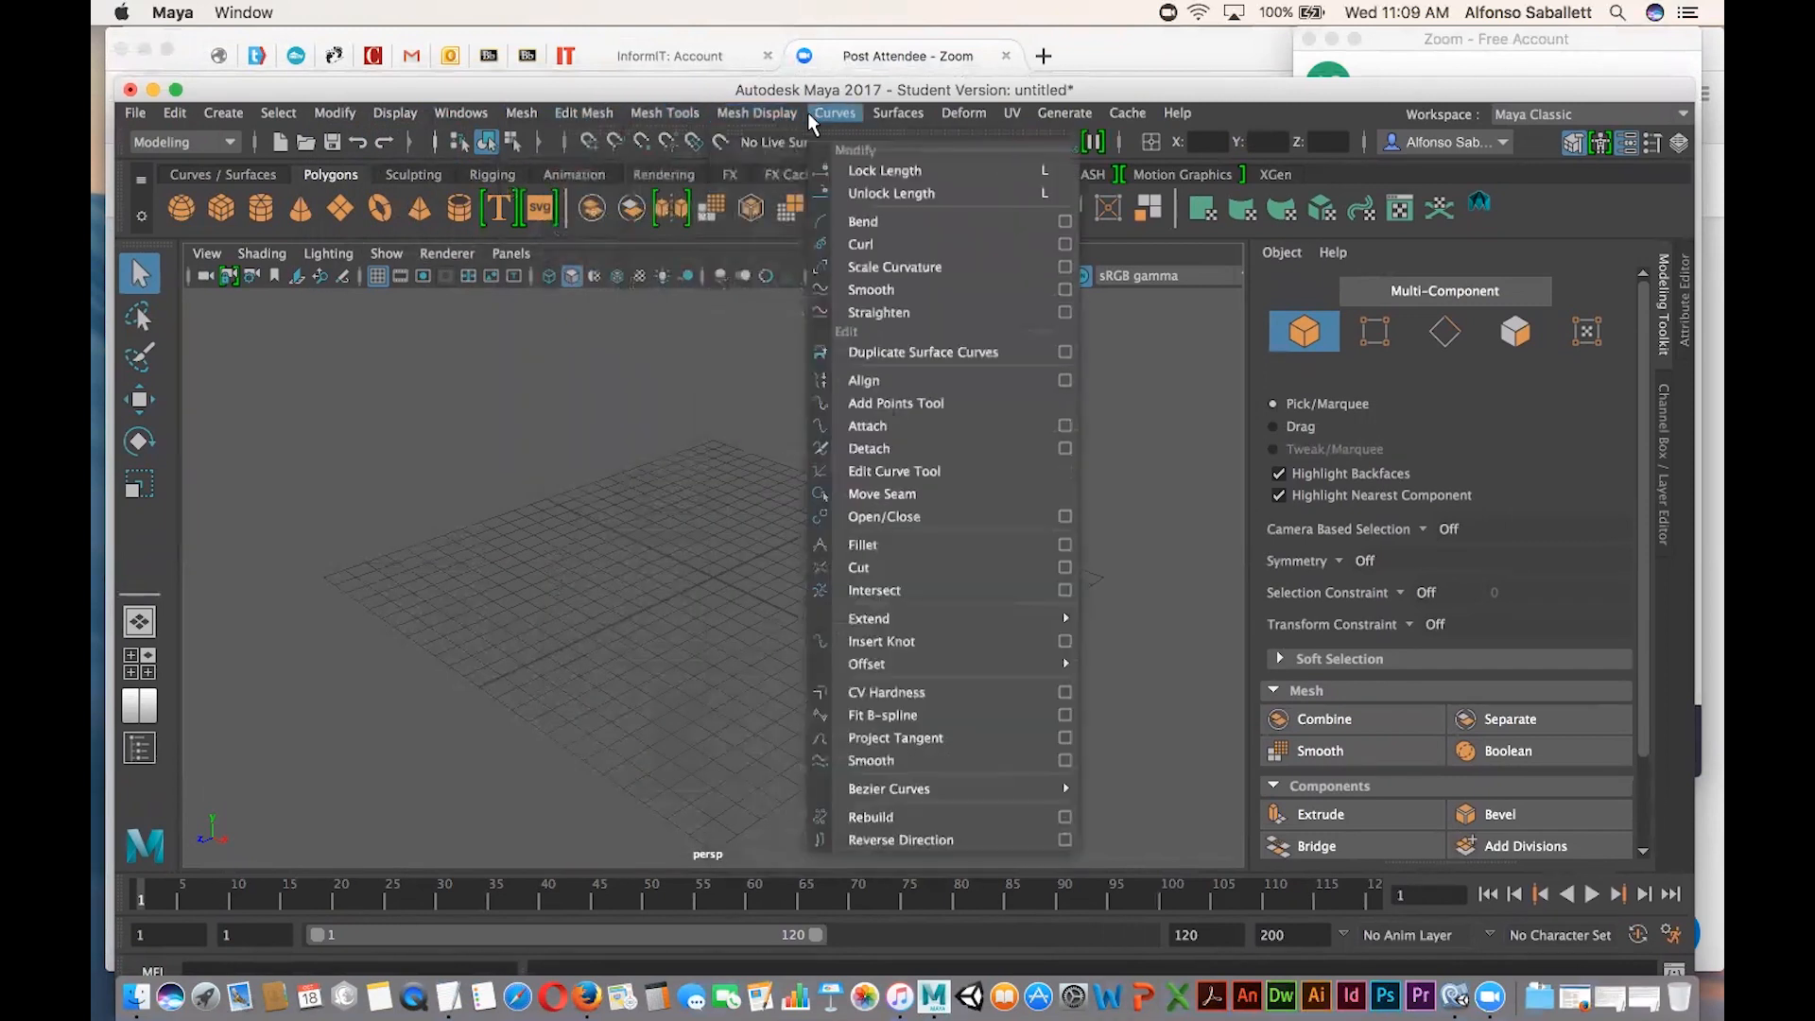
left_click(511, 372)
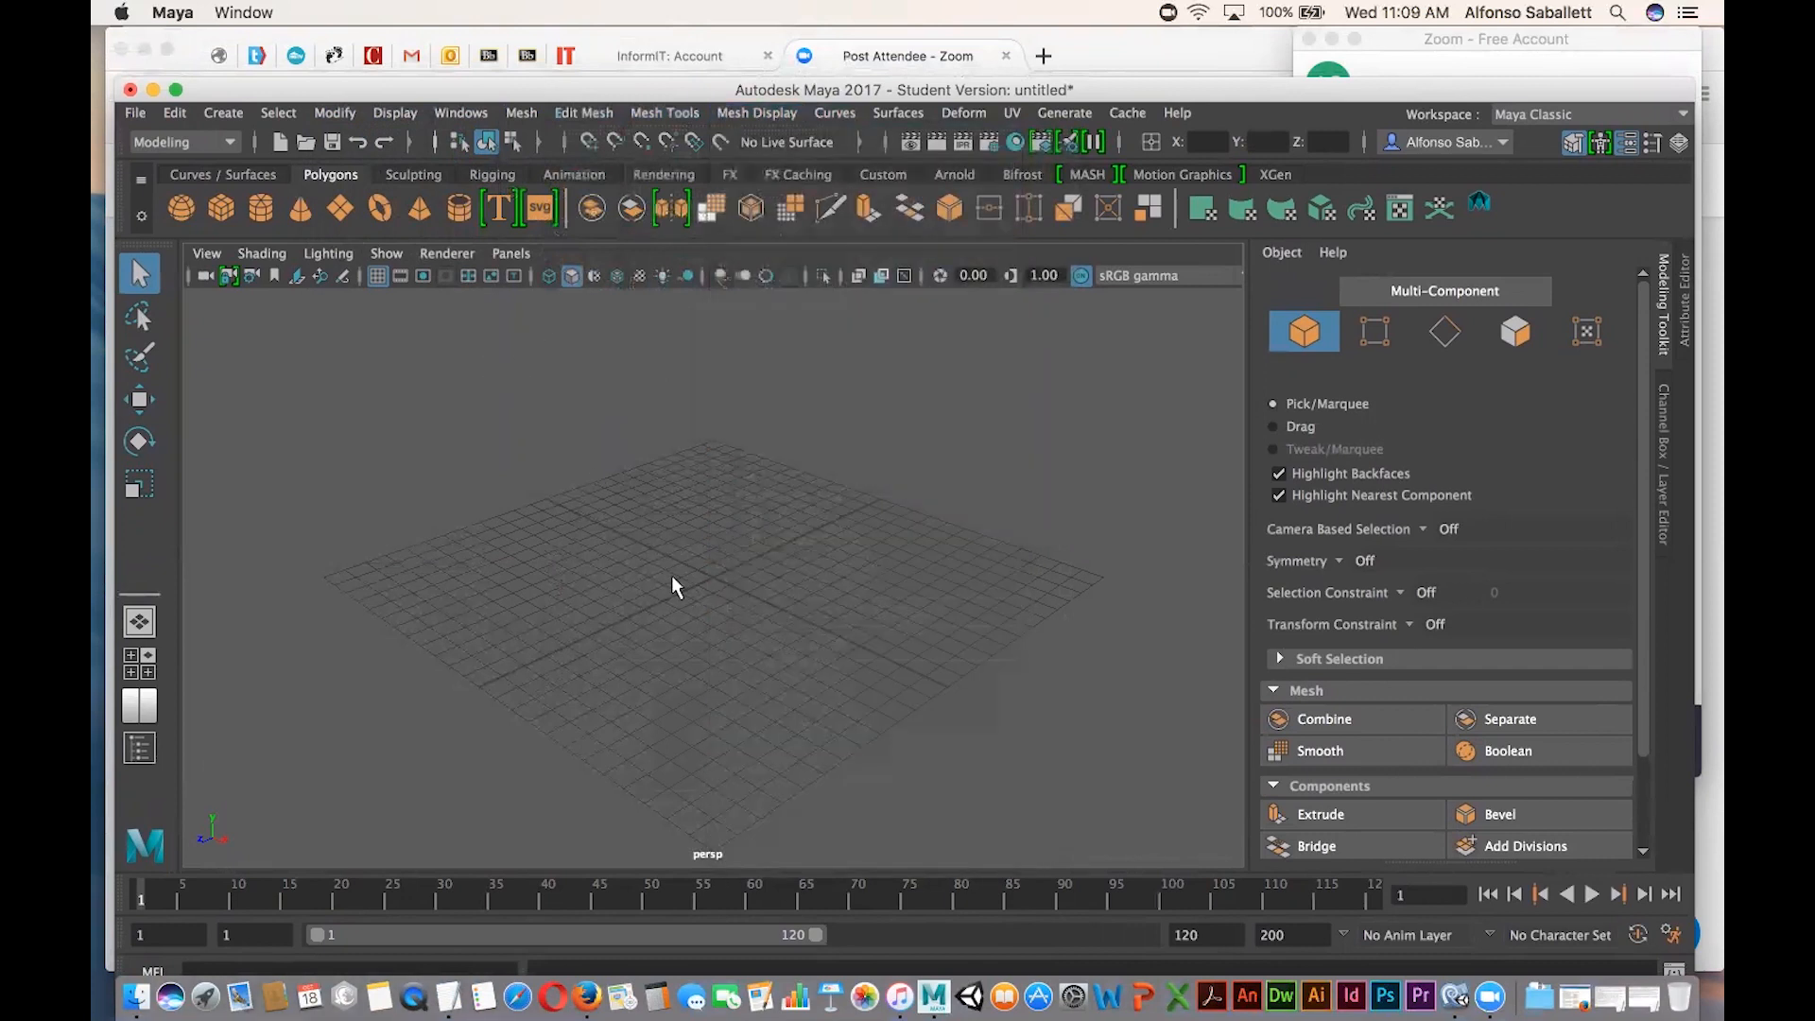
Create a polygon cube at the grid's centre and delete it again.
left_click(220, 208)
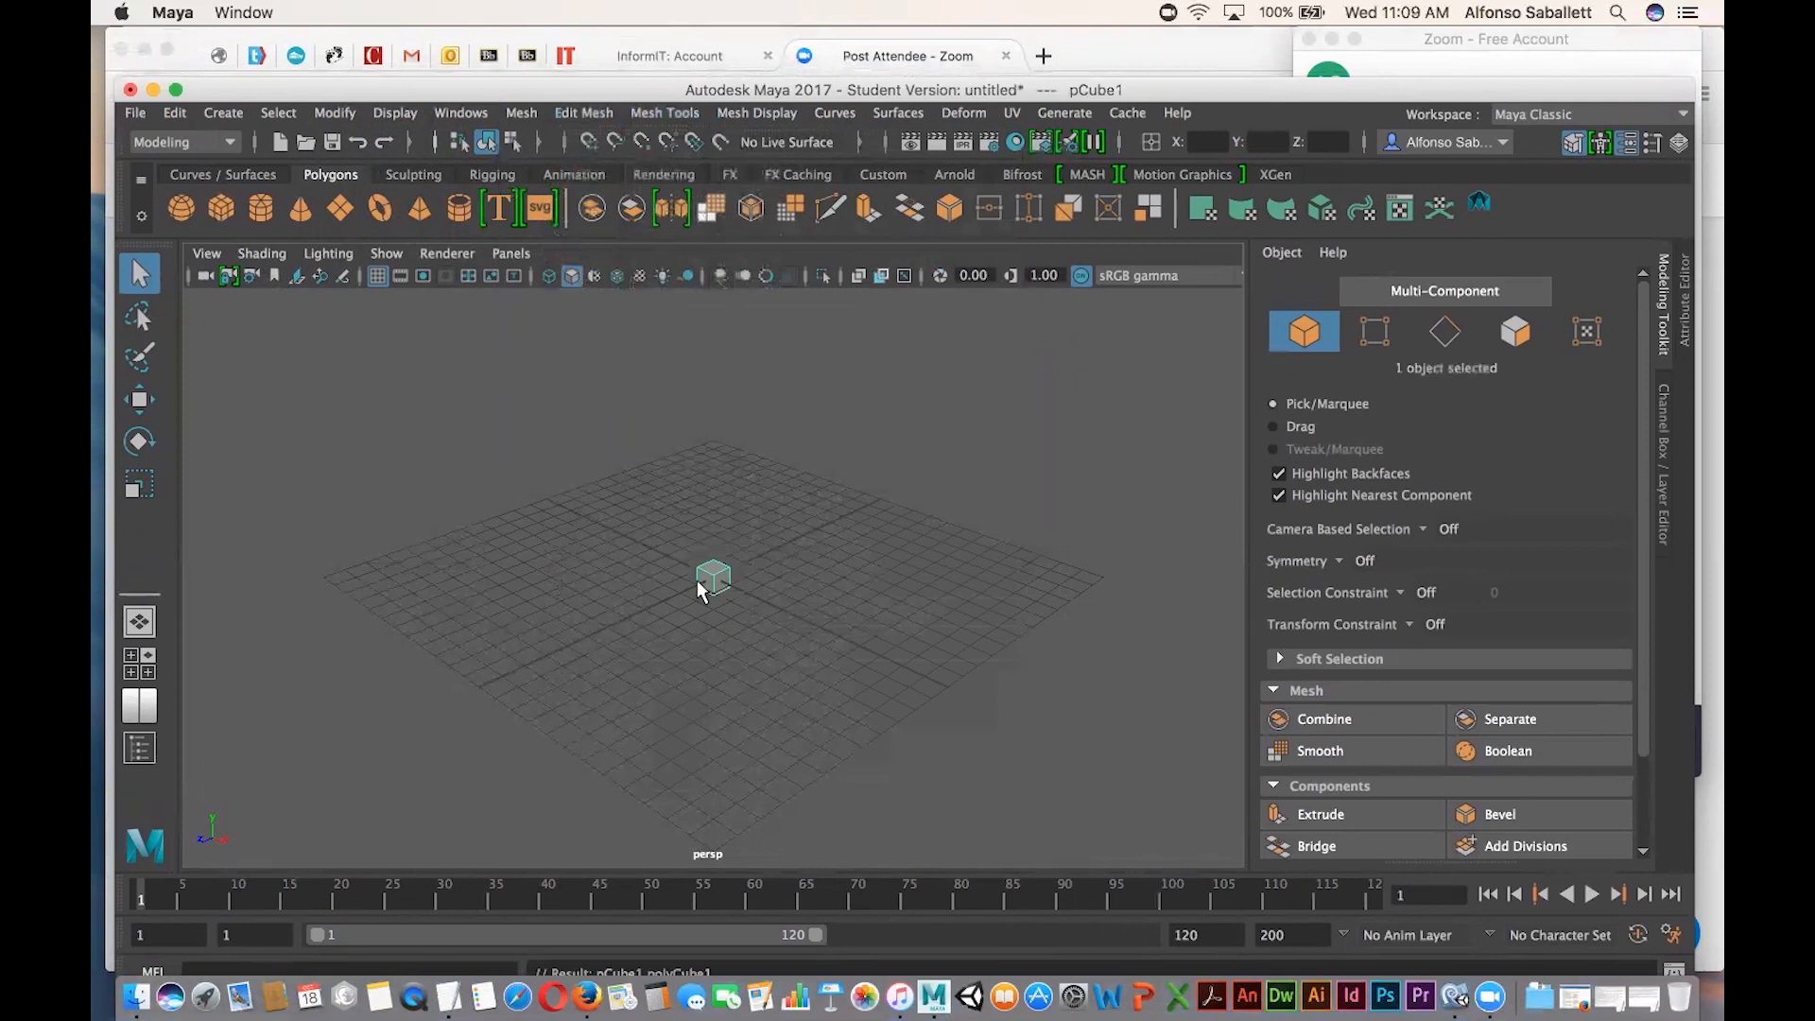
left_click_drag(592, 547, 729, 628)
key("Delete")
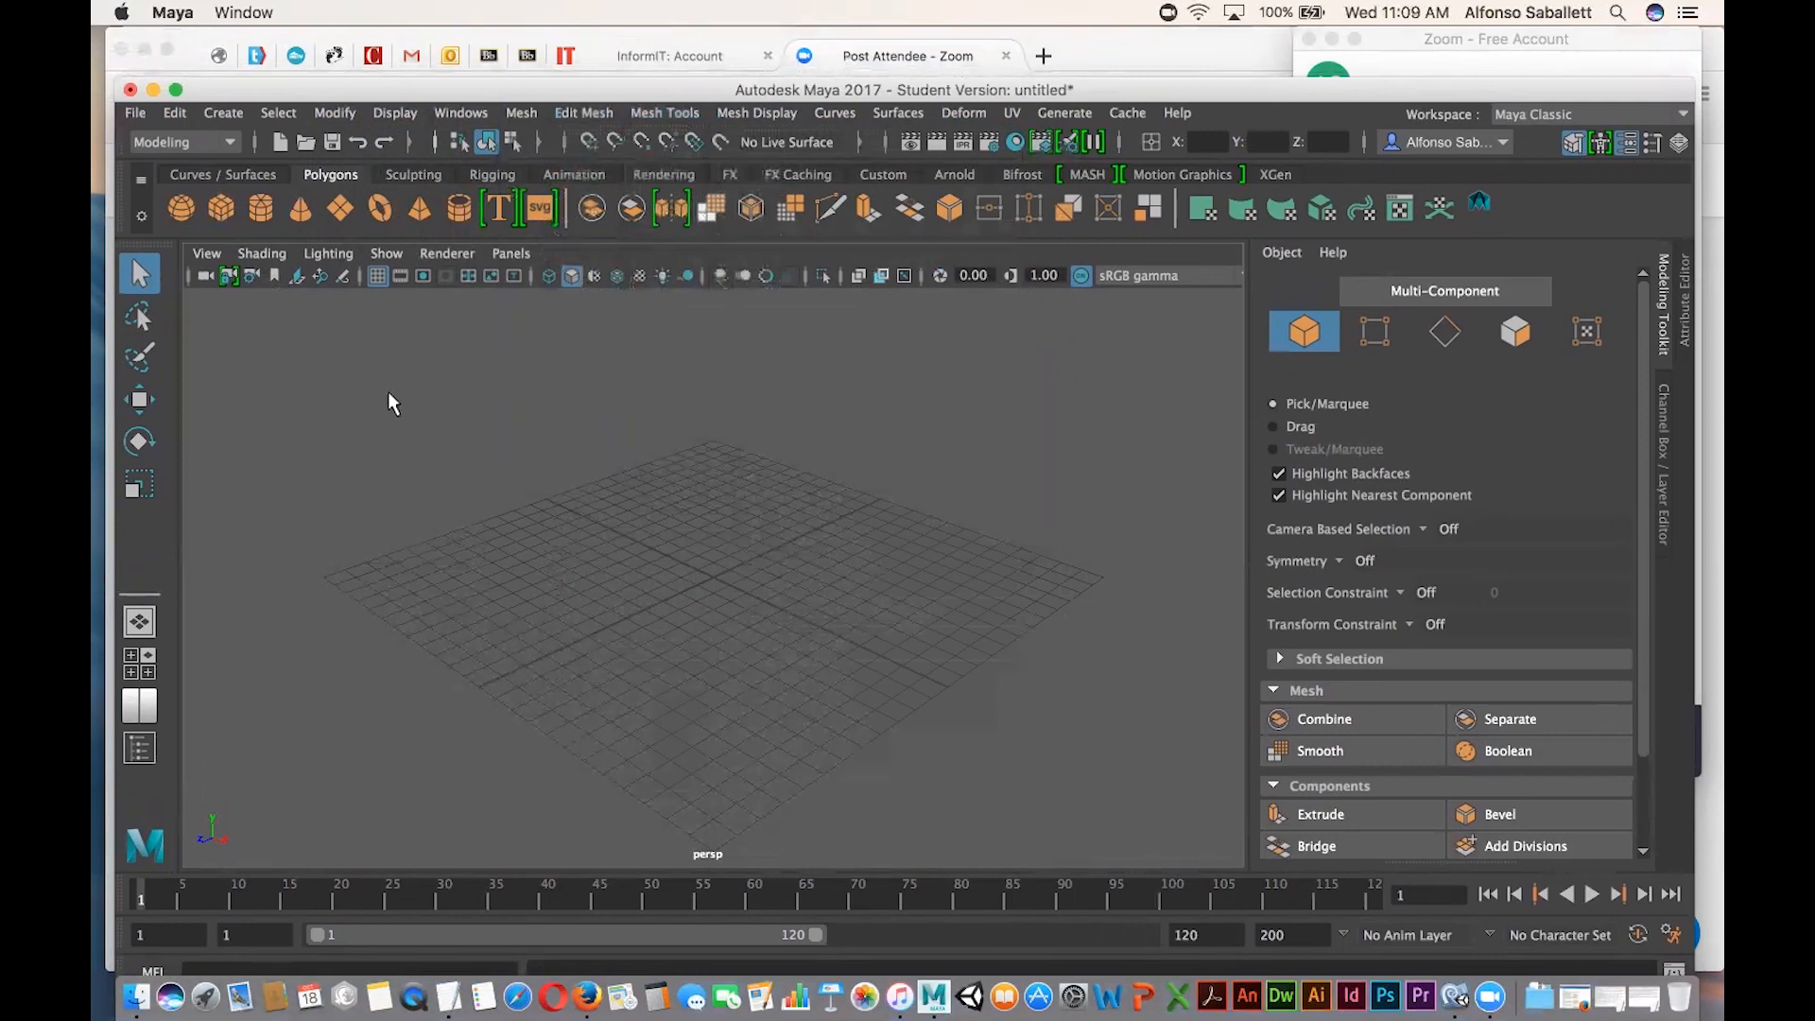
left_click(181, 110)
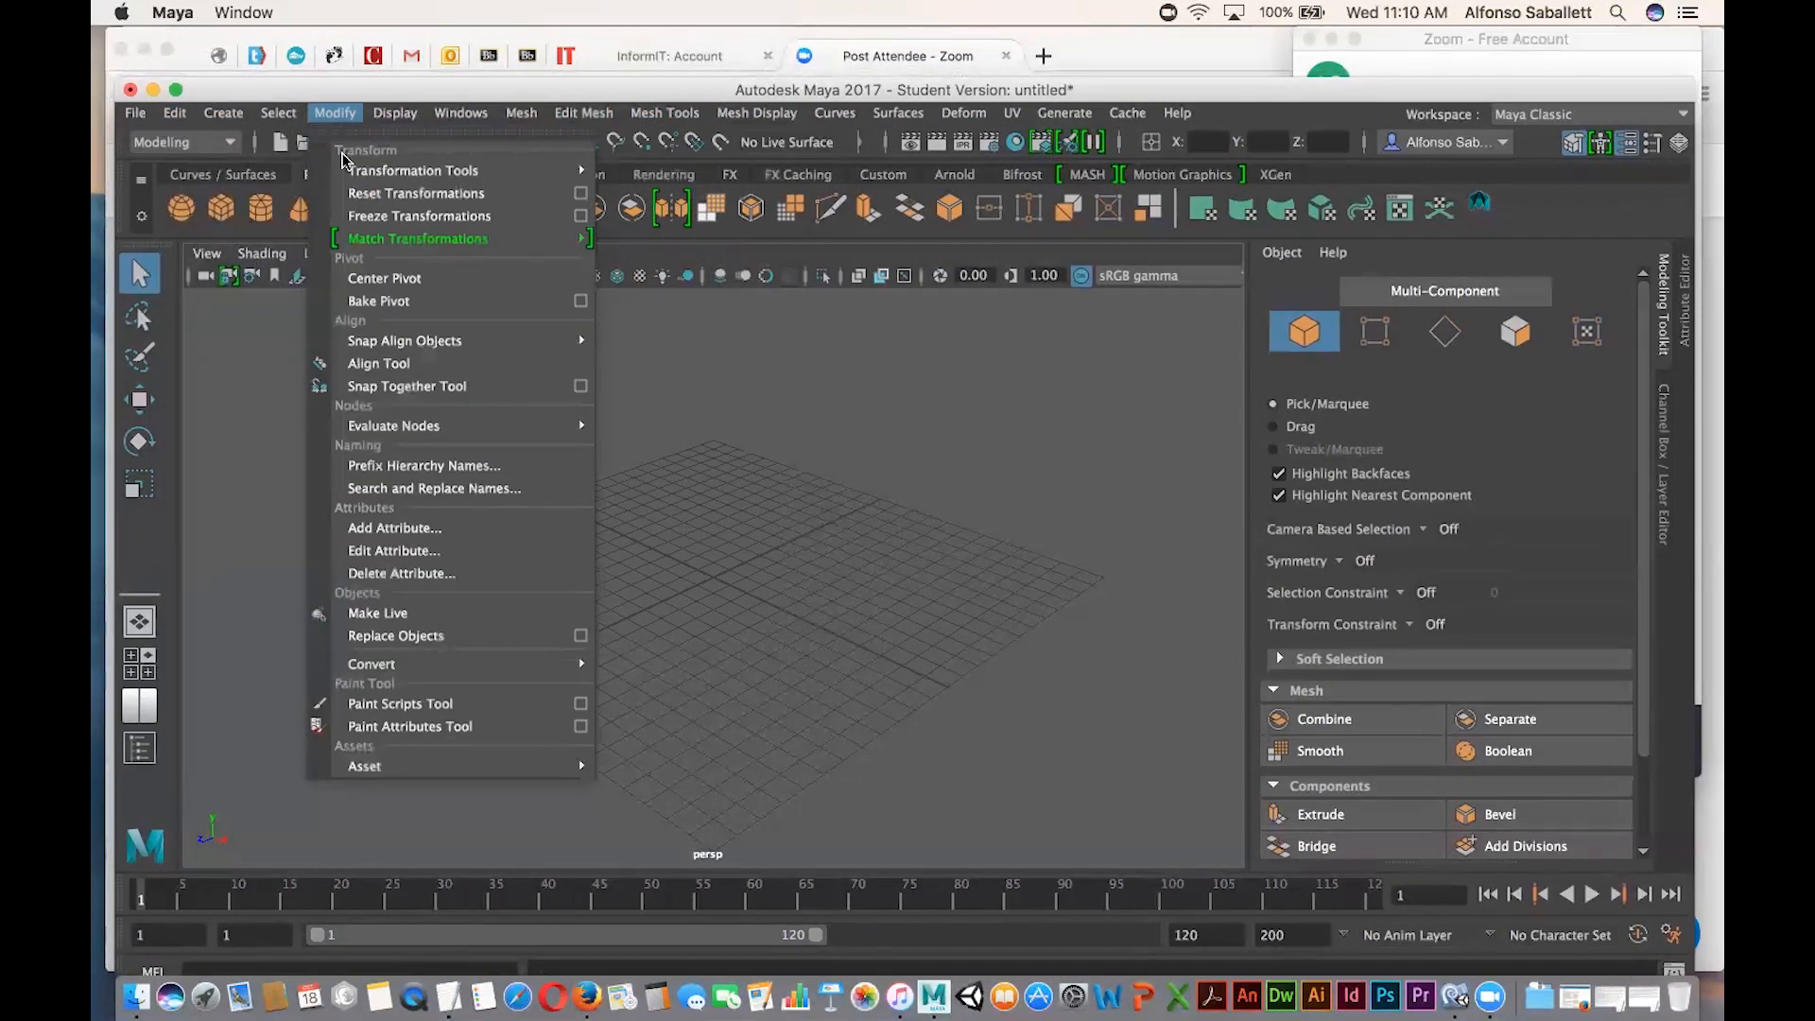
mouse_move(370, 237)
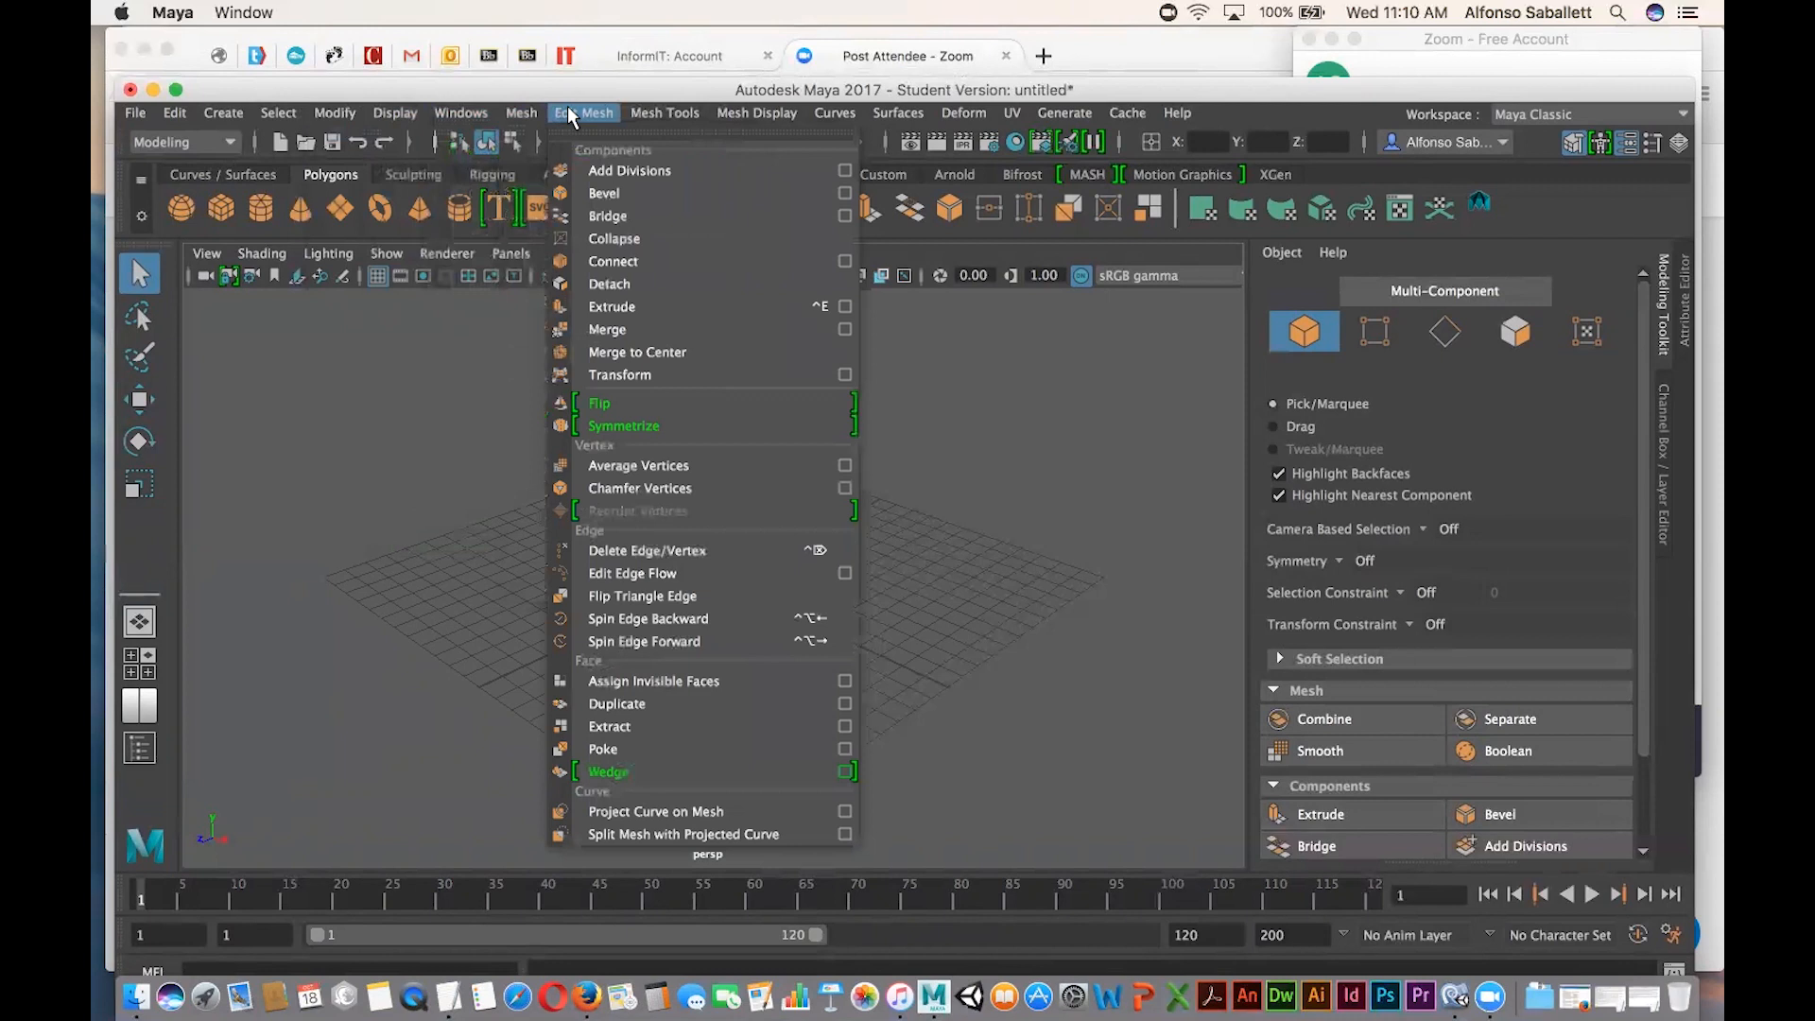
left_click(455, 557)
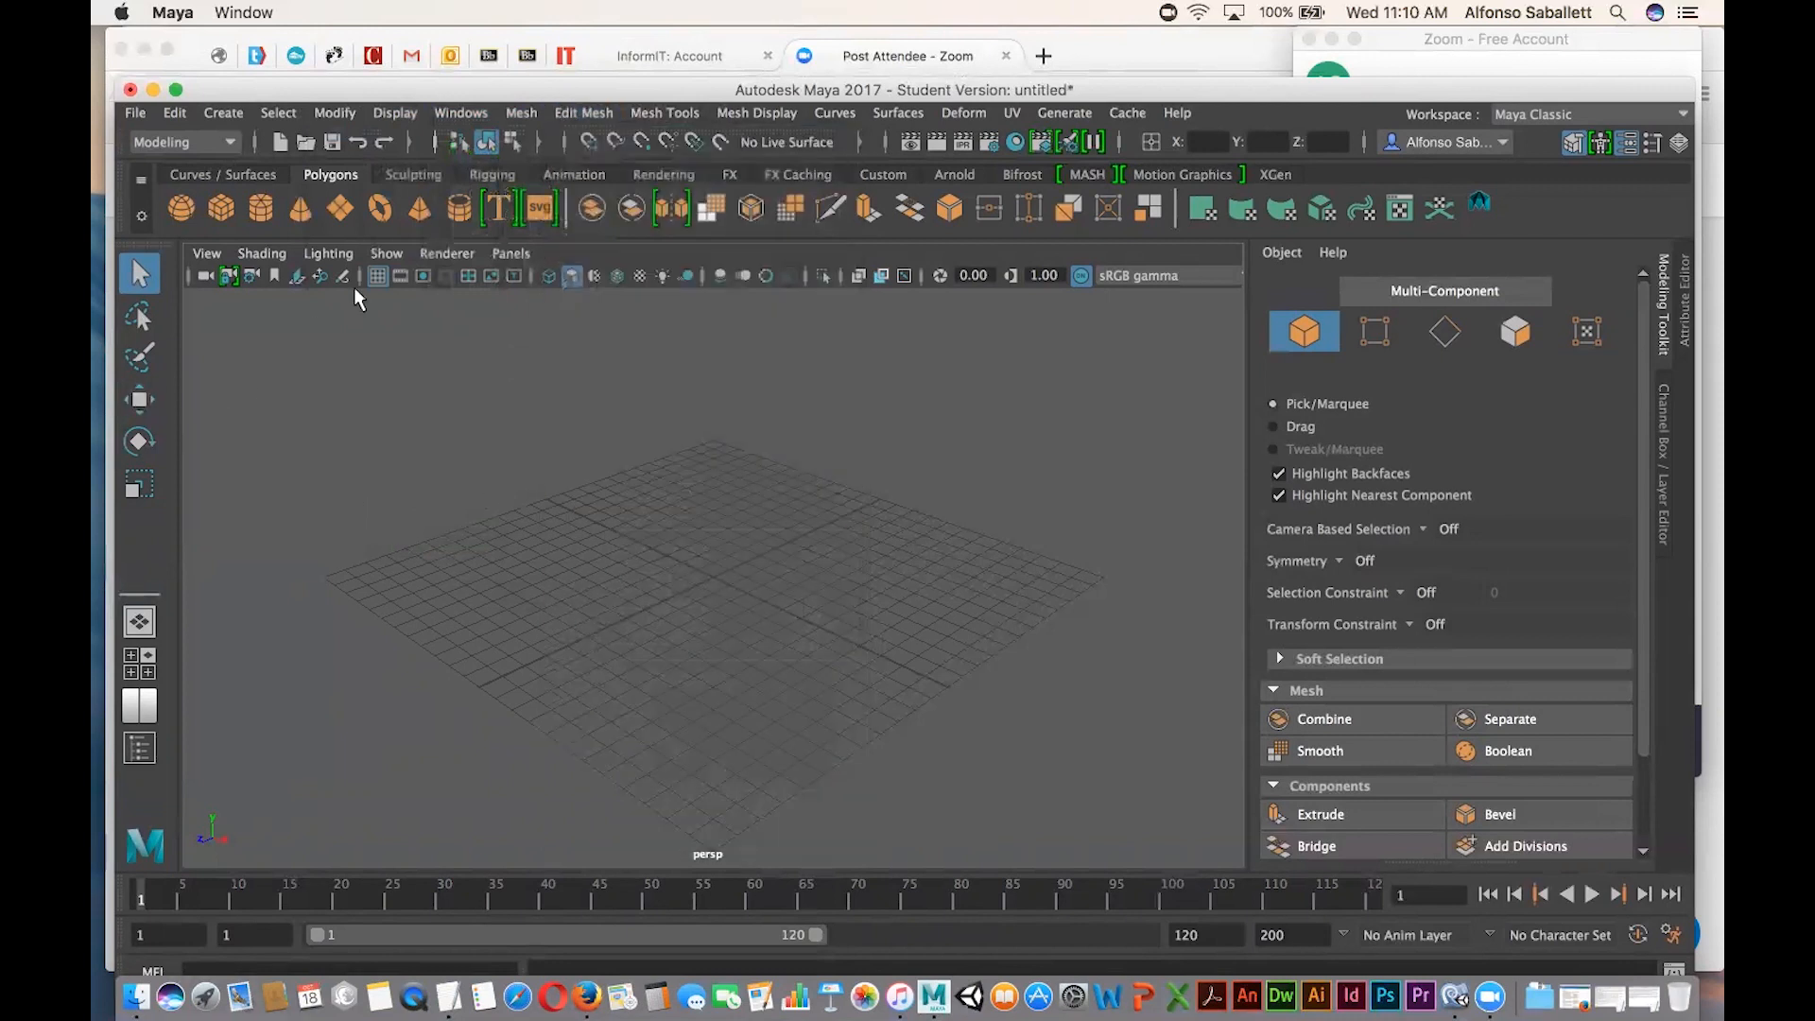
Create a new polygon cube at the centre of the grid.
left_click(221, 208)
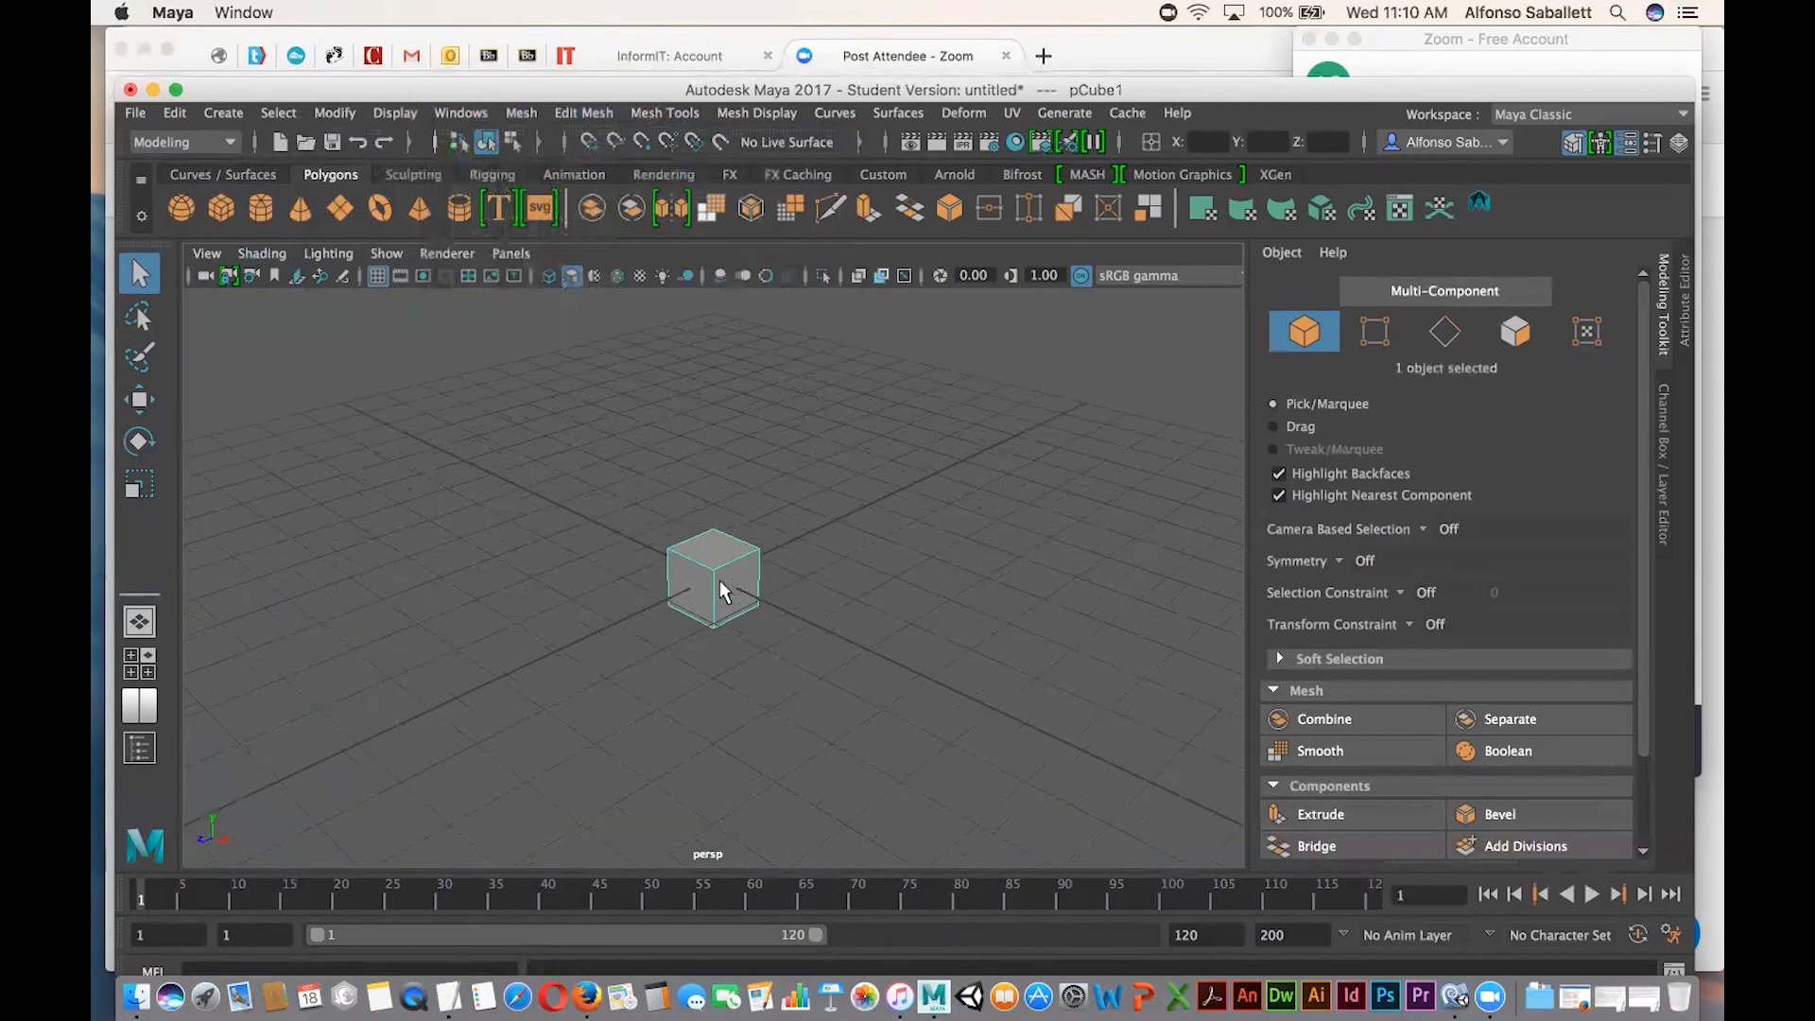
scroll(723, 591, "down", 3)
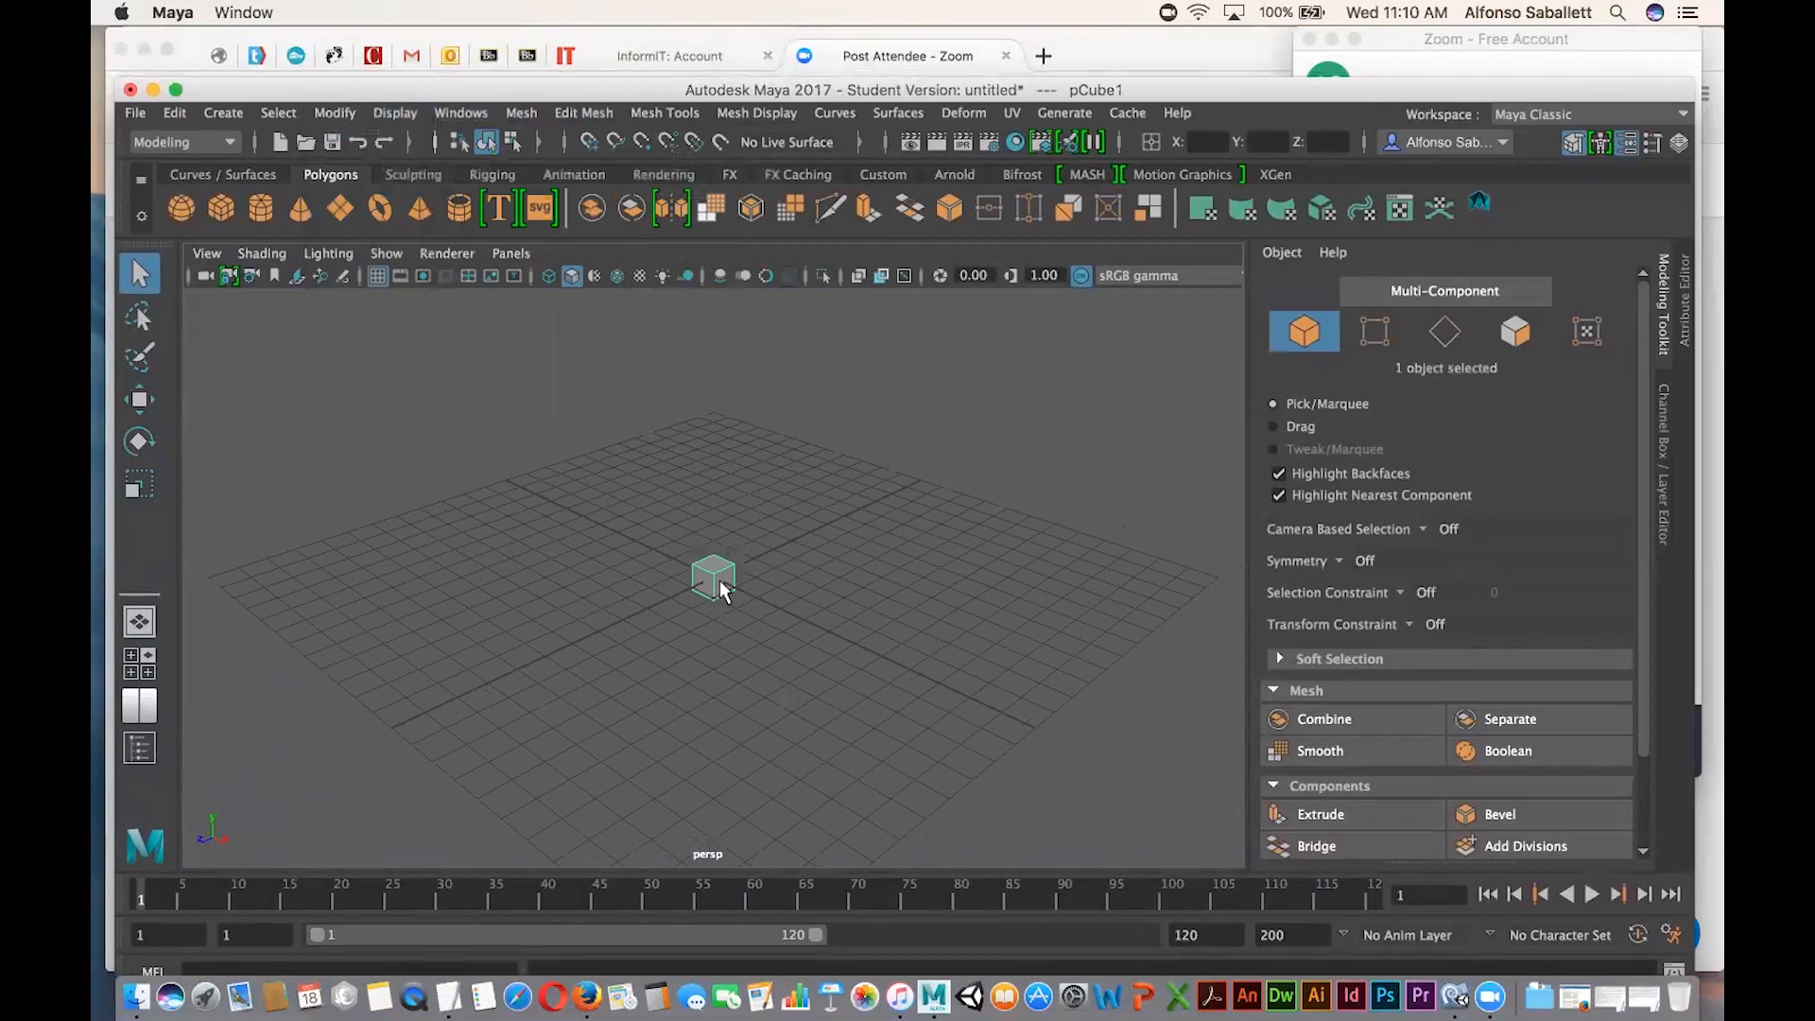
scroll(723, 591, "down", 3)
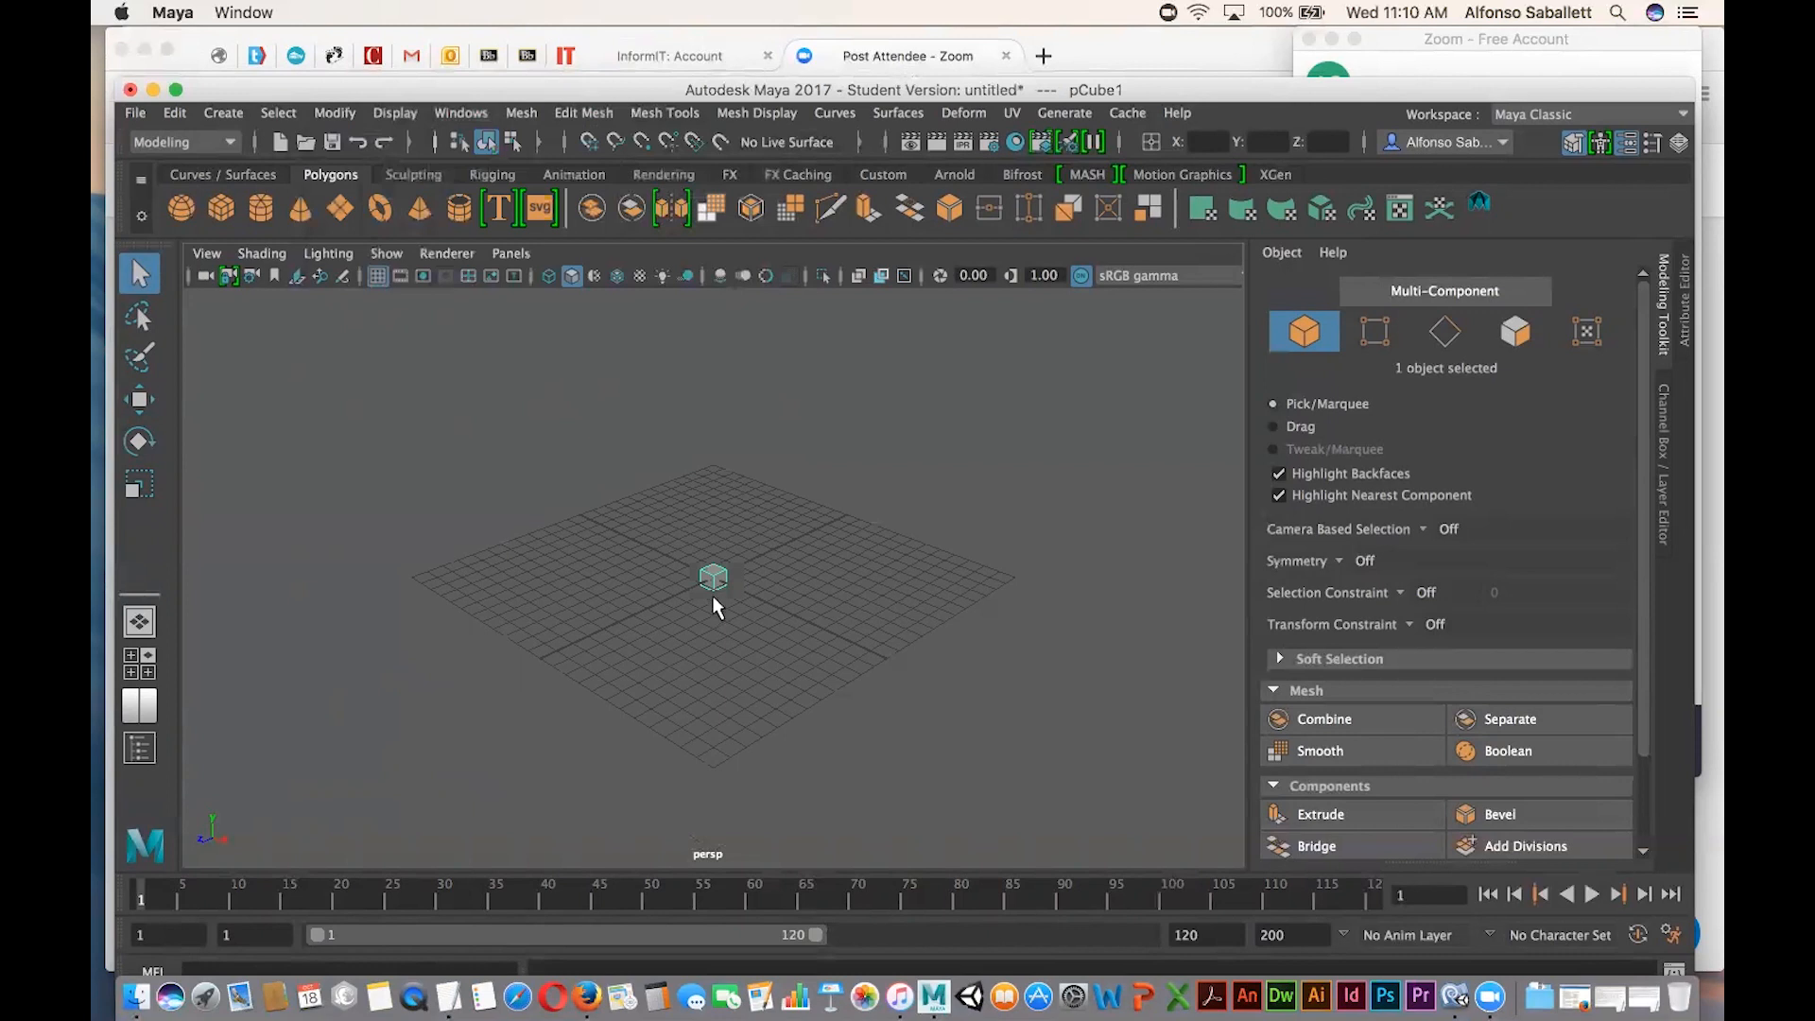
scroll(714, 596, "up", 5)
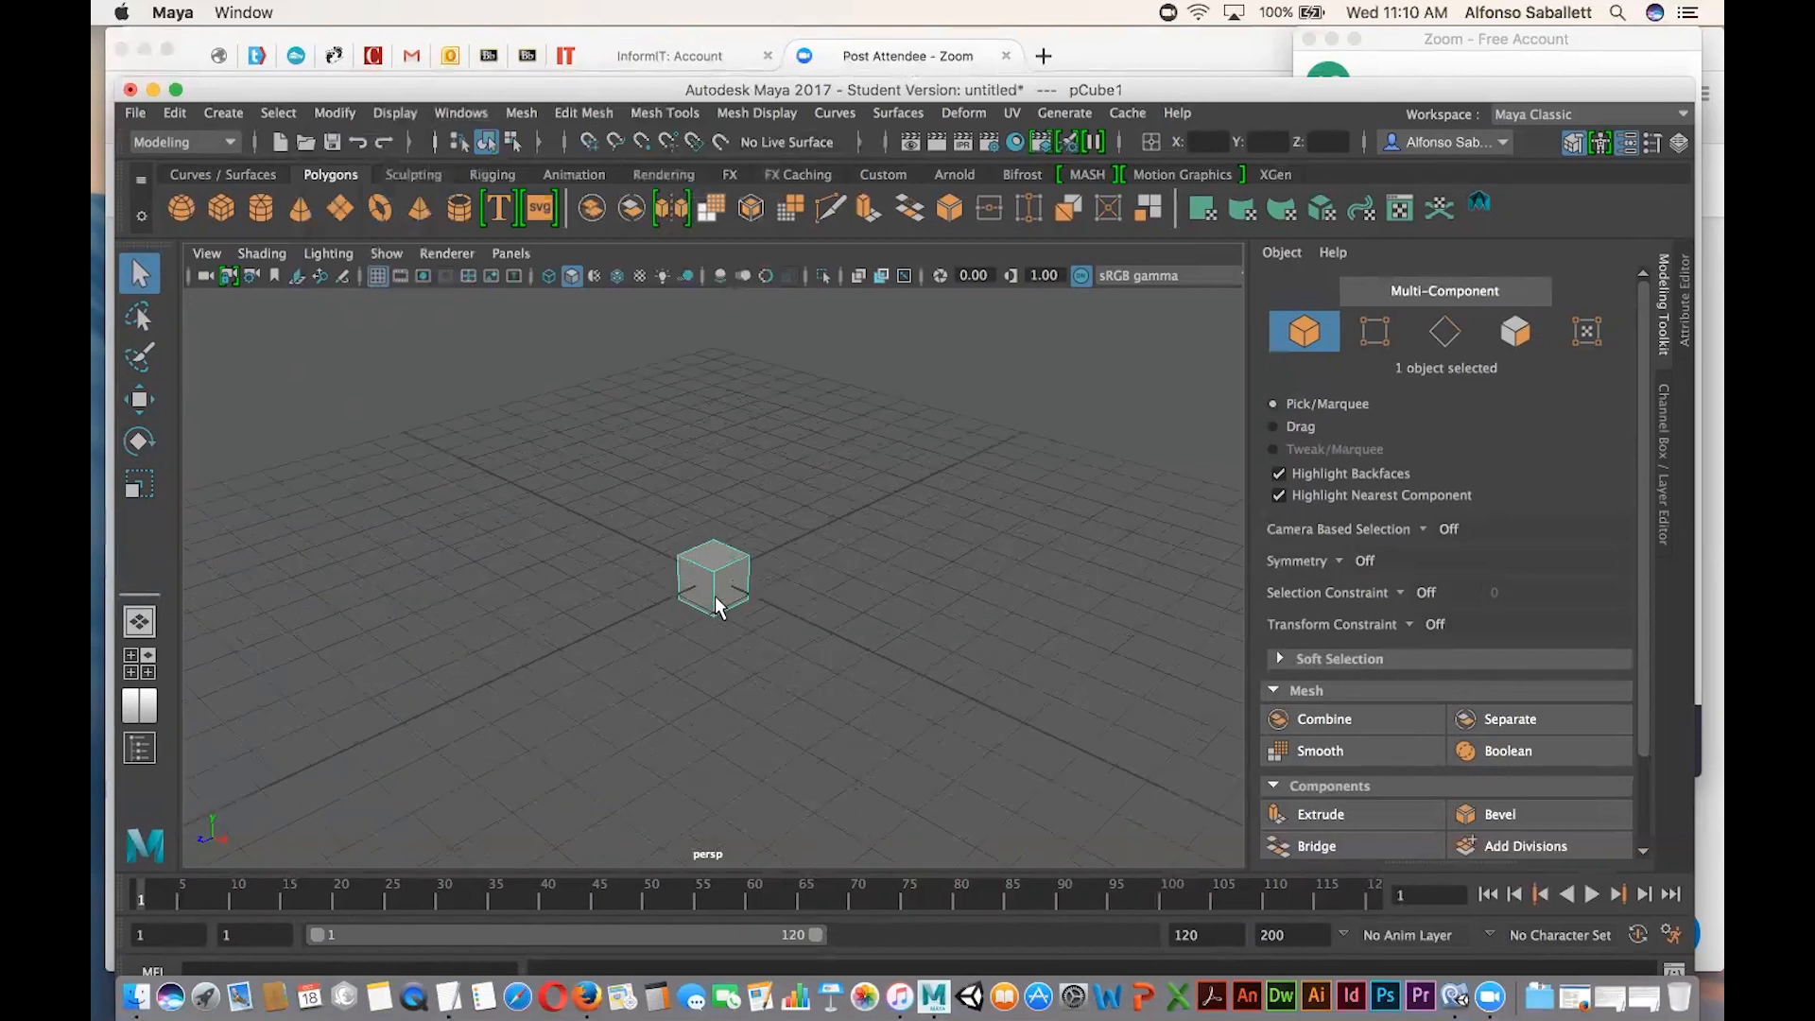
scroll(715, 597, "up", 2)
scroll(716, 597, "down", 6)
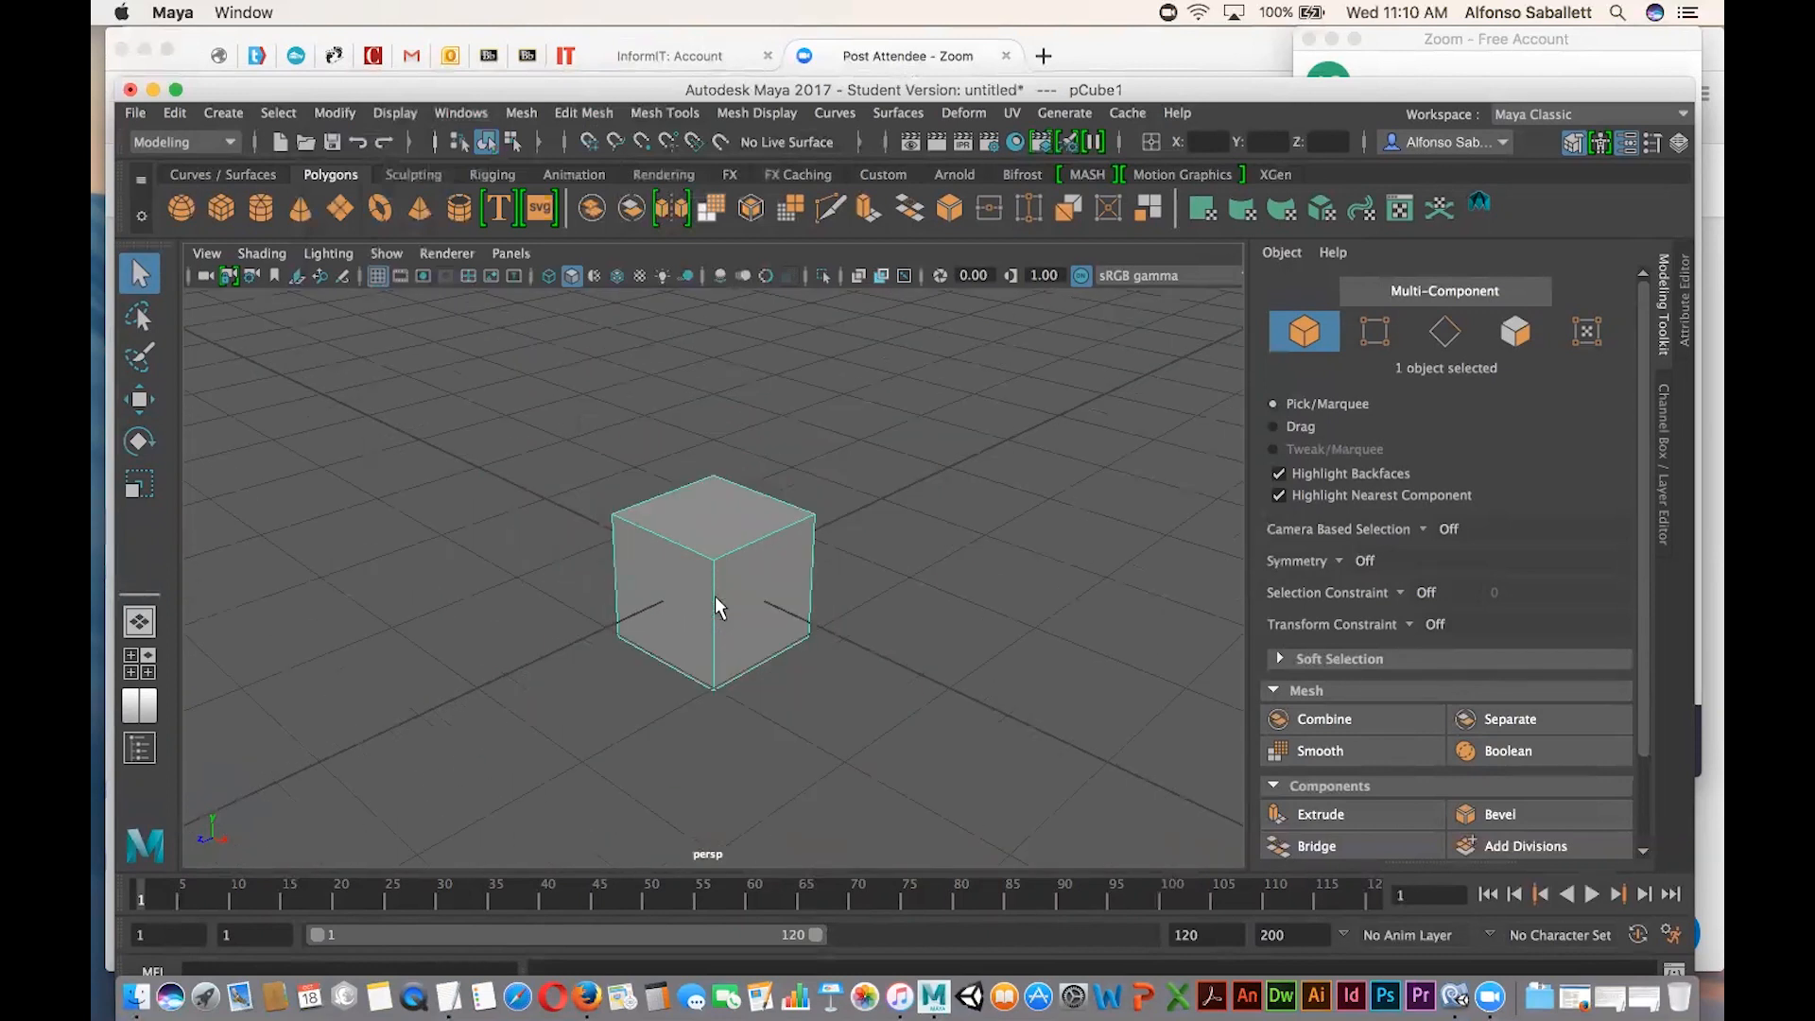
Examine the cube from different distances and angles by zooming, orbiting and panning the perspective view.
scroll(715, 605, "down", 3)
scroll(715, 606, "up", 5)
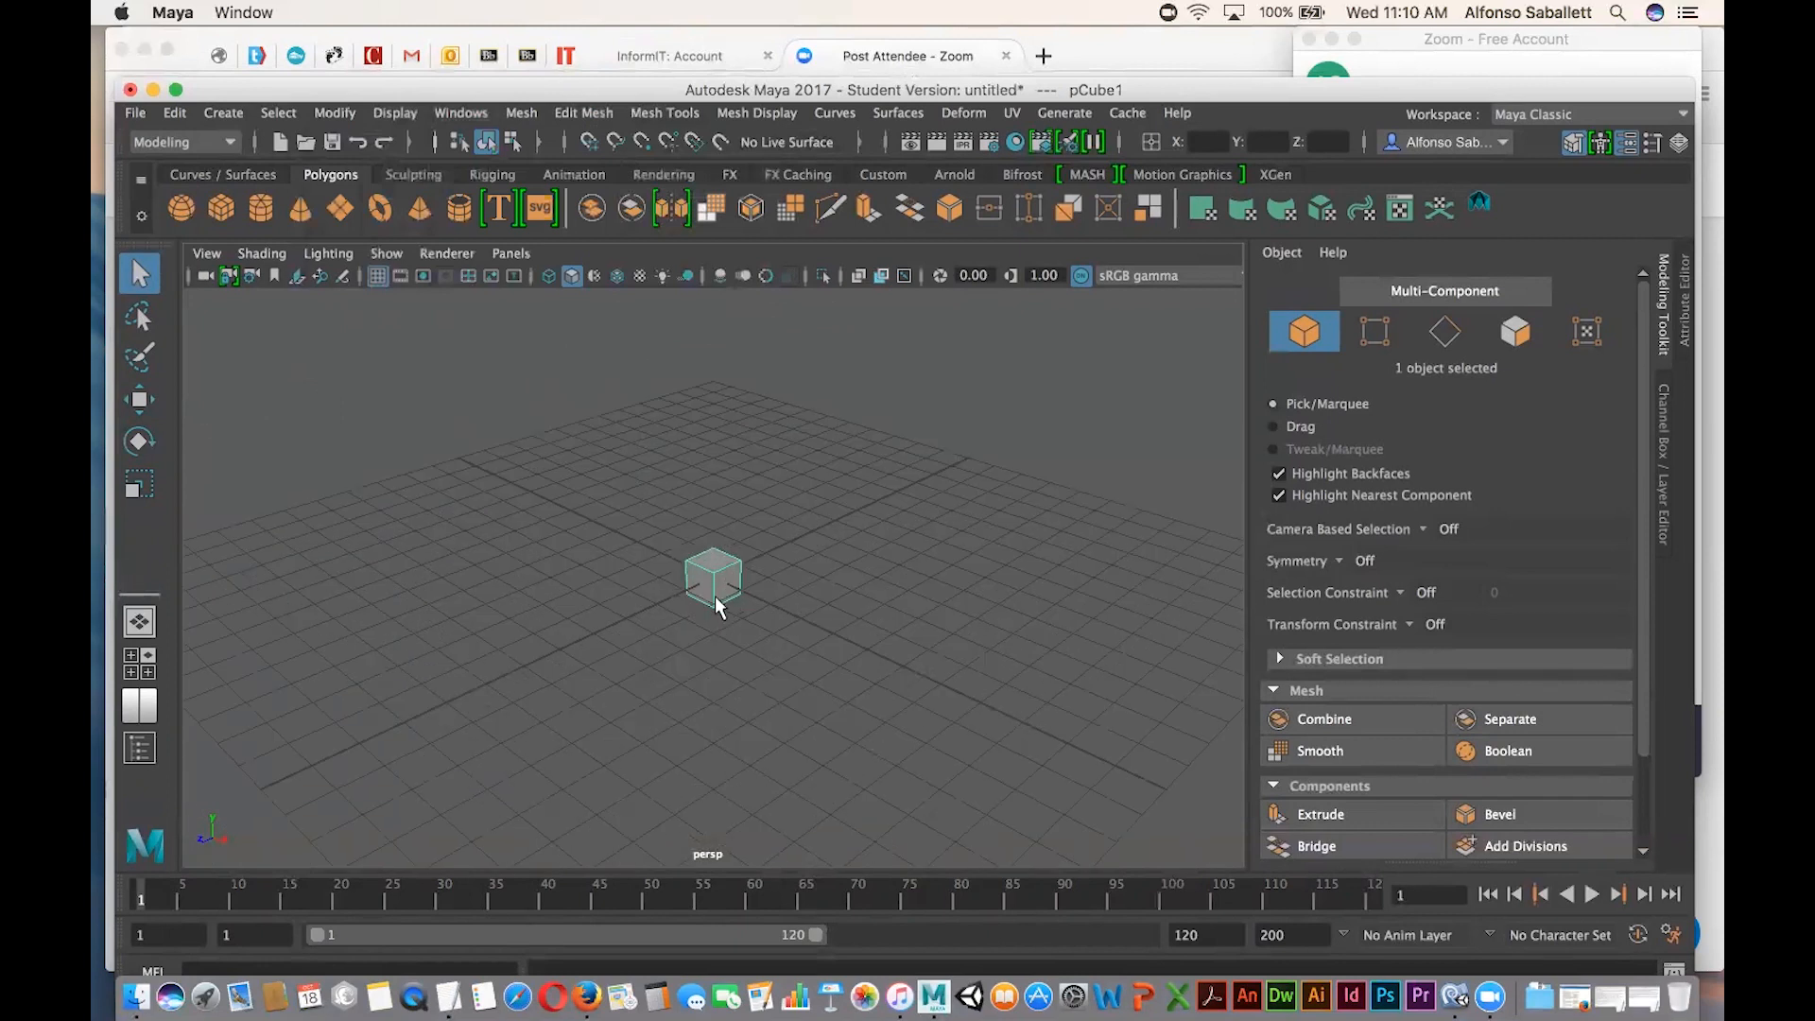
scroll(715, 606, "down", 1)
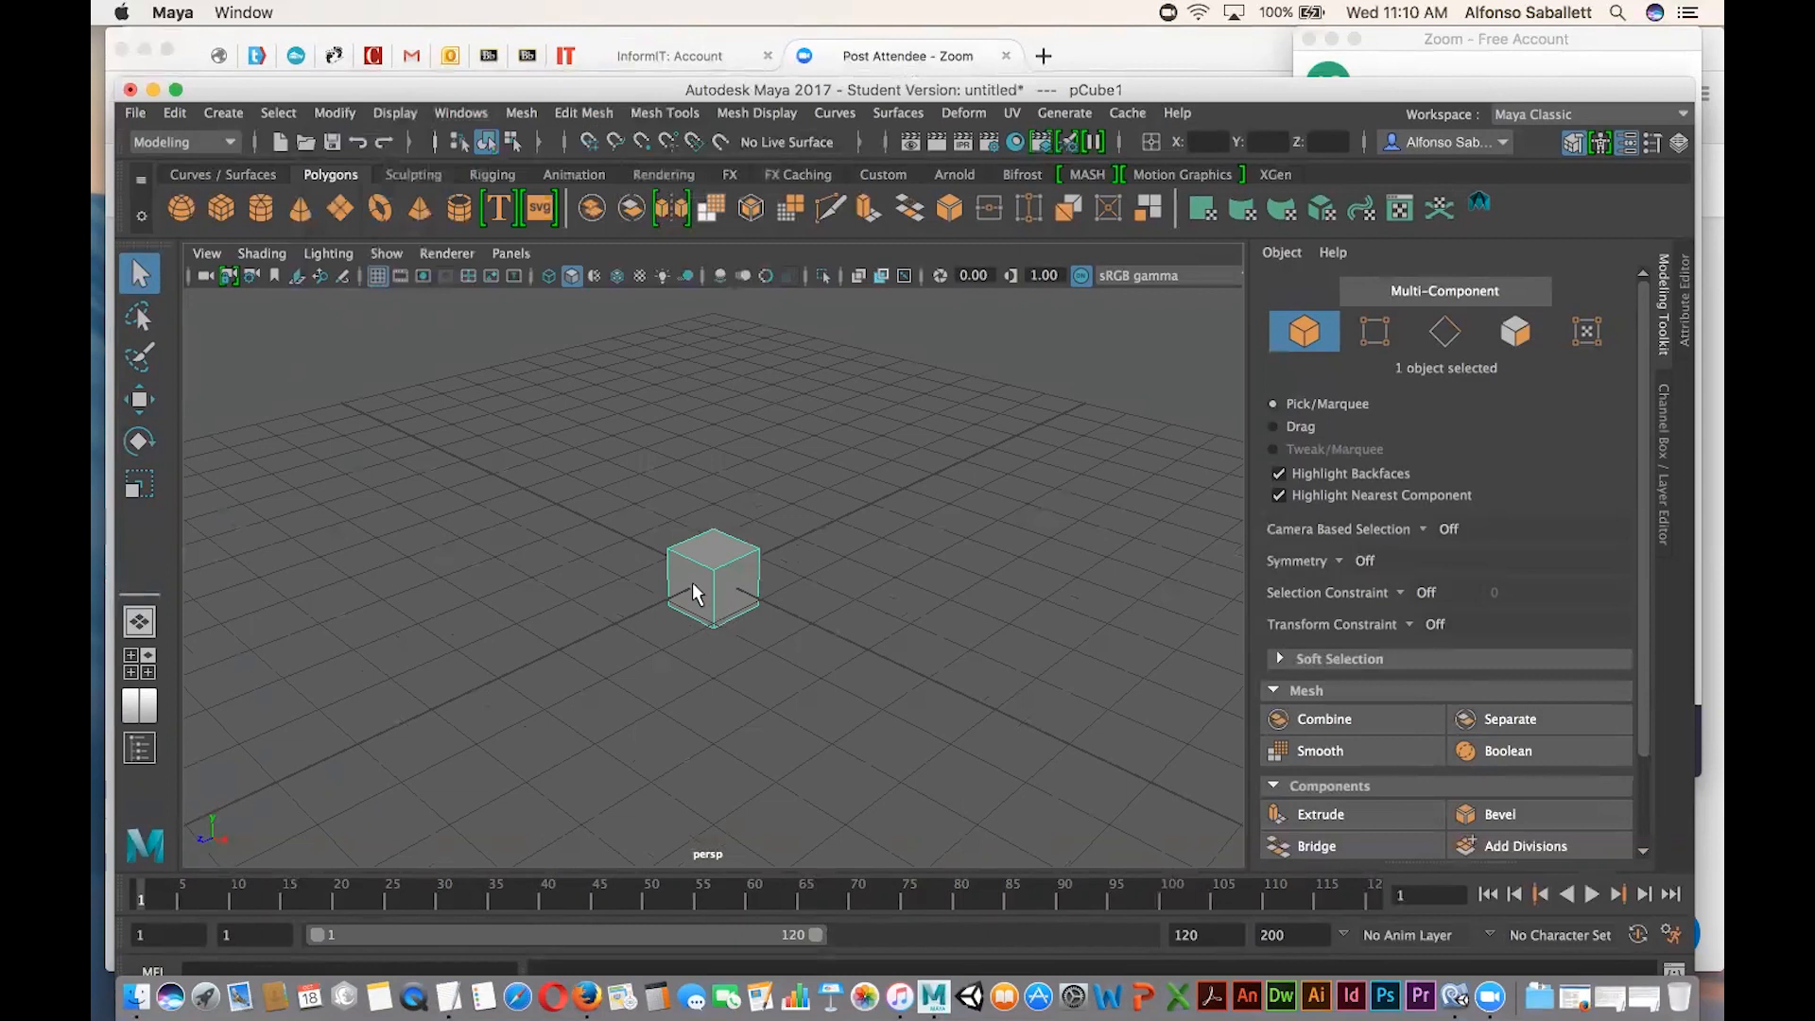
left_click_drag(692, 582, 746, 570, "alt")
mouse_move(752, 568)
left_mouse_down("alt")
mouse_move(636, 587)
mouse_move(579, 563)
mouse_move(665, 604)
mouse_move(733, 586)
left_mouse_up("alt")
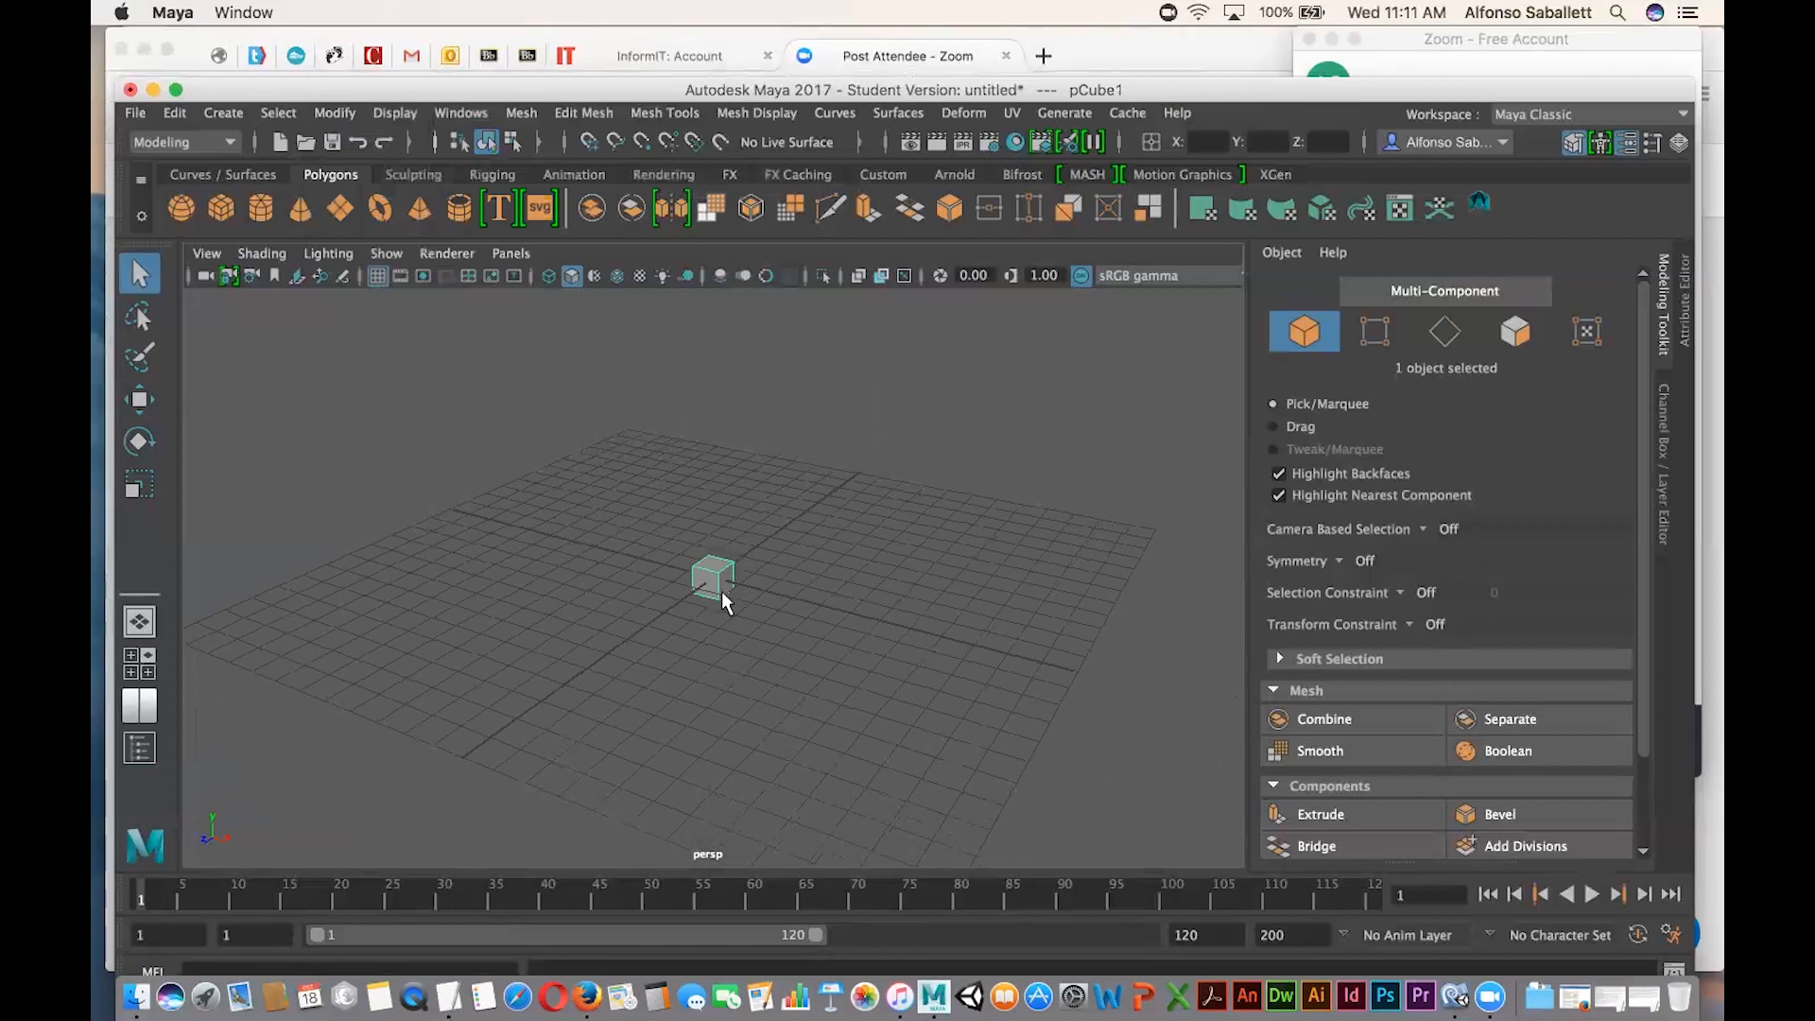
left_click_drag(715, 592, 694, 667, "alt")
mouse_move(693, 637)
middle_mouse_down("alt")
mouse_move(810, 640)
mouse_move(406, 656)
mouse_move(883, 616)
mouse_move(503, 648)
mouse_move(855, 656)
mouse_move(615, 652)
mouse_move(645, 688)
mouse_move(635, 644)
mouse_move(666, 587)
mouse_move(677, 607)
mouse_move(644, 632)
mouse_move(668, 615)
mouse_move(671, 630)
middle_mouse_up("alt")
scroll(669, 616, "up", 4)
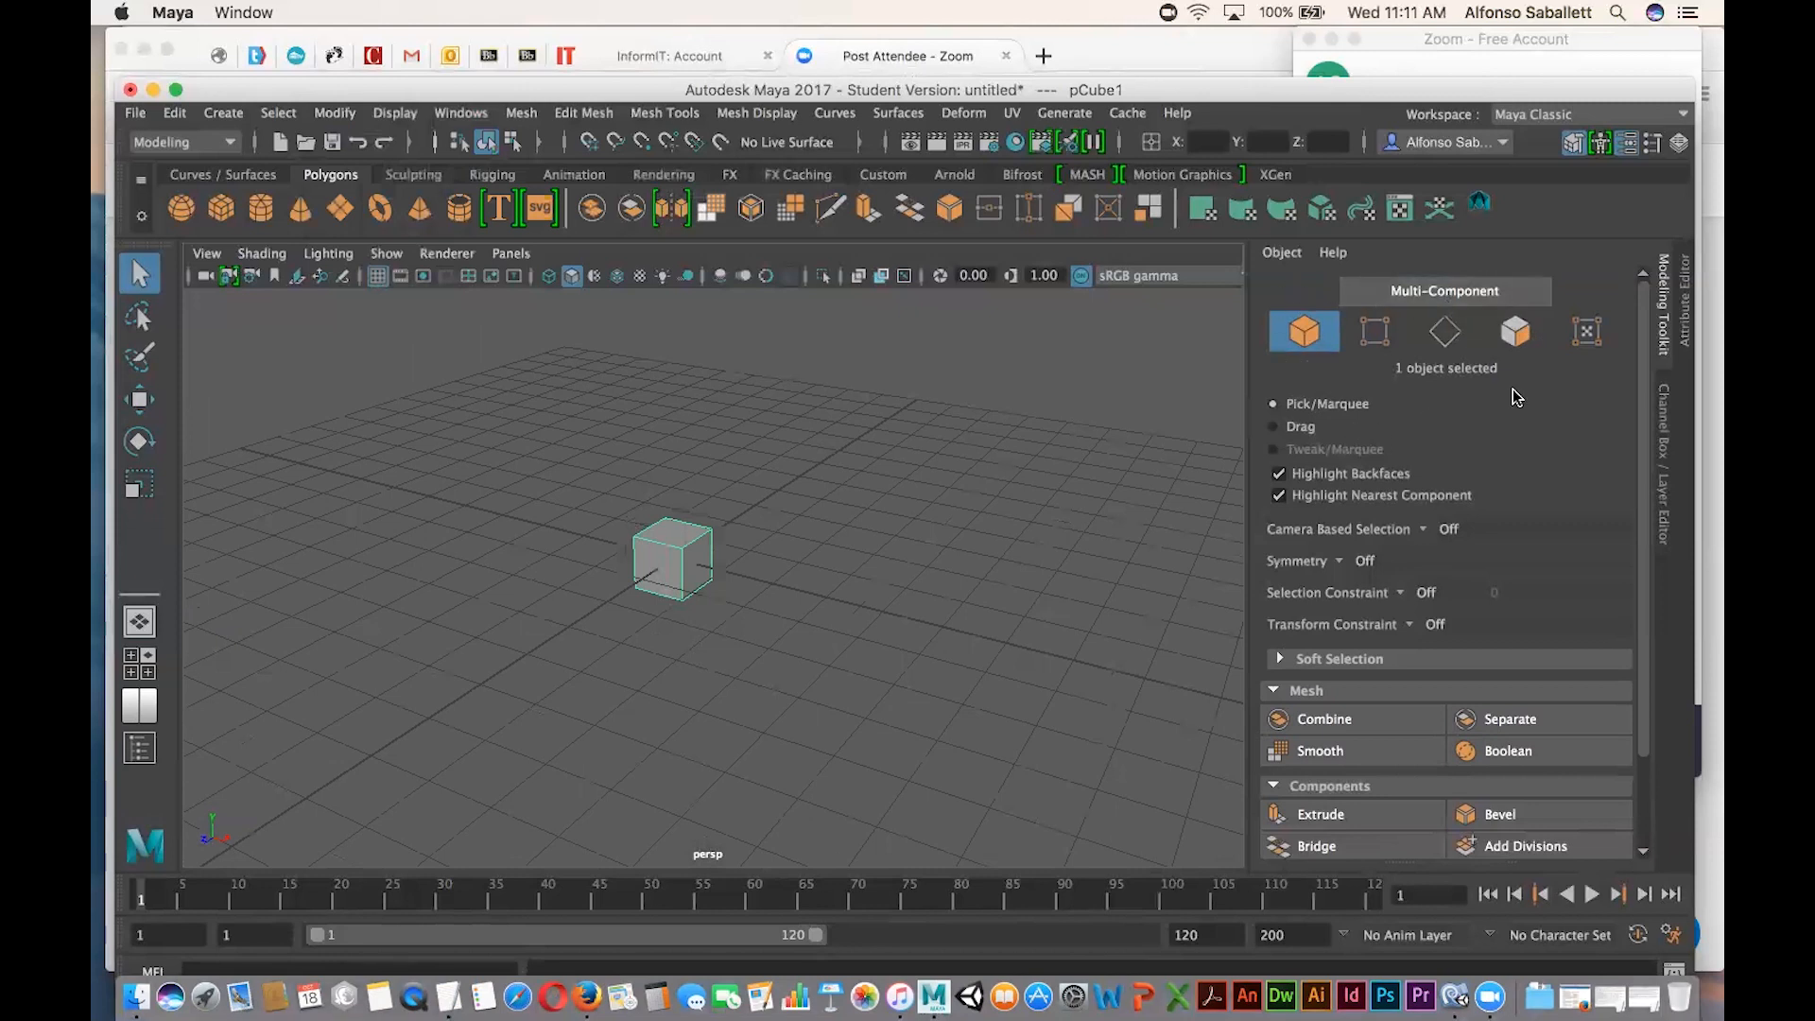
Collapse the Modeling Toolkit, reopen it and look through its modelling tools.
left_click(1665, 321)
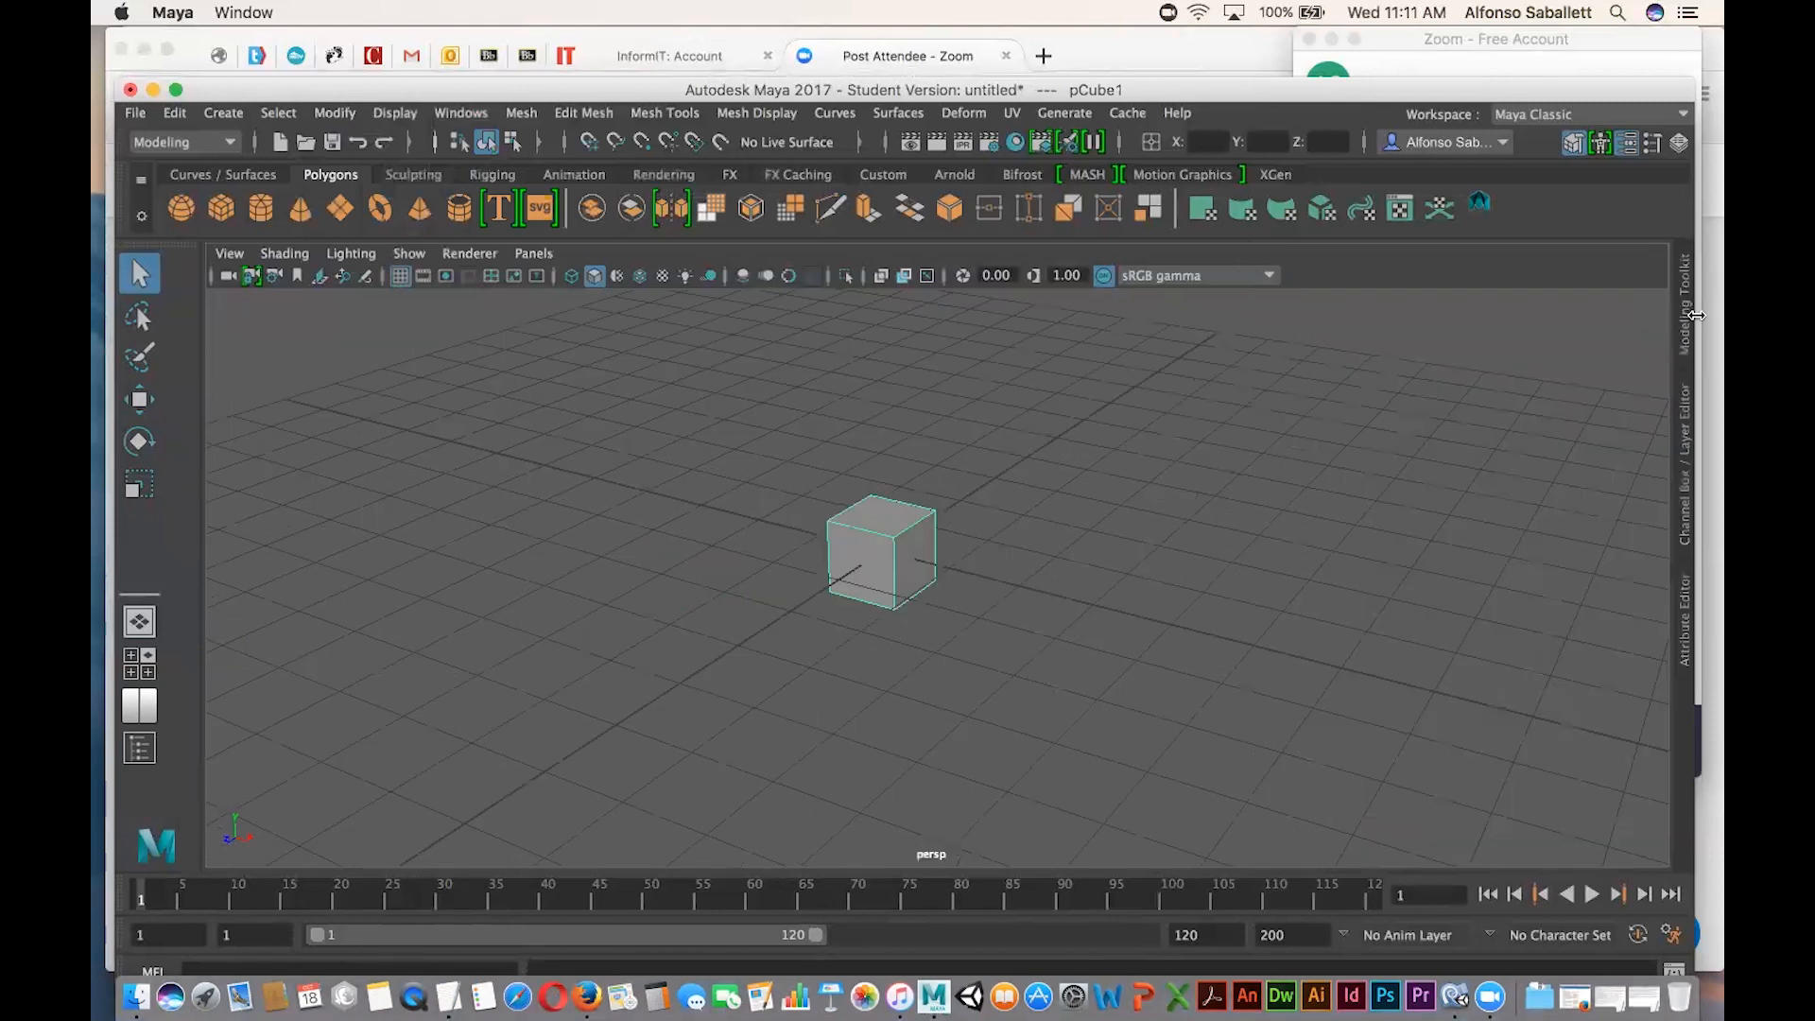
left_click(1686, 319)
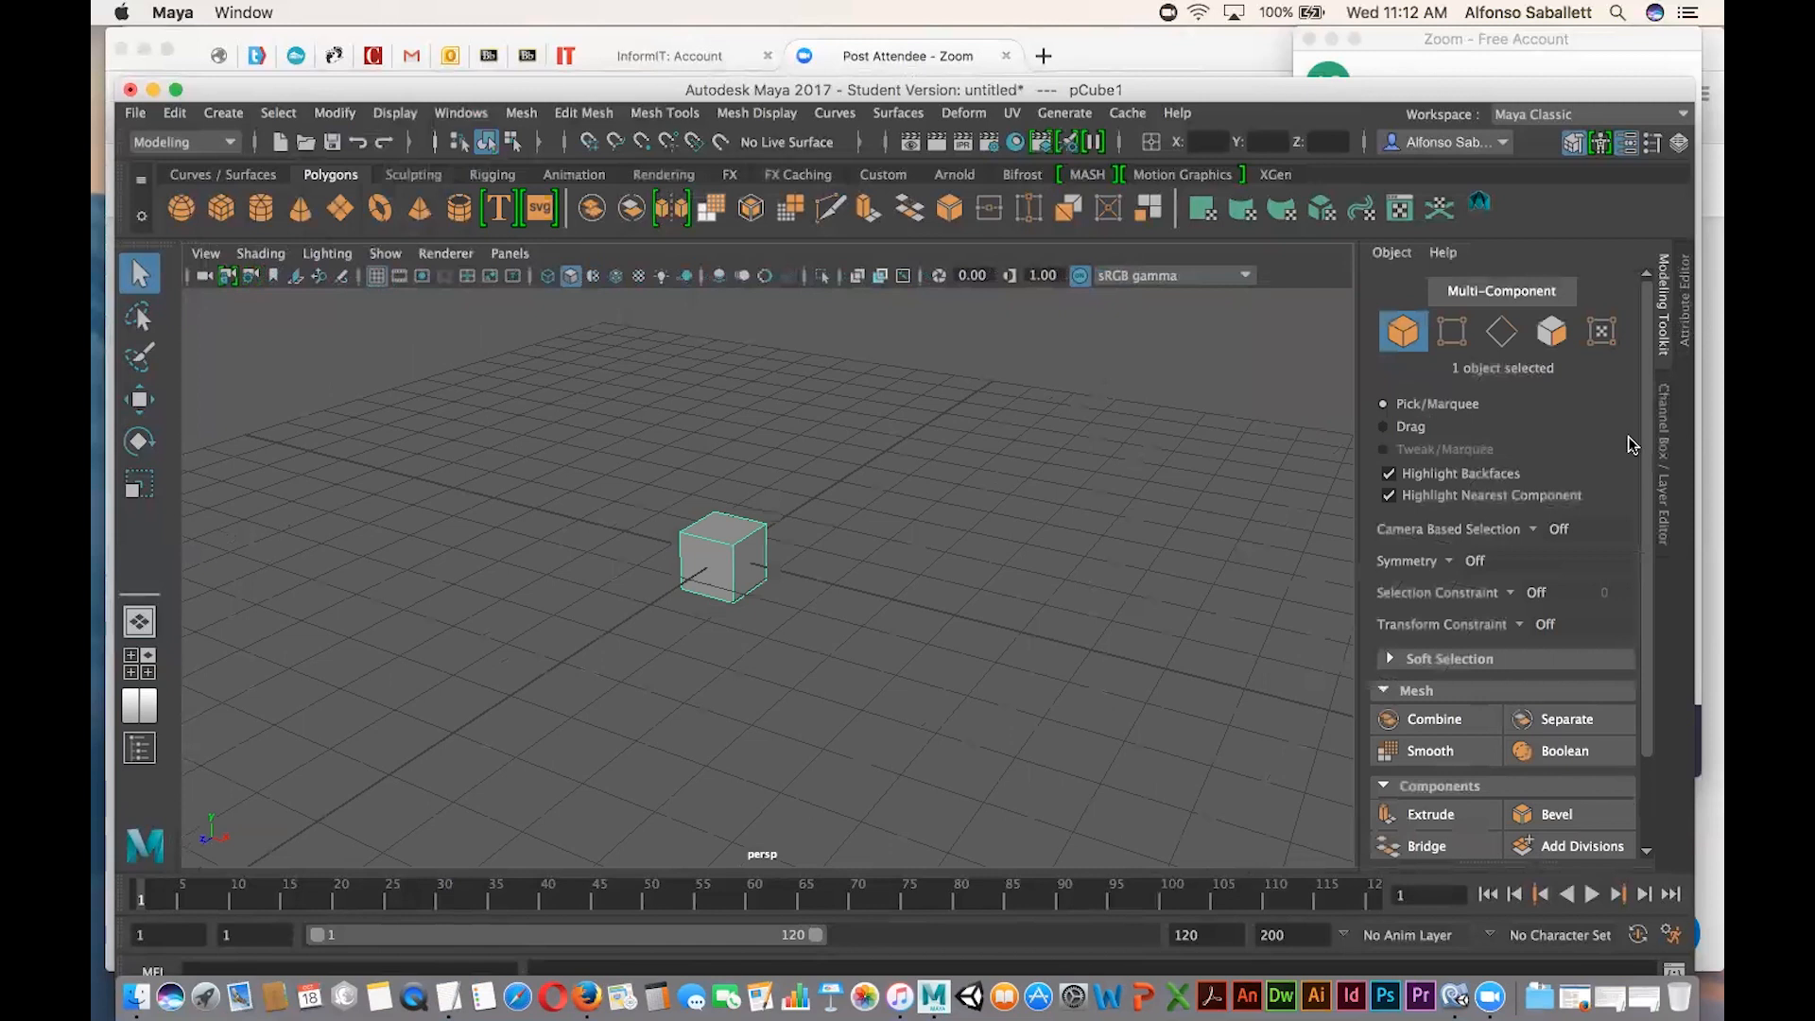
scroll(1643, 435, "down", 2)
scroll(1646, 406, "up", 2)
Select a single upper corner vertex at the cube's rear and pull it far away from the cube.
left_click(1451, 333)
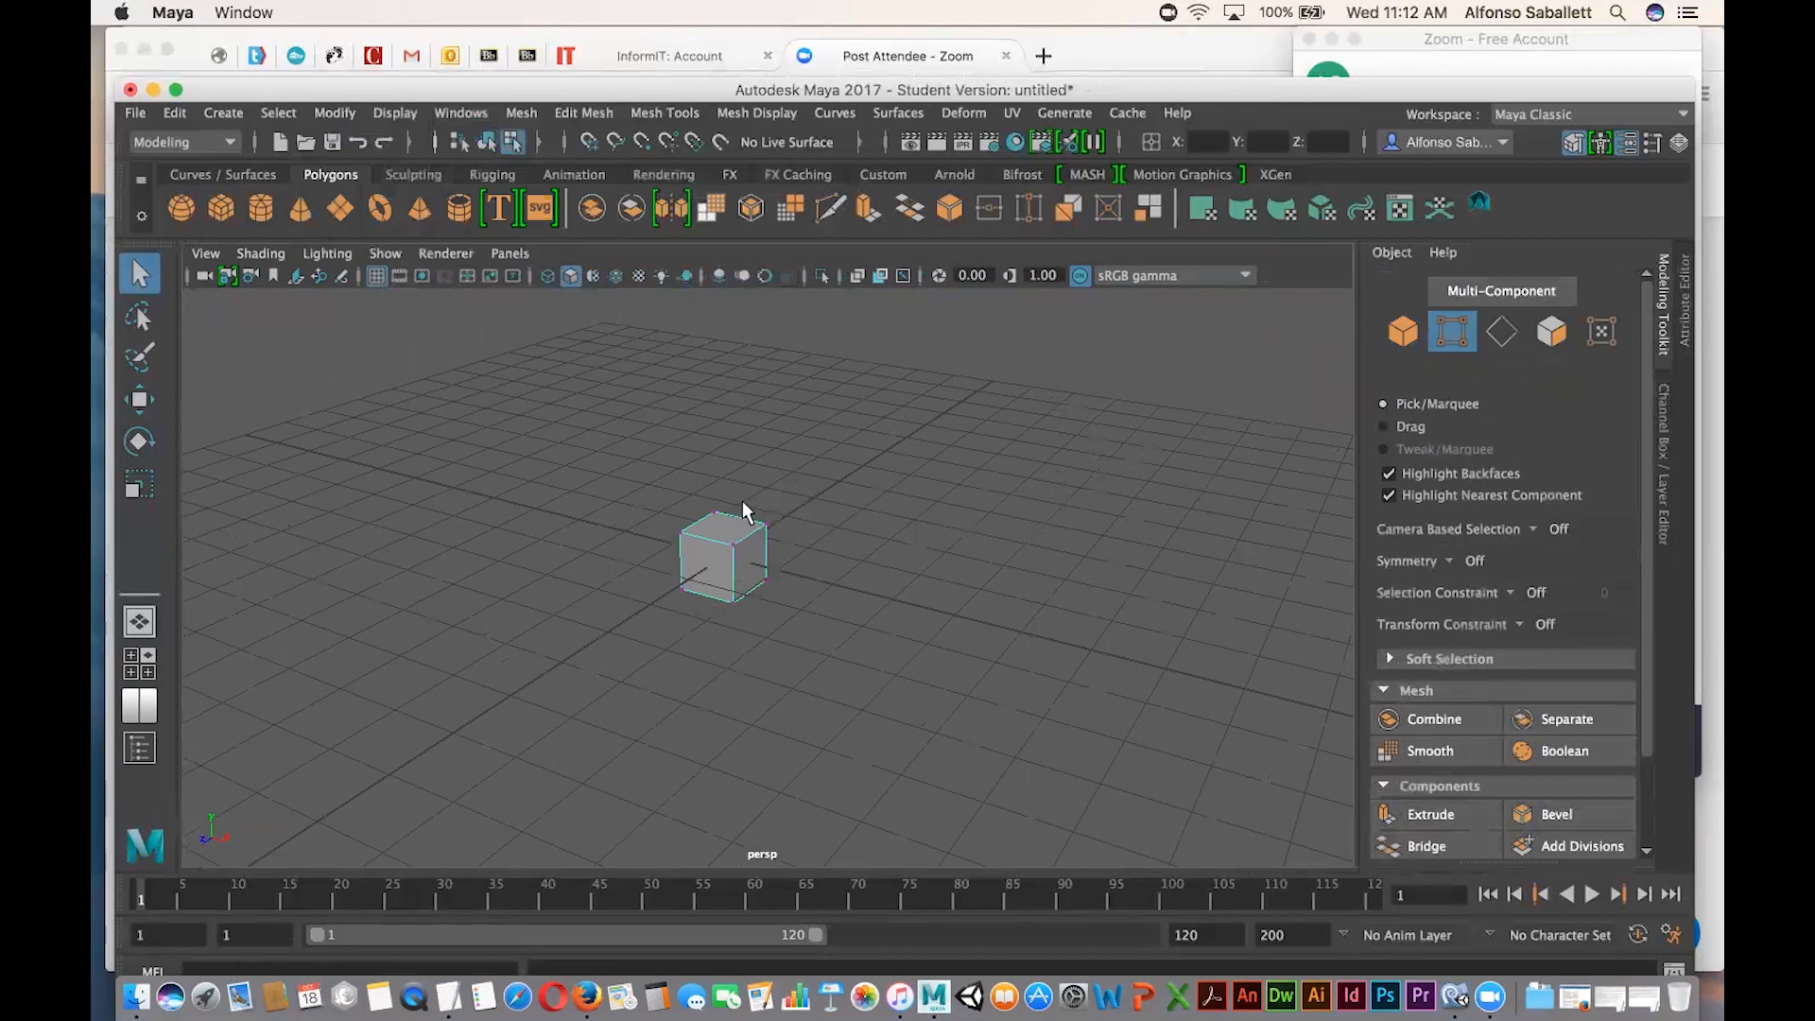
left_click_drag(778, 536, 777, 534)
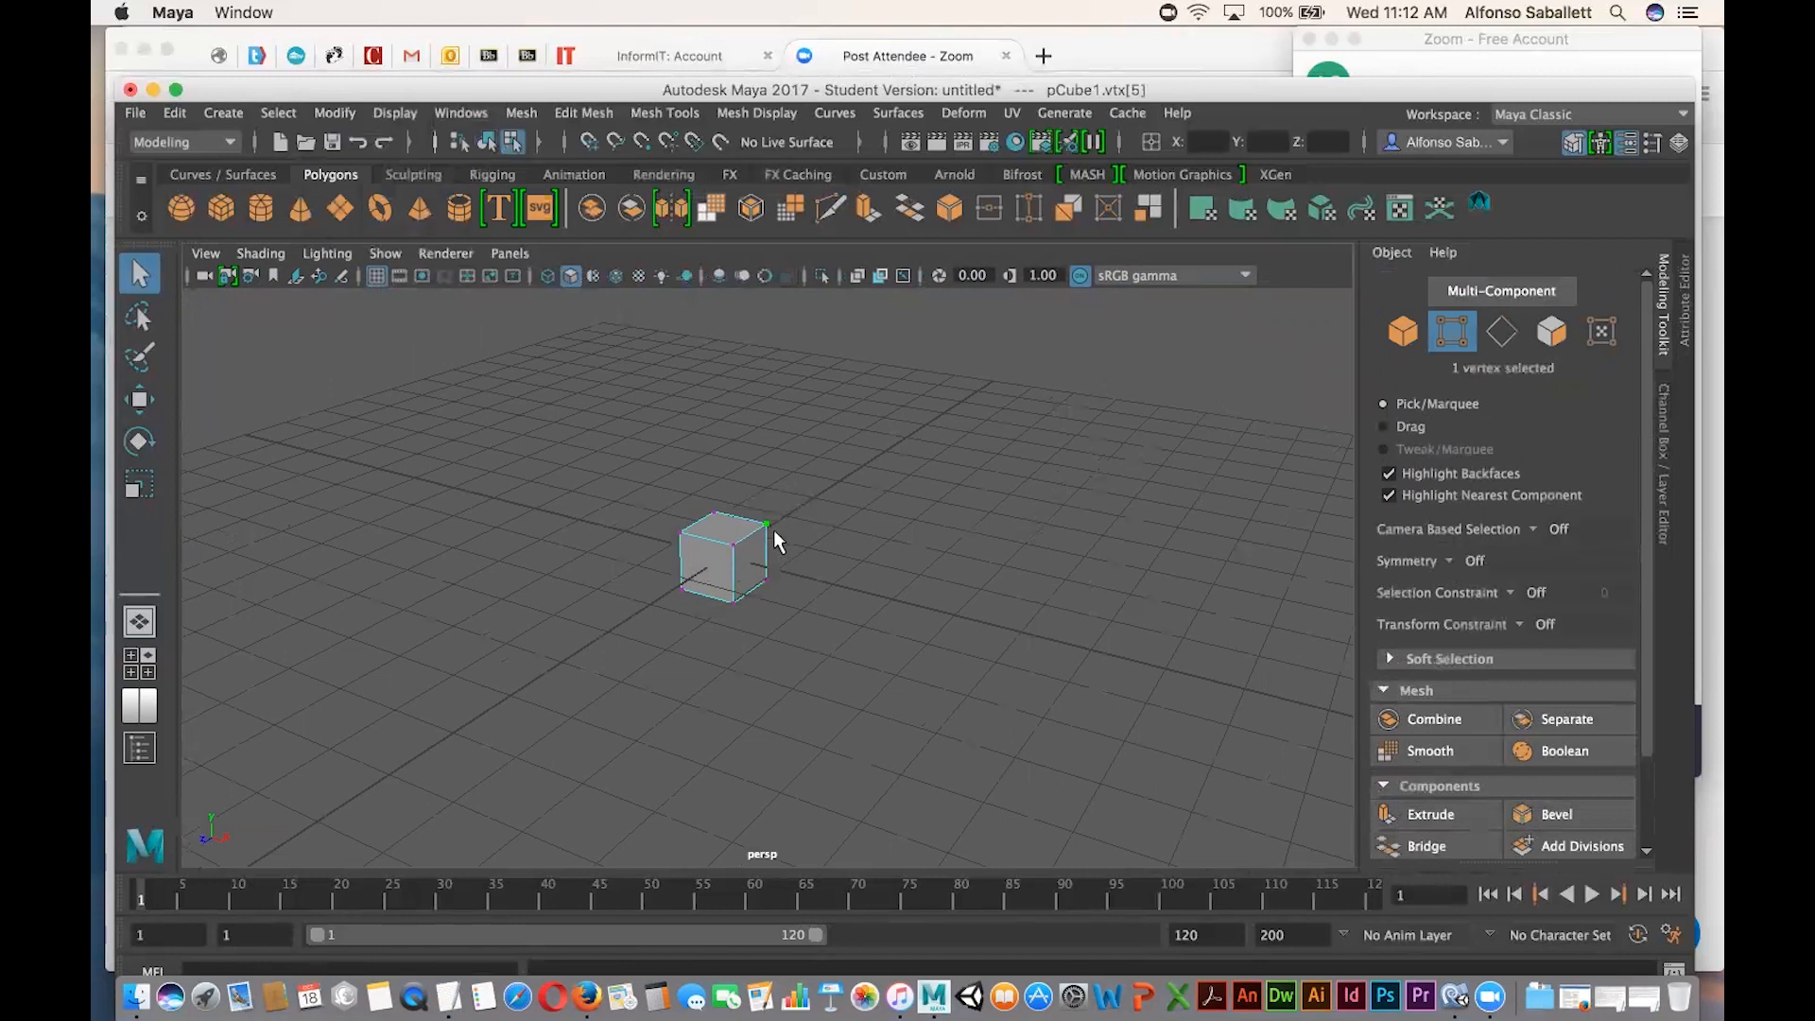
left_click(139, 399)
left_click_drag(860, 478, 964, 454)
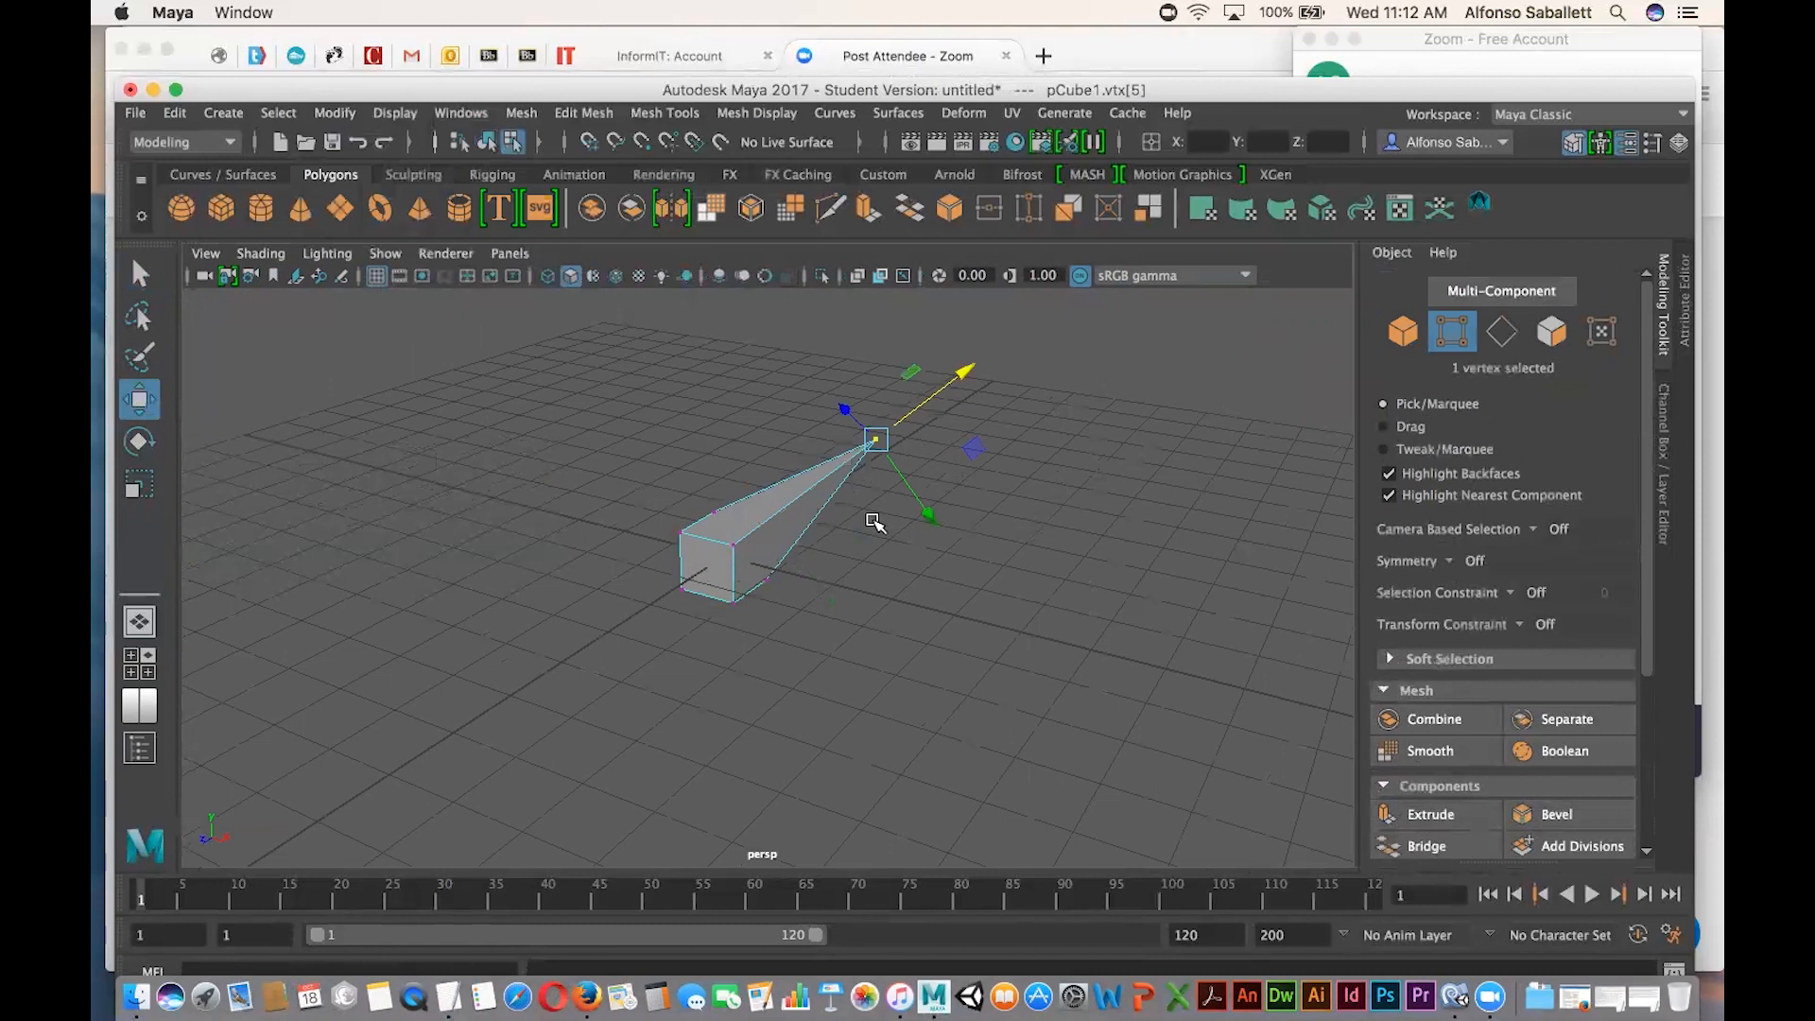
left_click(1101, 514)
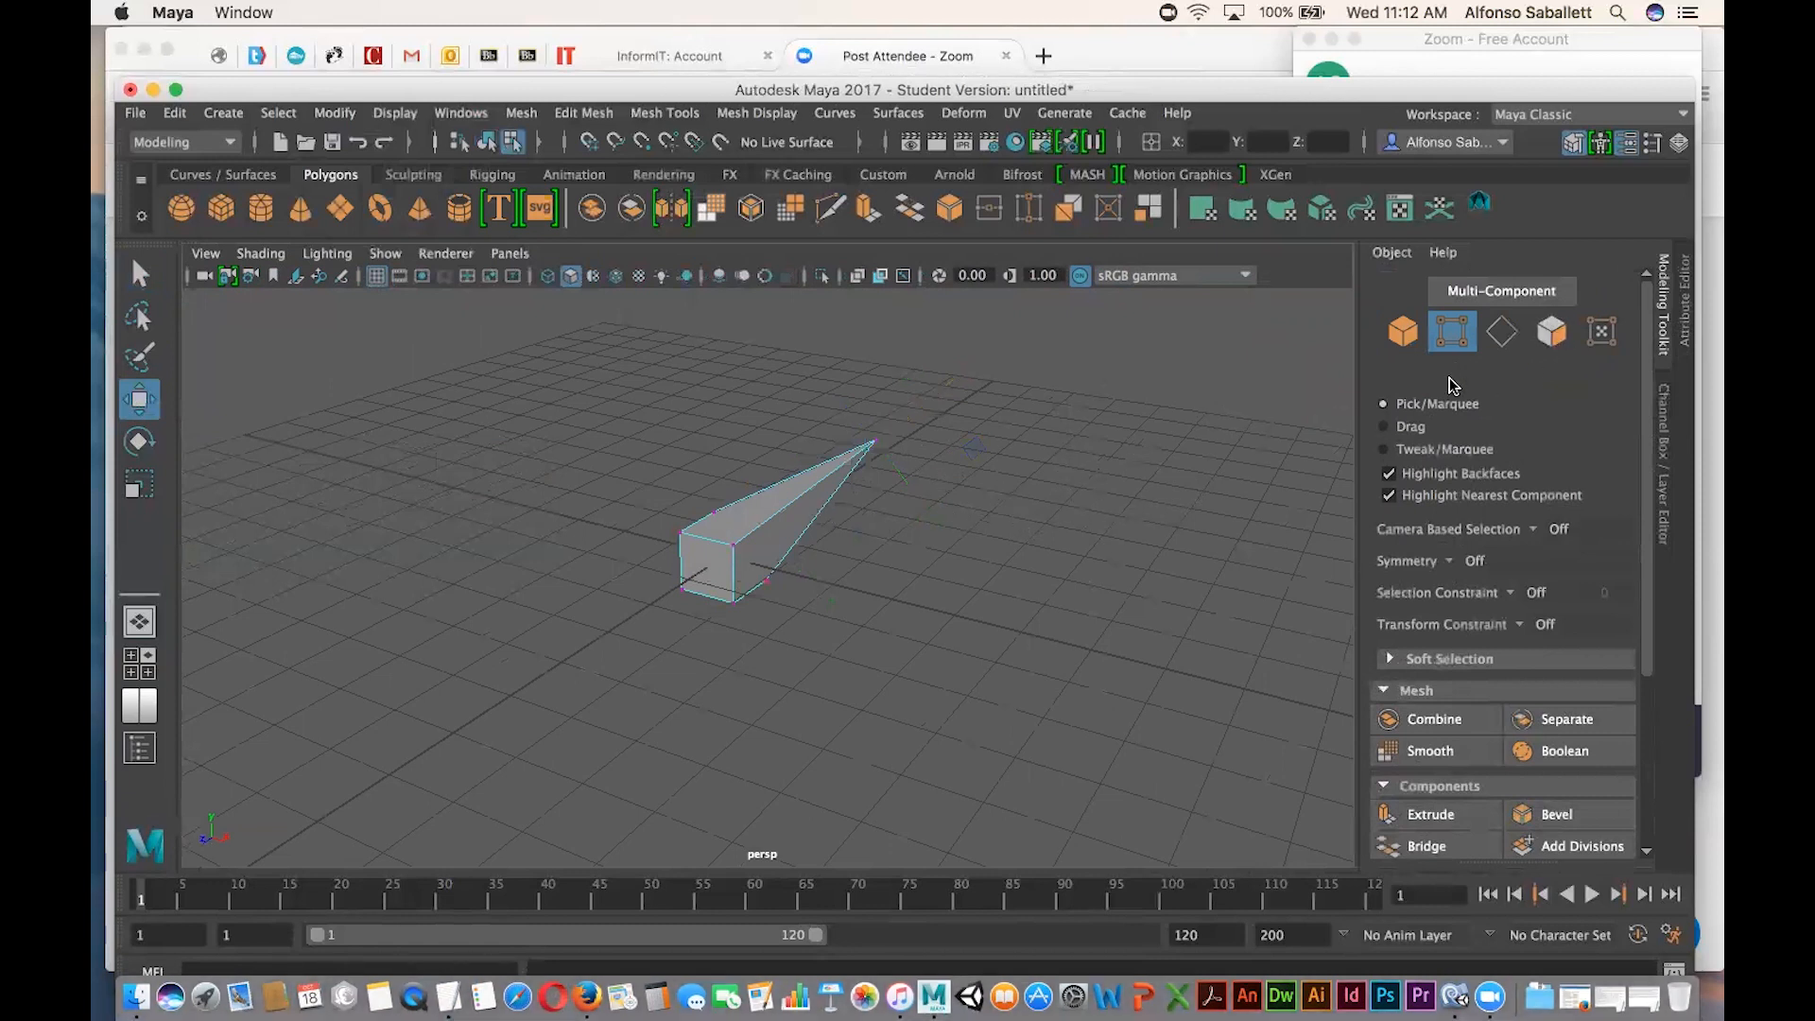
Move the front top edge of the stretched cube slightly and rotate the same edge.
left_click(1501, 332)
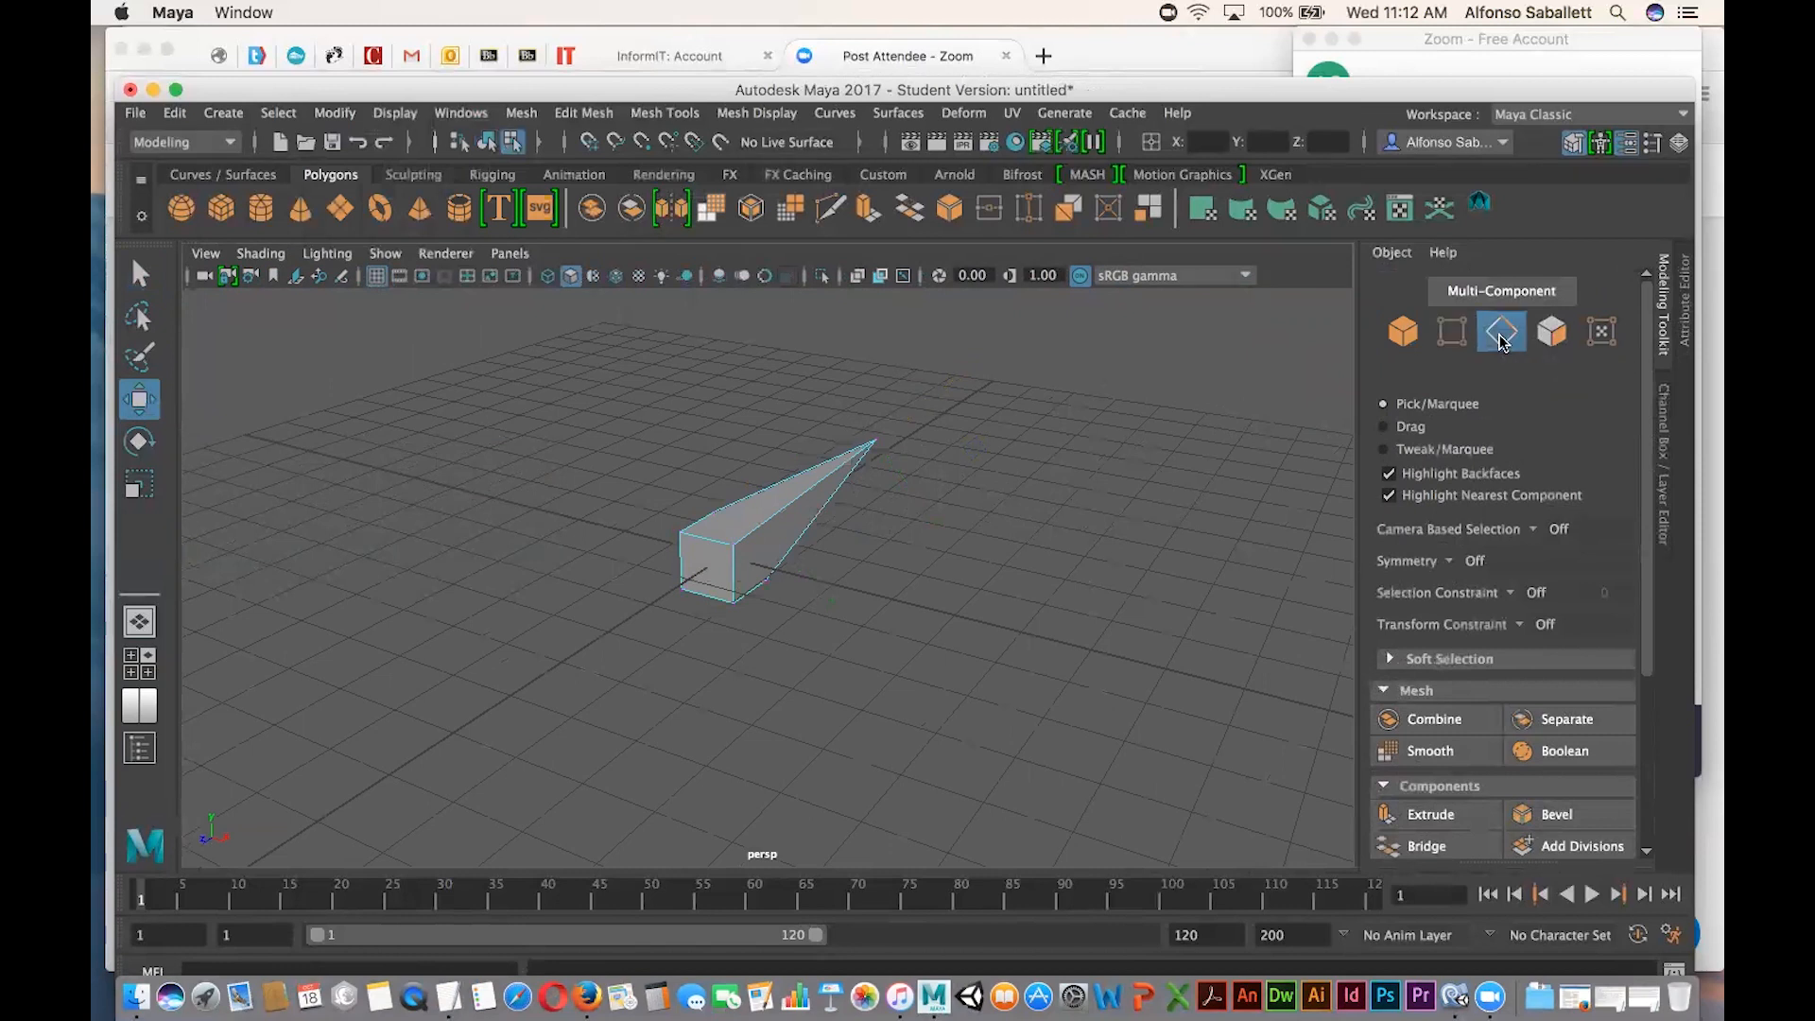
left_click(702, 536)
mouse_move(702, 537)
left_mouse_down()
mouse_move(582, 491)
mouse_move(676, 526)
left_mouse_up()
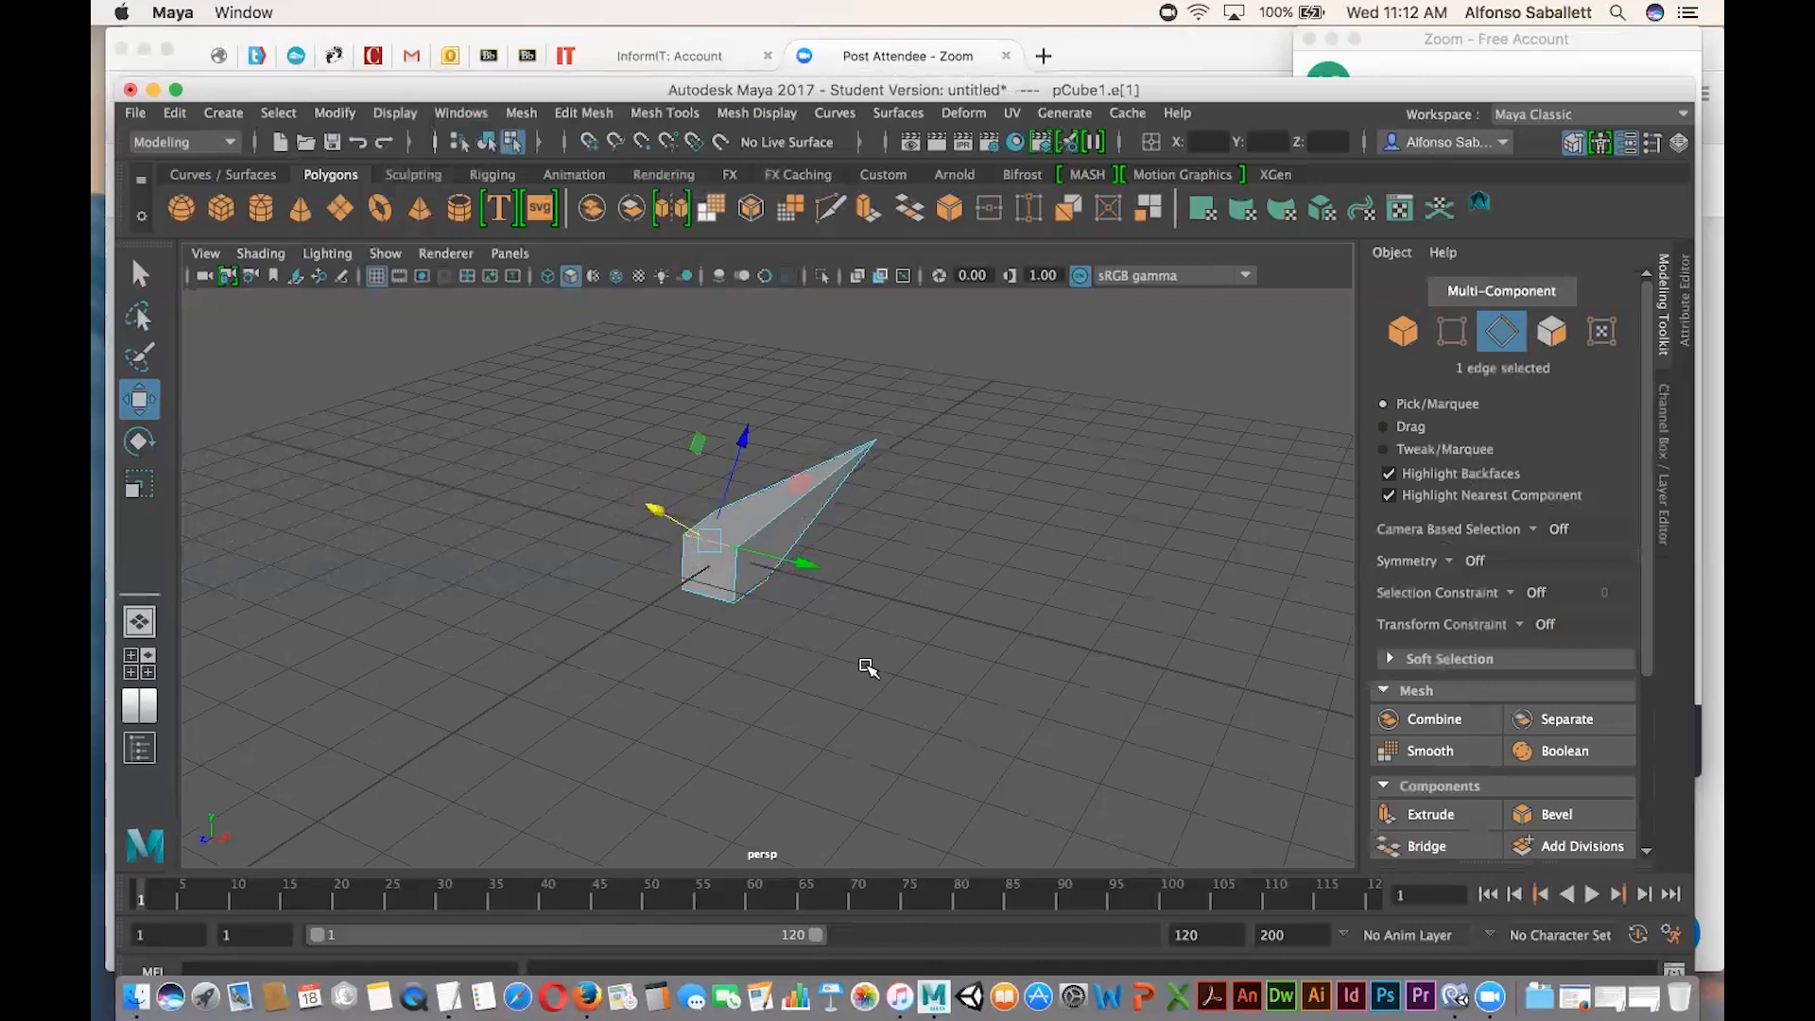
left_click(137, 443)
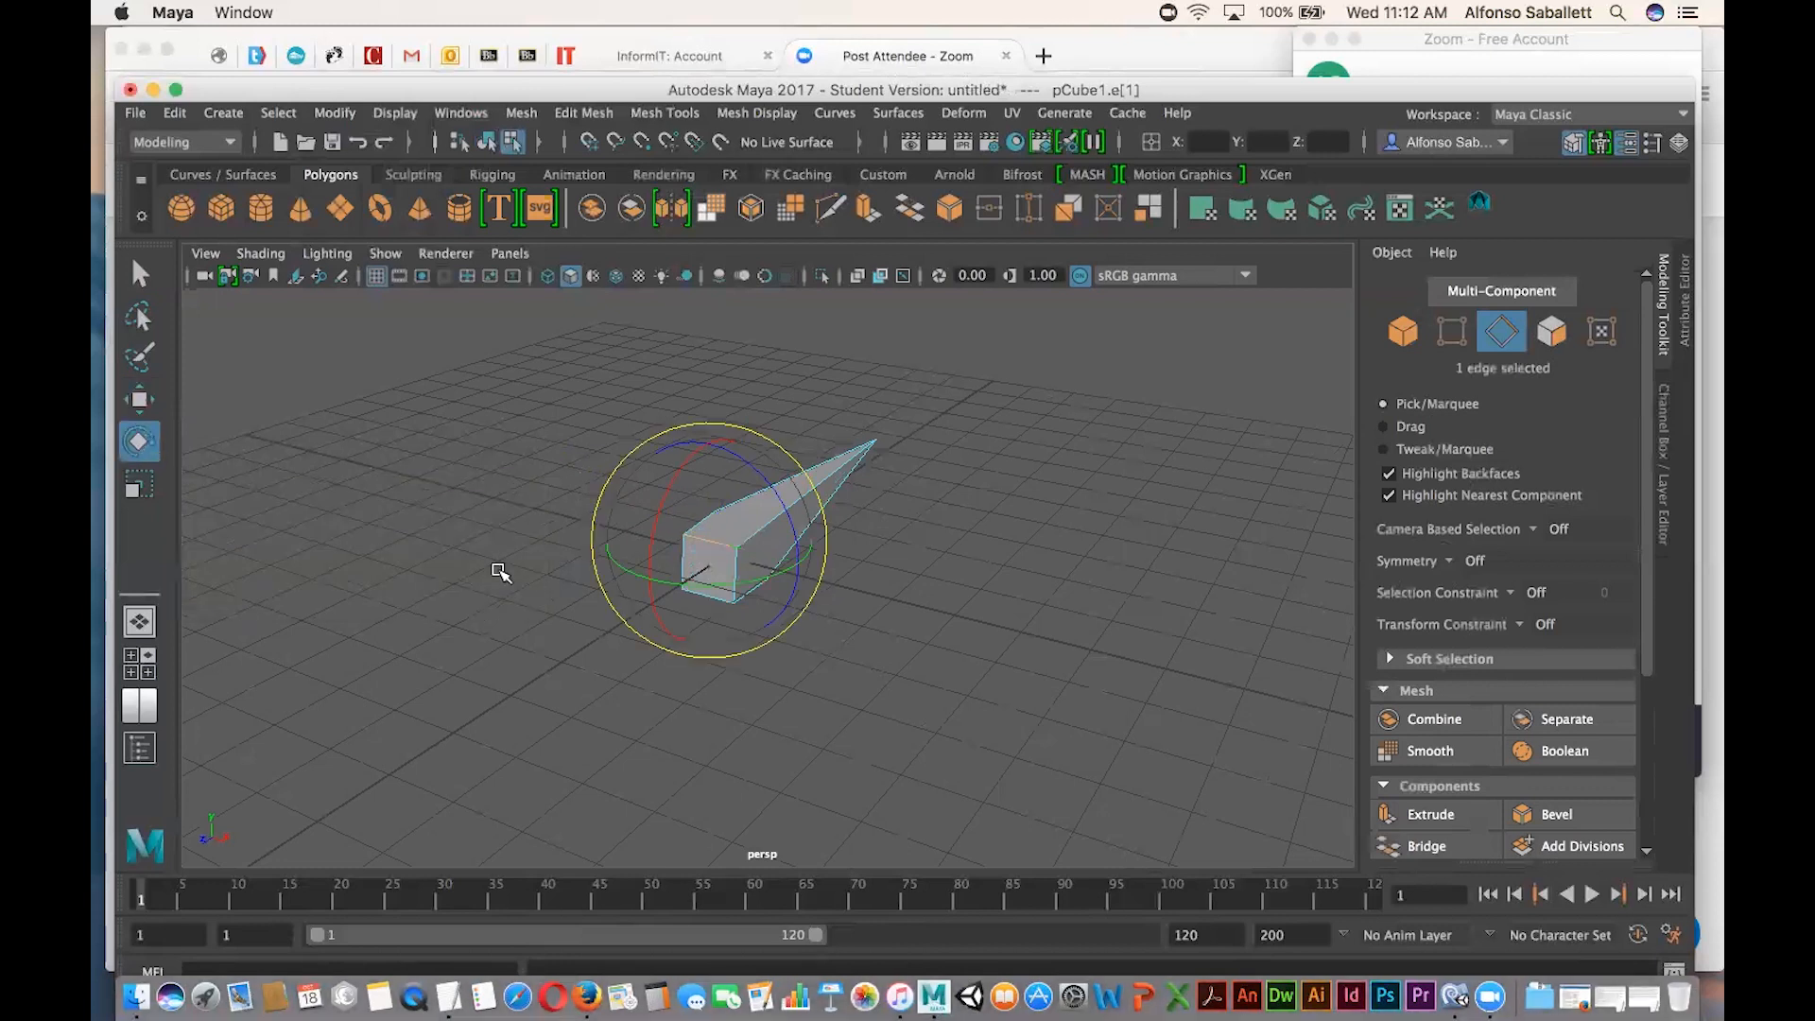
mouse_move(659, 580)
left_mouse_down()
mouse_move(839, 599)
mouse_move(675, 584)
left_mouse_up()
left_click(898, 629)
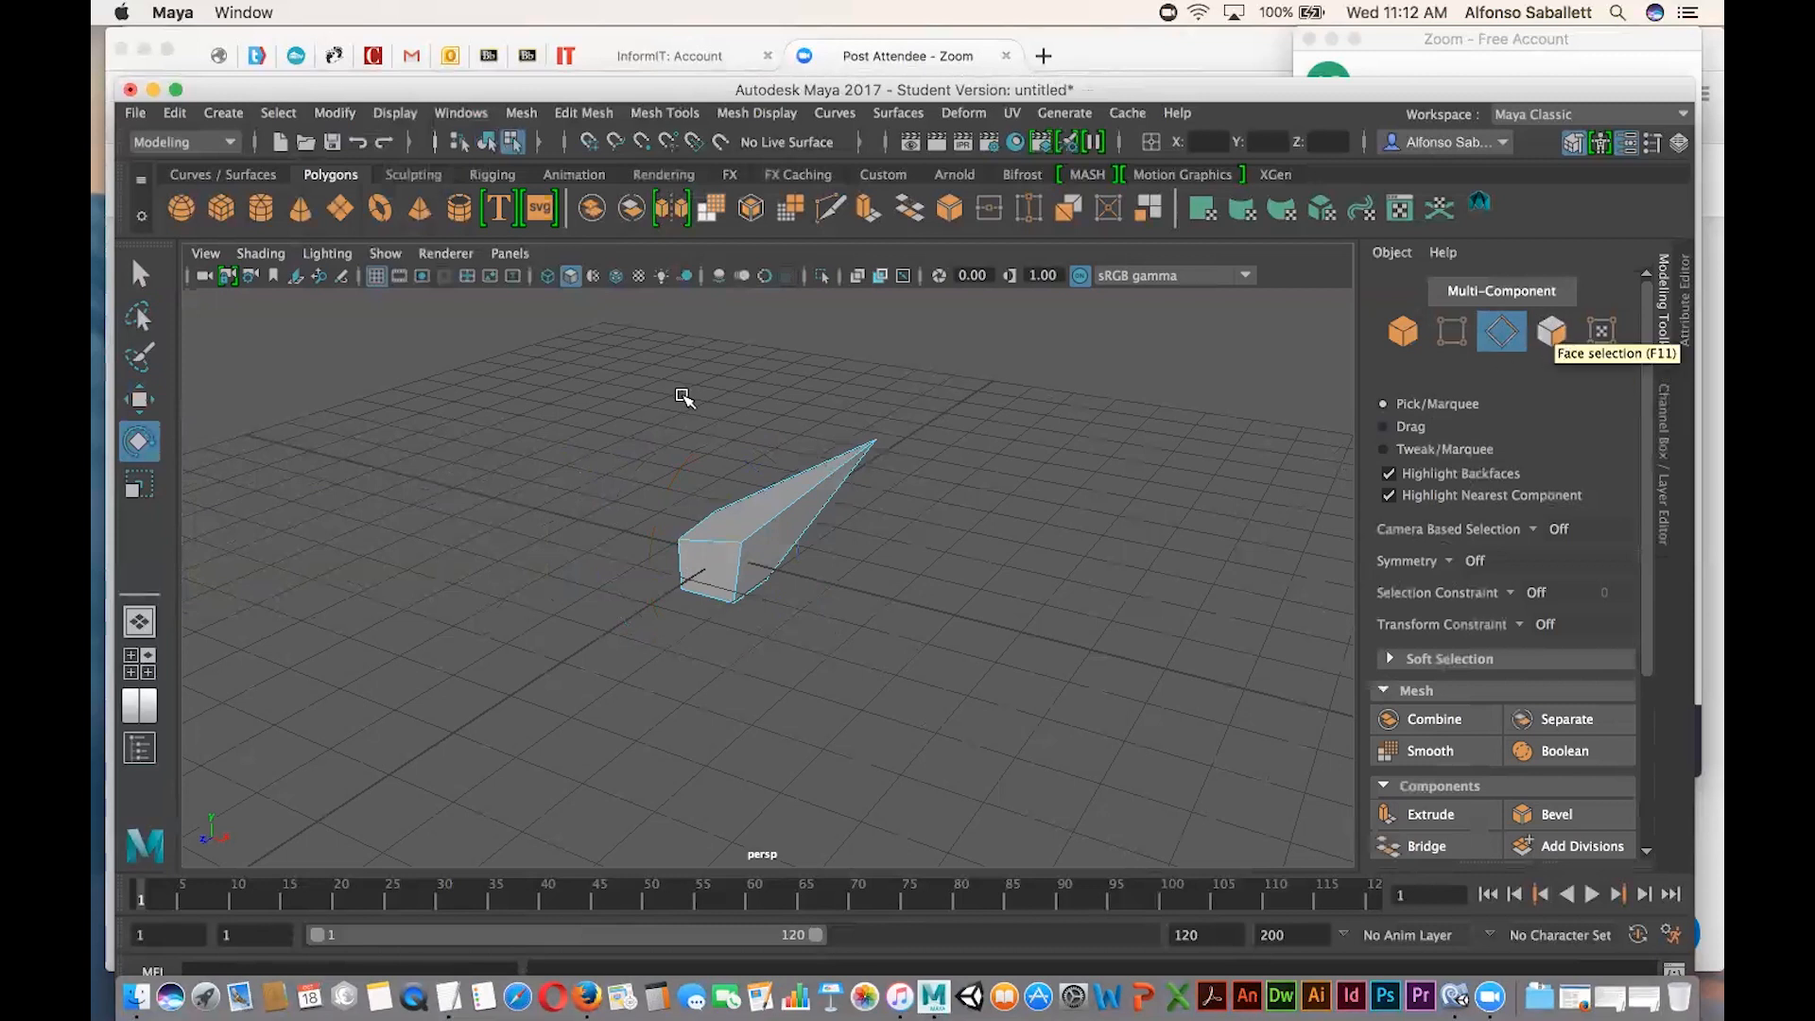
Move the front vertical edge of the stretched cube well outward past the opposite side.
left_click(737, 562)
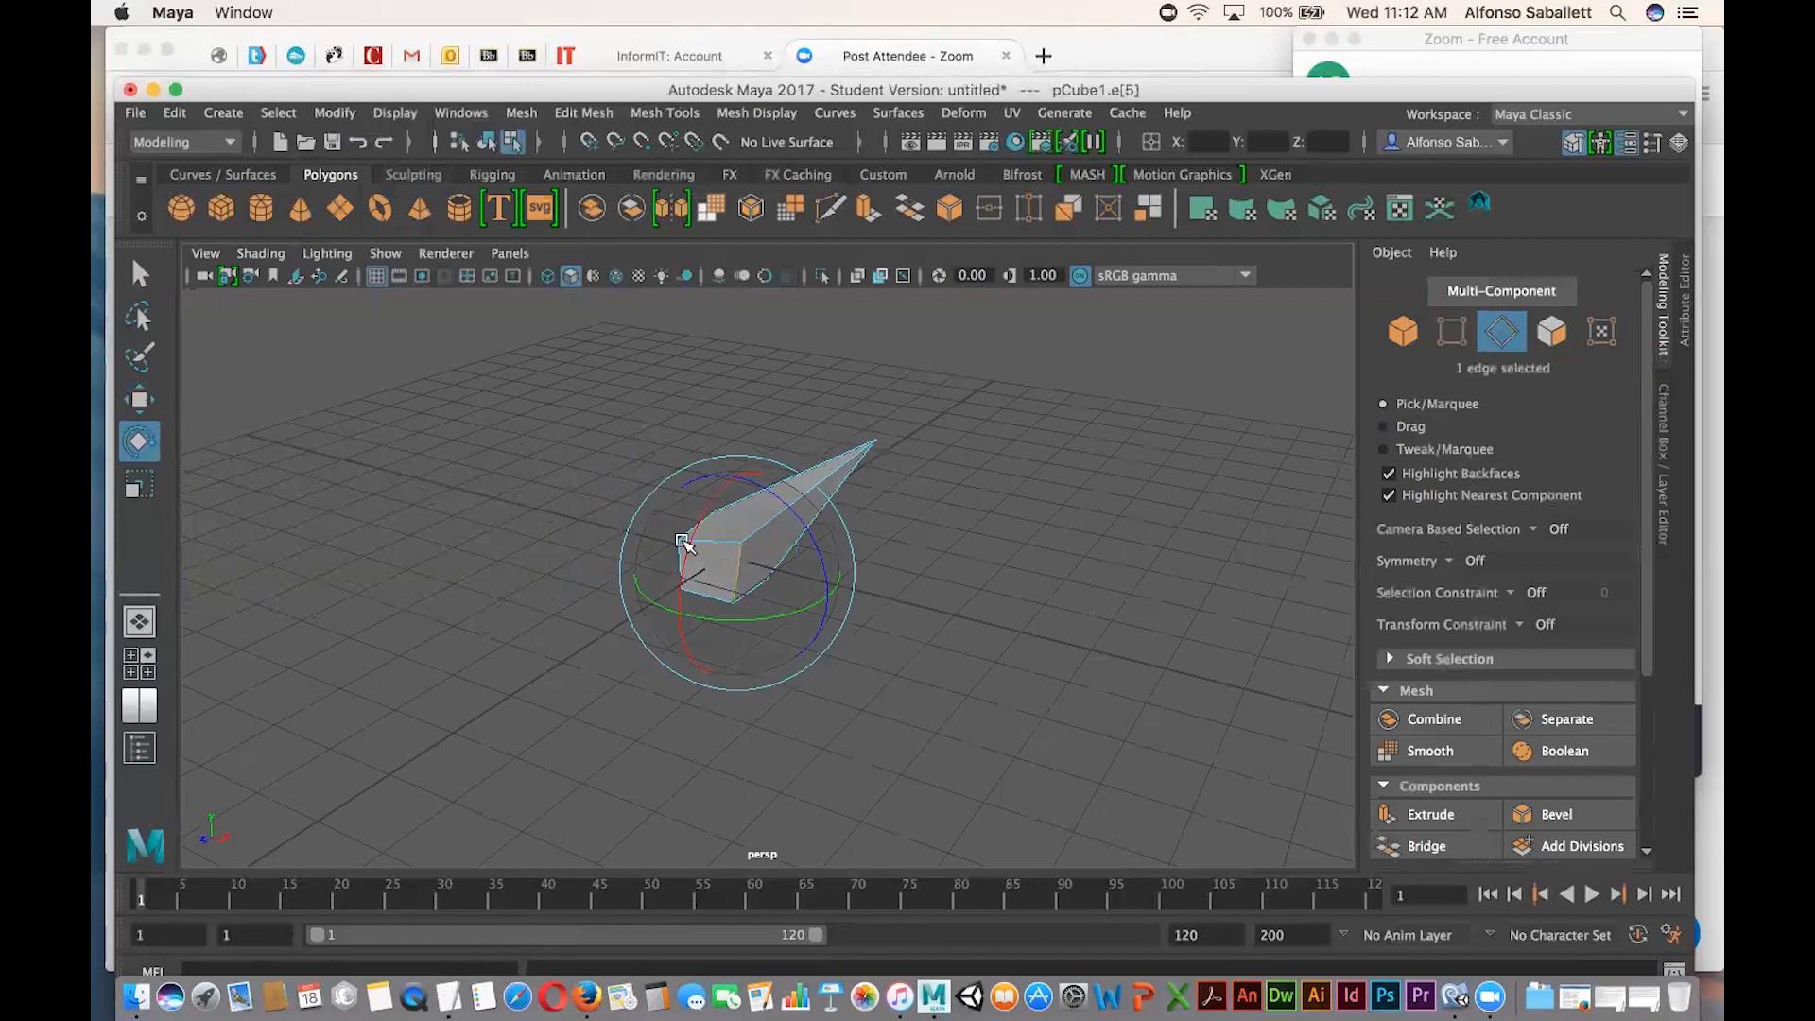
left_click(140, 397)
left_click_drag(637, 530, 522, 527)
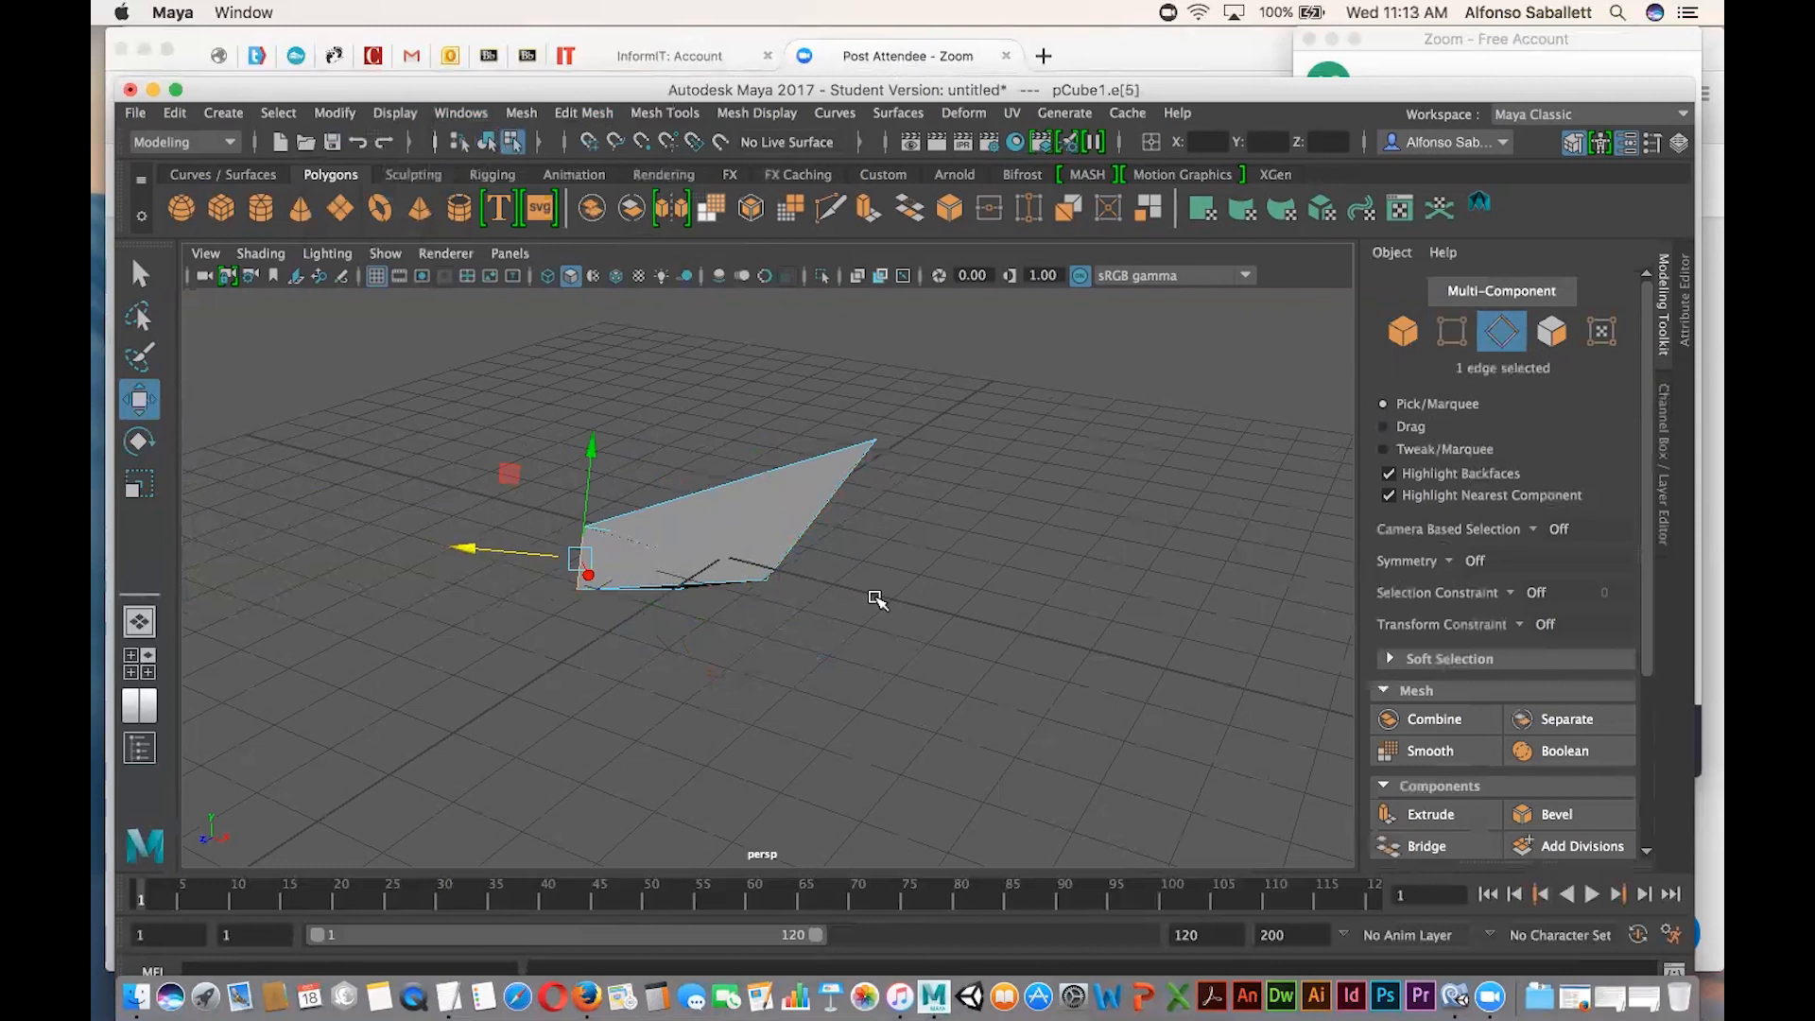
Undo the edge and vertex edits back to the plain cube.
key("z")
key("z")
key("z")
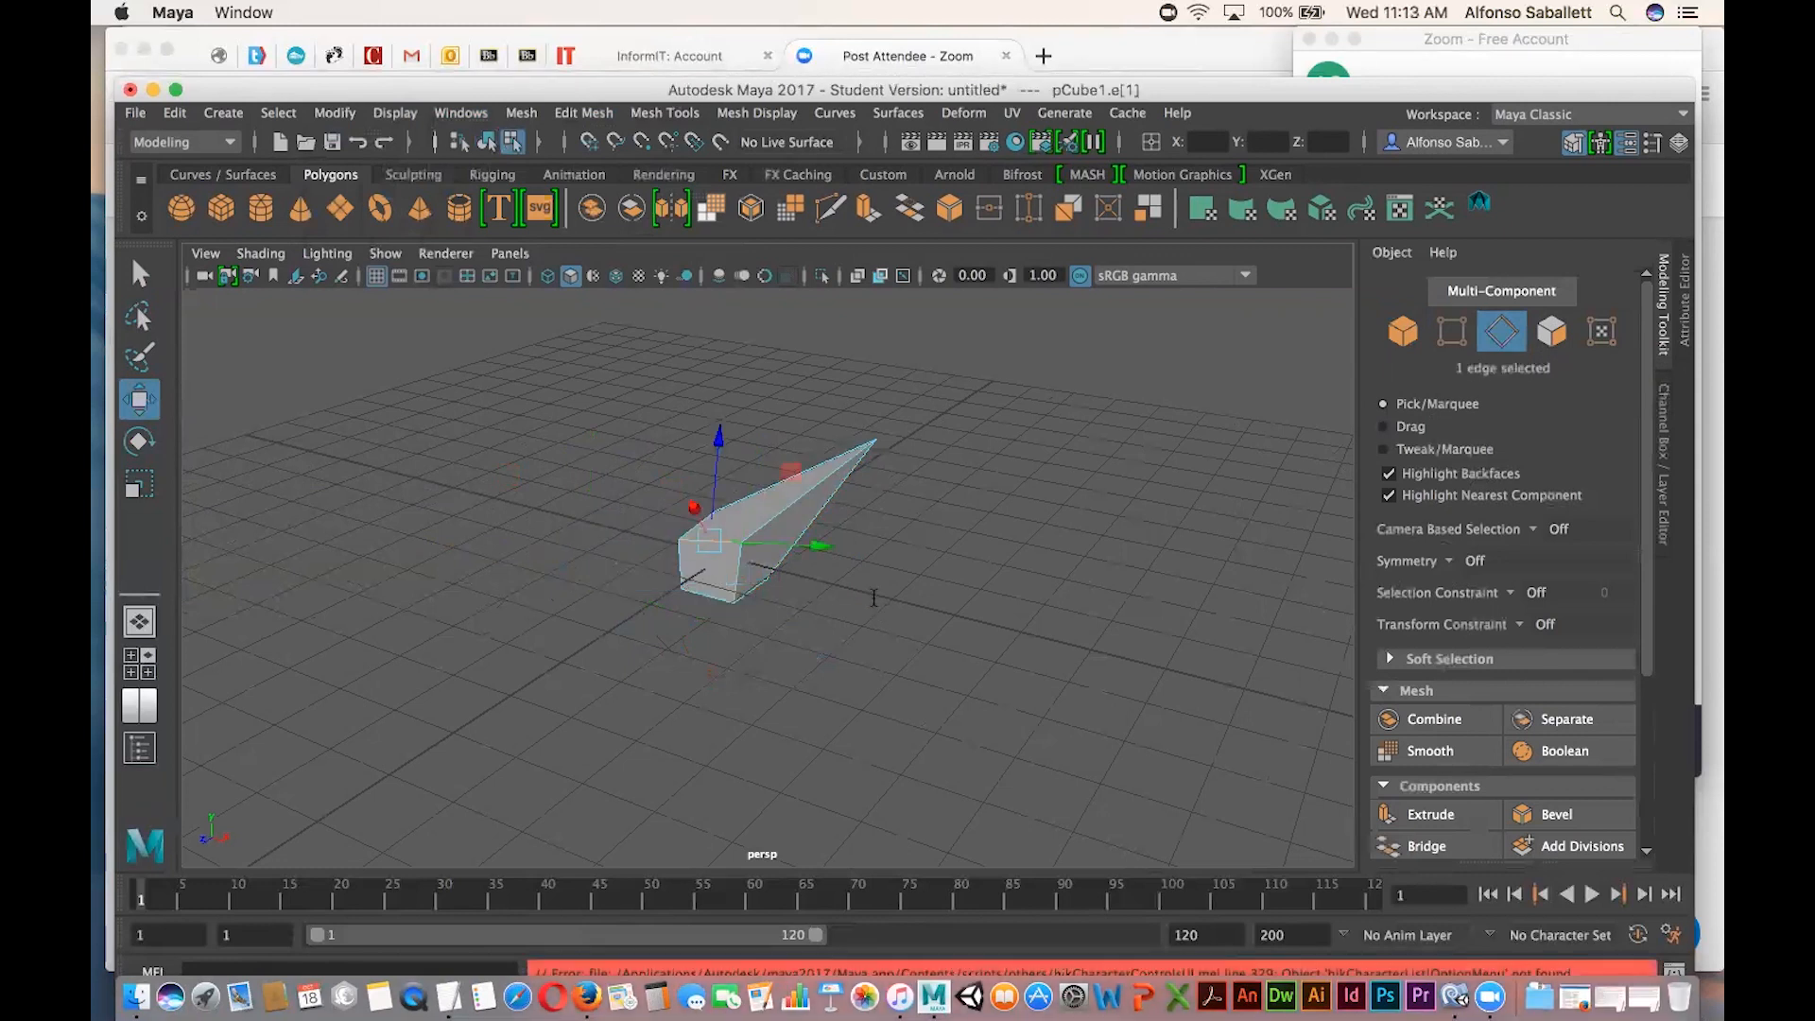
key("z")
key("z")
key("z")
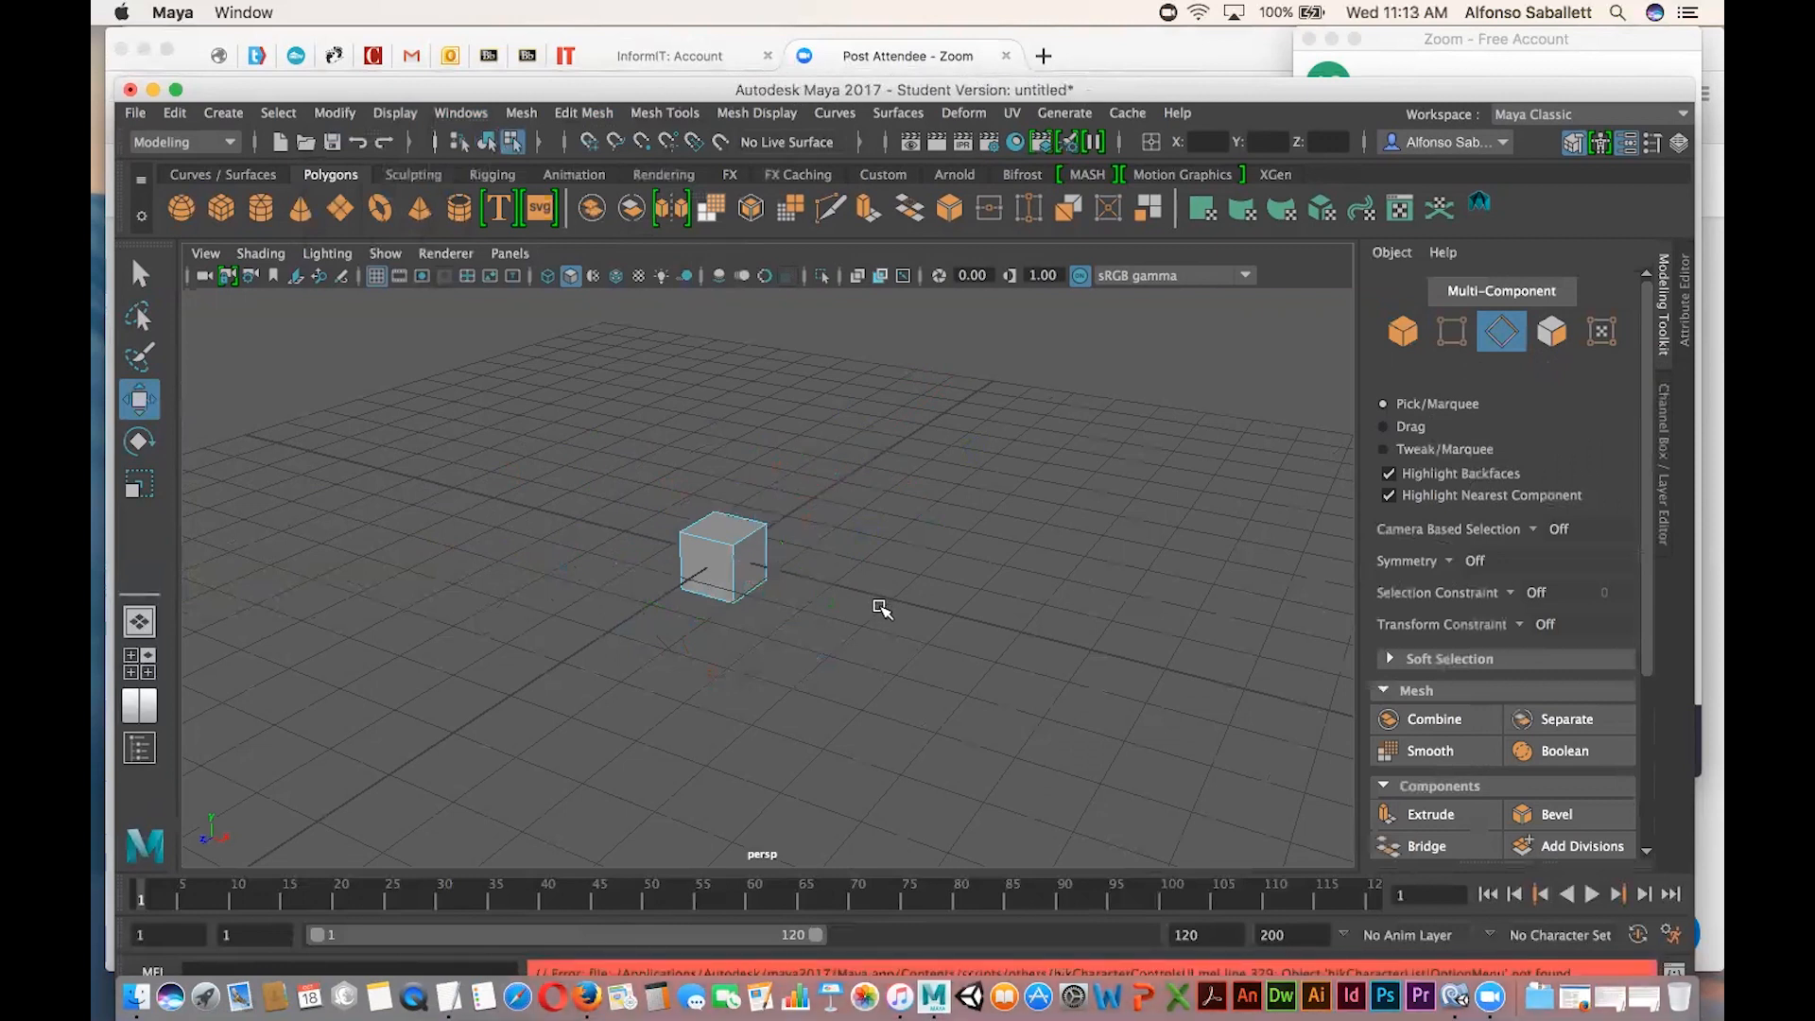
Move the whole cube in the negative X direction and scale it along X and Z into a wide, flat slab.
left_click(1404, 335)
left_click_drag(828, 581, 619, 529)
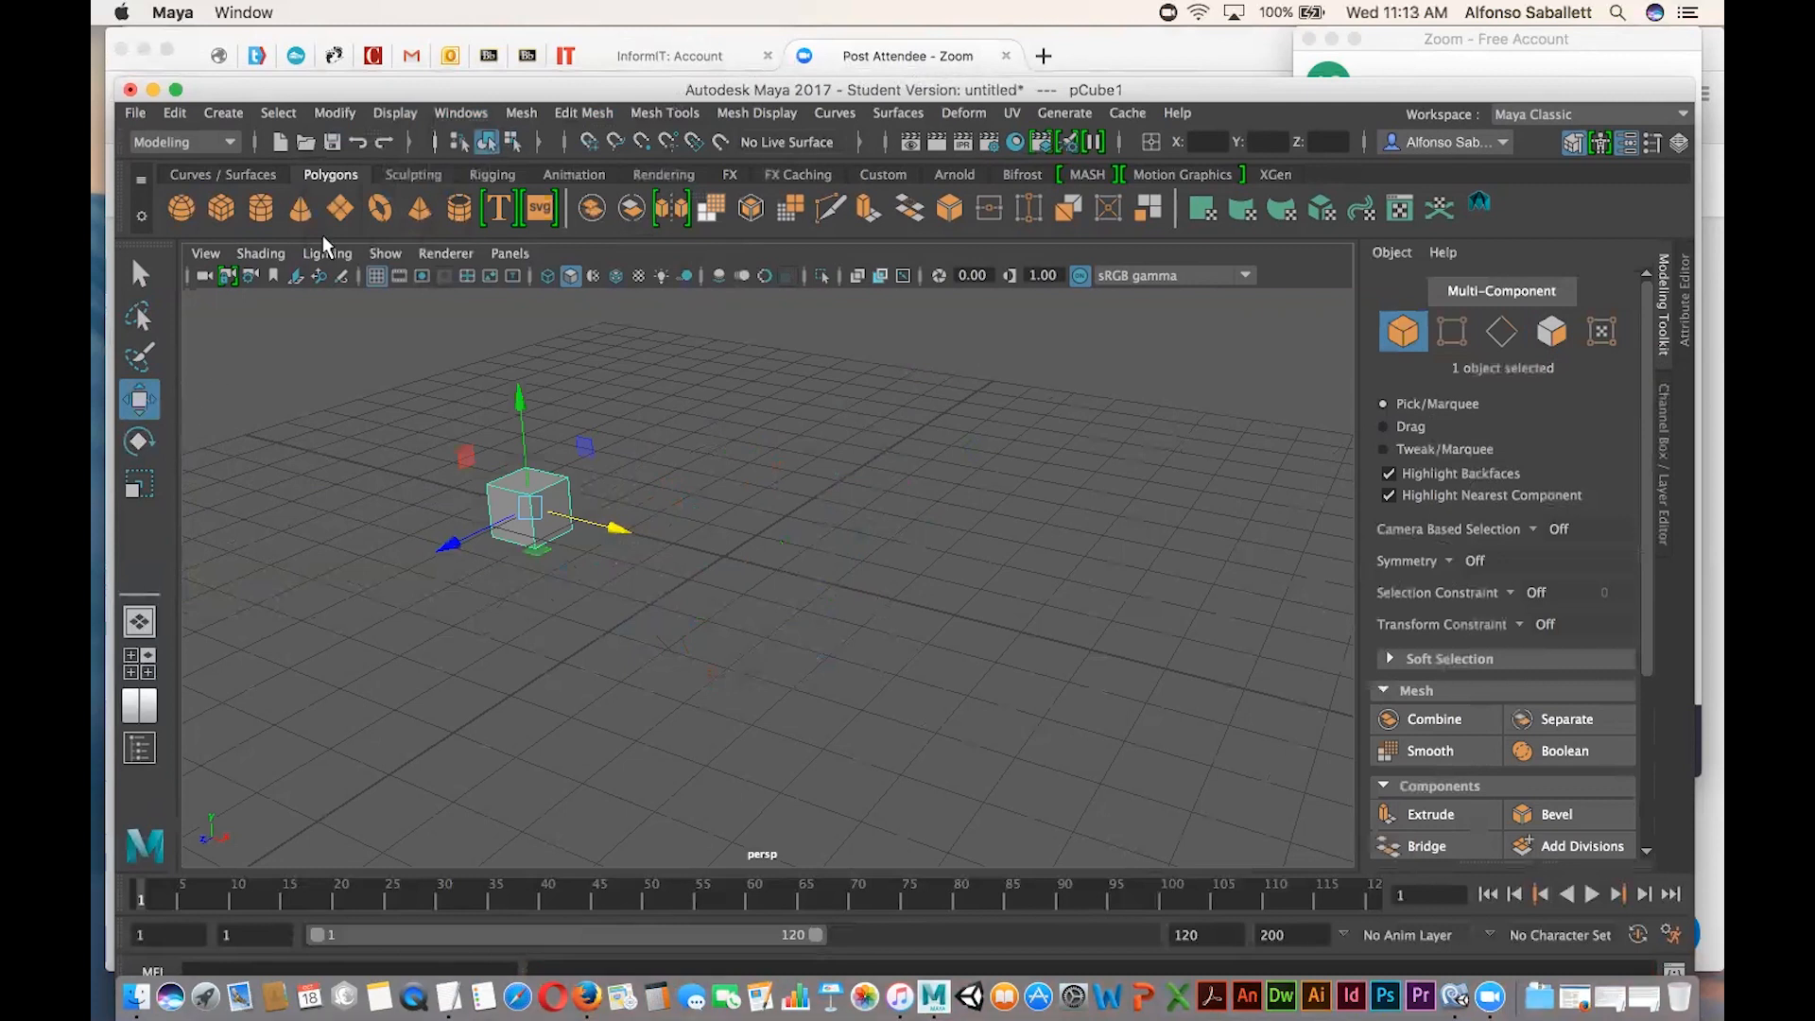
left_click(139, 485)
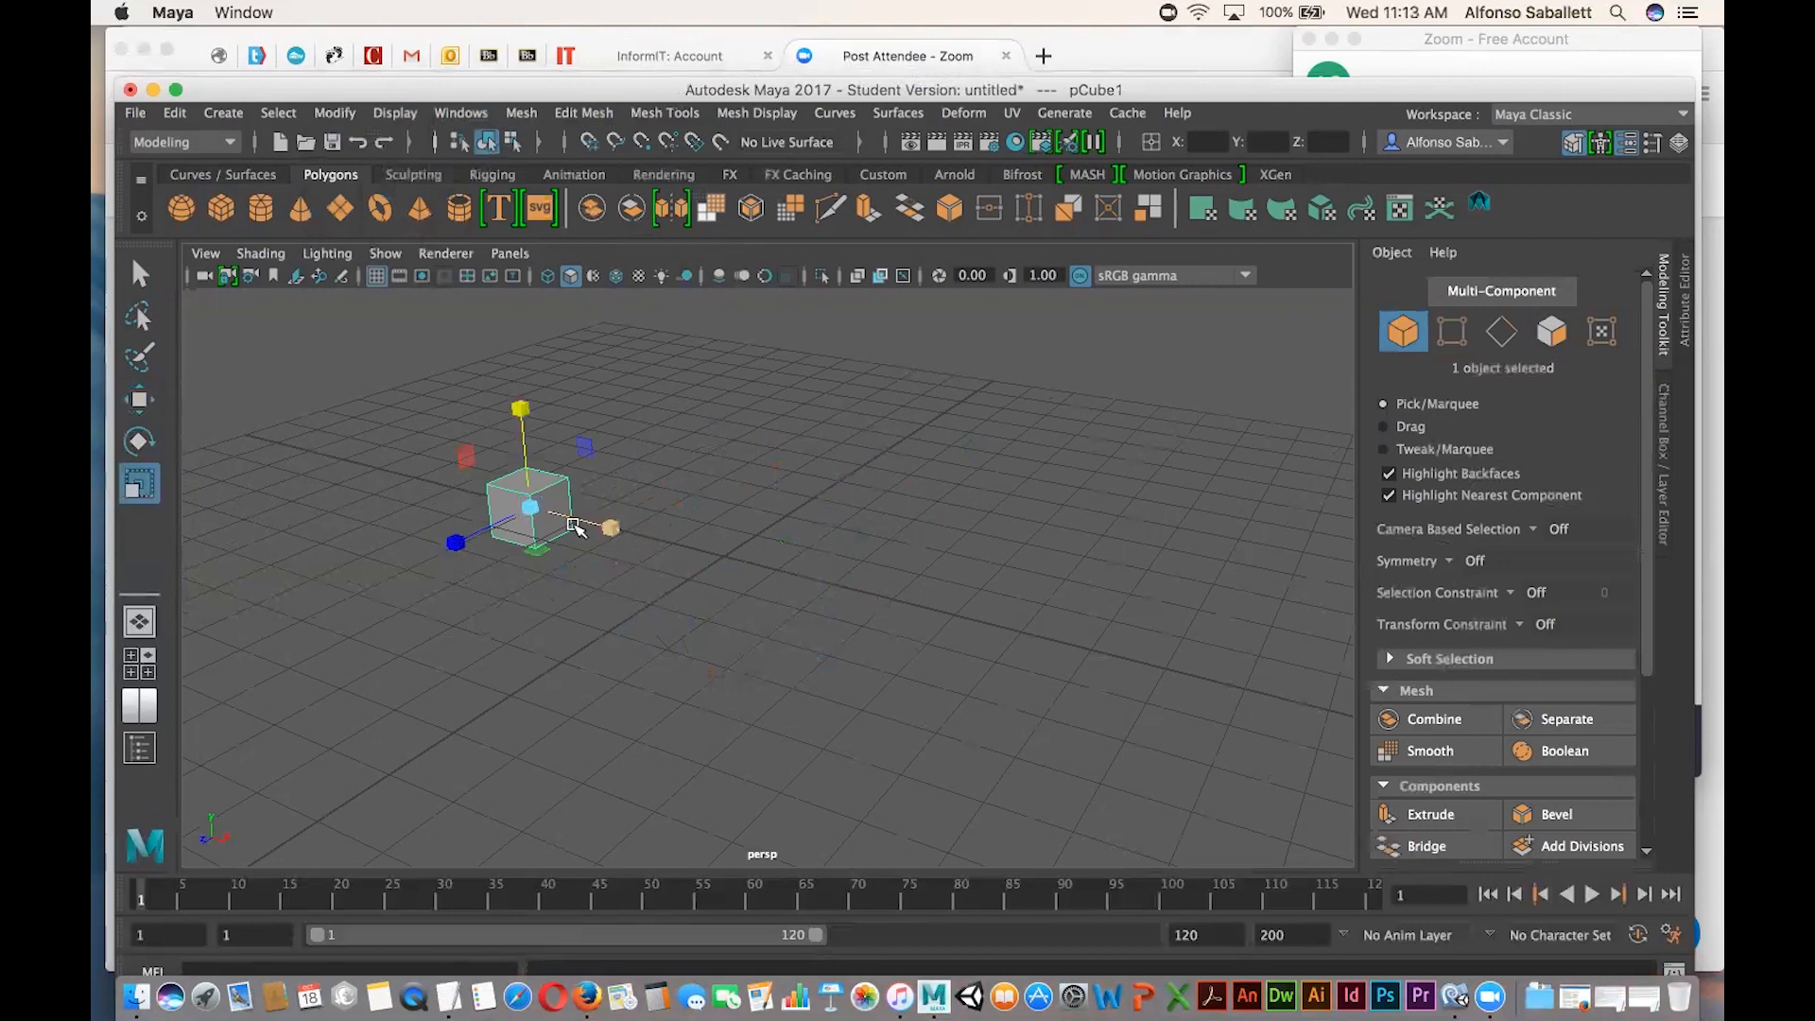
left_click_drag(456, 543, 204, 661)
left_click_drag(611, 527, 683, 651)
left_click_drag(456, 542, 413, 615)
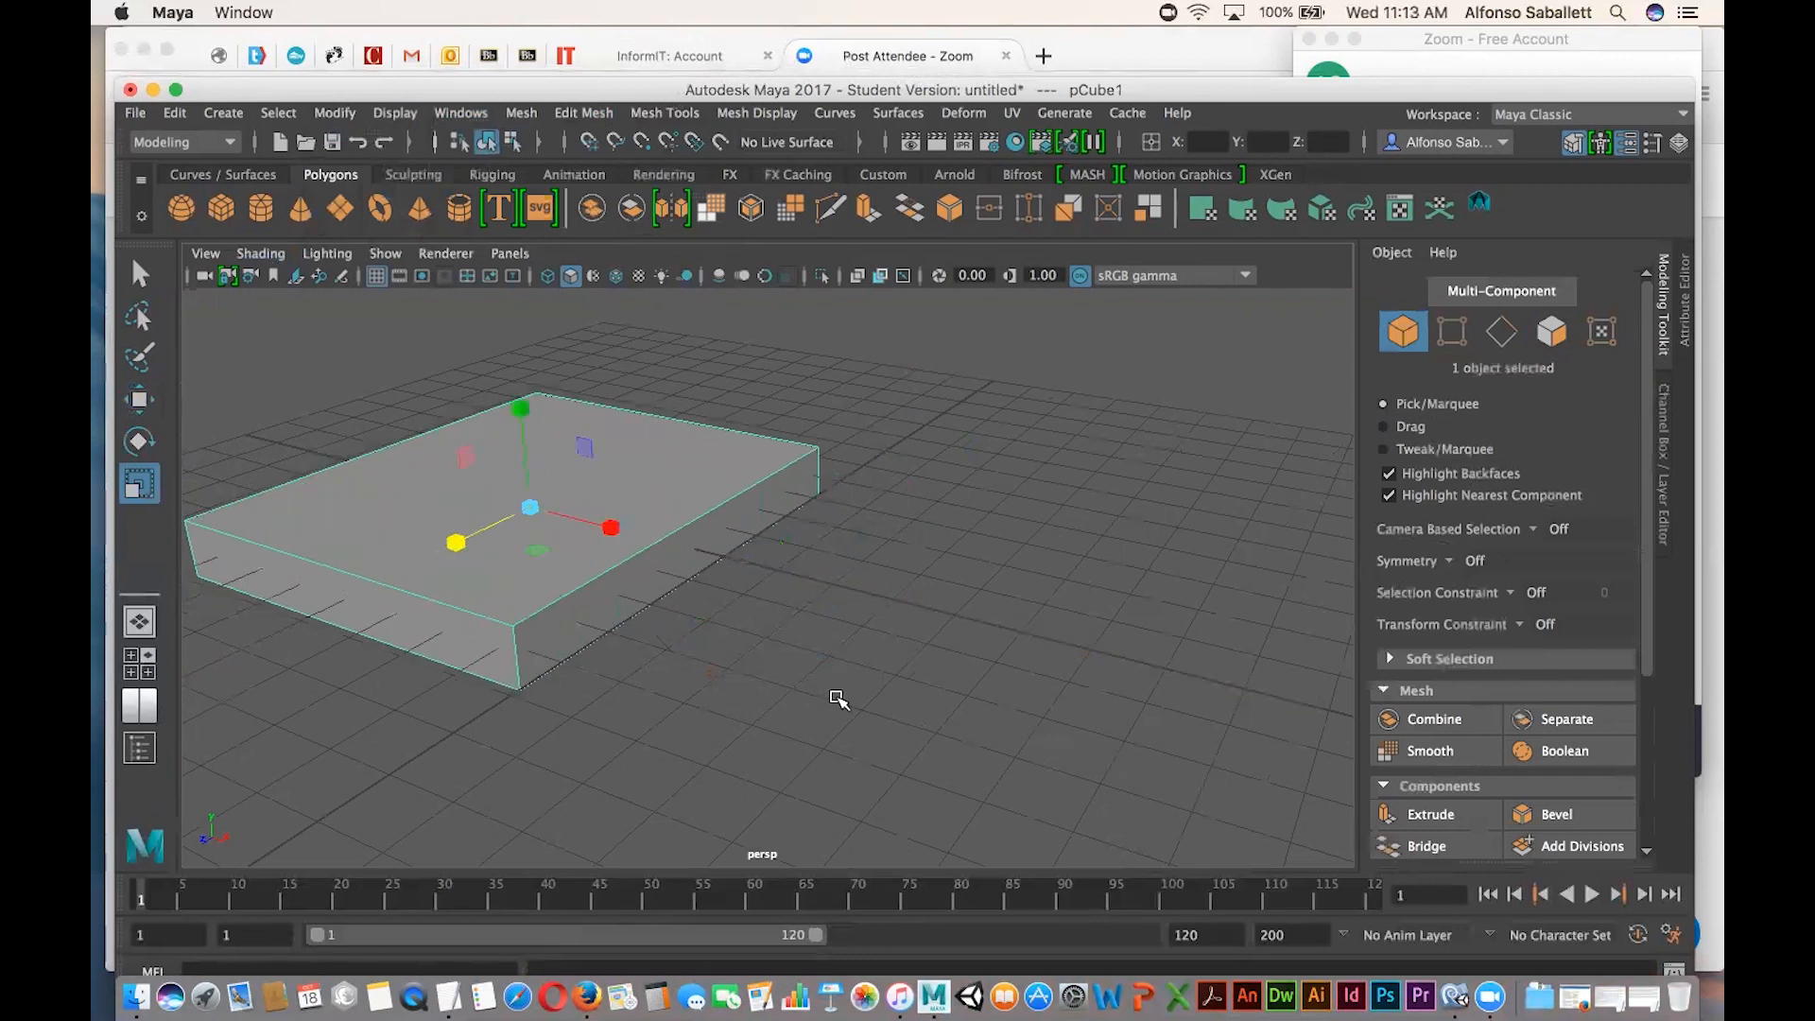
Create a second polygon cube, raise it to the slab's top and move it along negative X onto the slab.
left_click(232, 204)
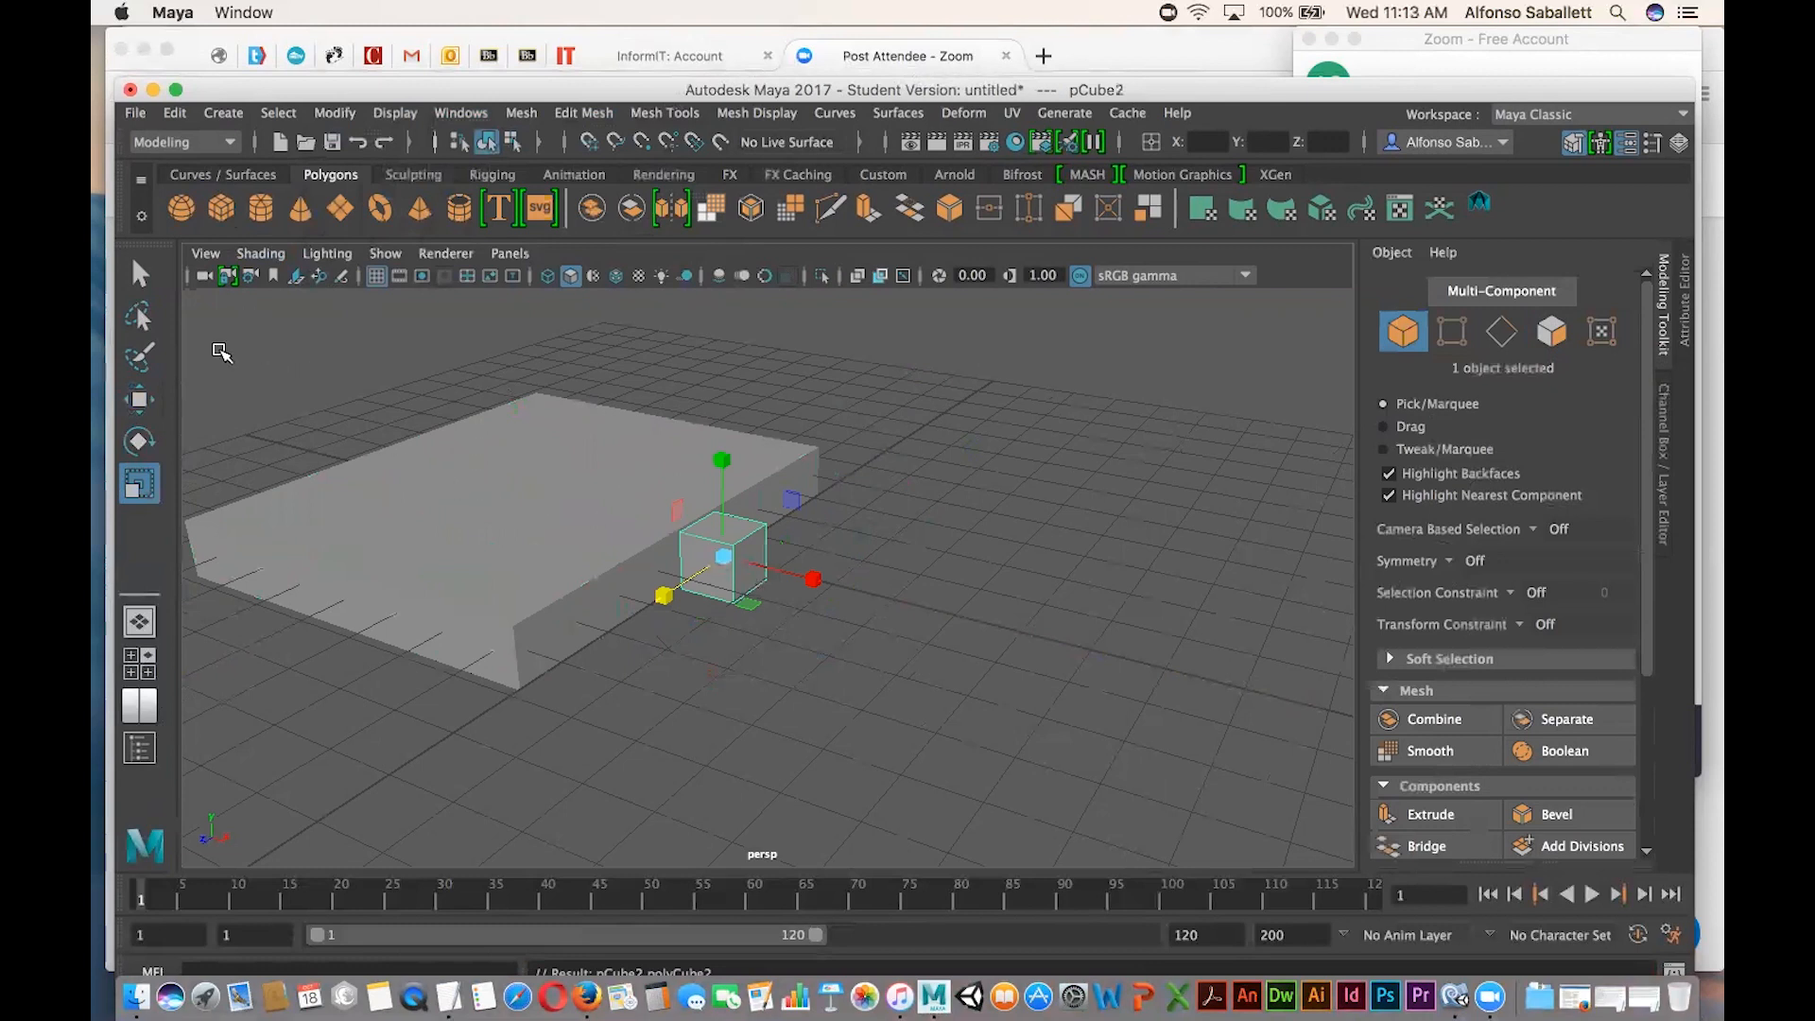
left_click(138, 401)
left_click_drag(717, 501, 719, 427)
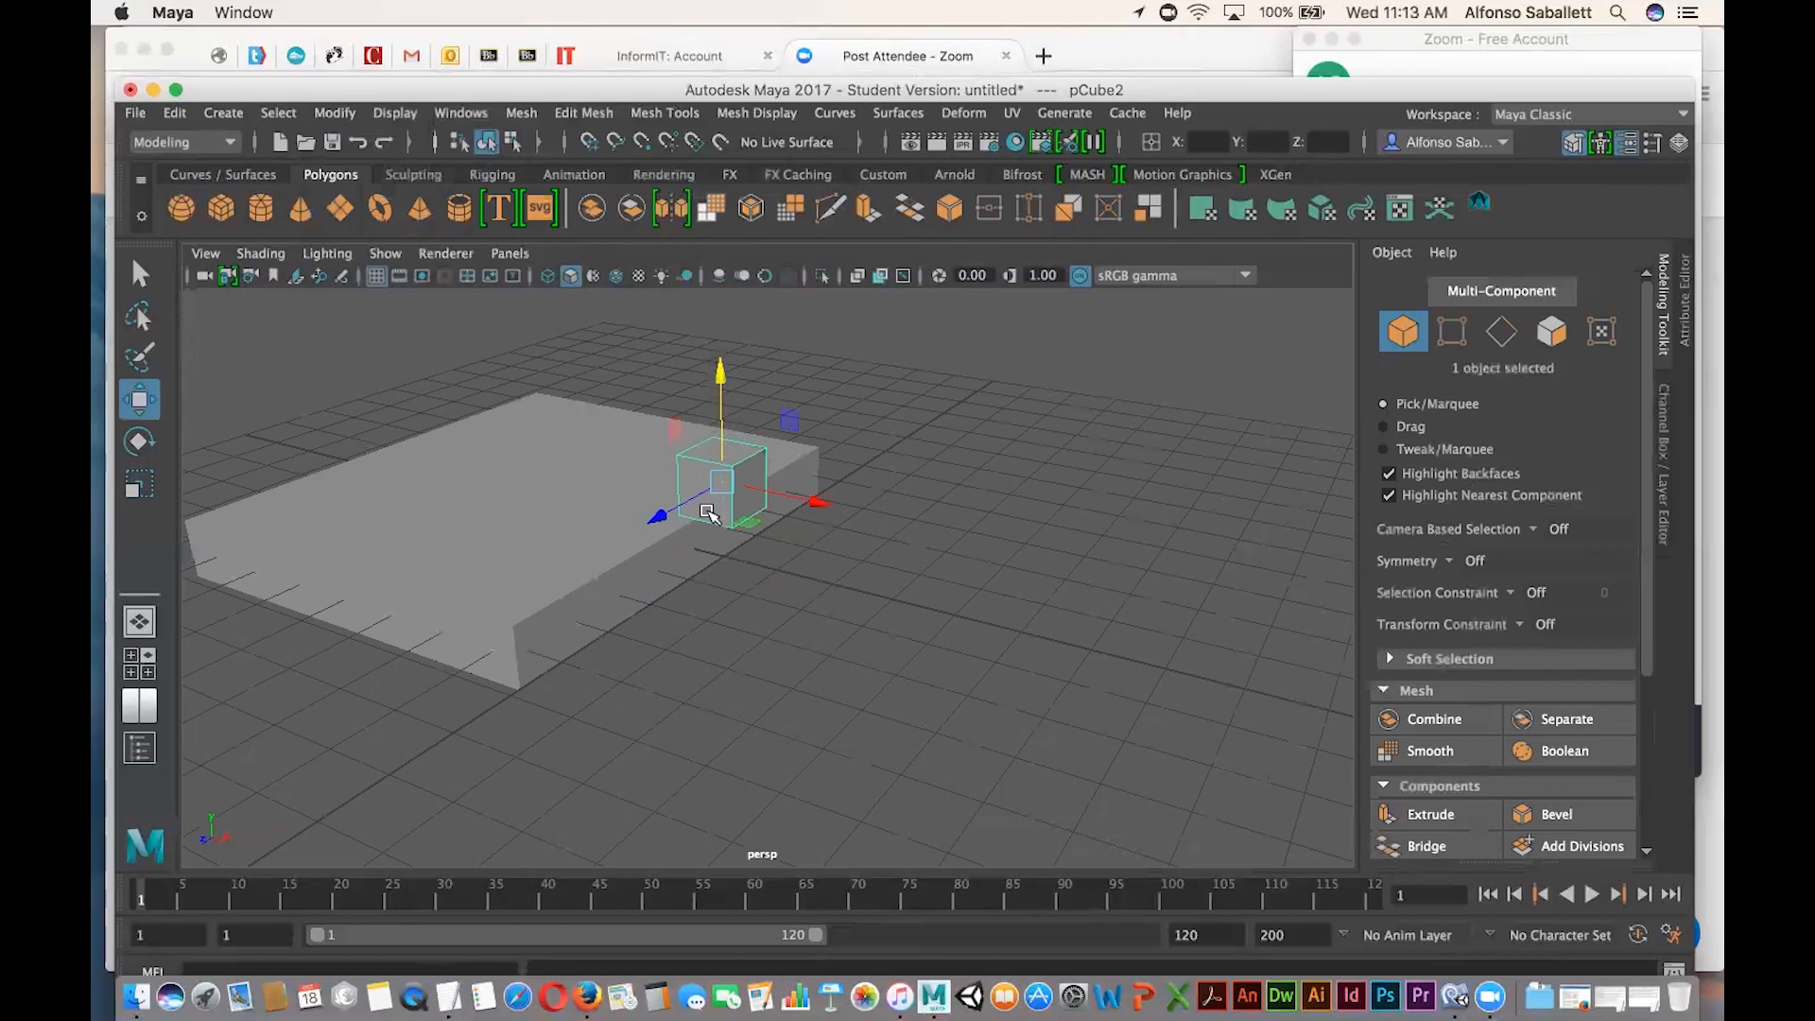
left_click_drag(786, 499, 495, 443)
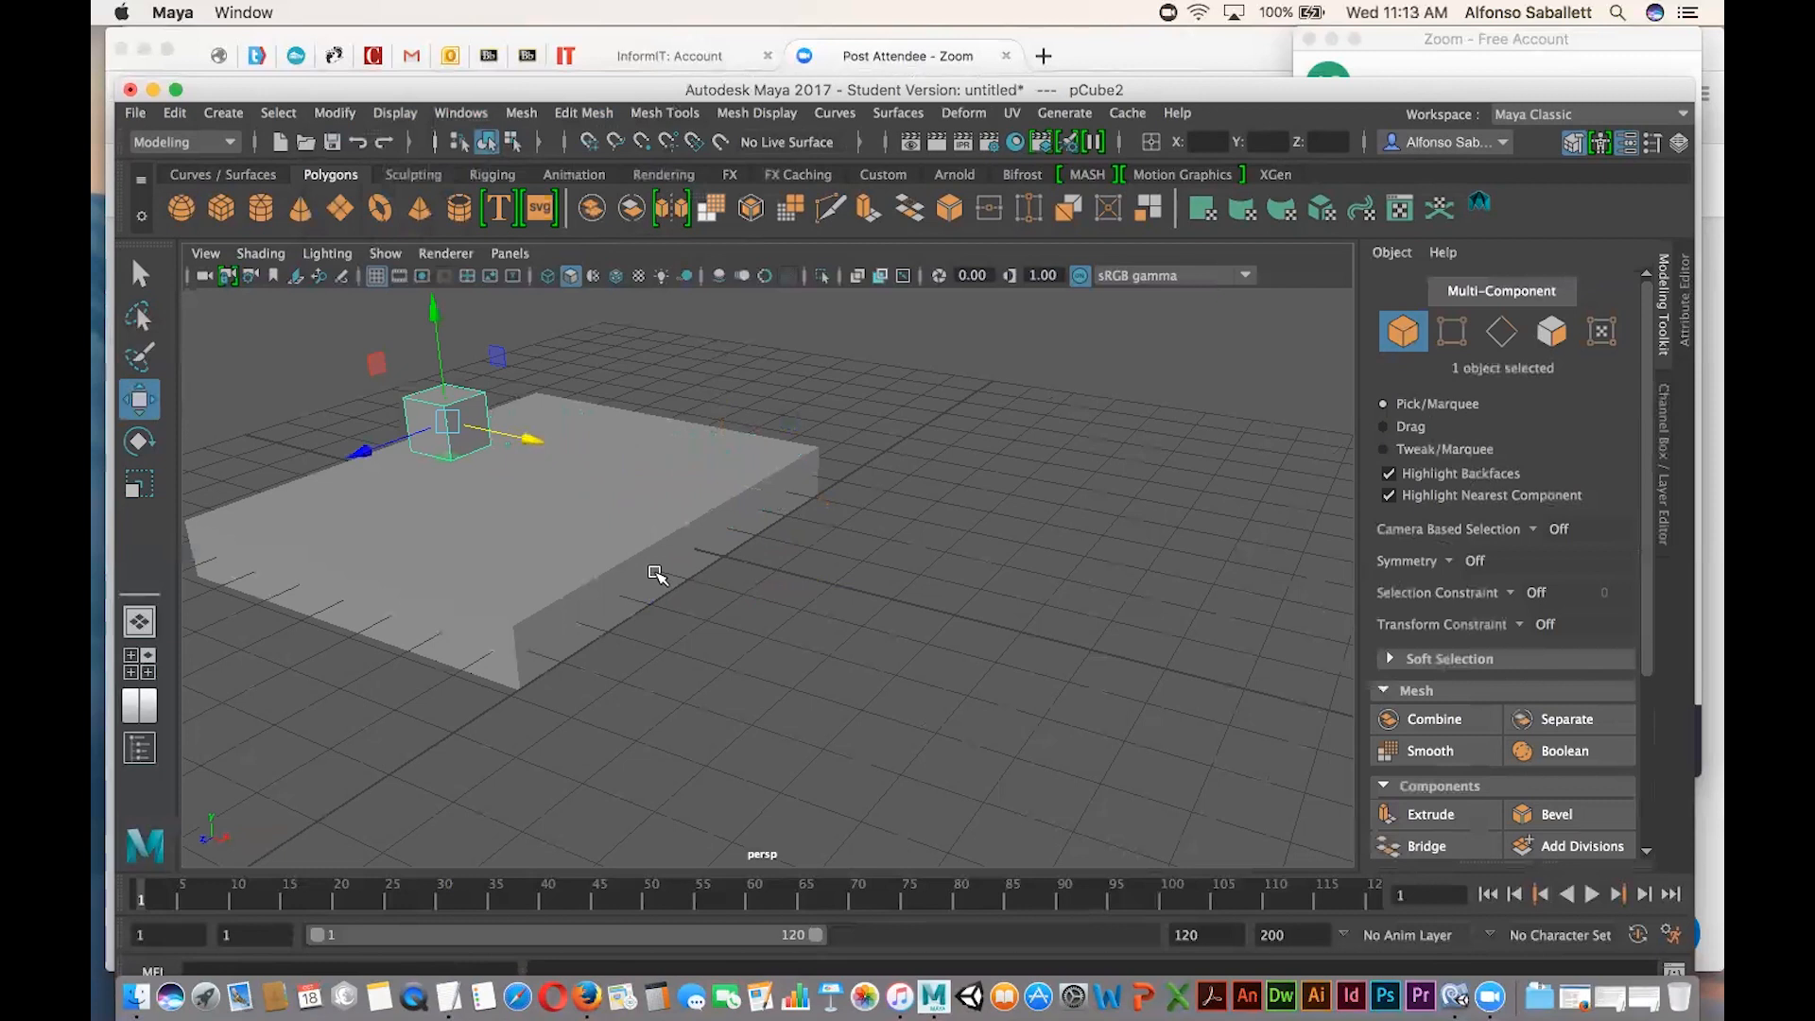
Switch between the four-view layout and the single perspective view, finishing with all four views displayed.
key("space")
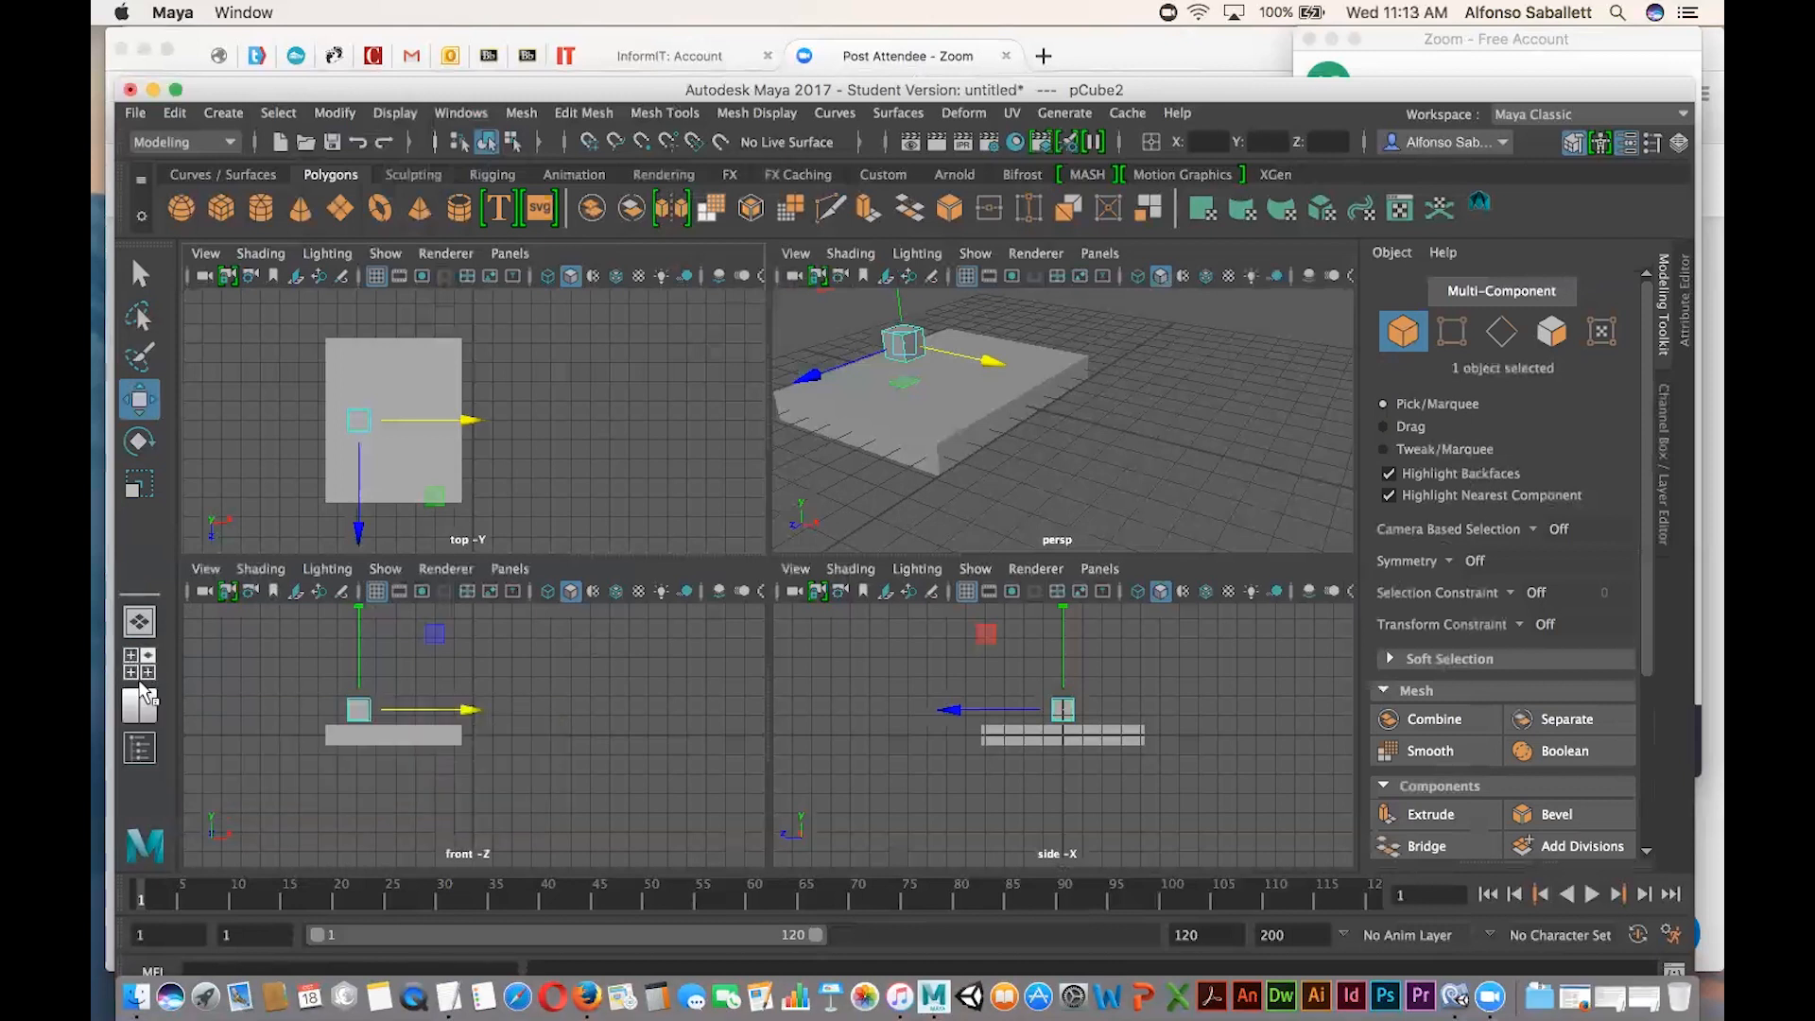
left_click(140, 623)
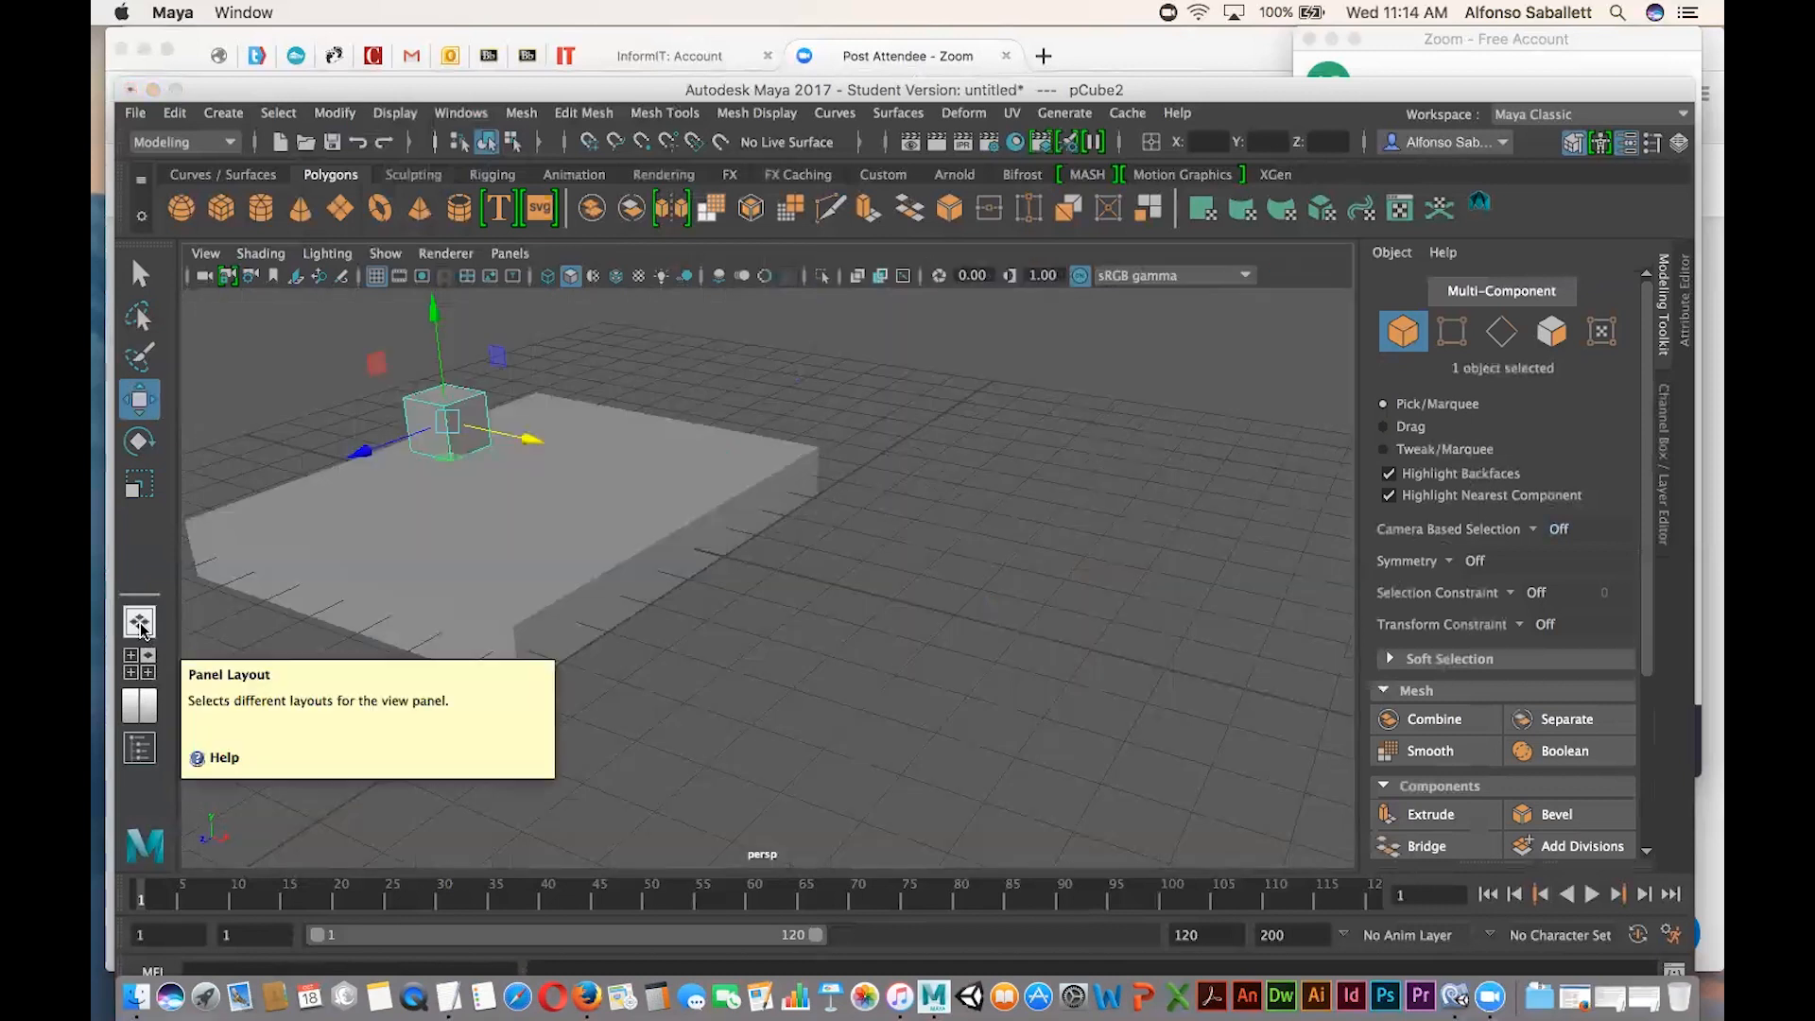
left_click(137, 664)
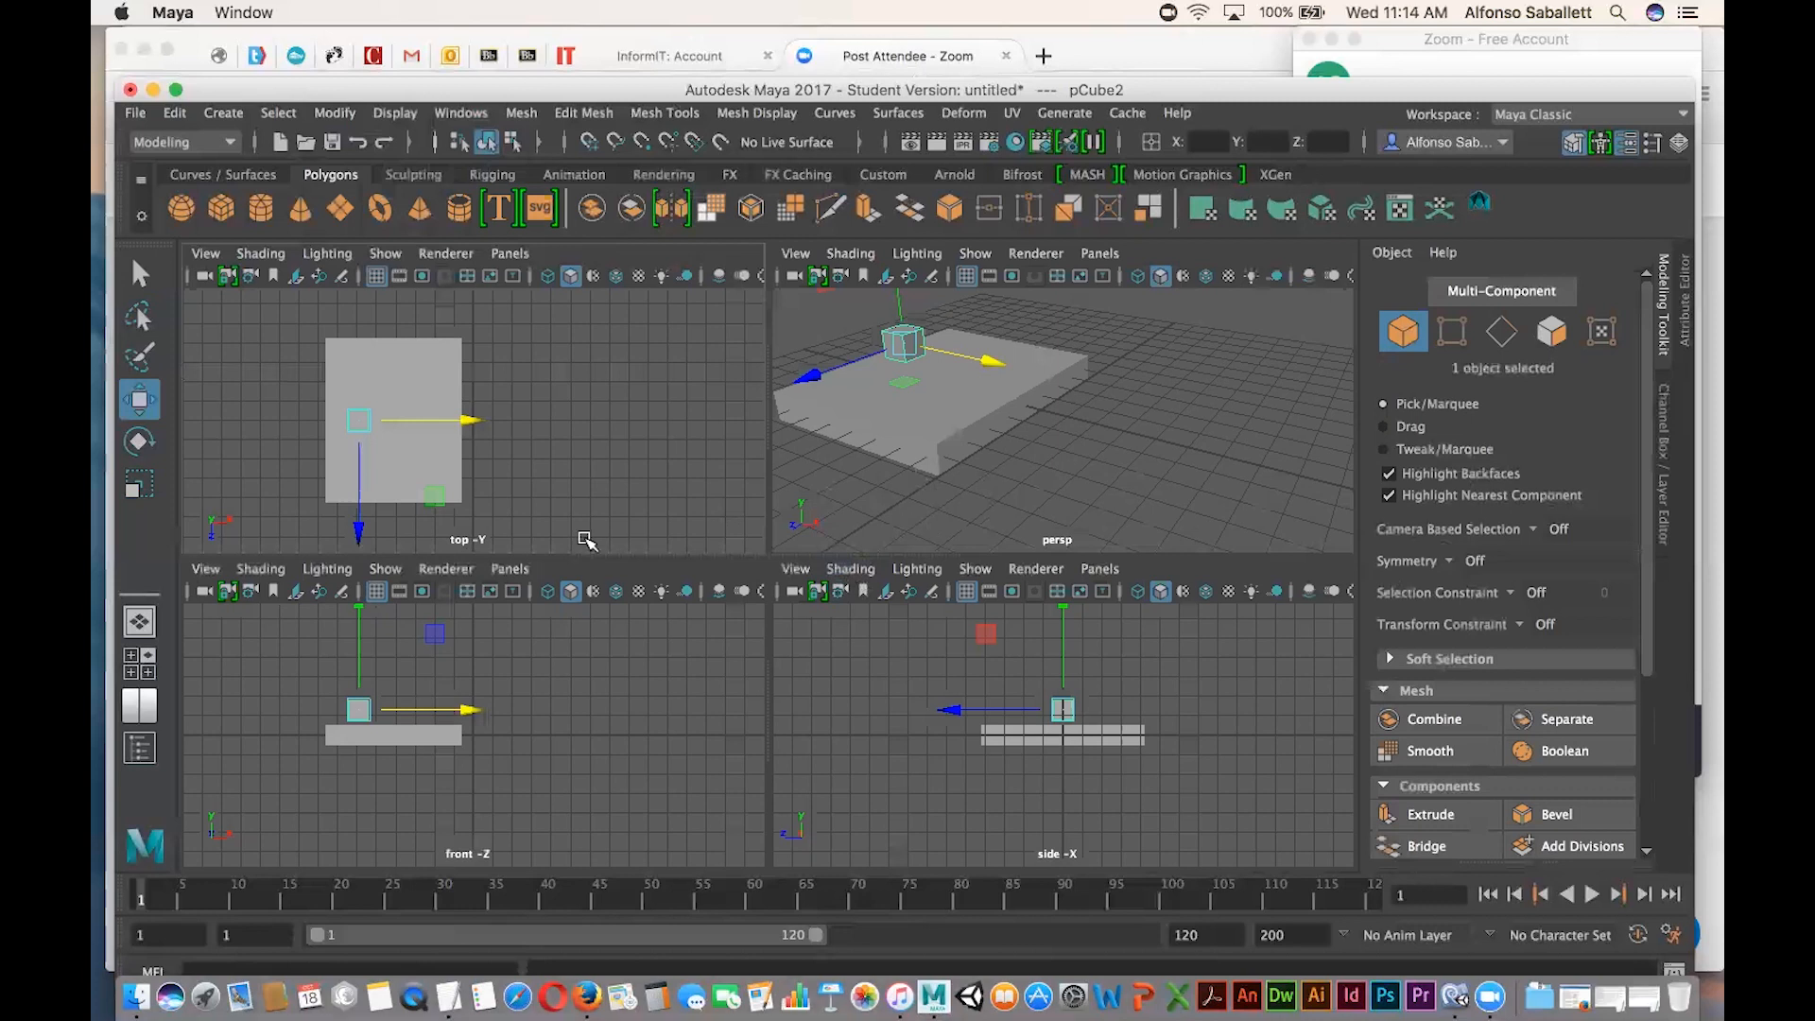
Examine the perspective, stereo and orthographic camera choices available for the front view.
left_click(527, 569)
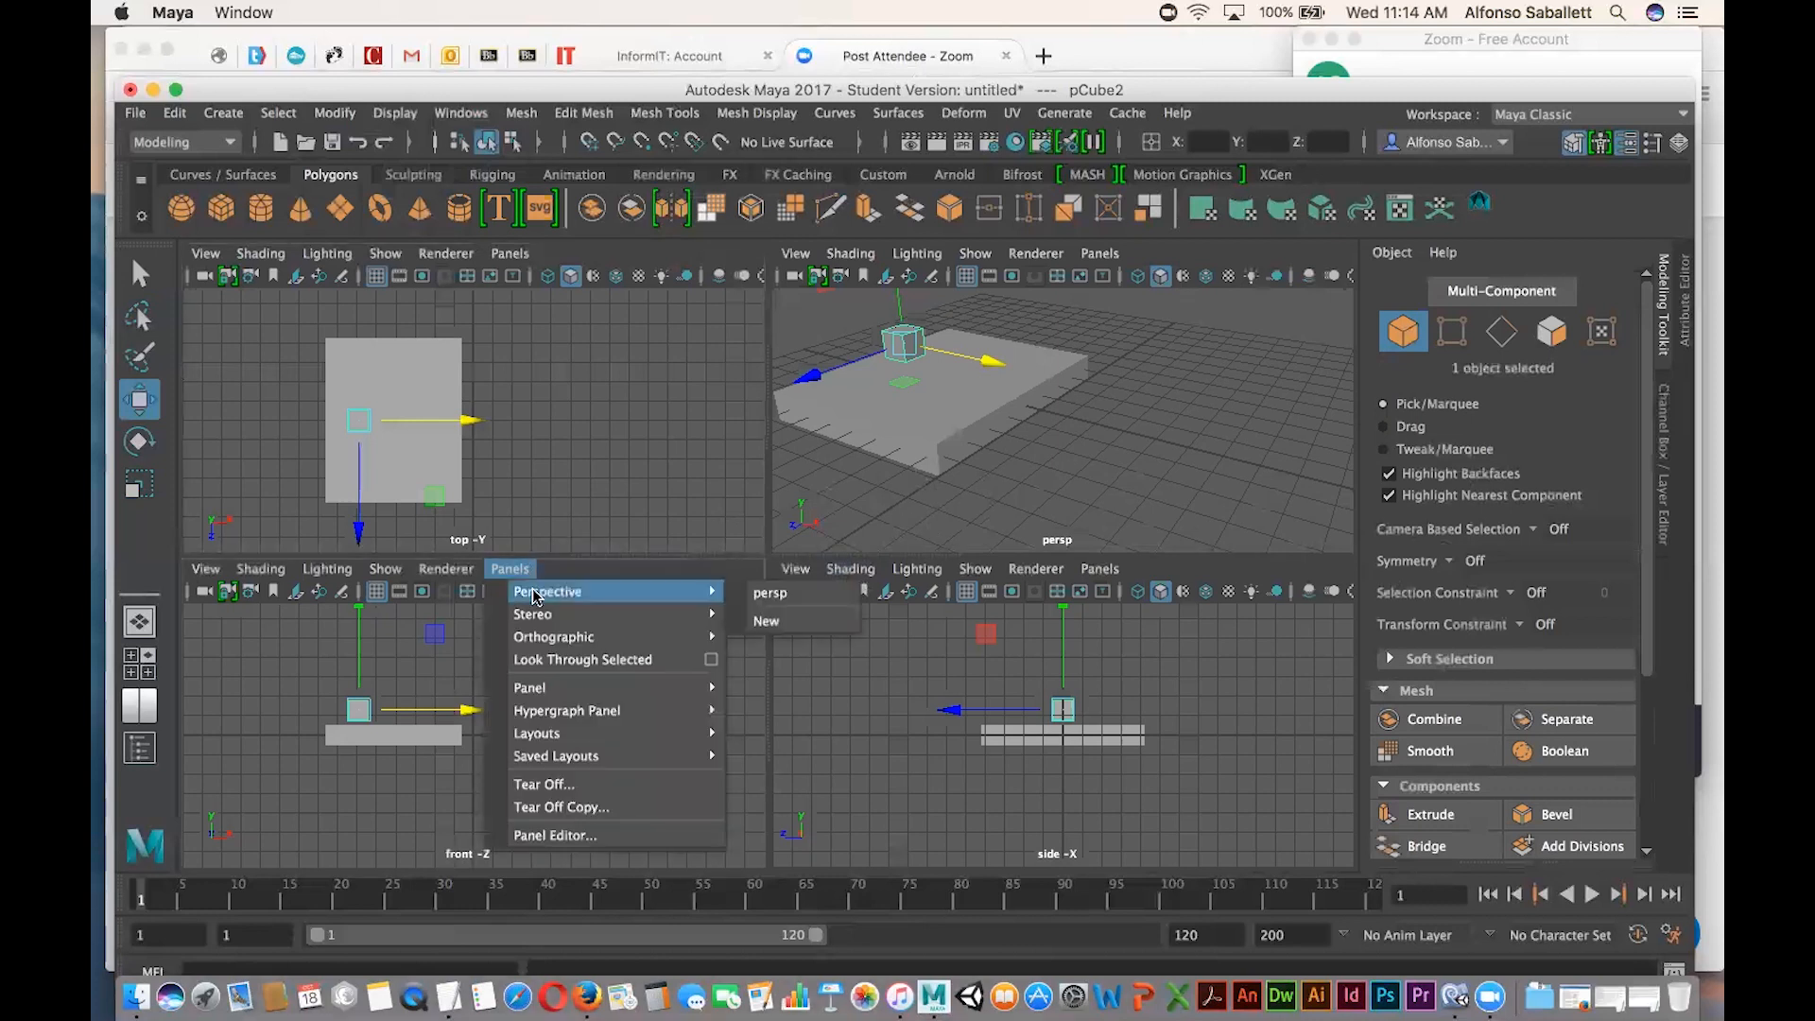
mouse_move(553, 636)
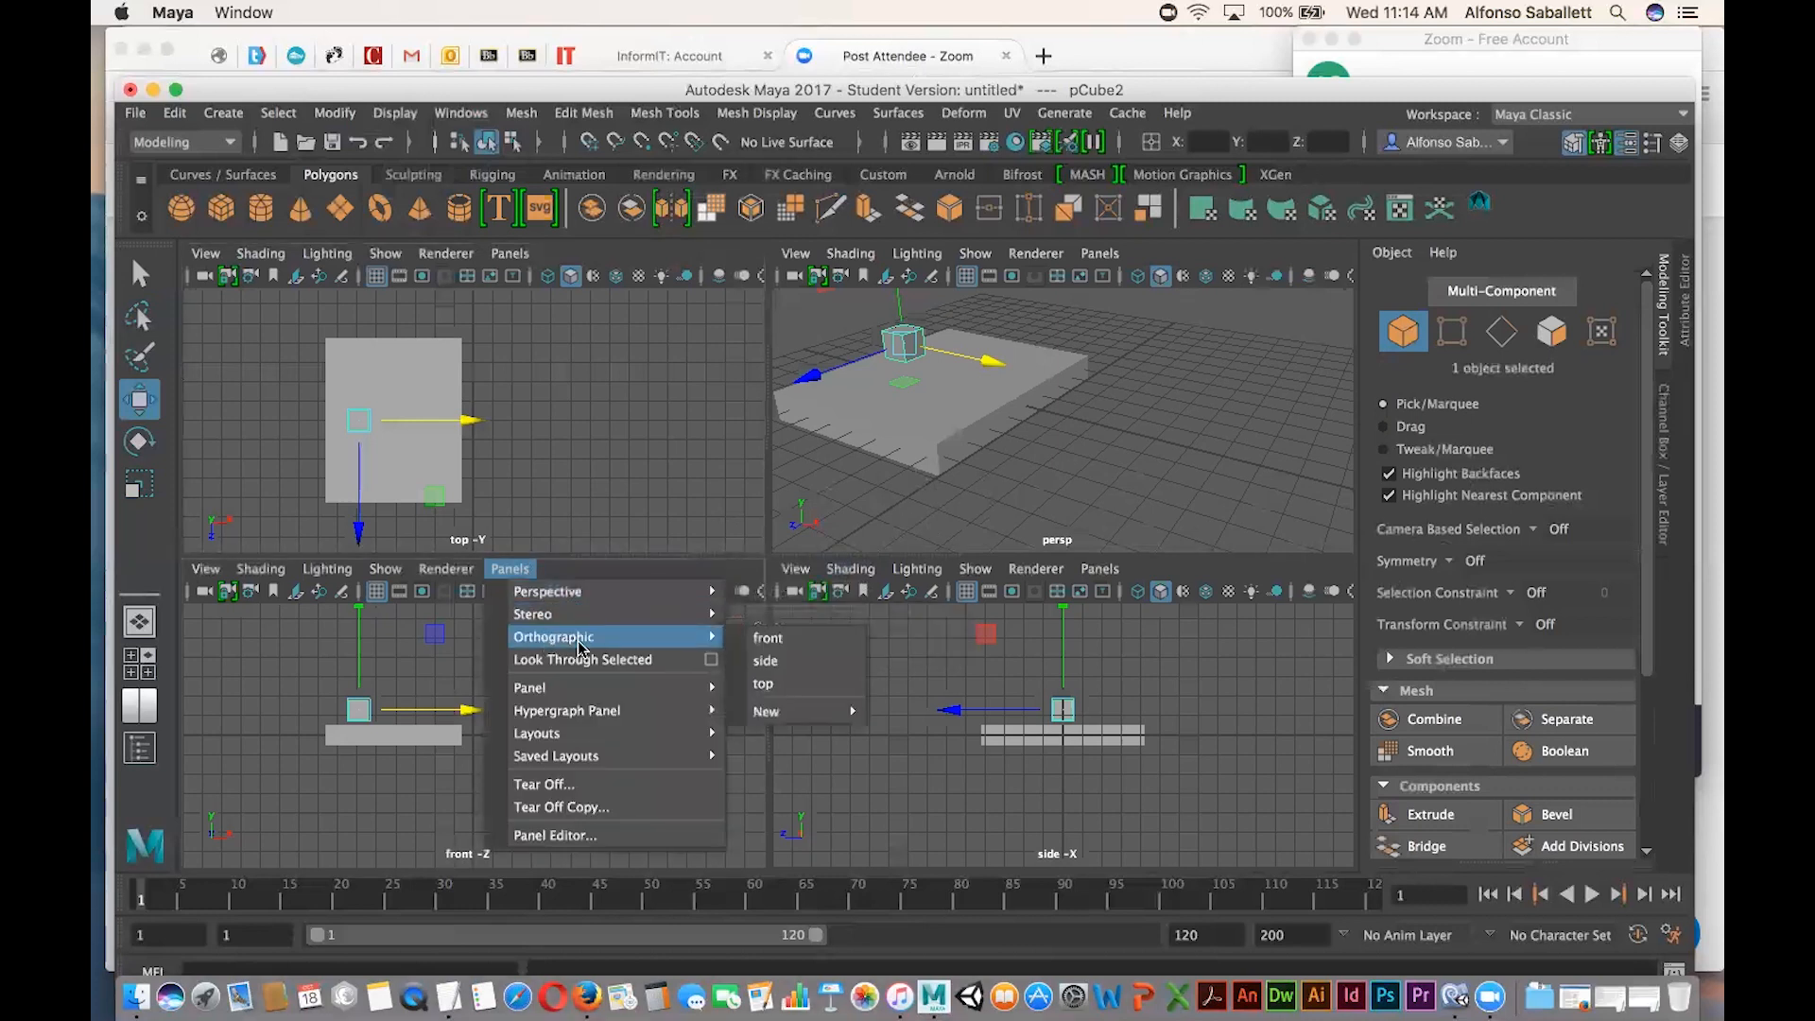
mouse_move(780, 711)
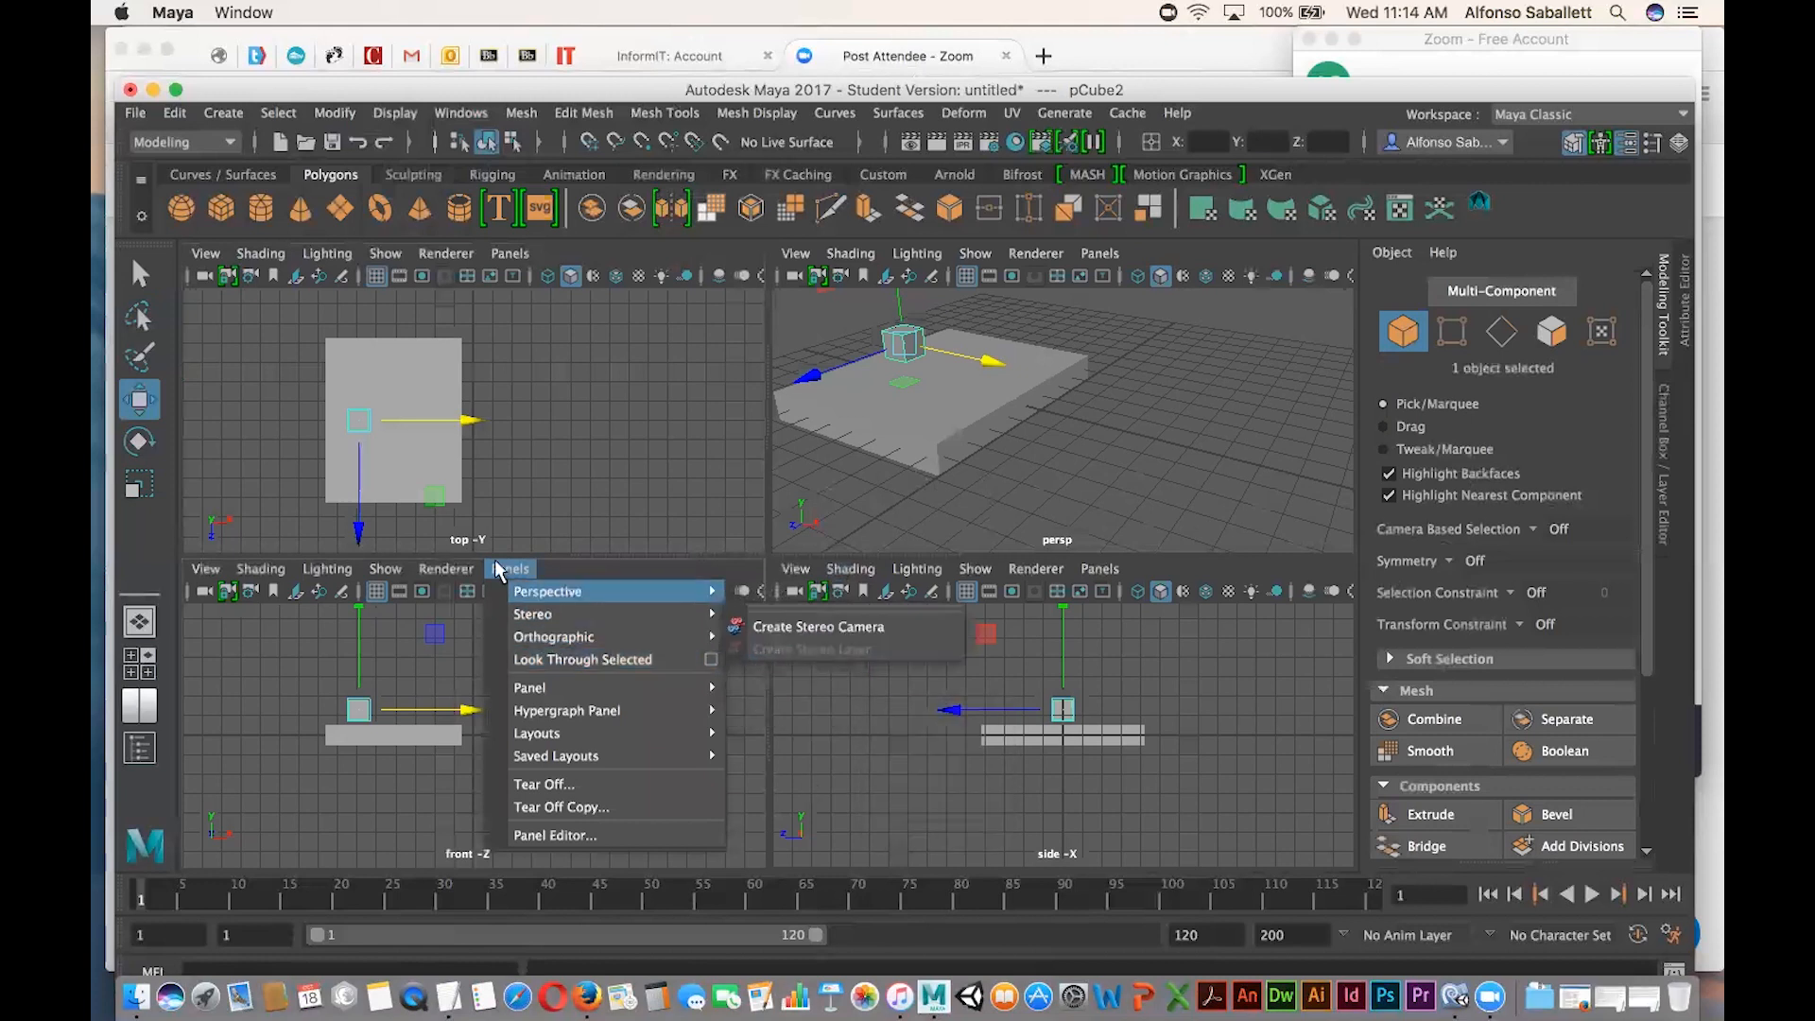
left_click(544, 527)
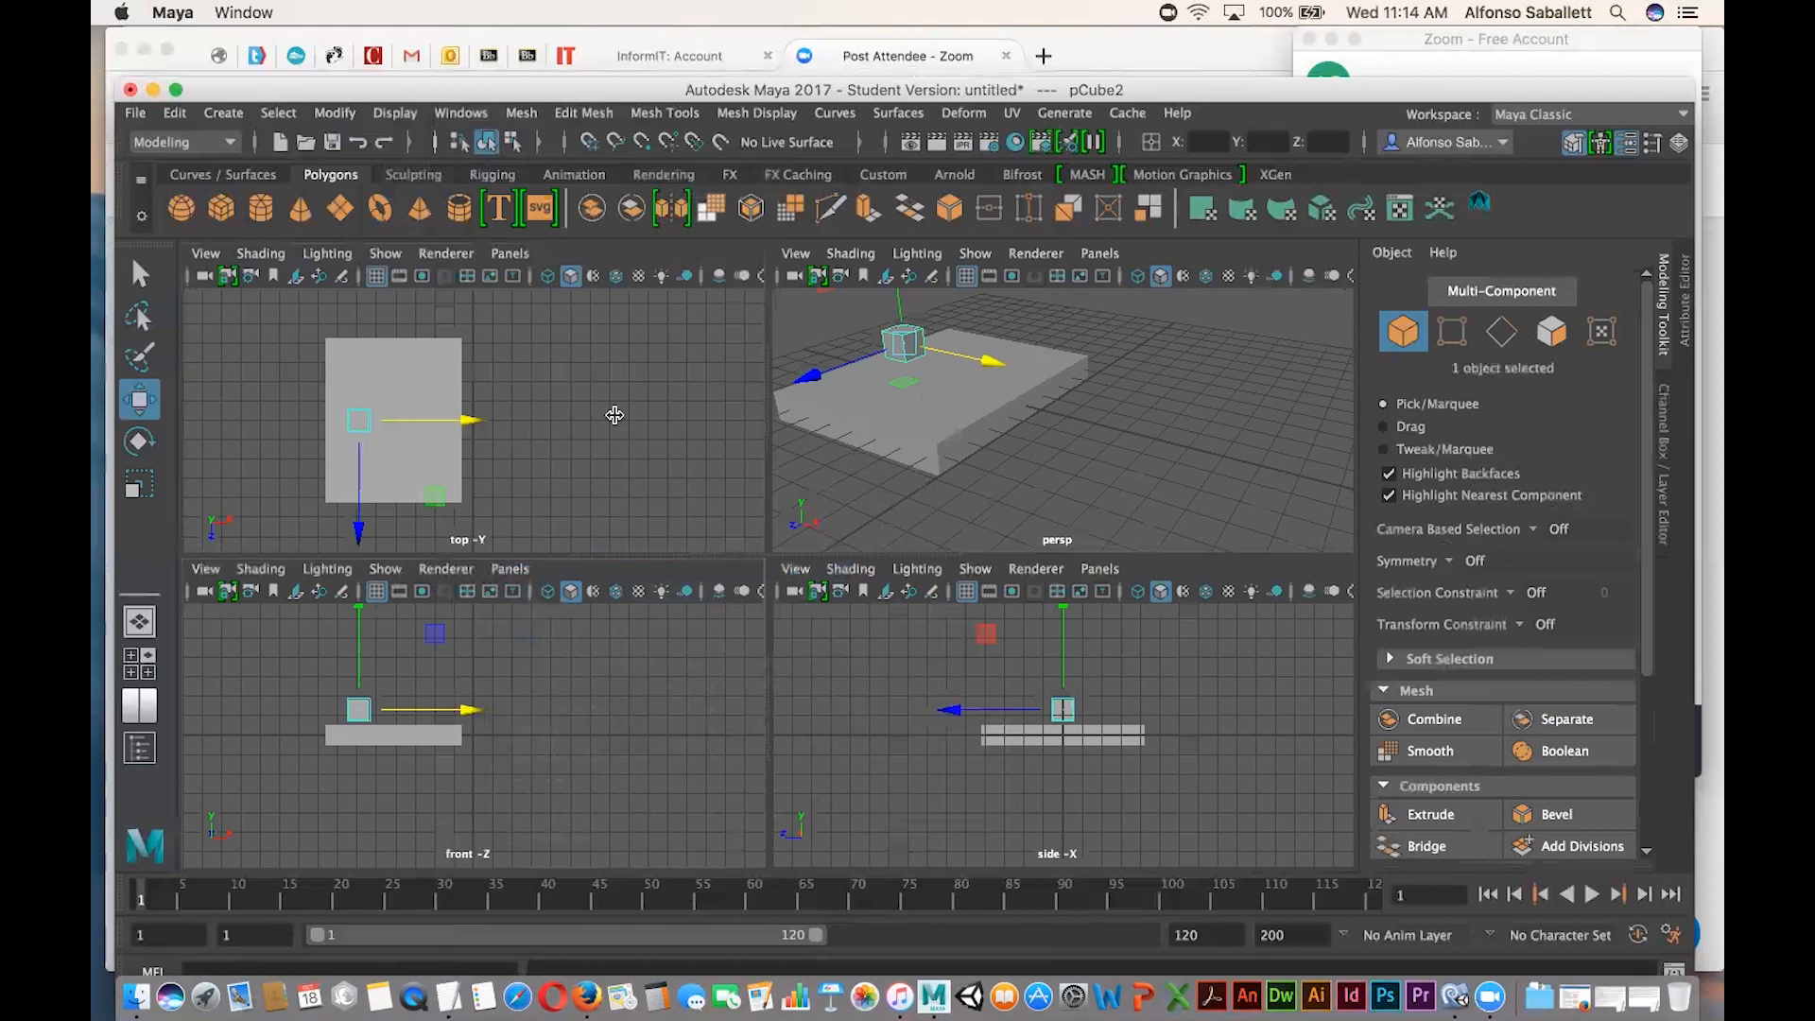
Maximize the top view in wireframe display and select the small cube inside the slab's outline.
key("space")
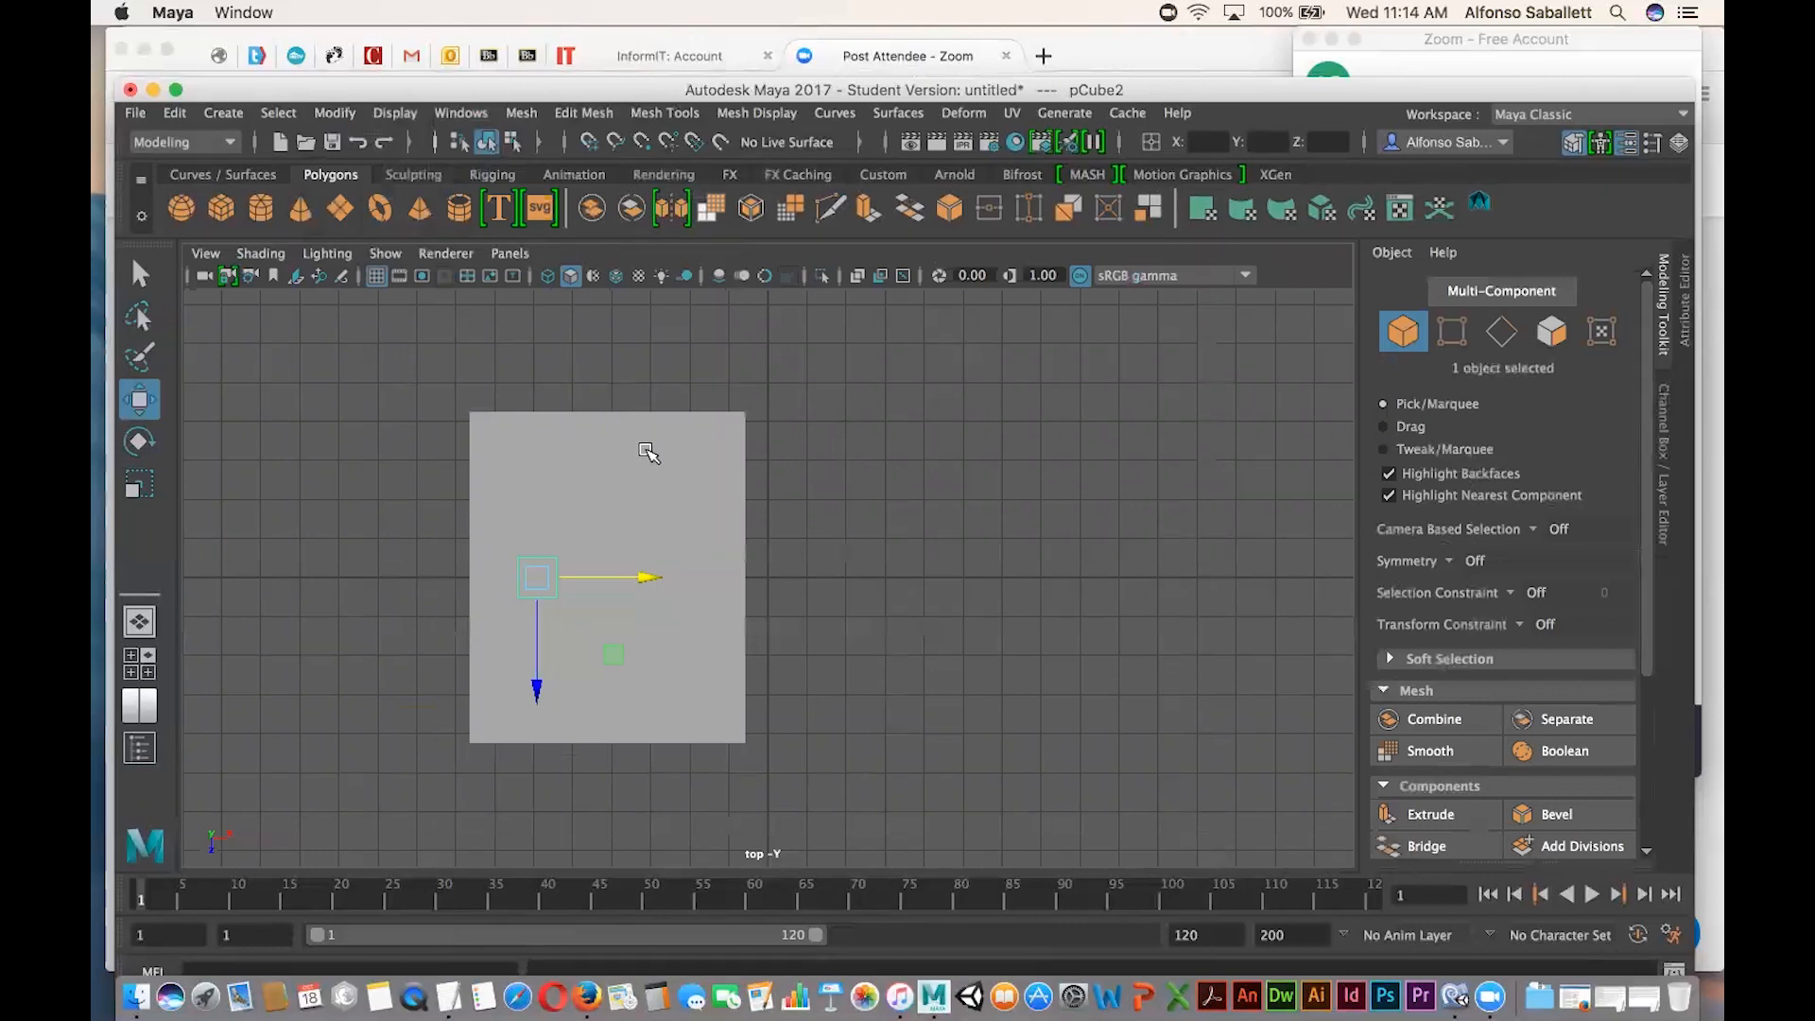
left_click(383, 484)
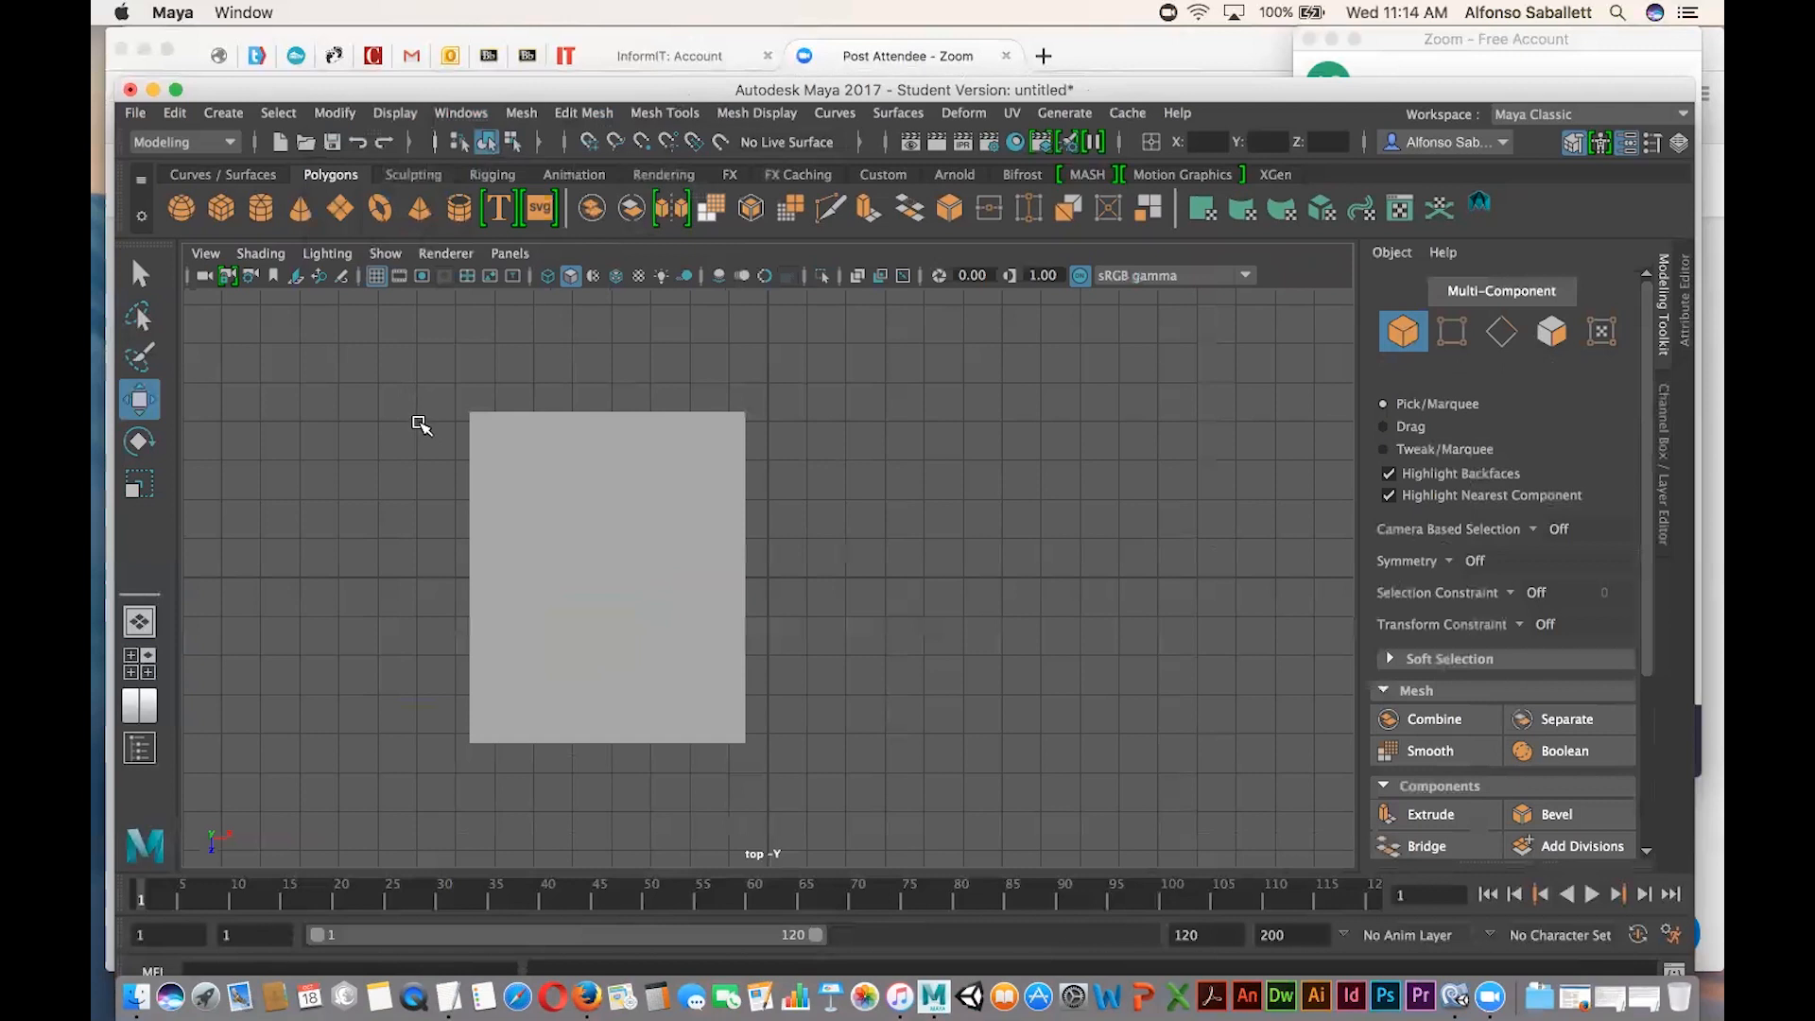
key("4")
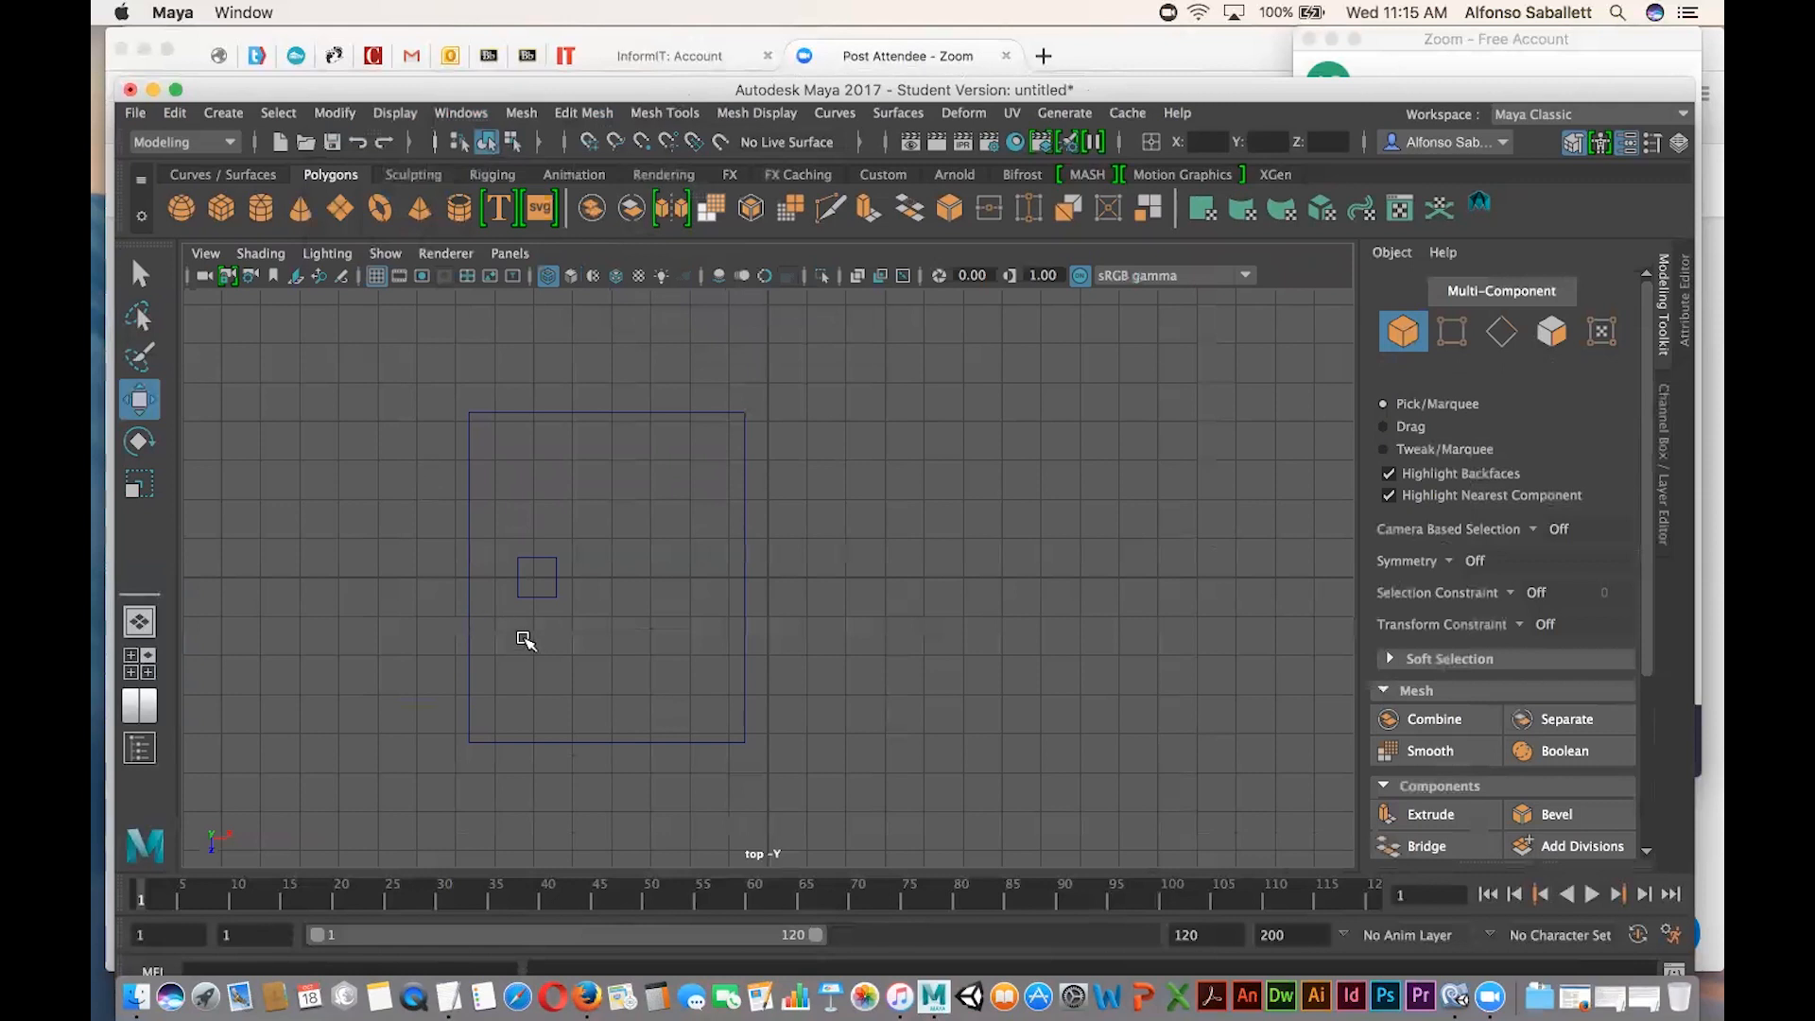
left_click(546, 597)
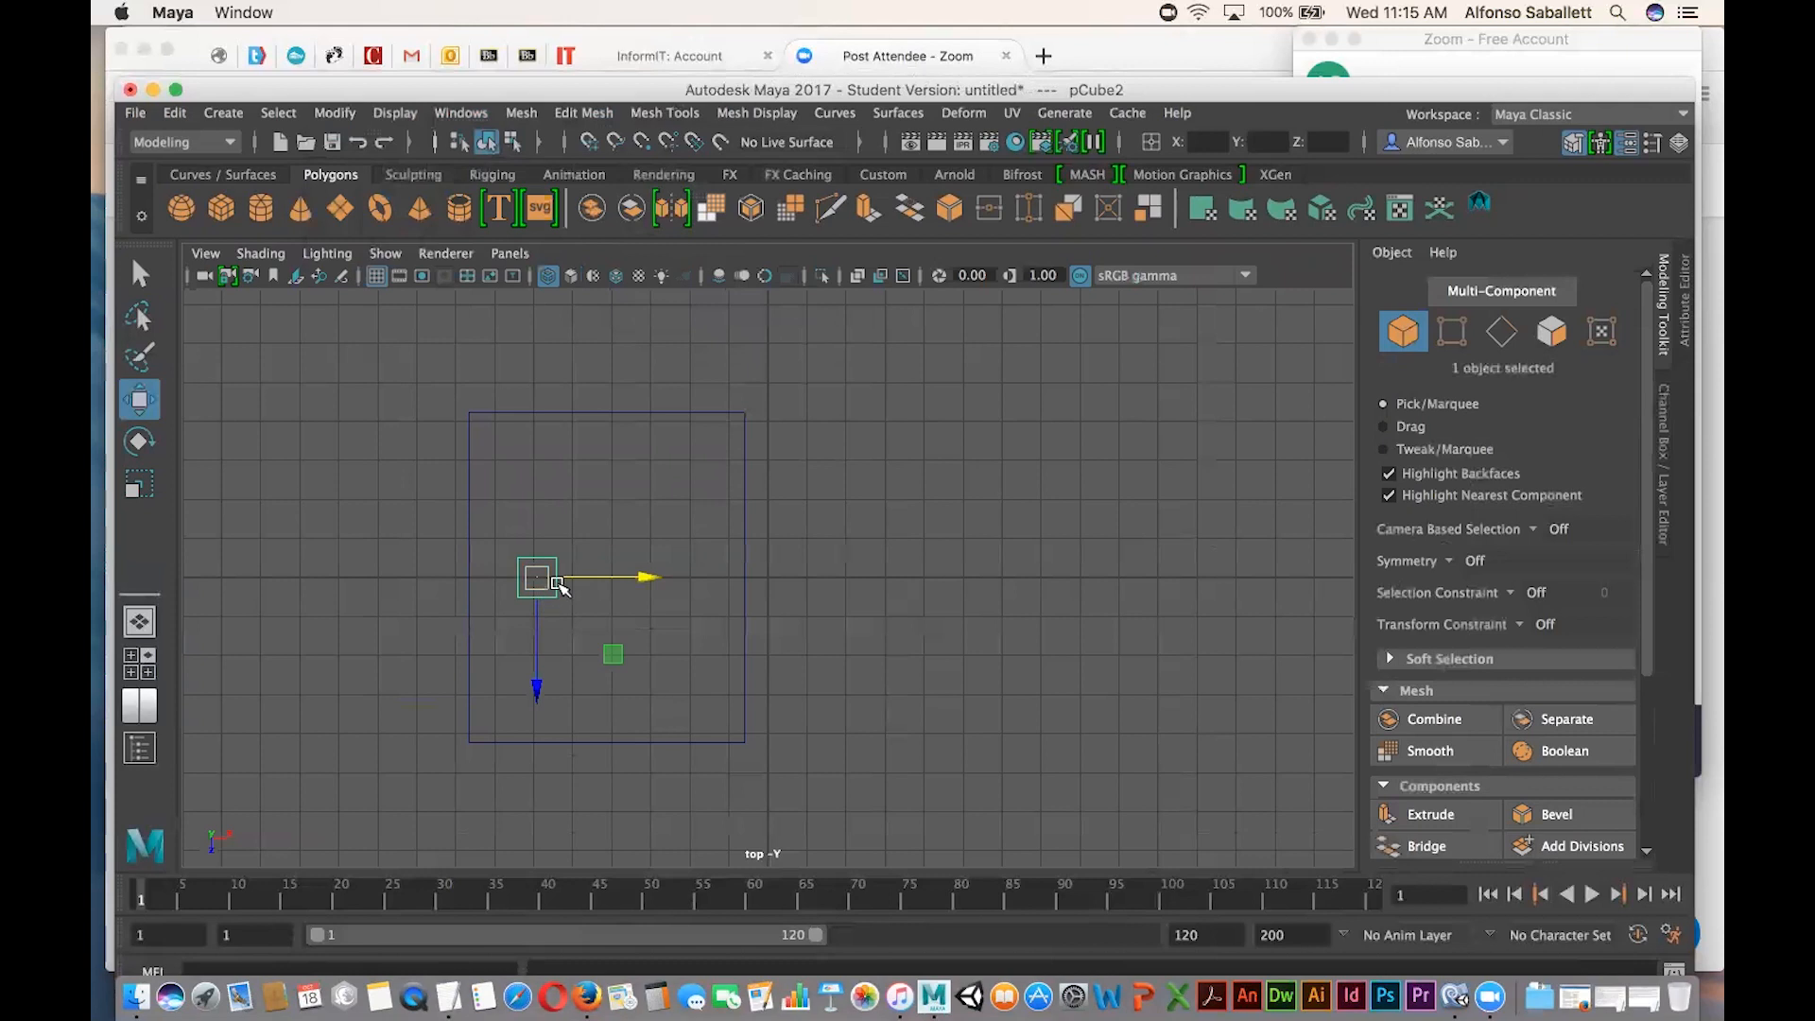
Move the small cube into the slab's far negative-X corner in the top view, restore shaded display and deselect it.
left_click_drag(535, 577, 491, 437)
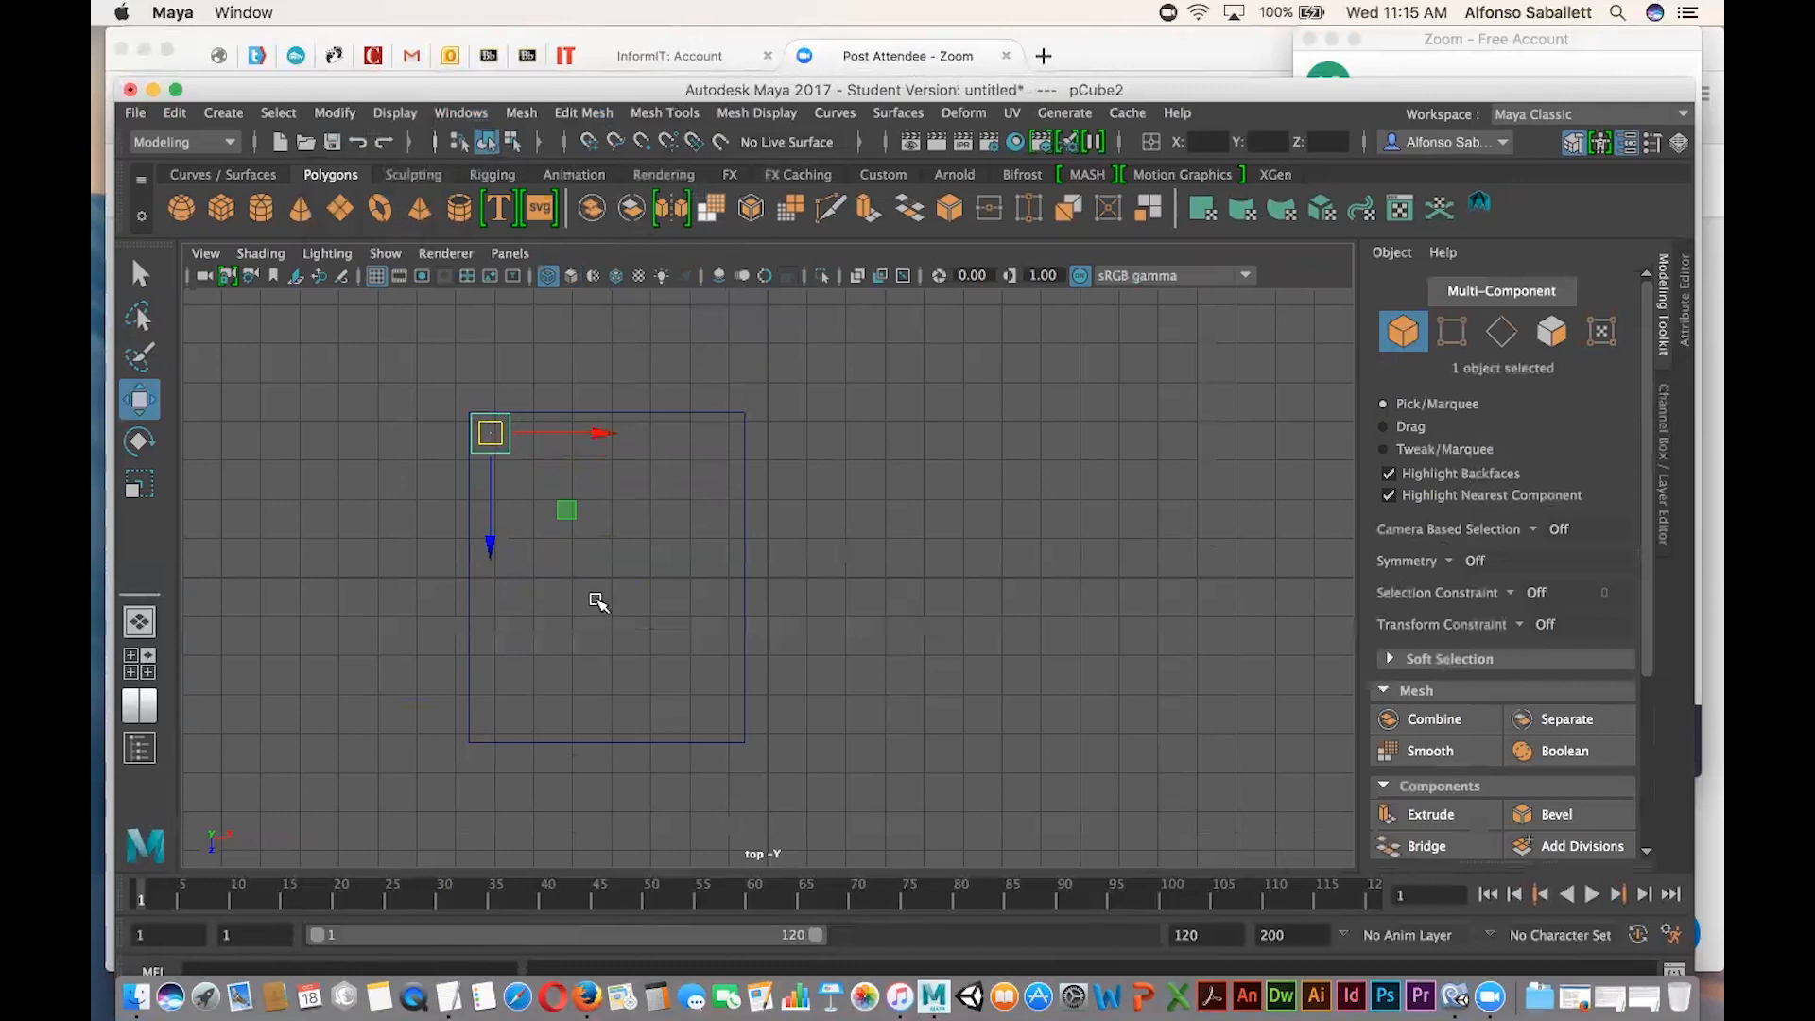
key("5")
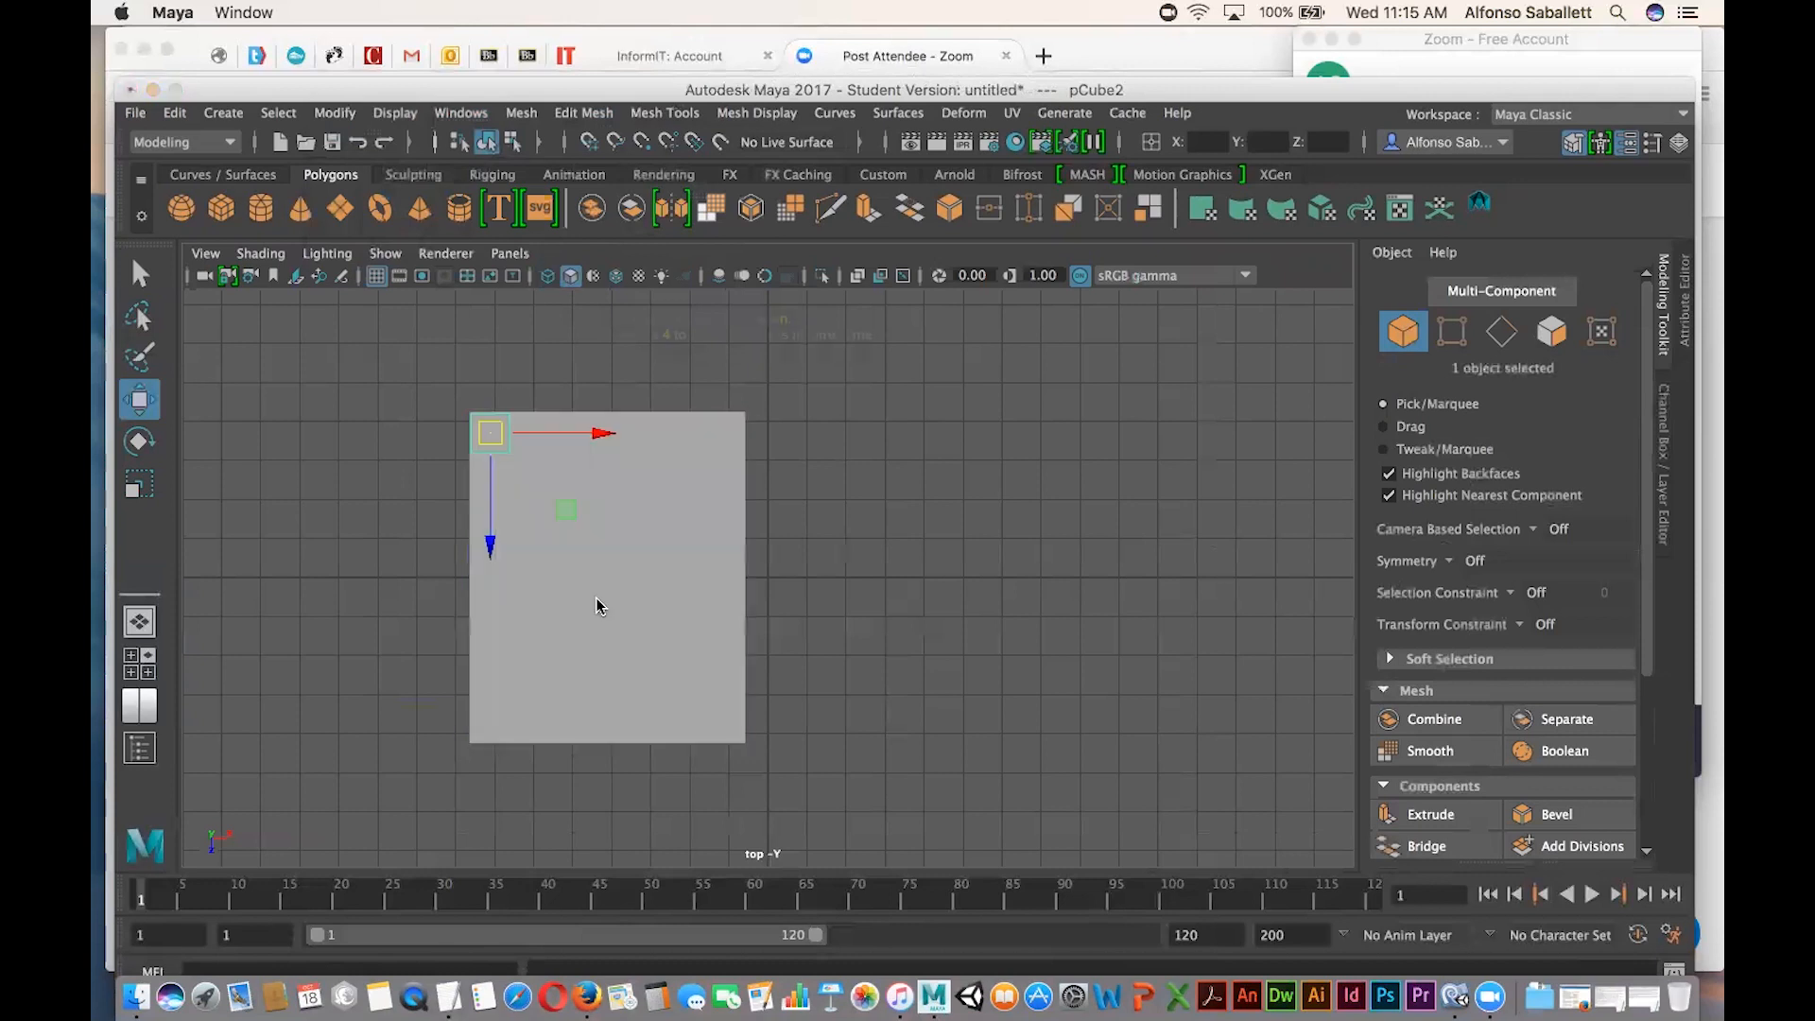
left_click(365, 505)
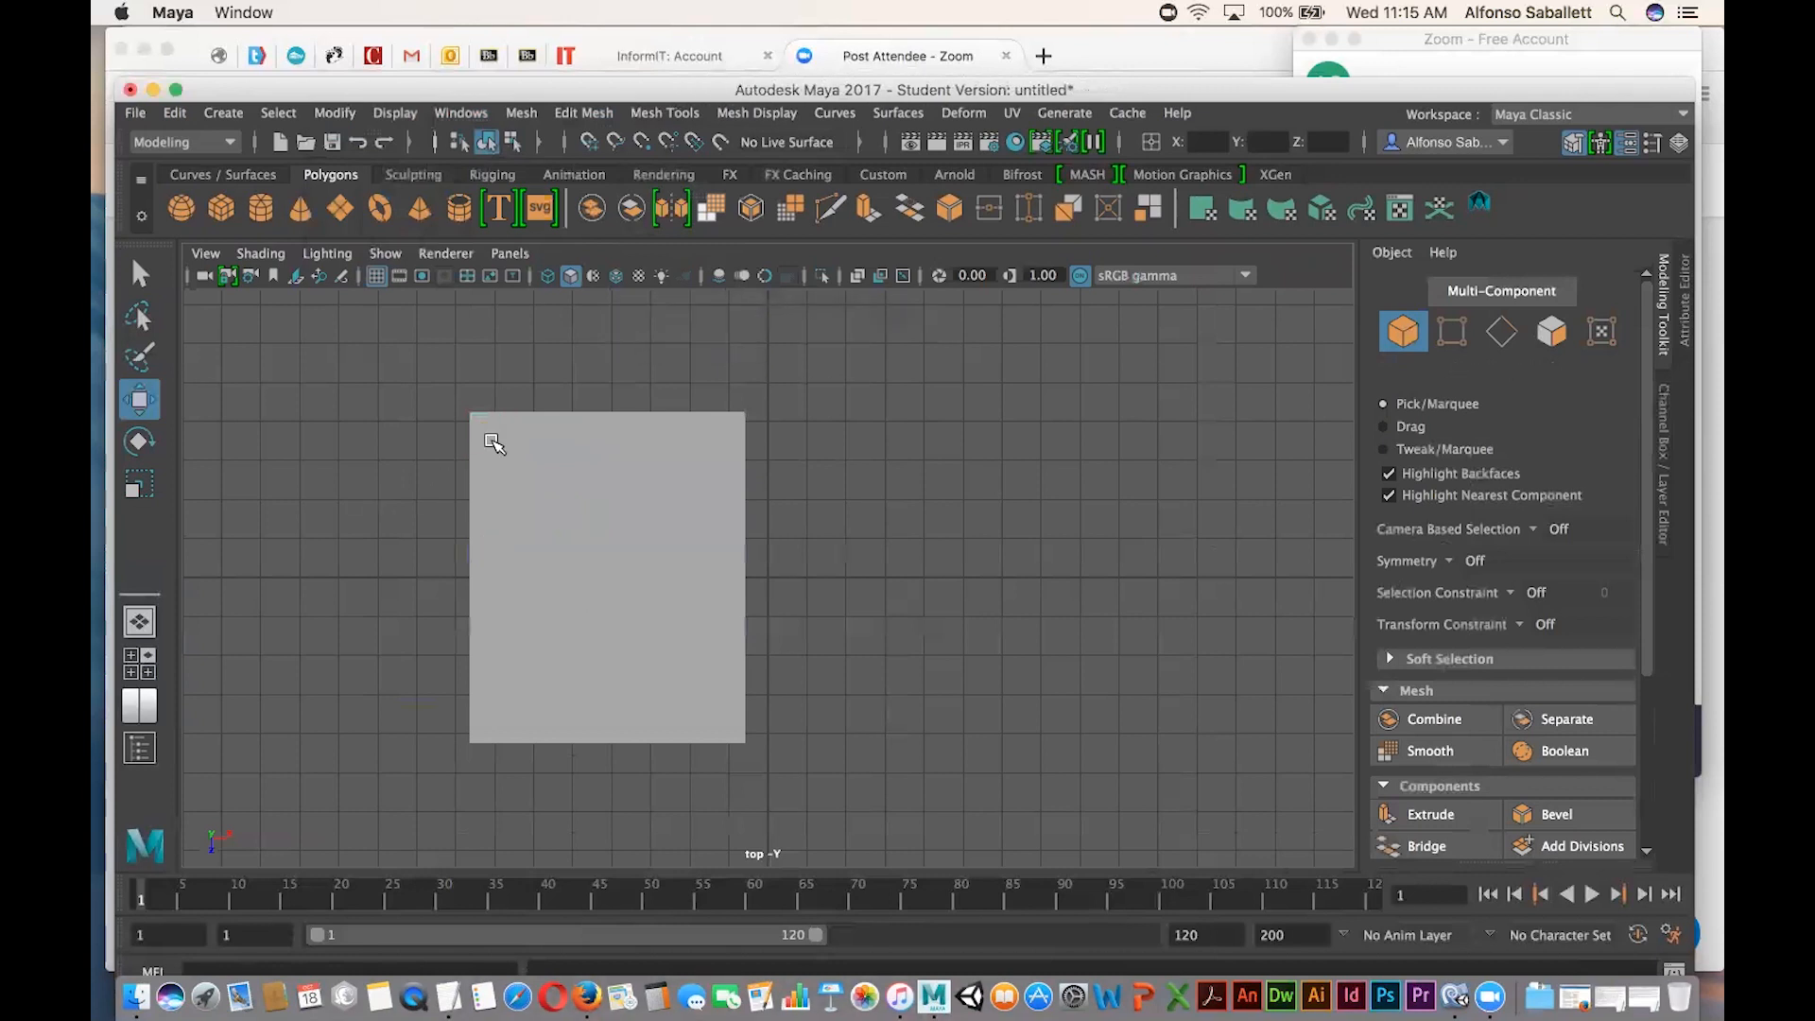
Maximize the front view and lower the small cube along Y until it rests on the slab's top.
key("space")
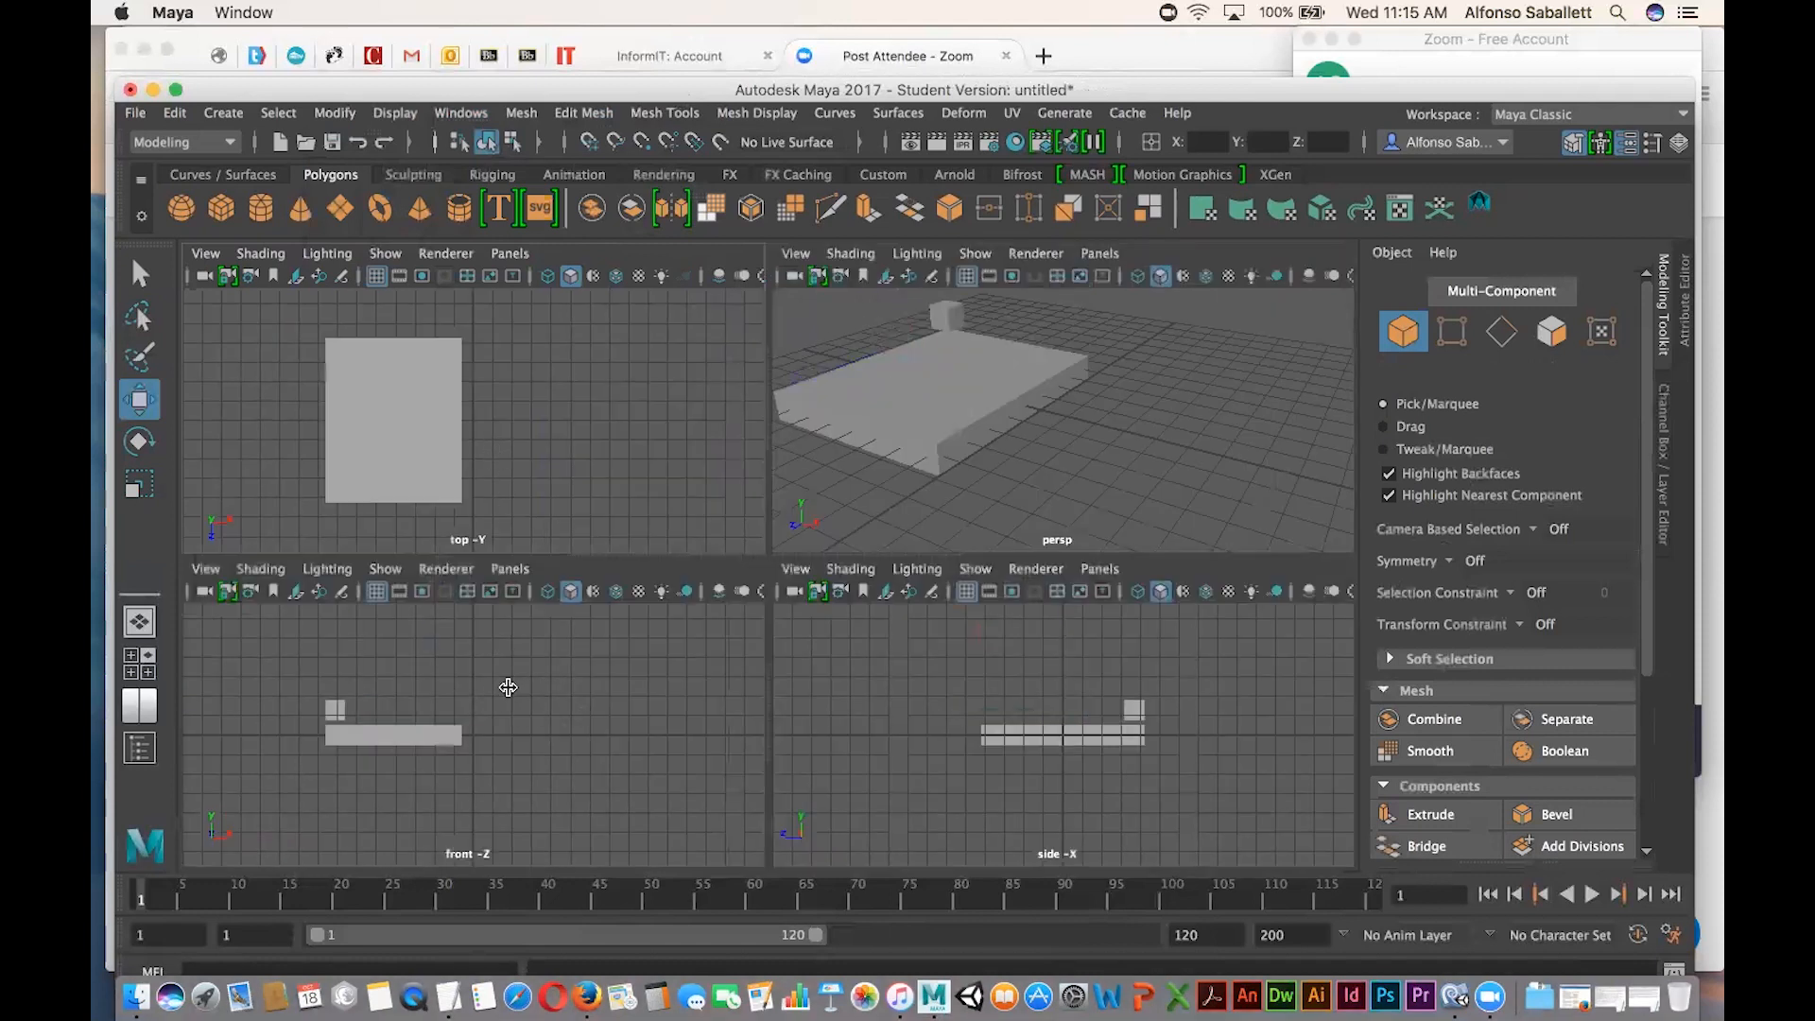
key("space")
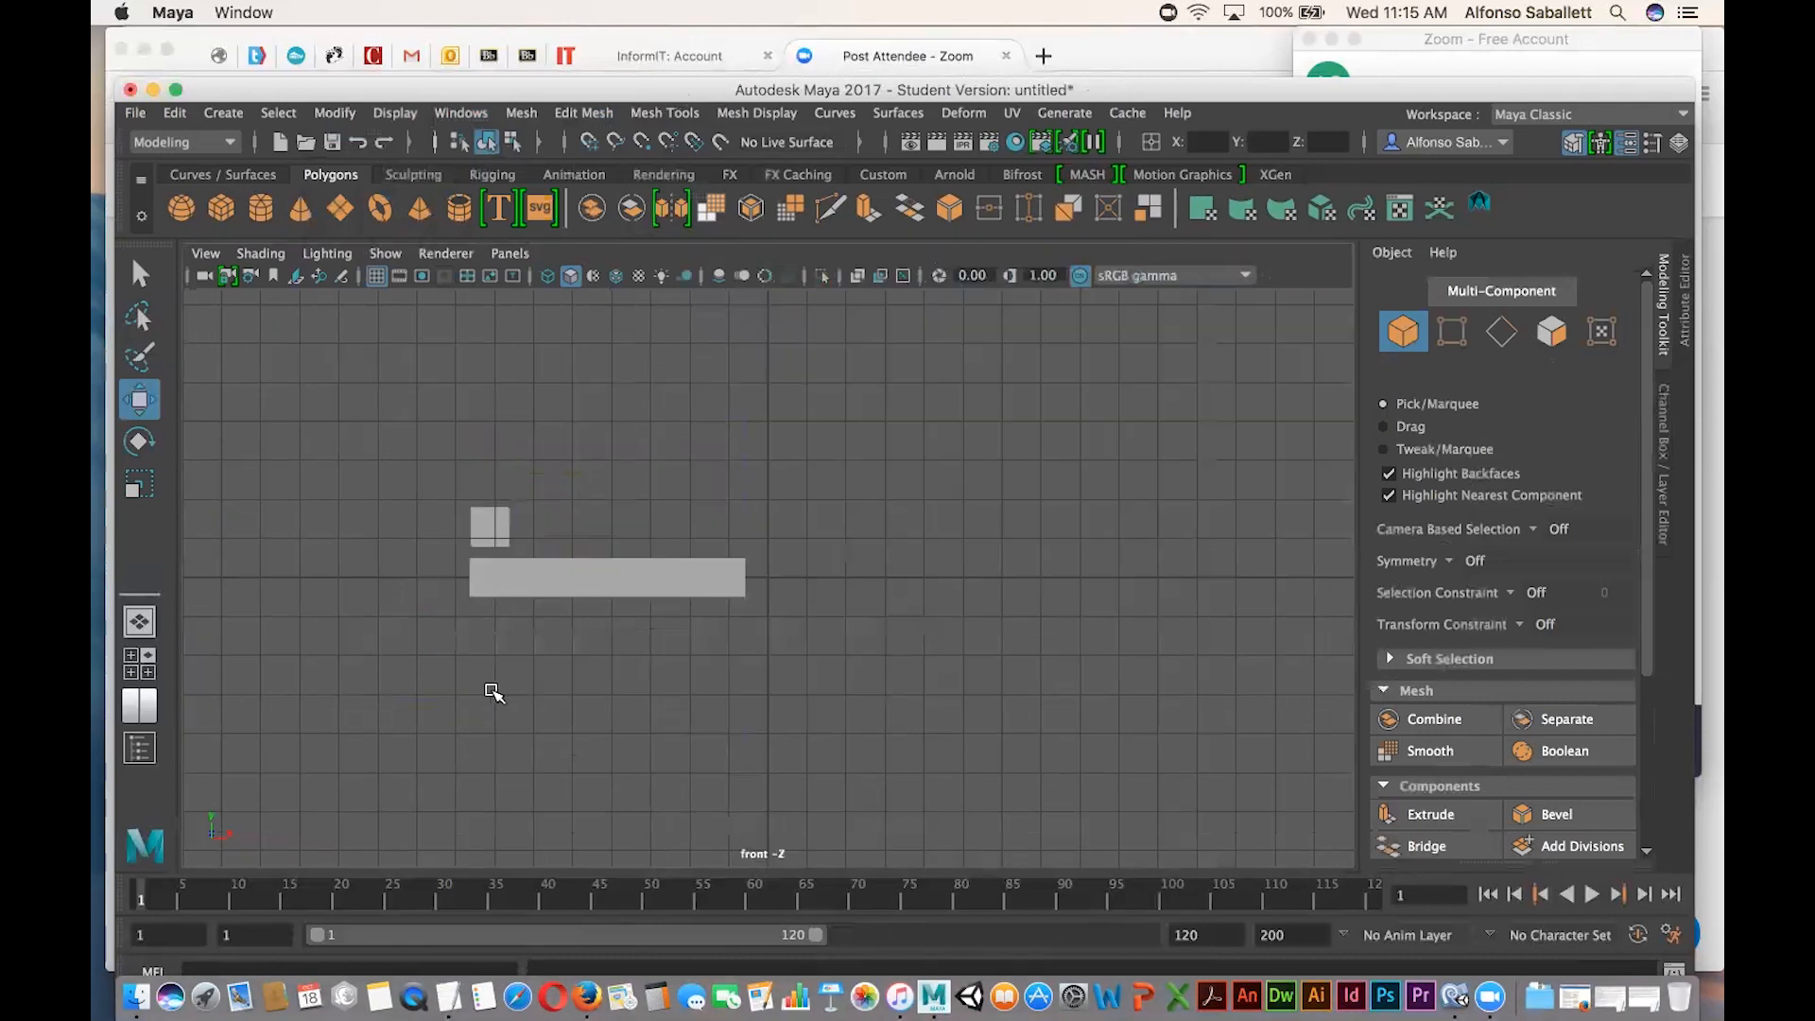
left_click(487, 527)
left_click_drag(489, 460, 491, 482)
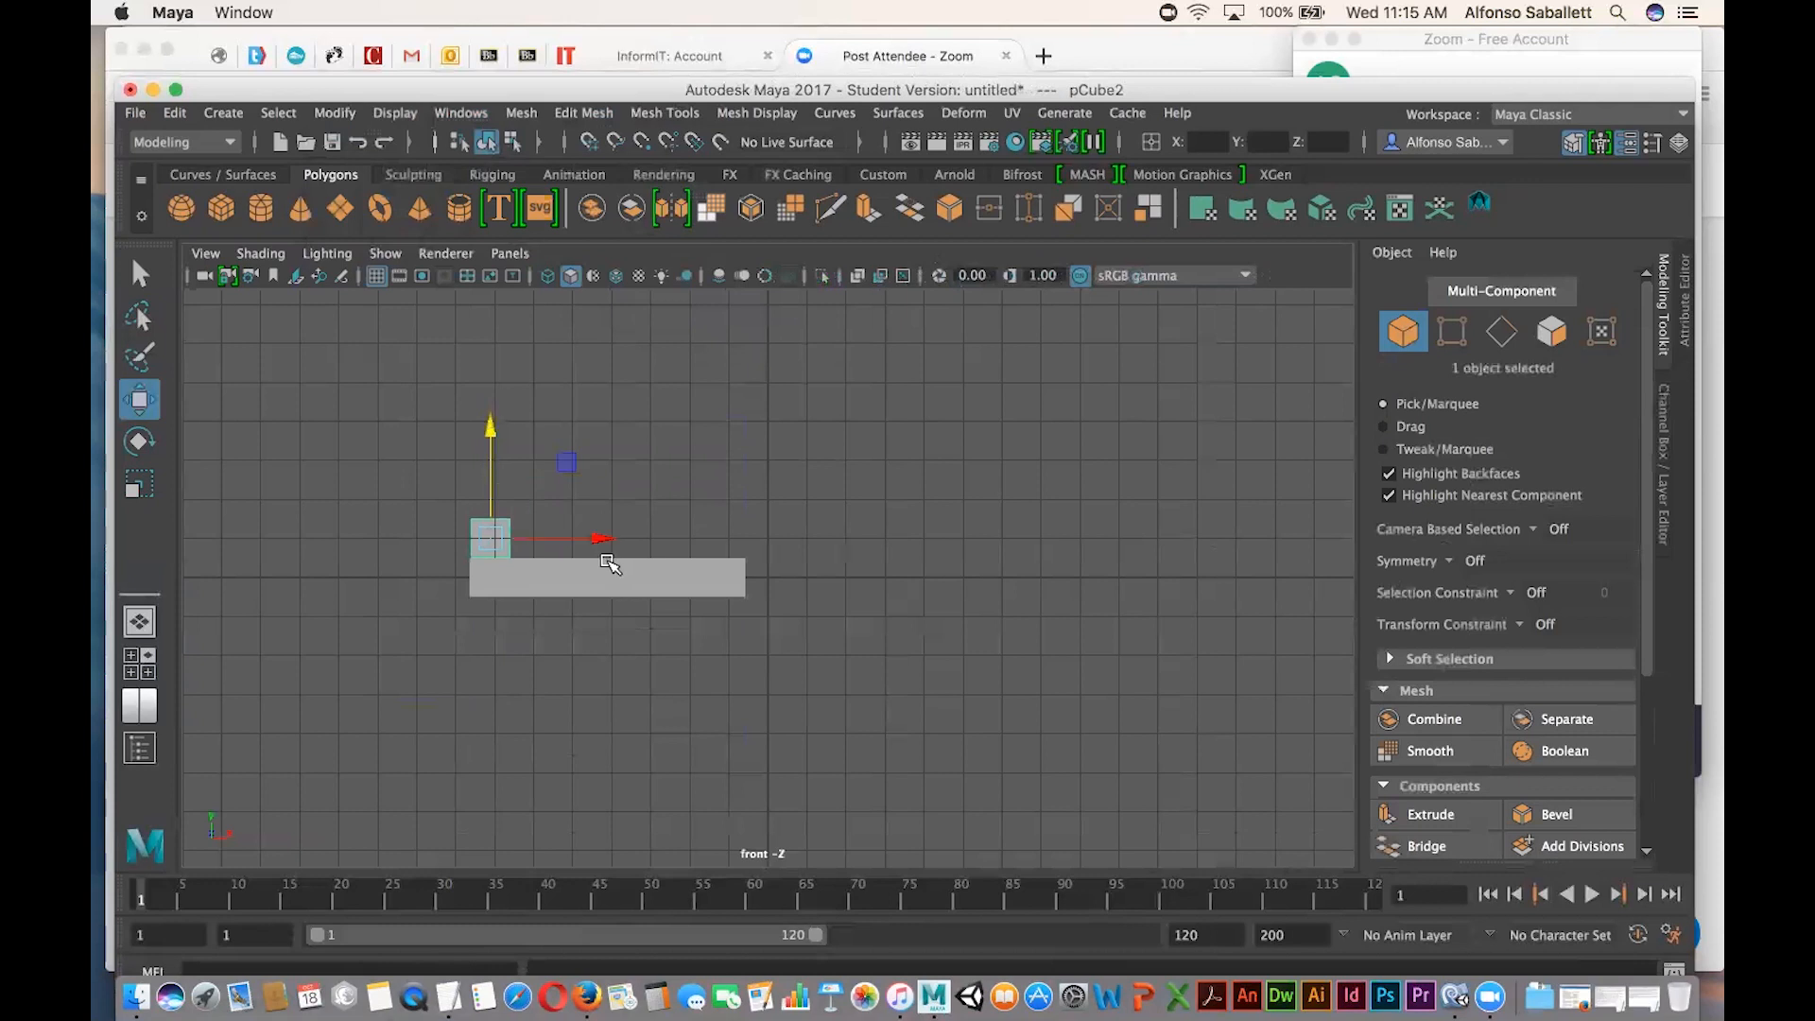
Maximize the perspective view and slide the small cube horizontally across the slab, away from its corner.
key("space")
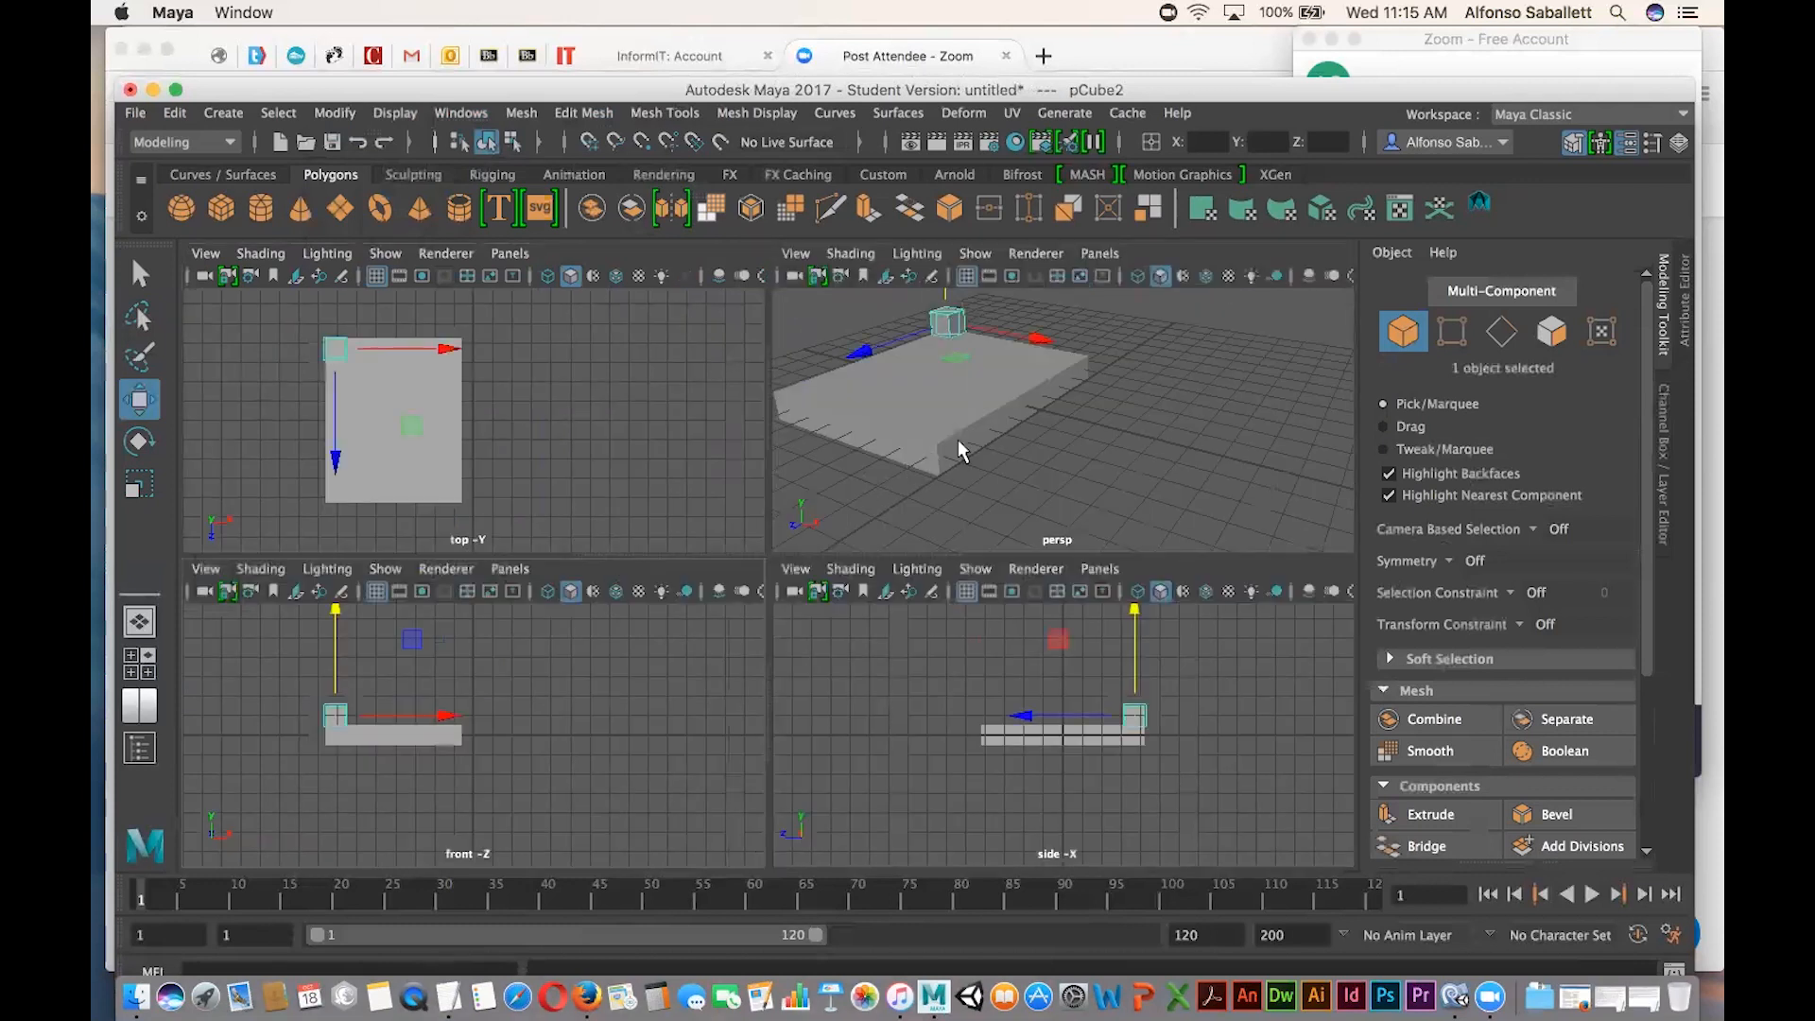
key("space")
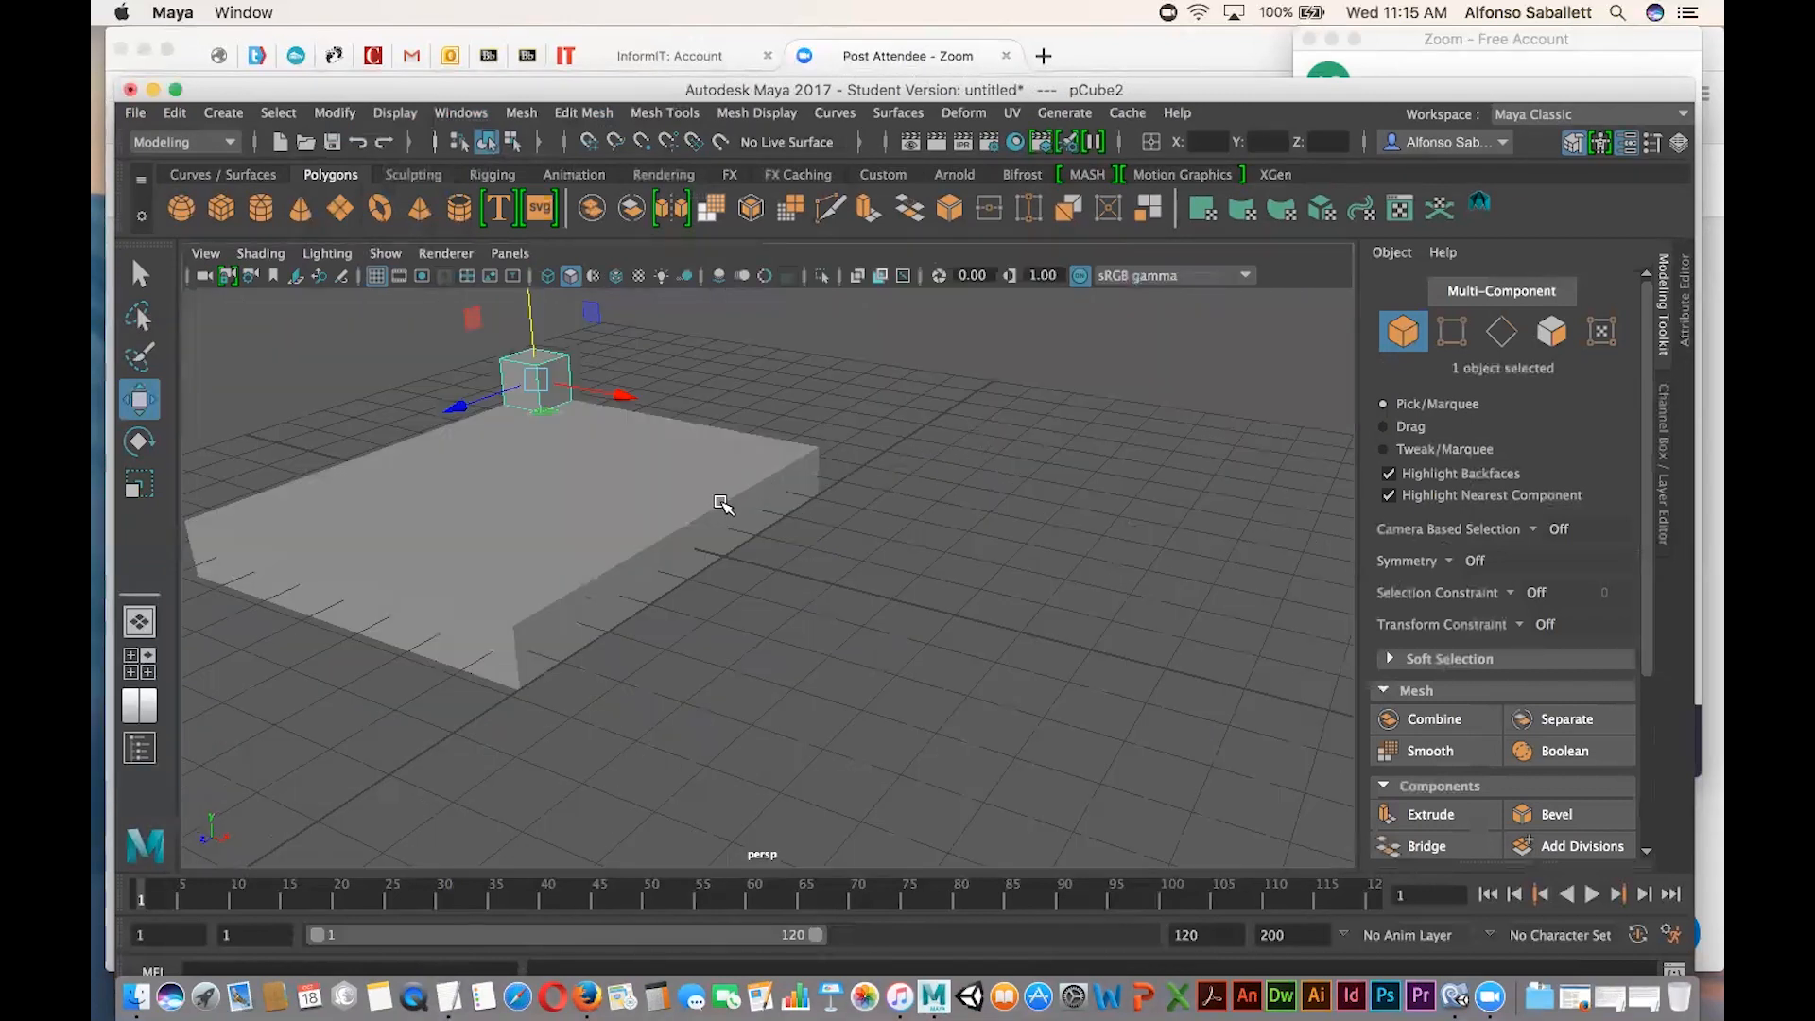
left_click_drag(539, 405, 626, 450)
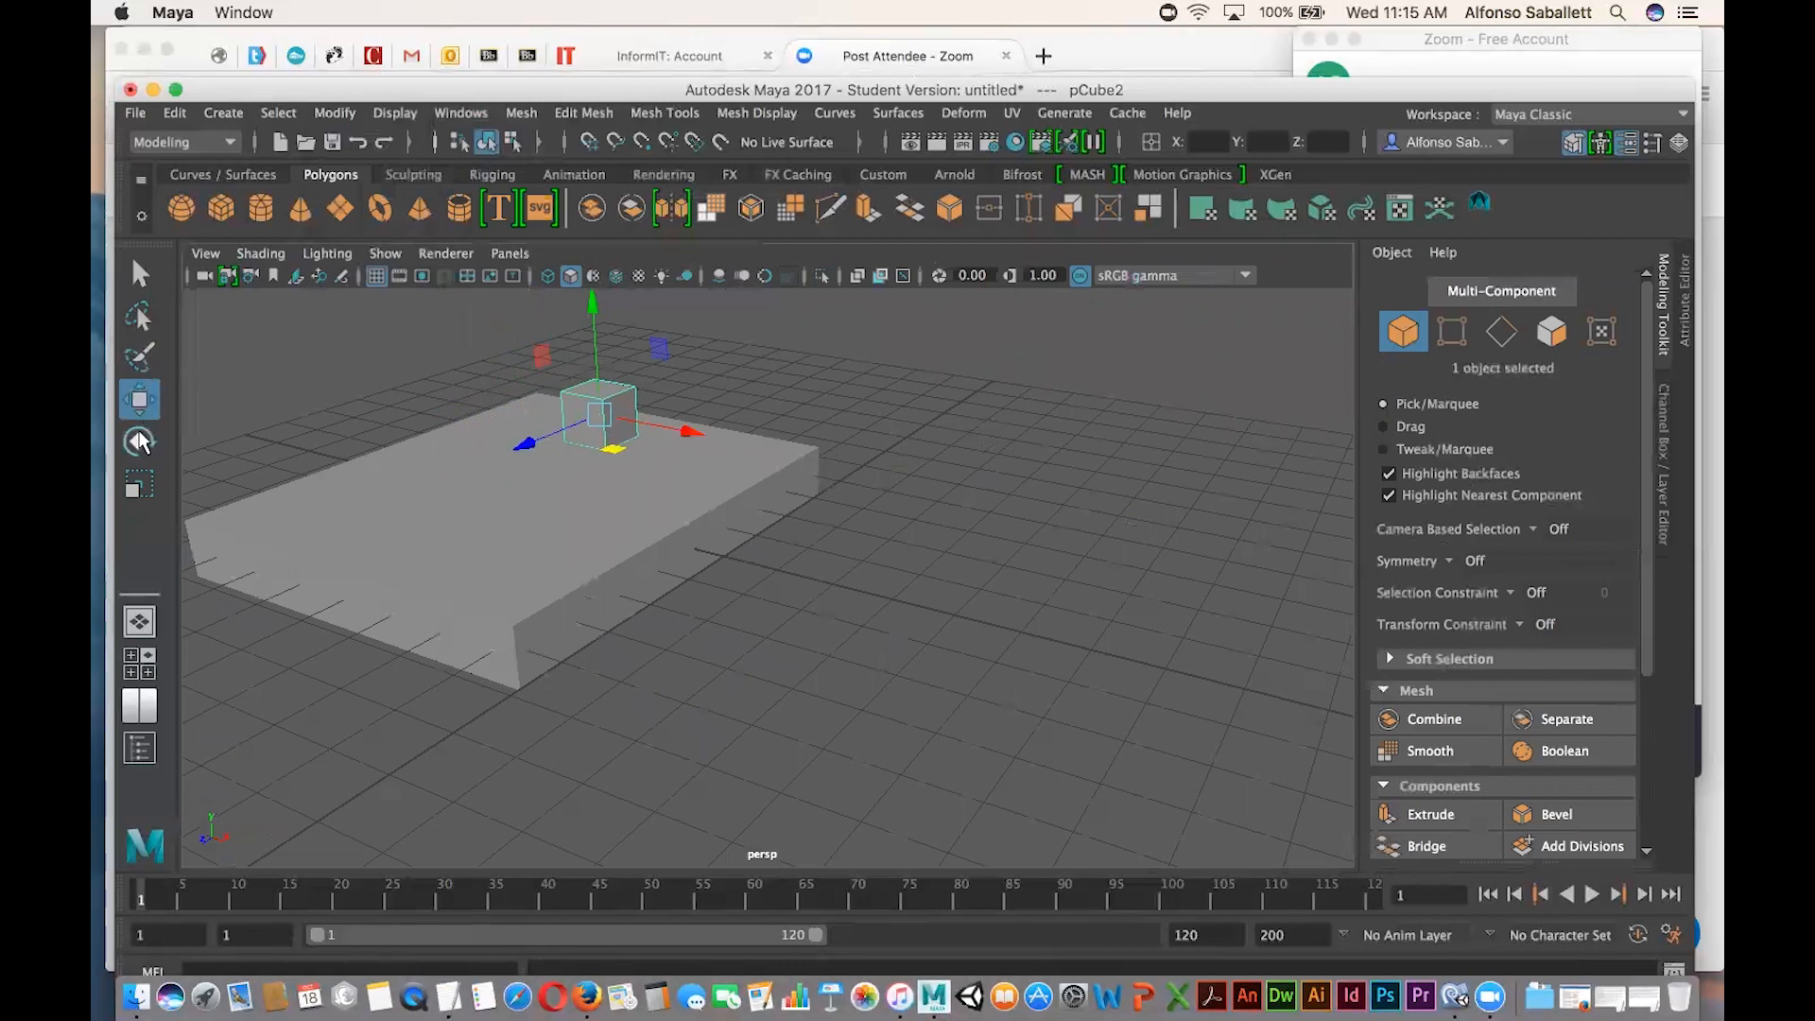
Scale the small cube along X into a long bar spanning most of the slab's width.
left_click(138, 483)
left_click_drag(684, 431, 1181, 572)
left_click_drag(524, 440, 488, 468)
mouse_move(682, 424)
left_mouse_down()
mouse_move(785, 452)
mouse_move(700, 441)
left_mouse_up()
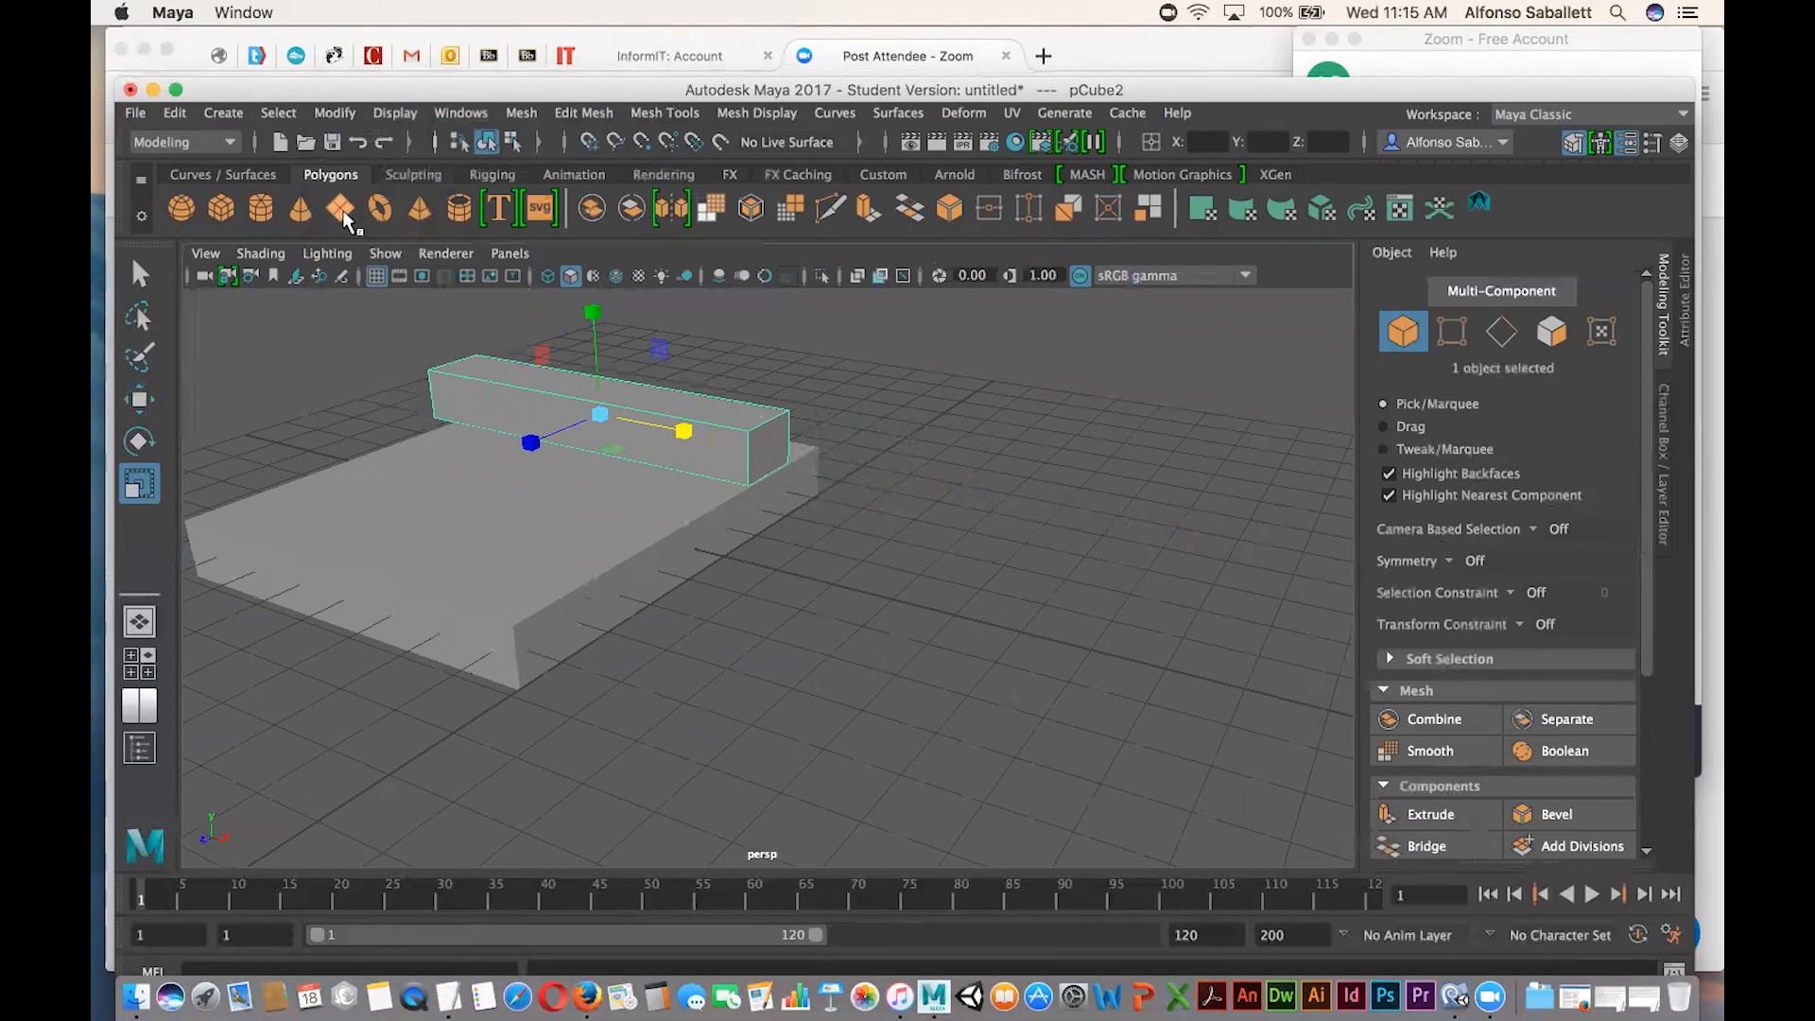
Create a polygon cylinder, raise it along Y and move it along negative X onto the slab.
left_click(261, 207)
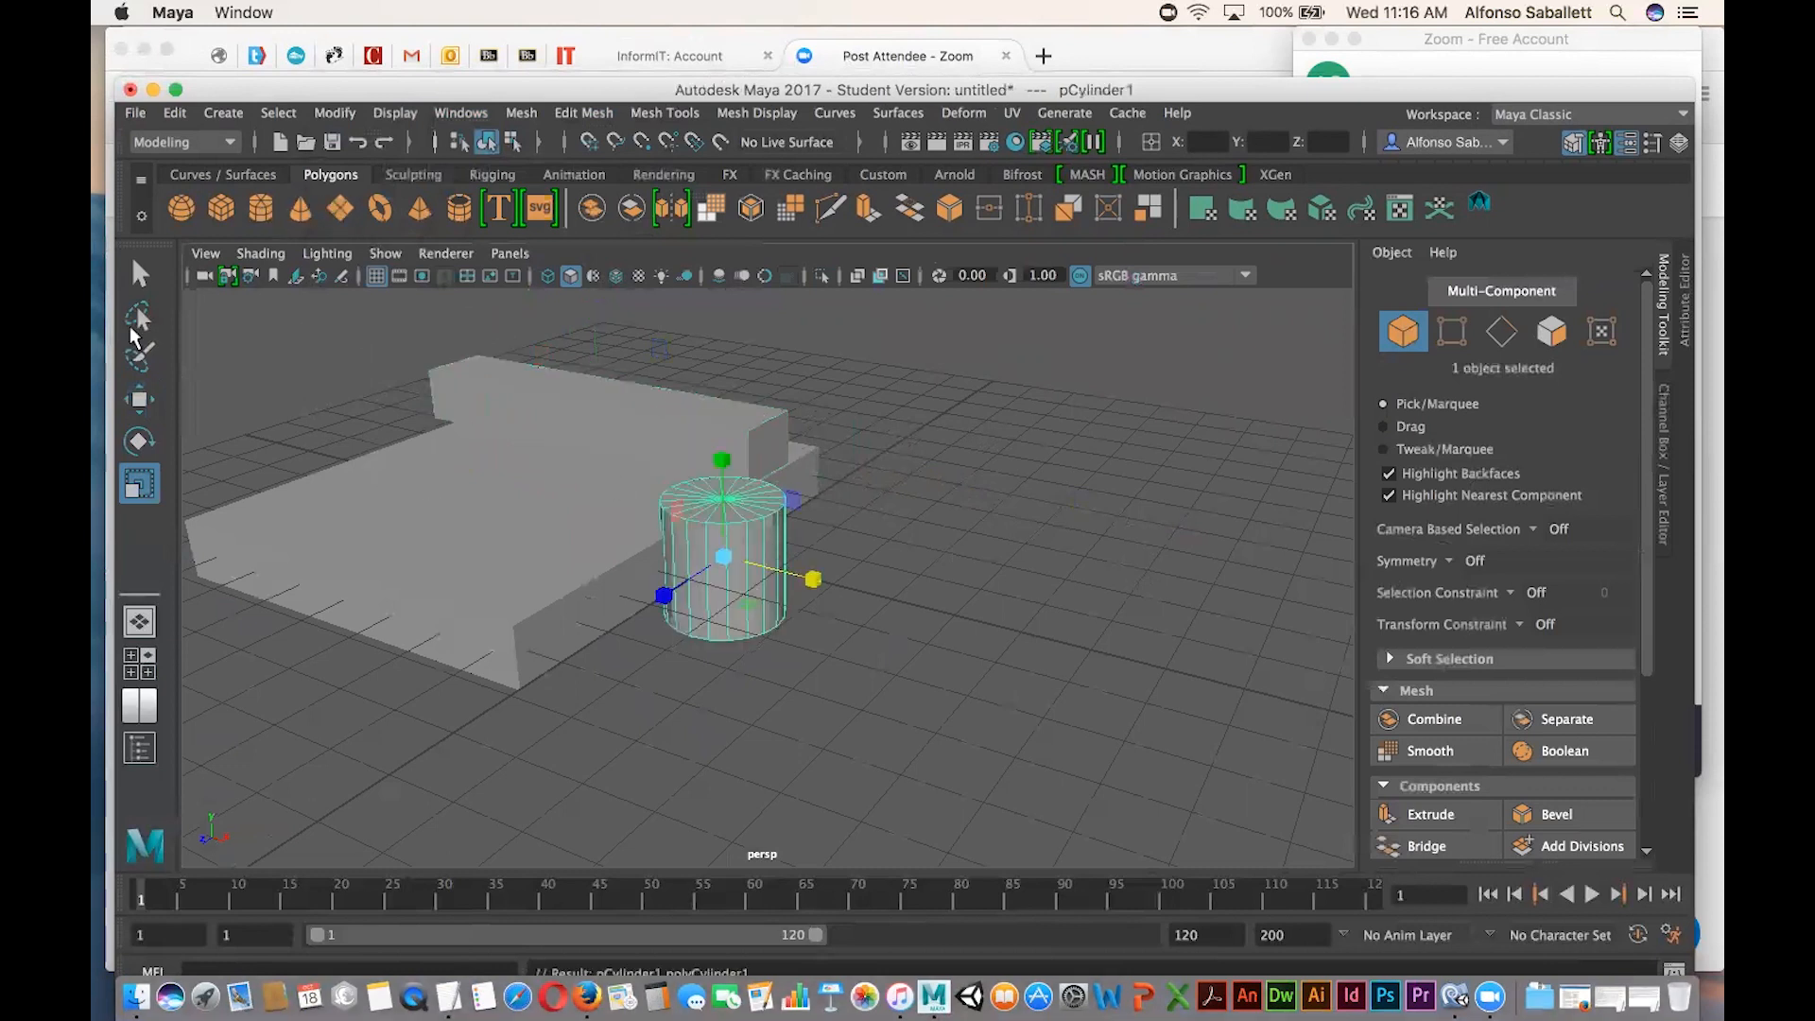
left_click(137, 407)
left_click_drag(718, 477, 713, 386)
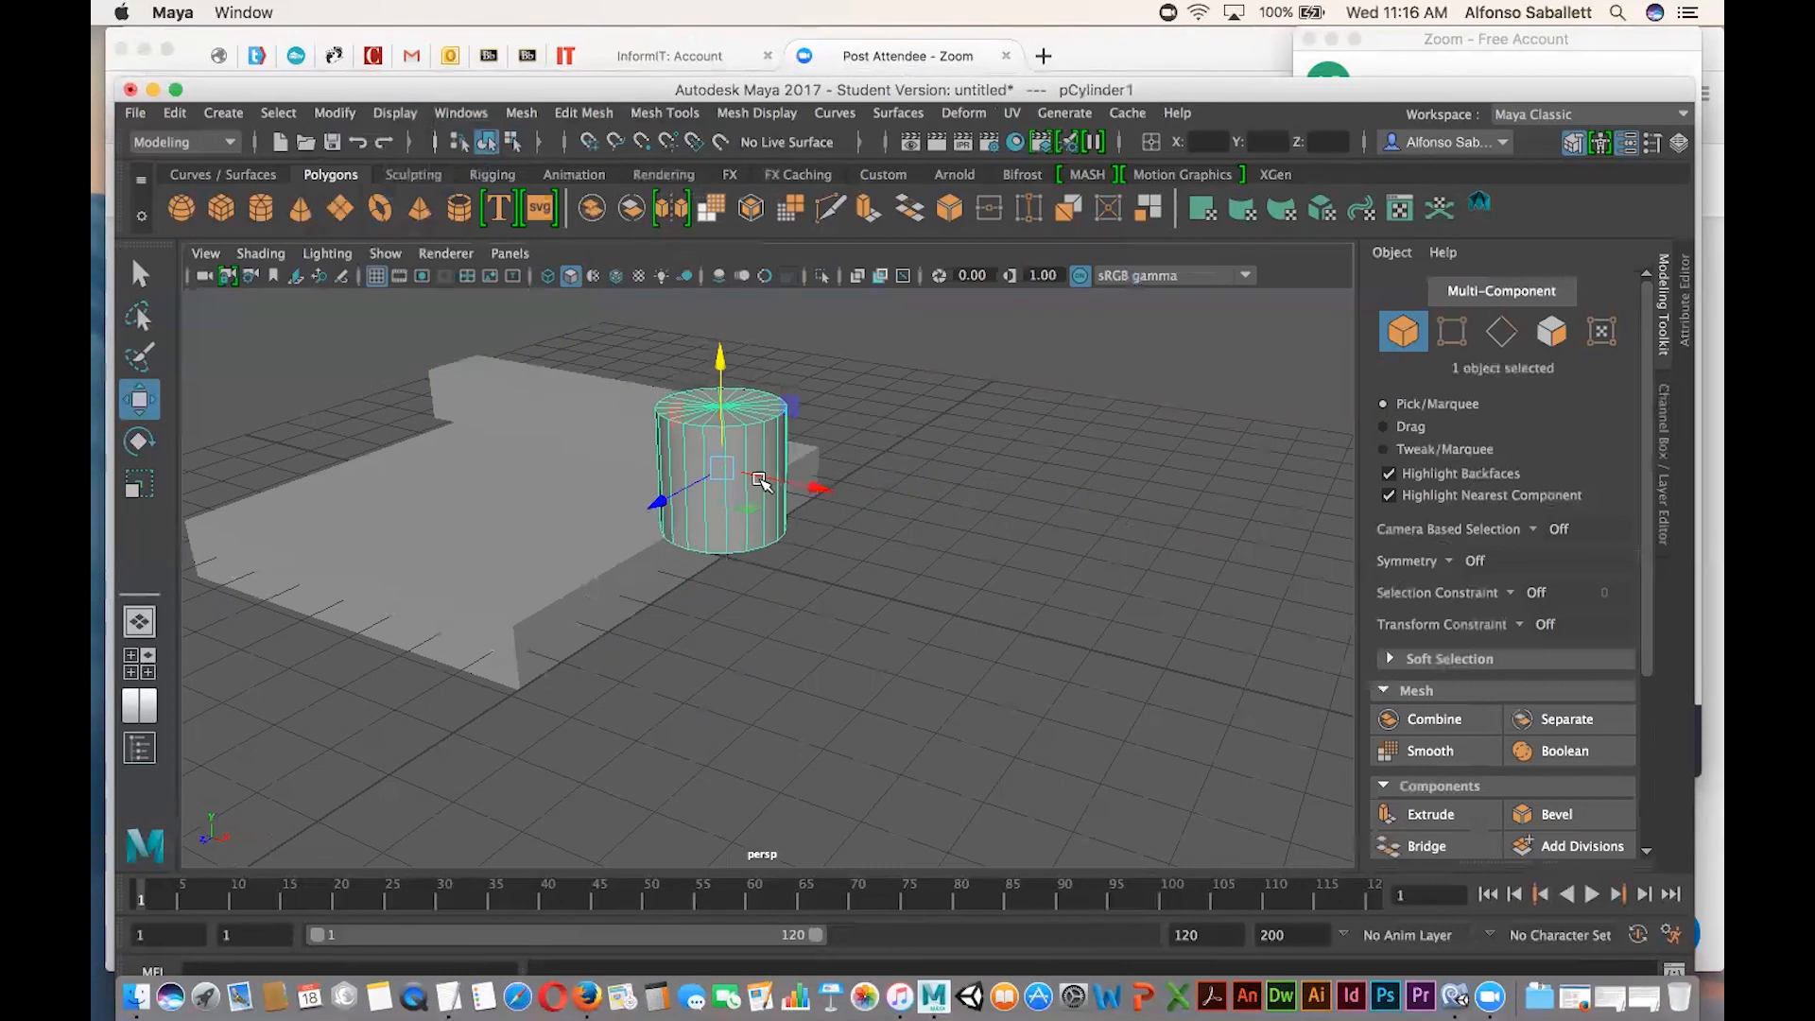
left_click_drag(810, 486, 592, 487)
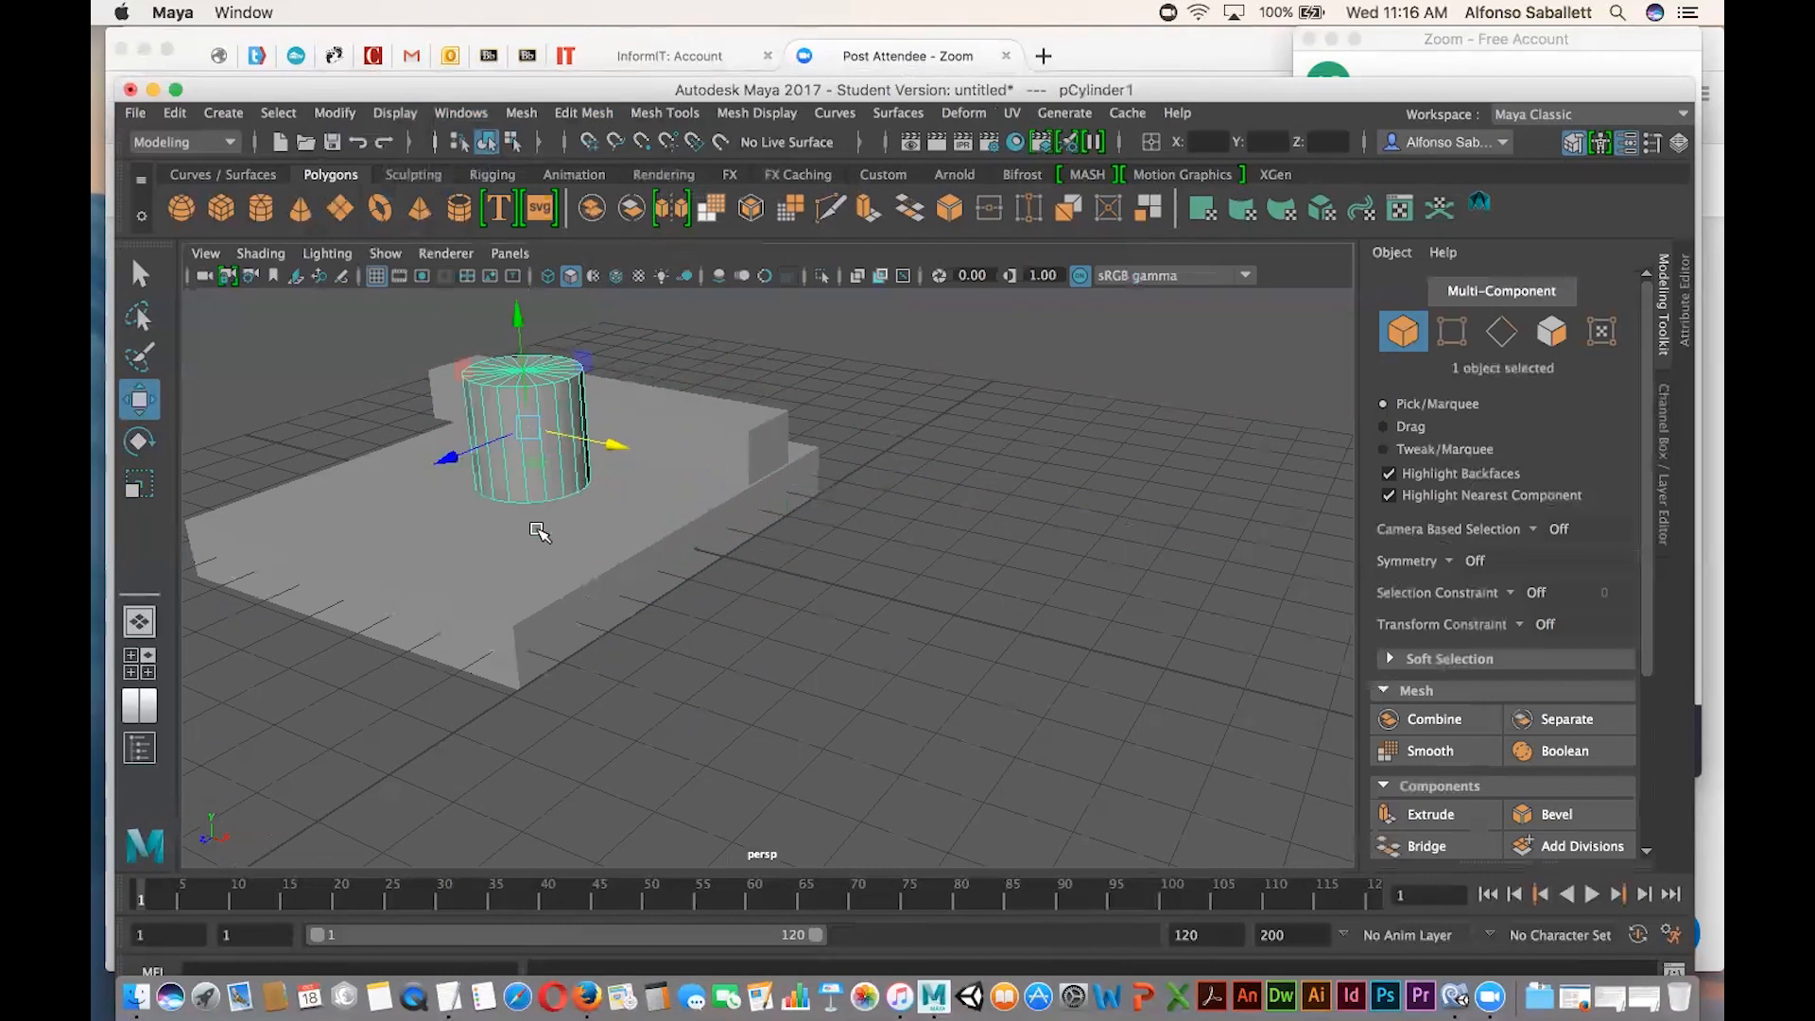
Insert three edge loops across the slab's front half with the Insert Edge Loop tool.
left_click(498, 563)
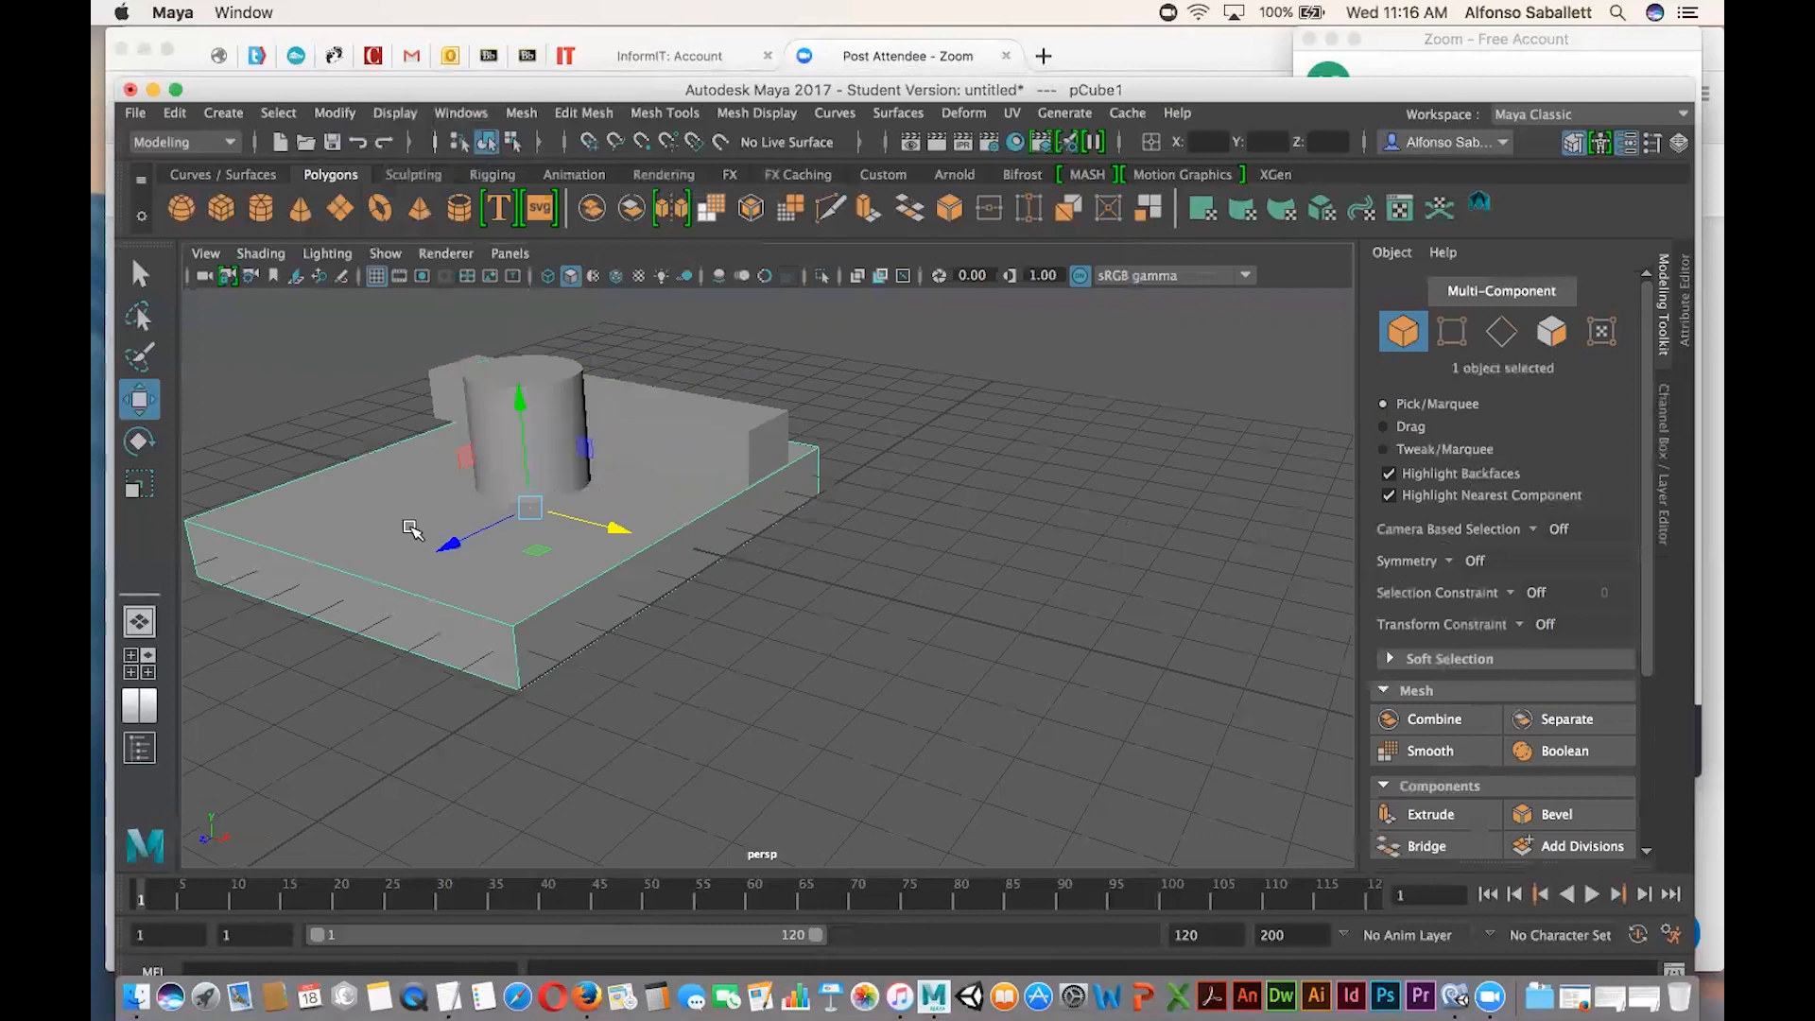
left_click(610, 115)
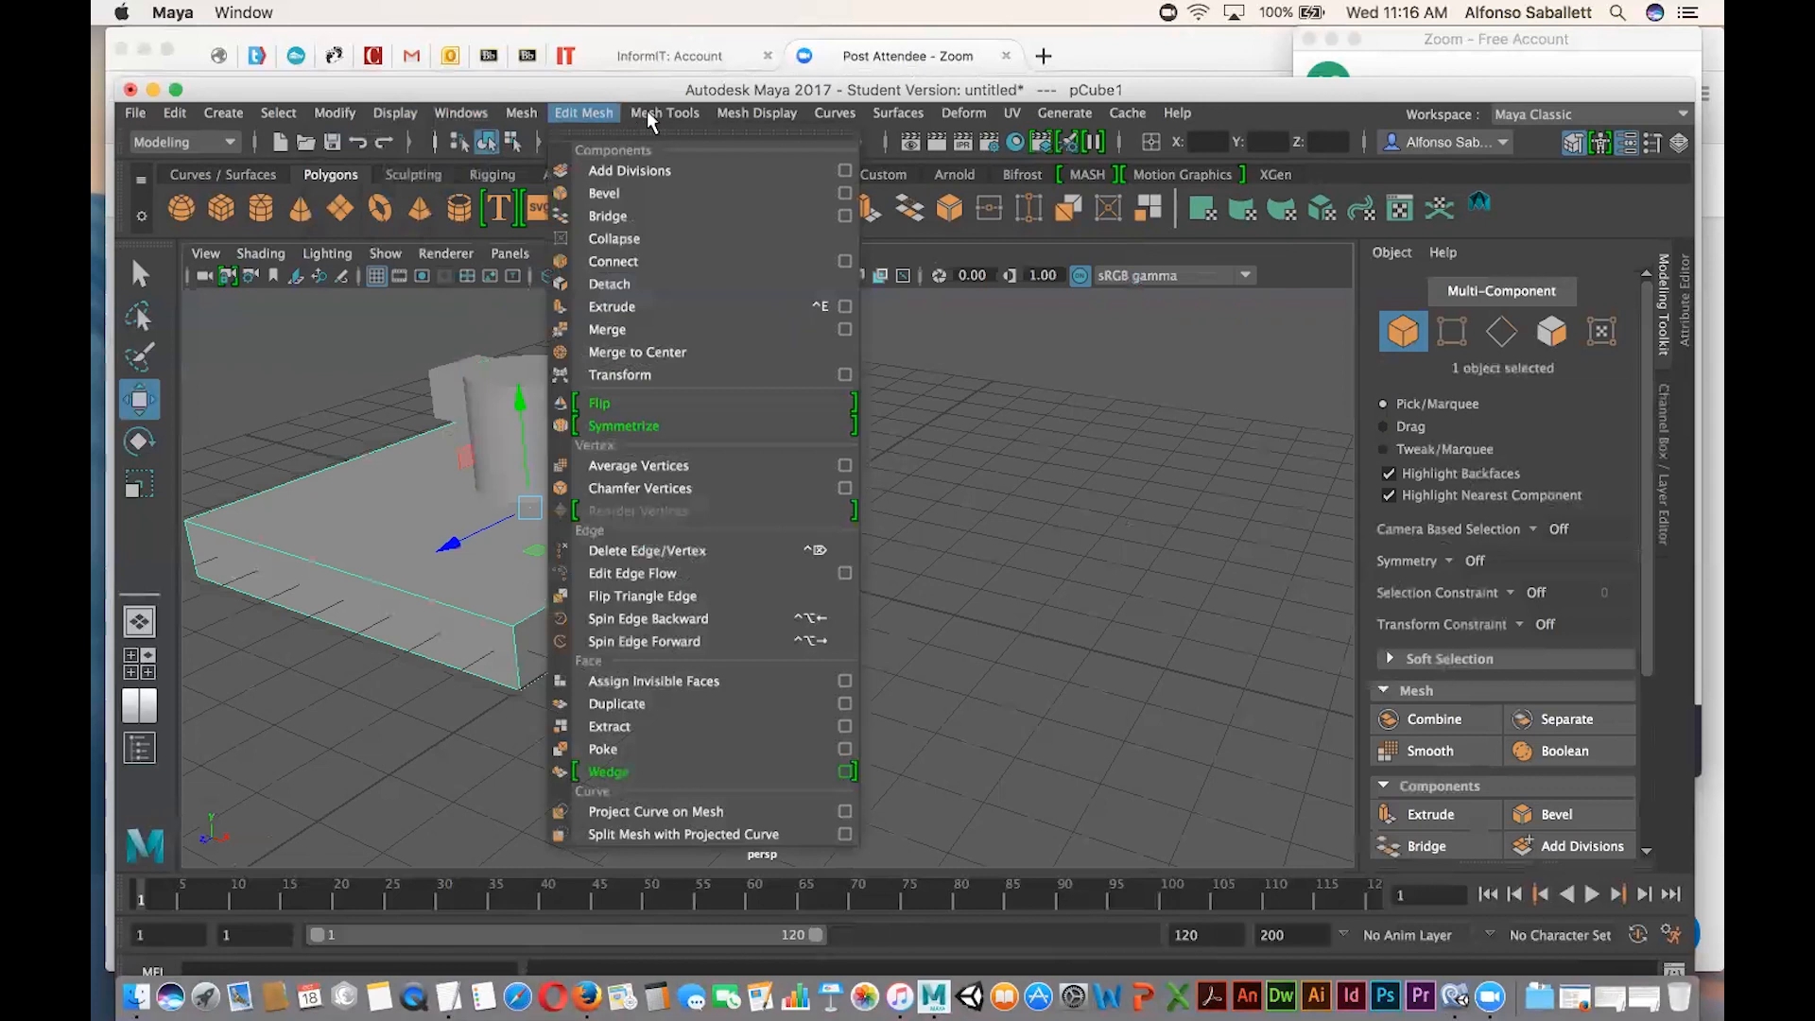
mouse_move(646, 110)
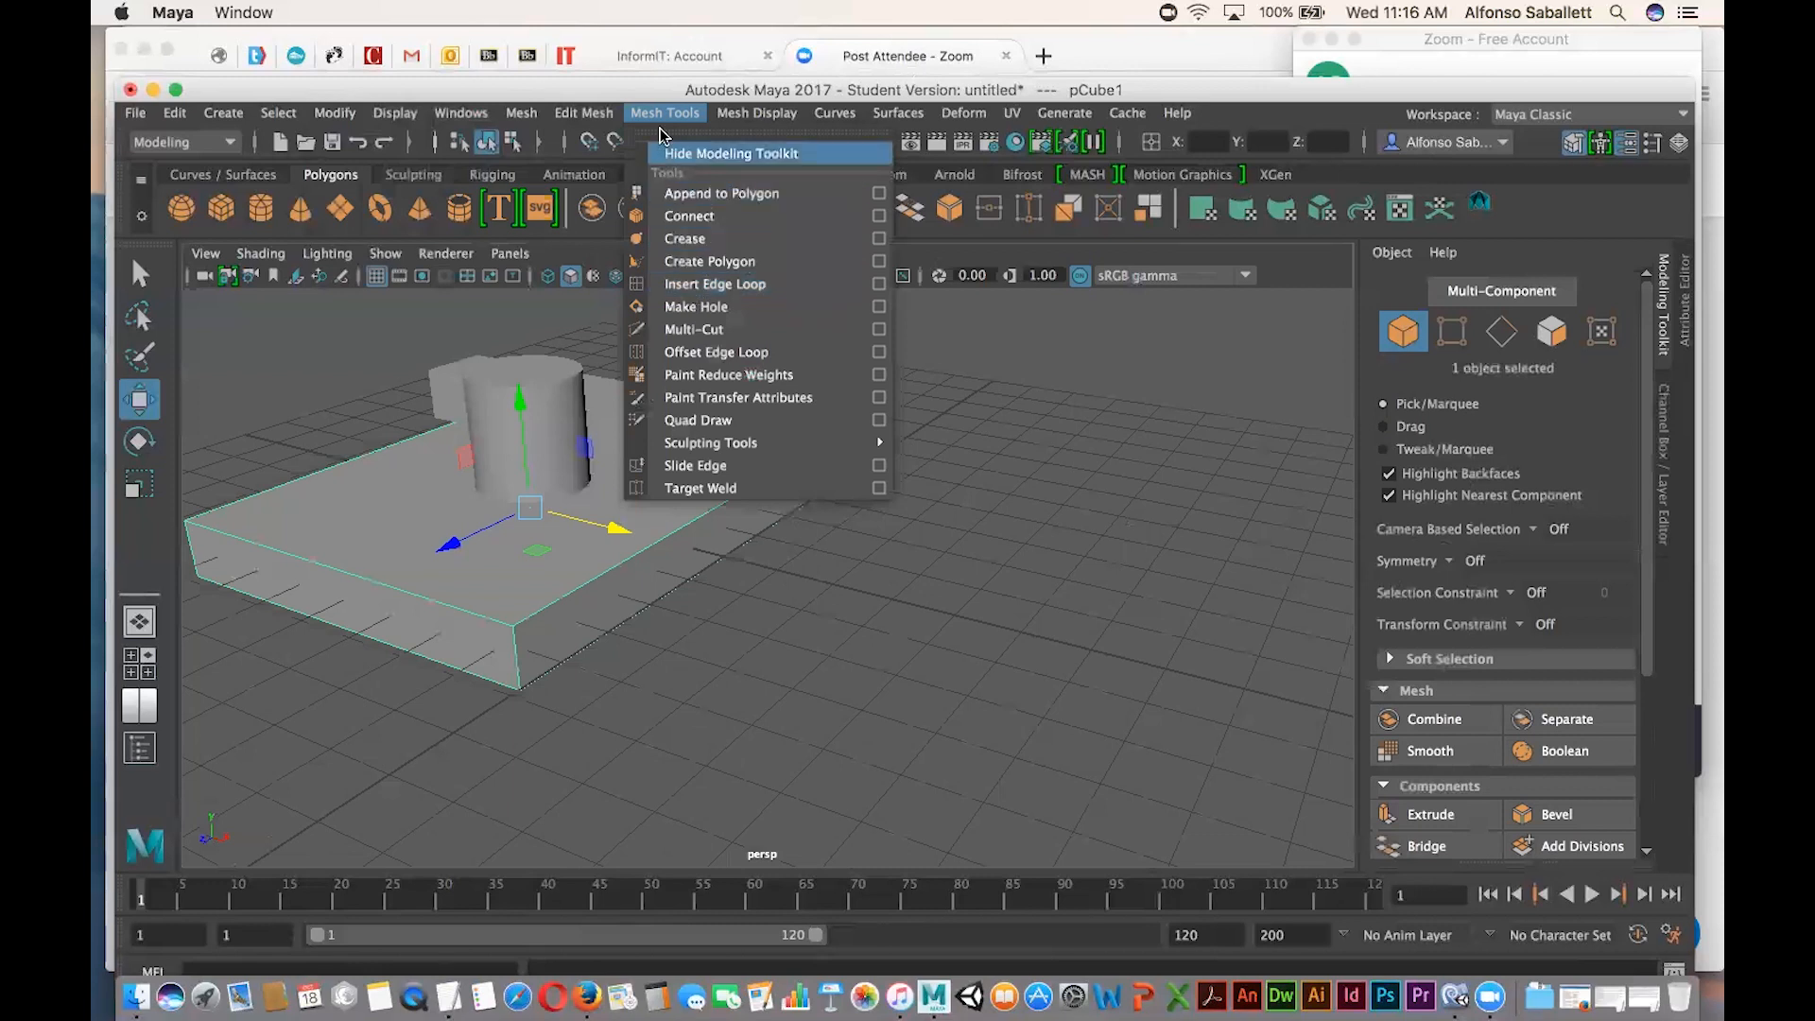
left_click(687, 283)
left_click(569, 603)
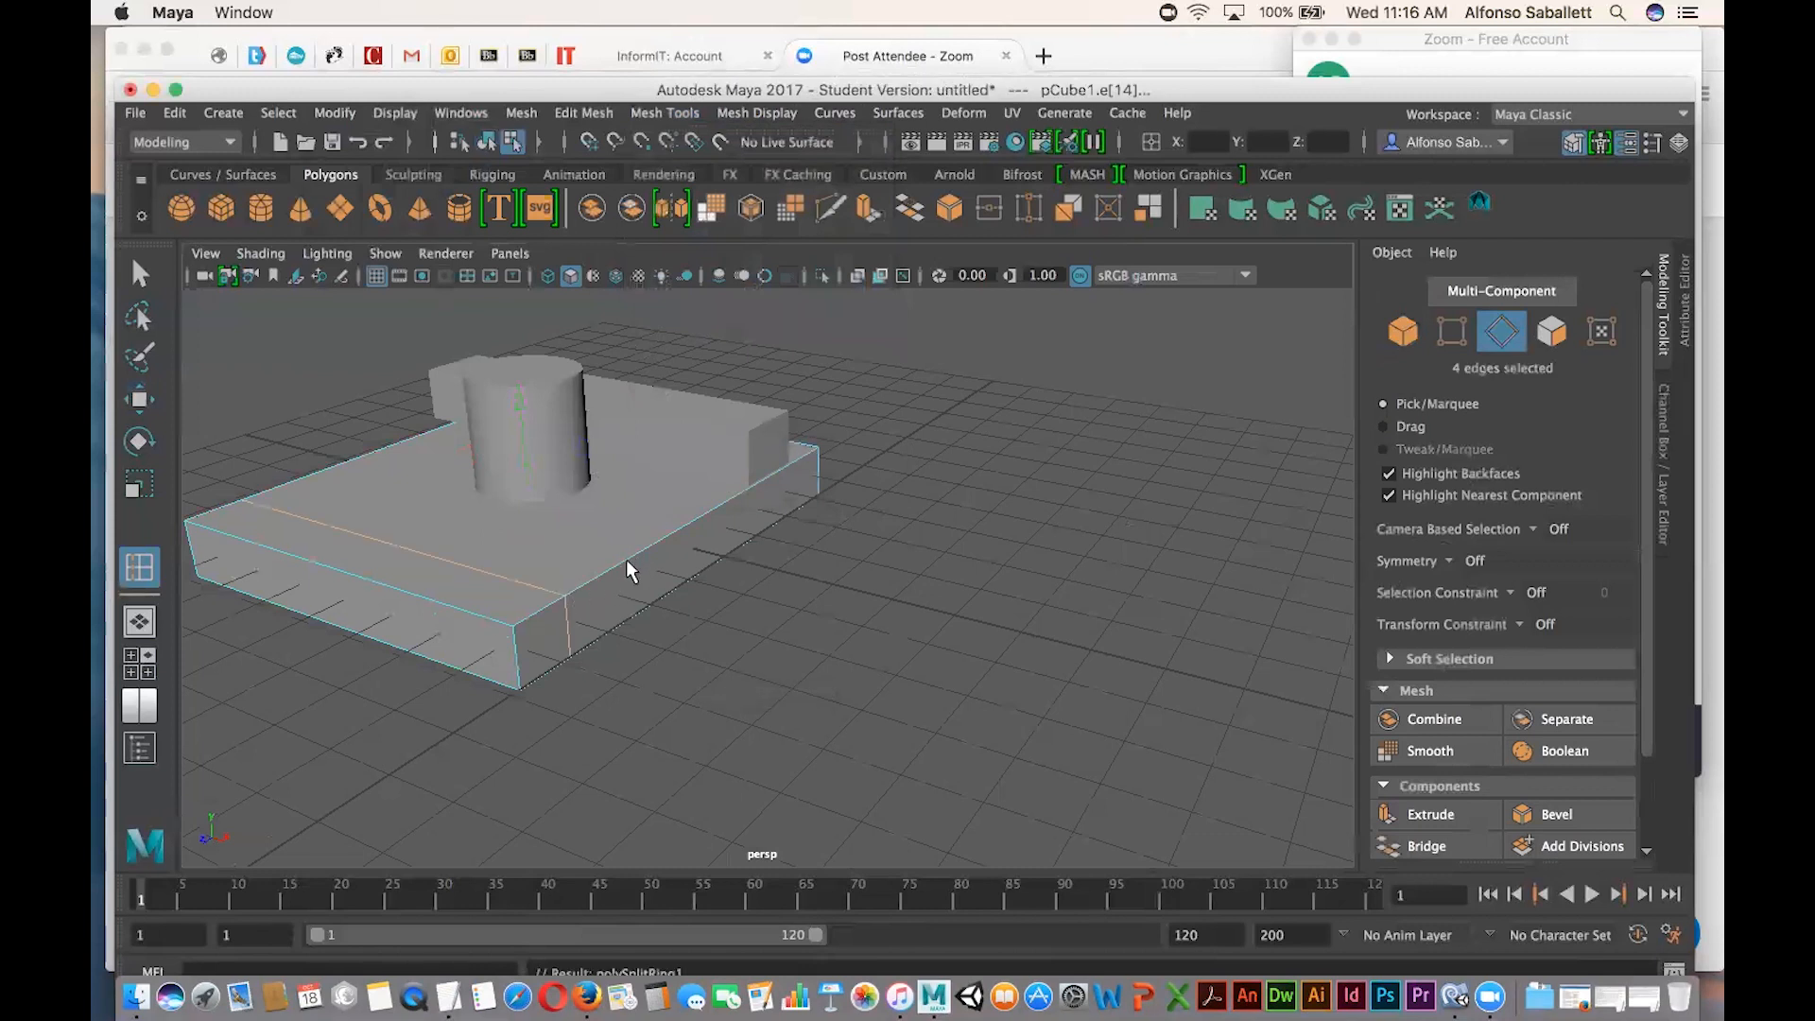
left_click(626, 558)
left_click(664, 535)
Switch the slab to vertex selection and pull the frontmost inserted loop's top side vertex away from its place, leaving it deselected.
left_click(1452, 331)
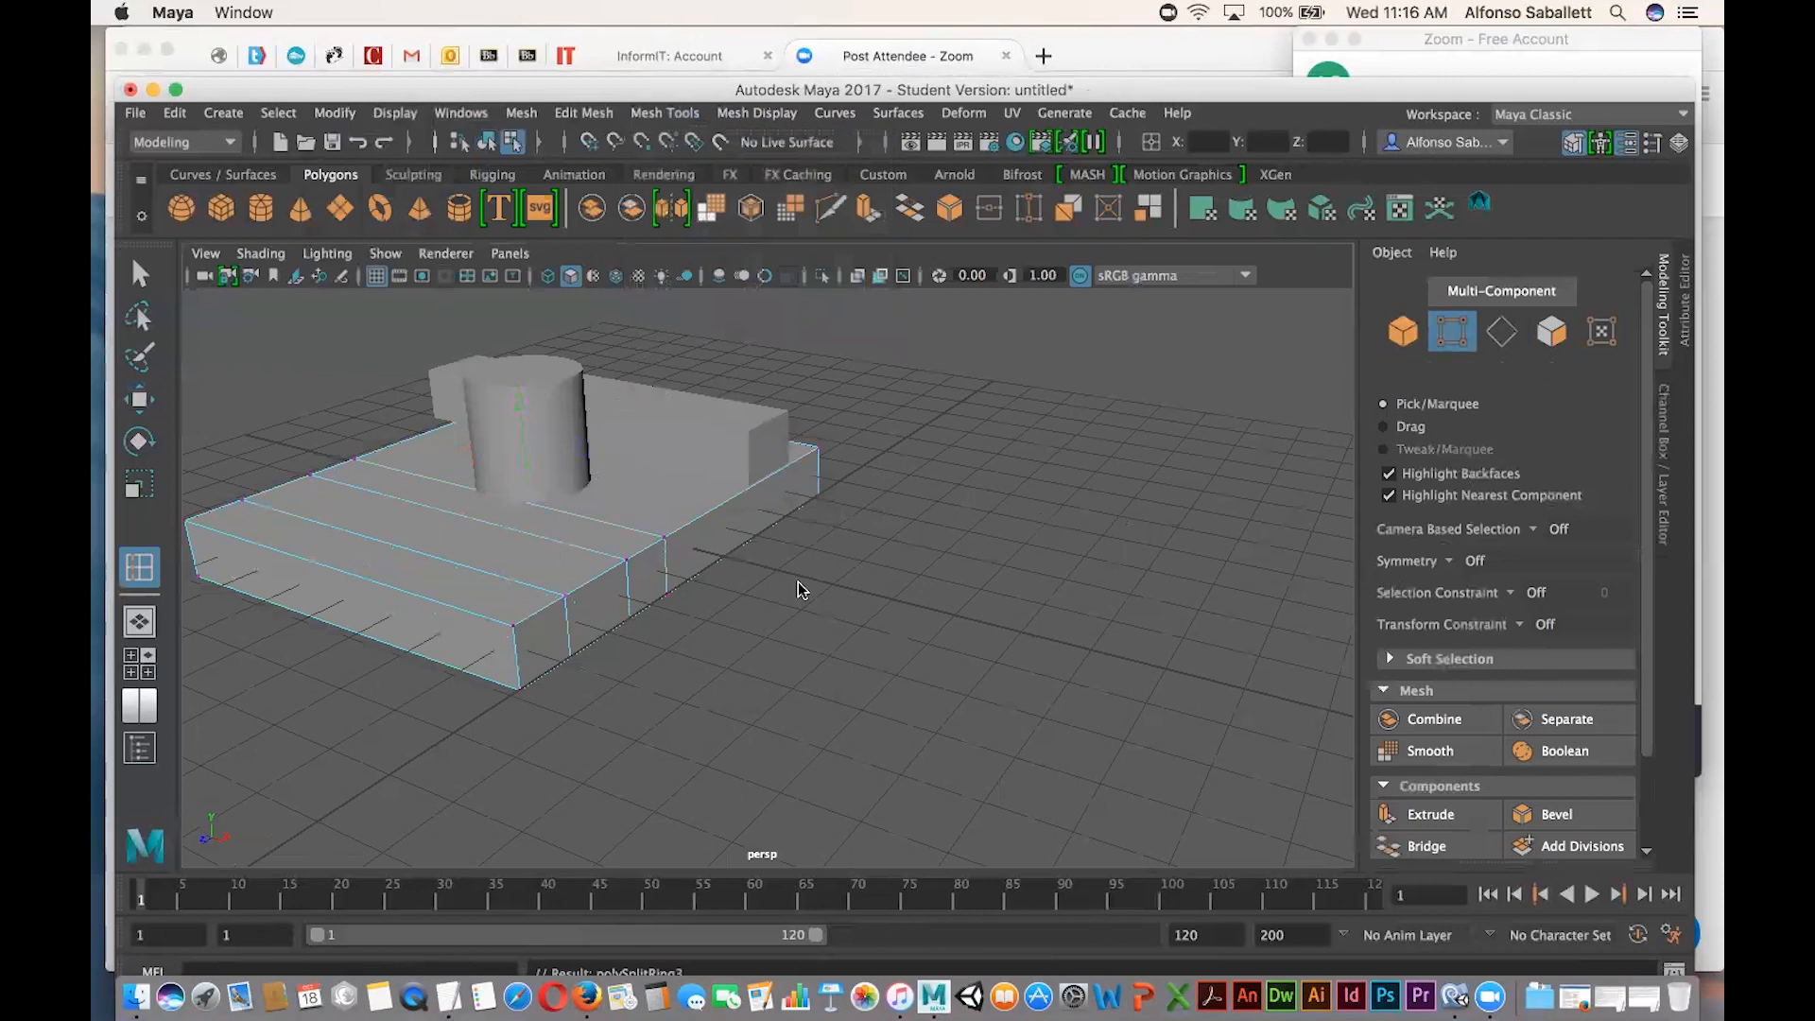
left_click(564, 601)
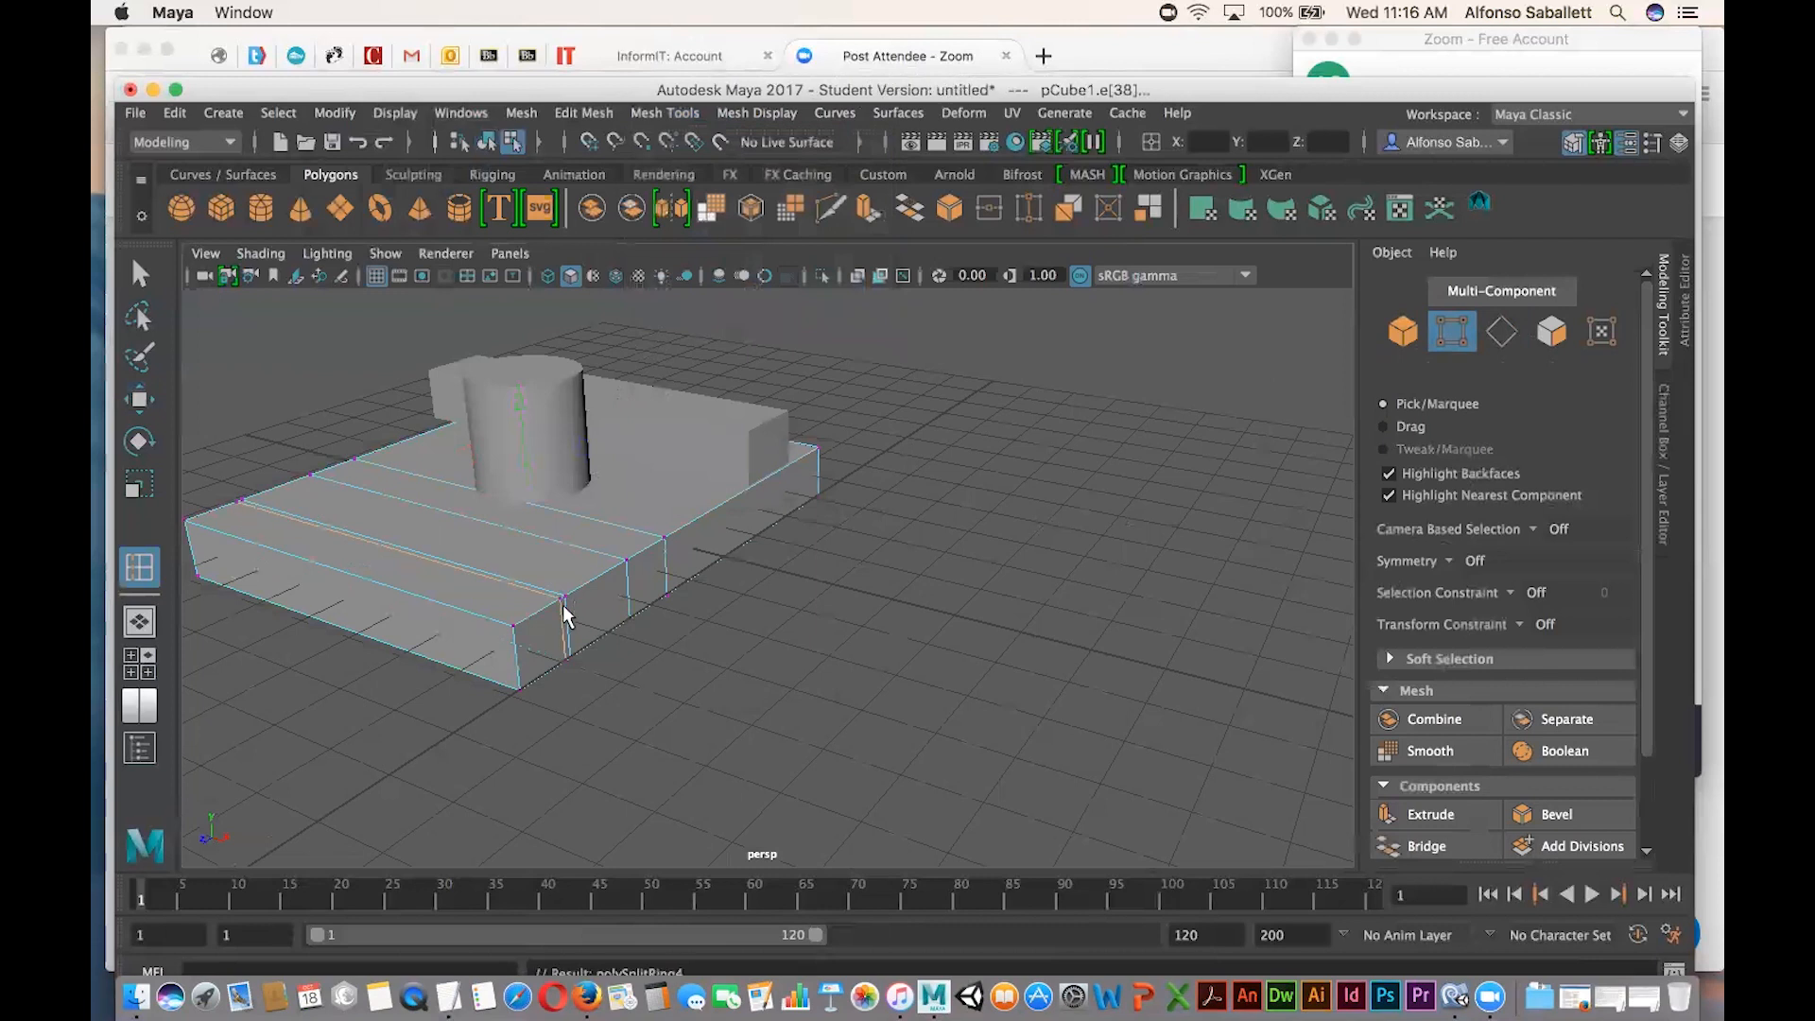
key("super+z")
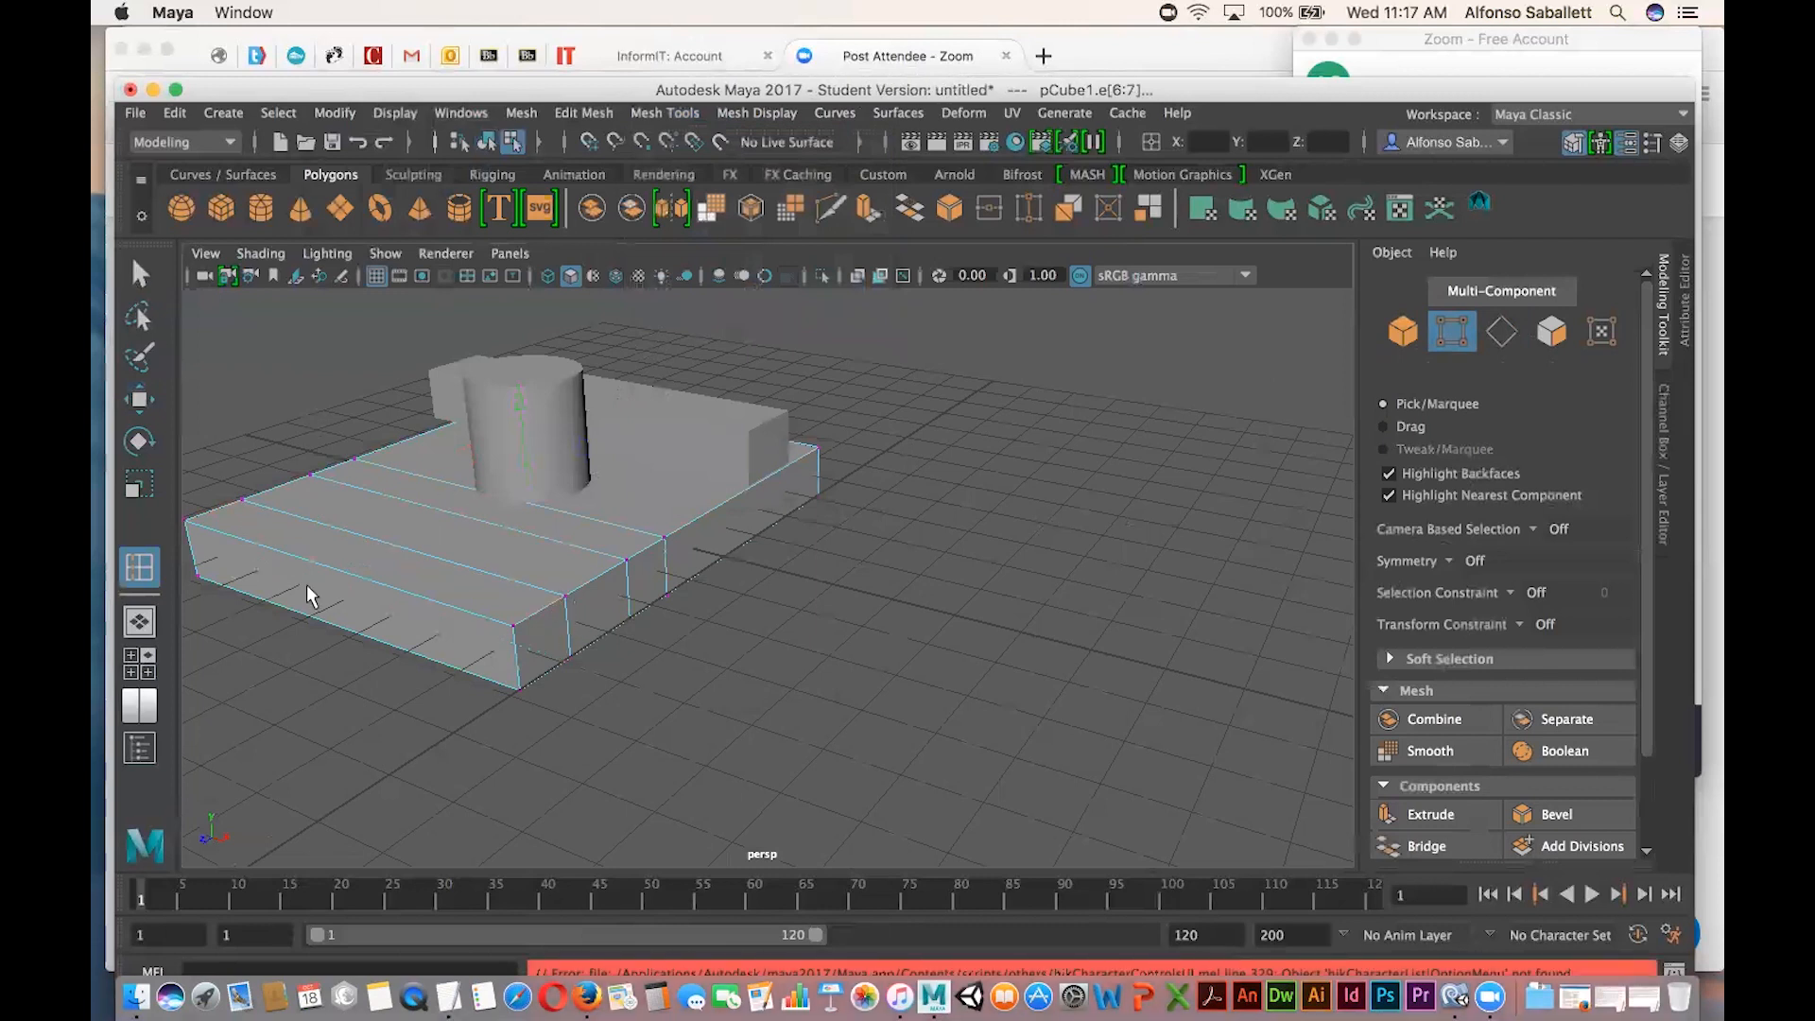
left_click(149, 289)
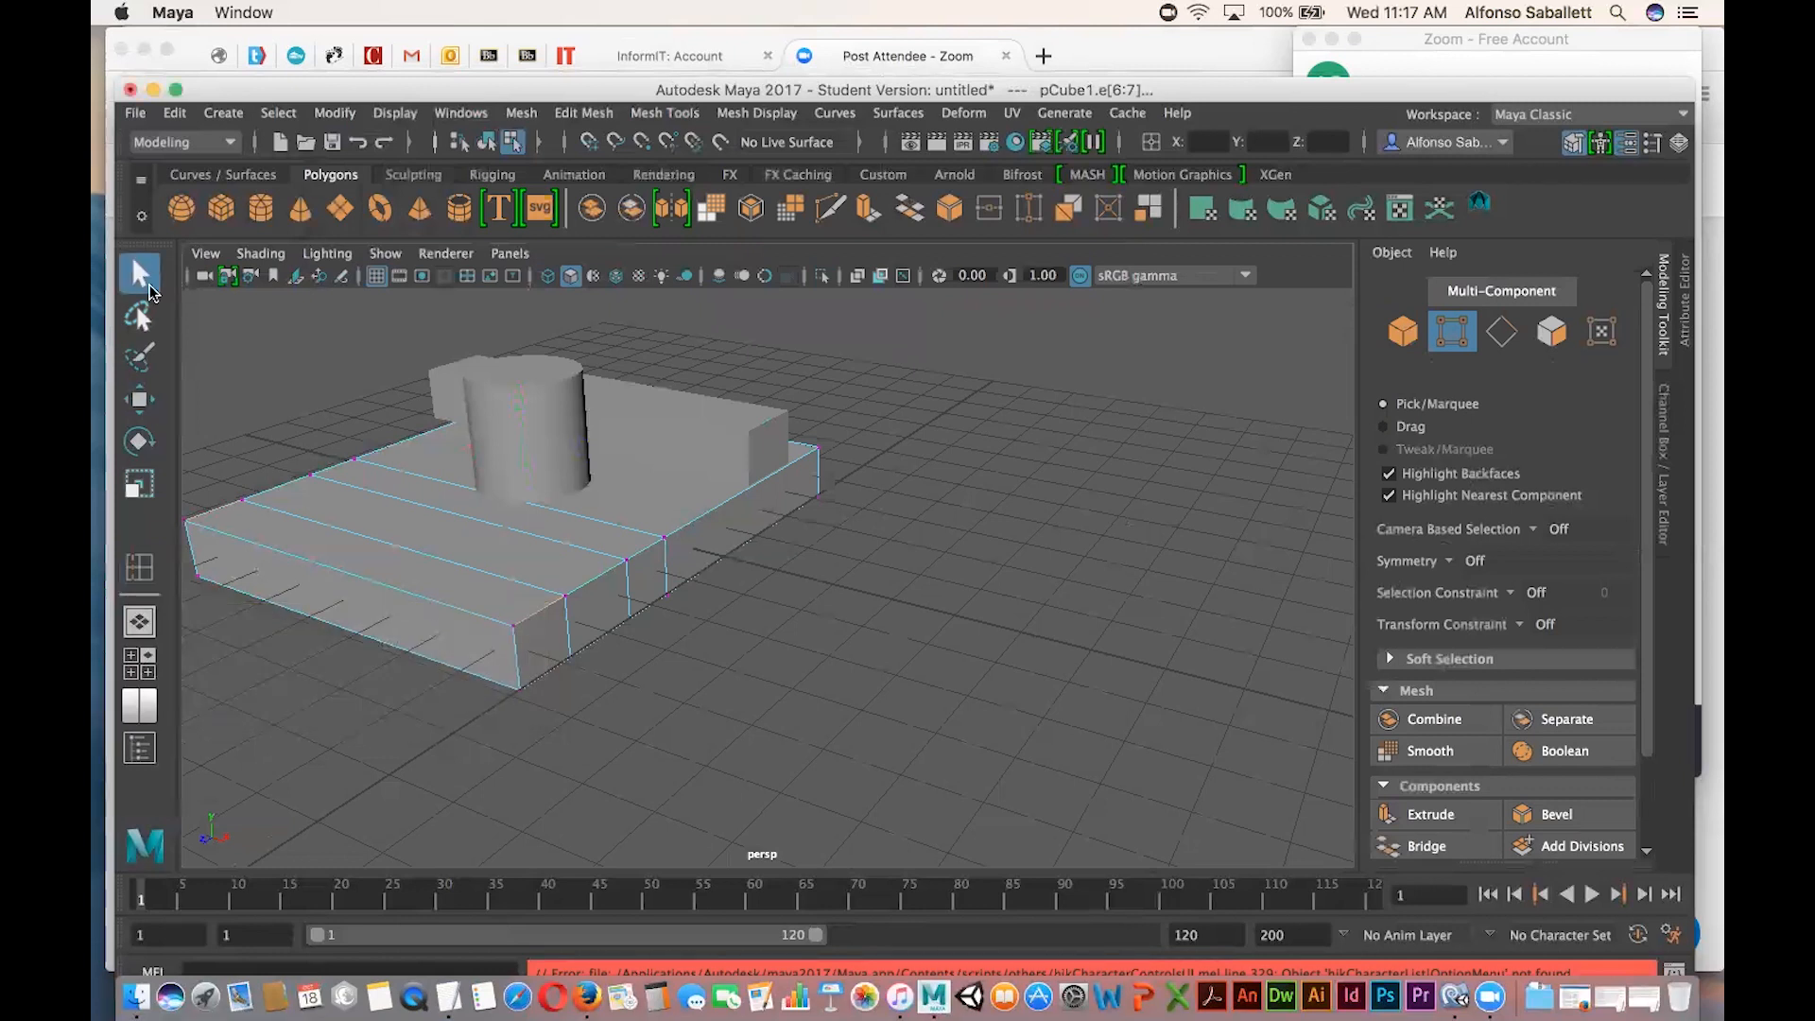
left_click(564, 594)
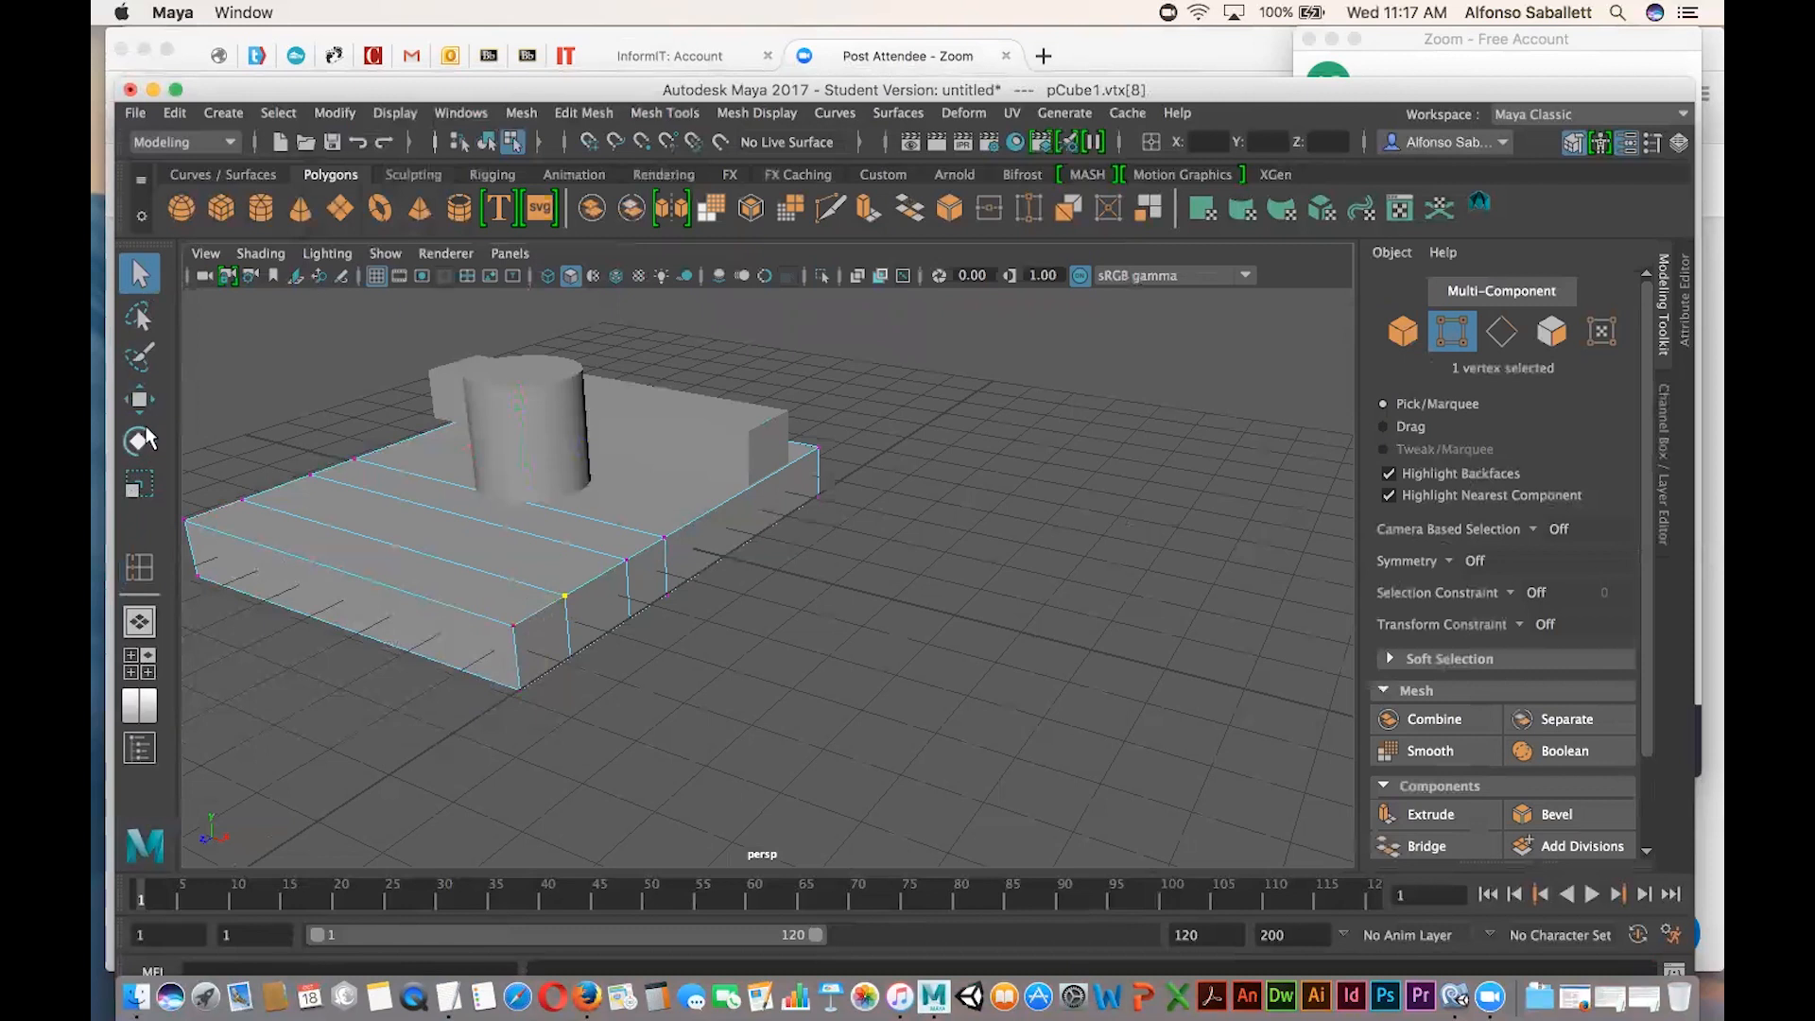
left_click(139, 402)
left_click_drag(635, 630, 712, 640)
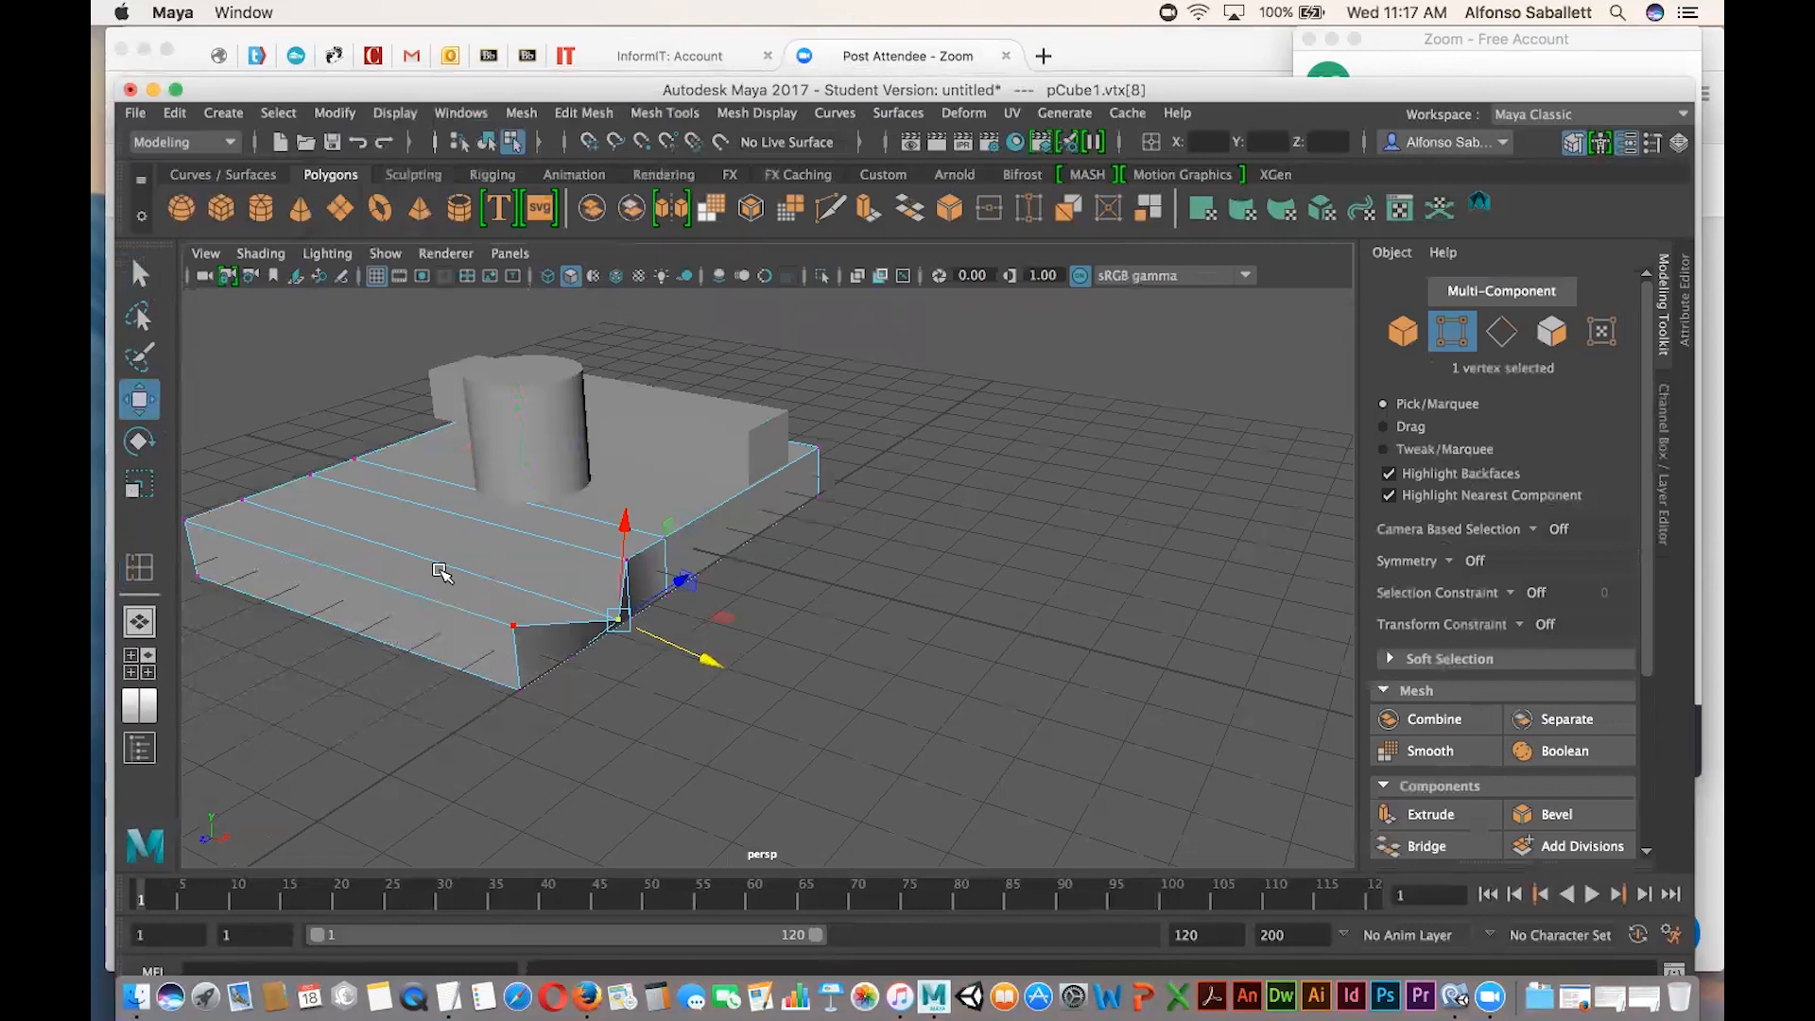
left_click(798, 639)
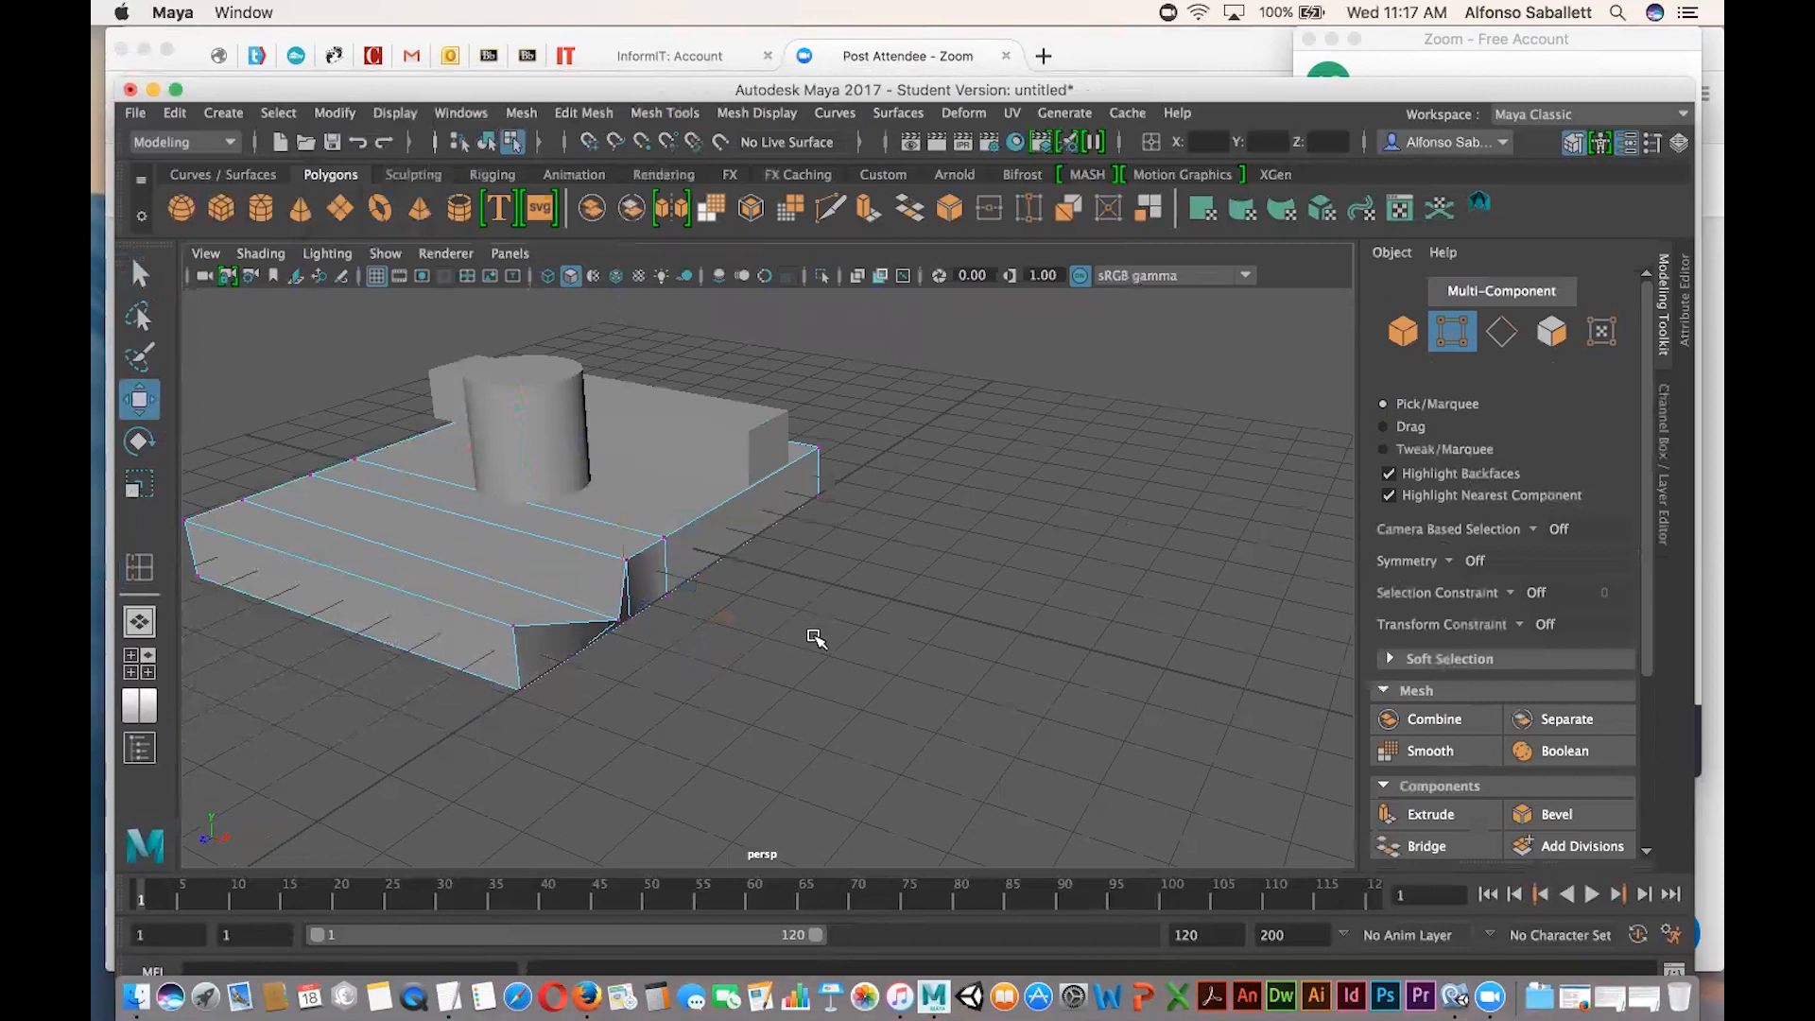
Search the menu commands for "move tool" and examine the Modify commands, including the transformation tools.
left_click(1170, 110)
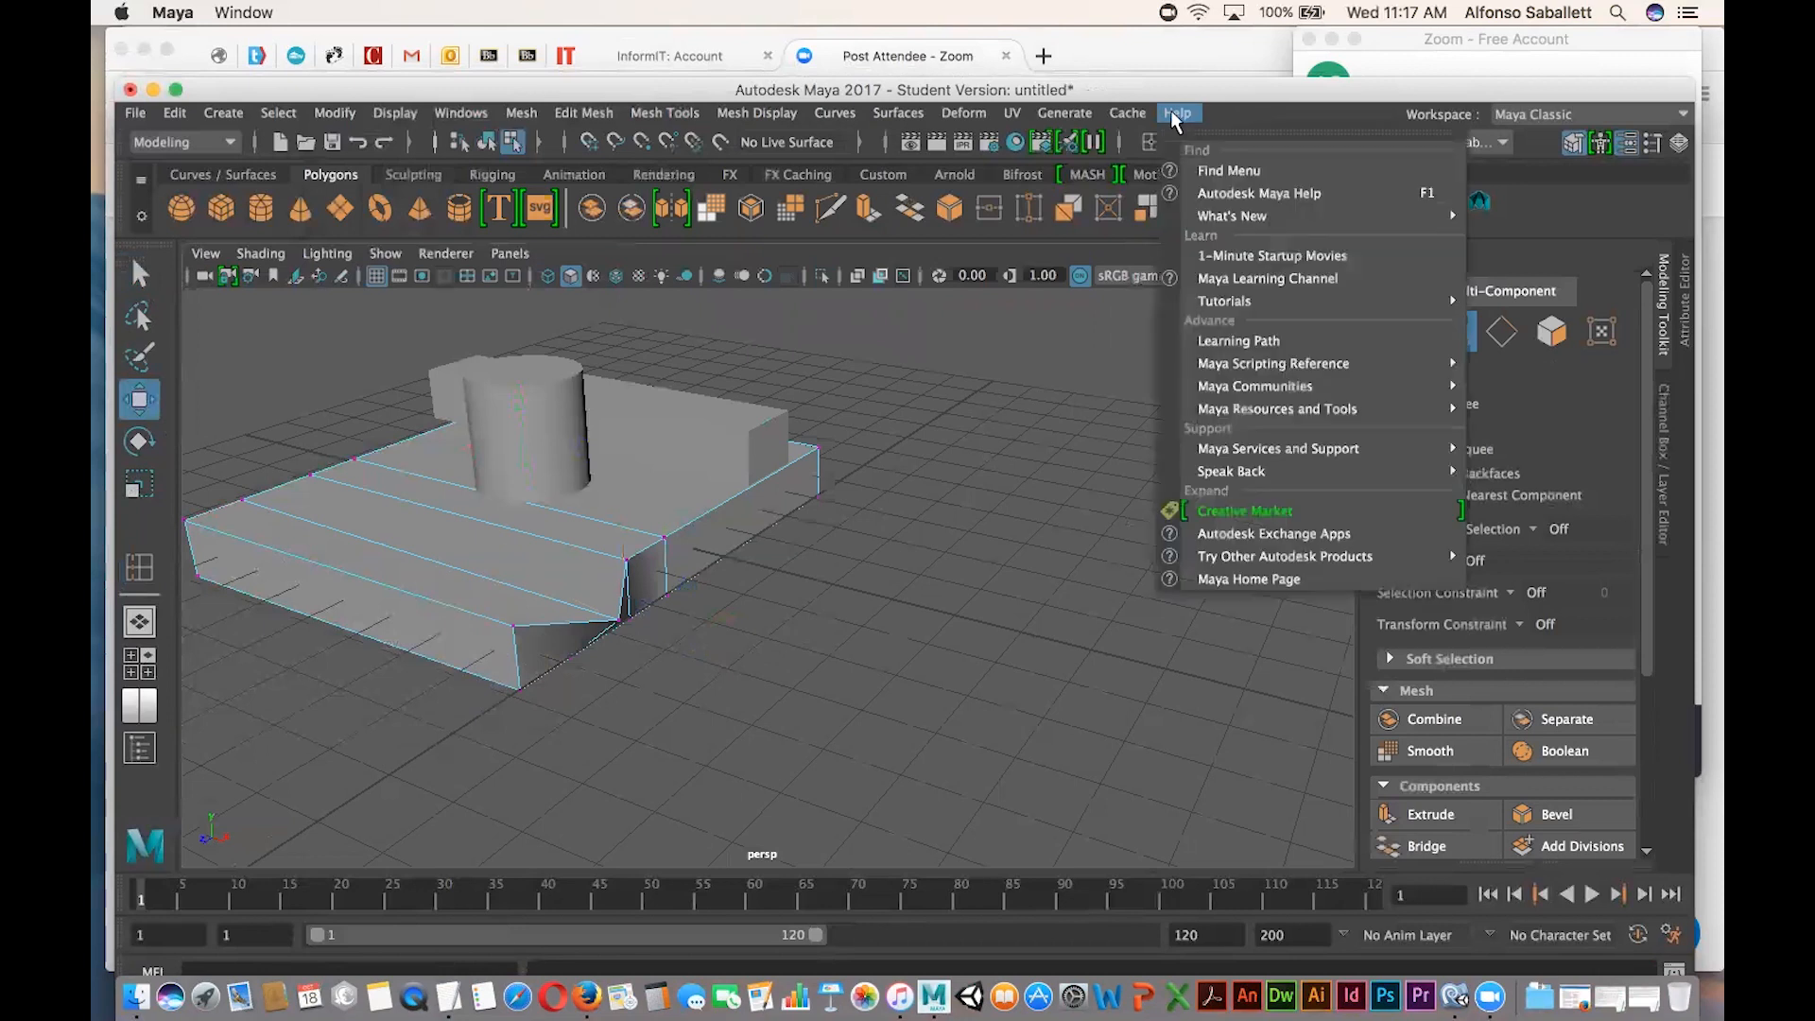
left_click(1197, 170)
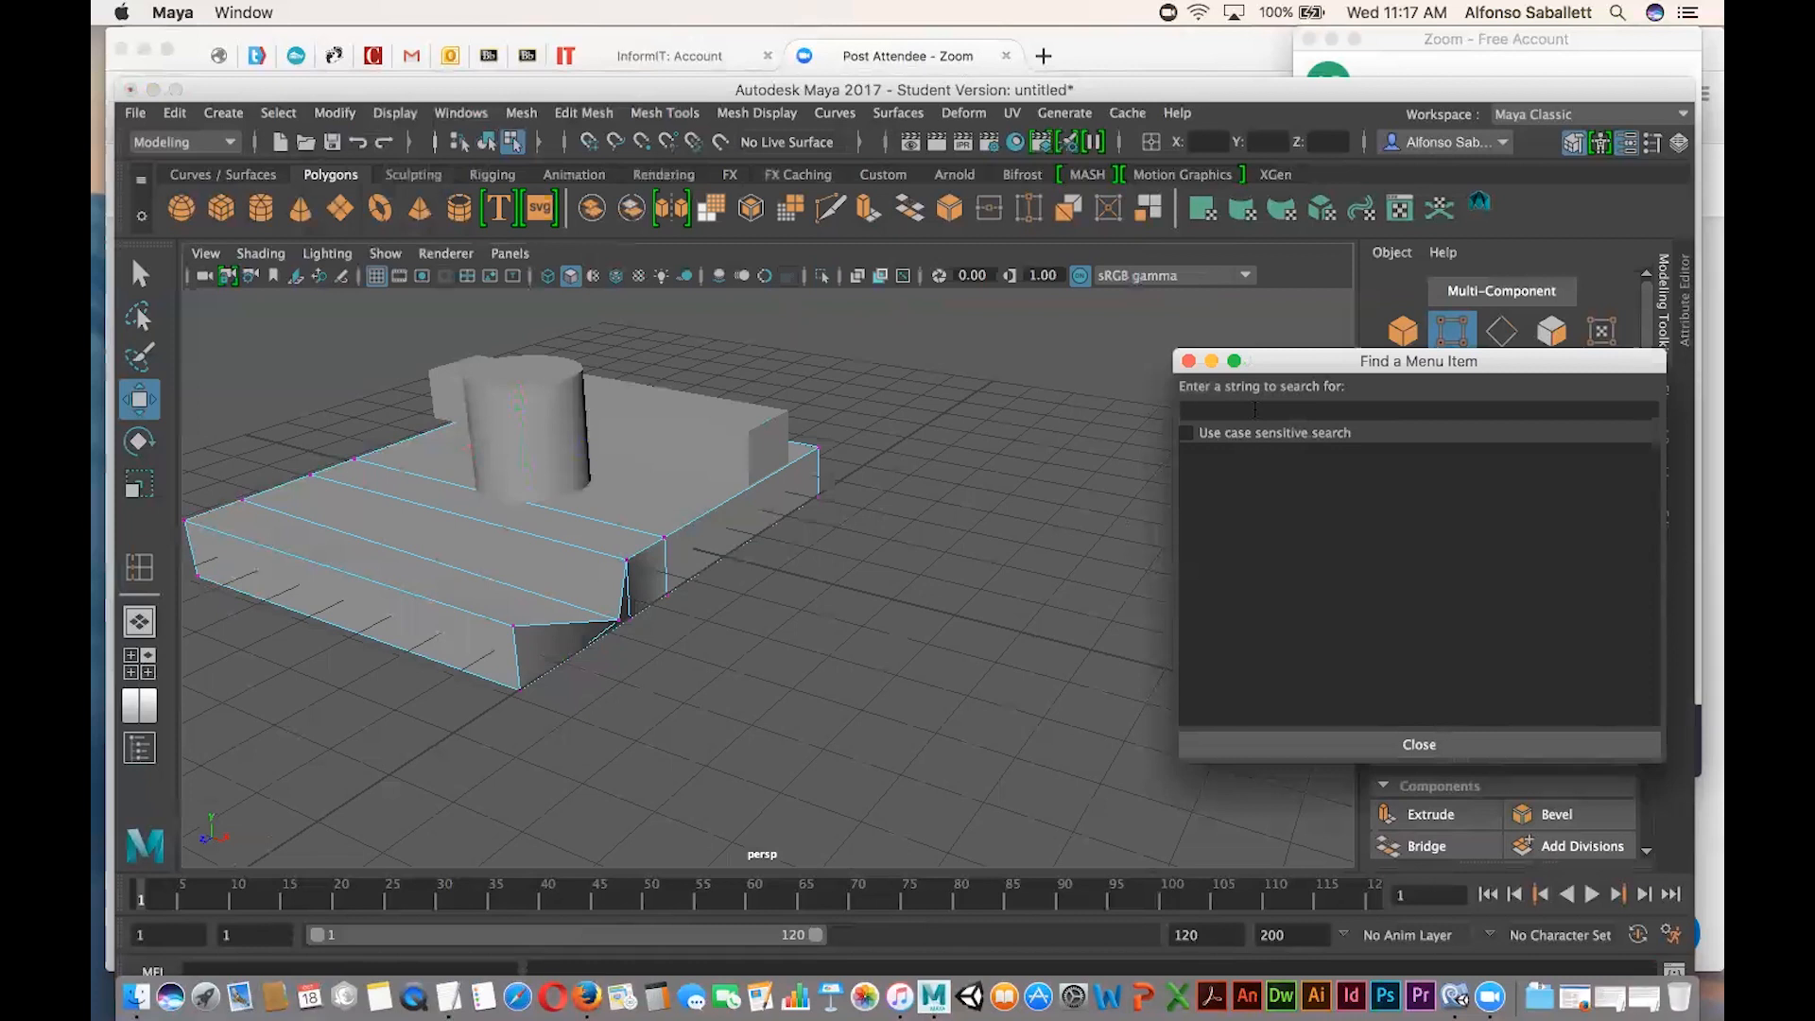
type("move tool")
key("Return")
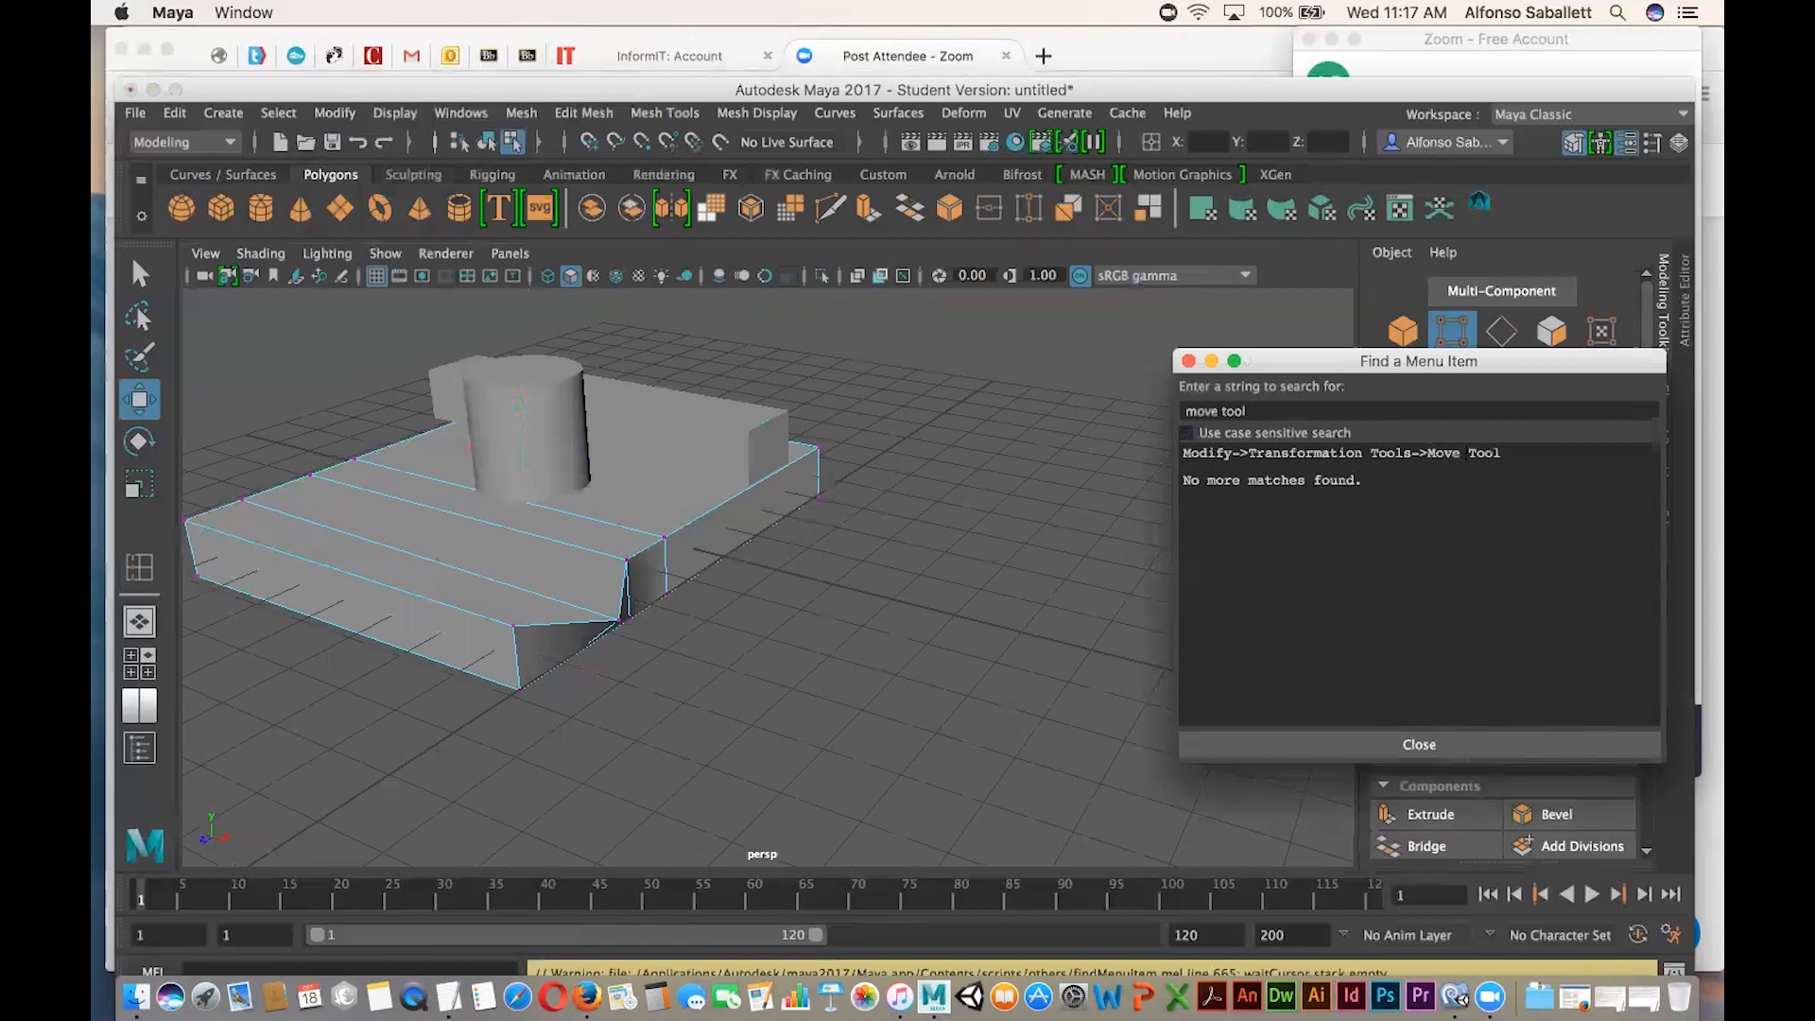
left_click(1188, 360)
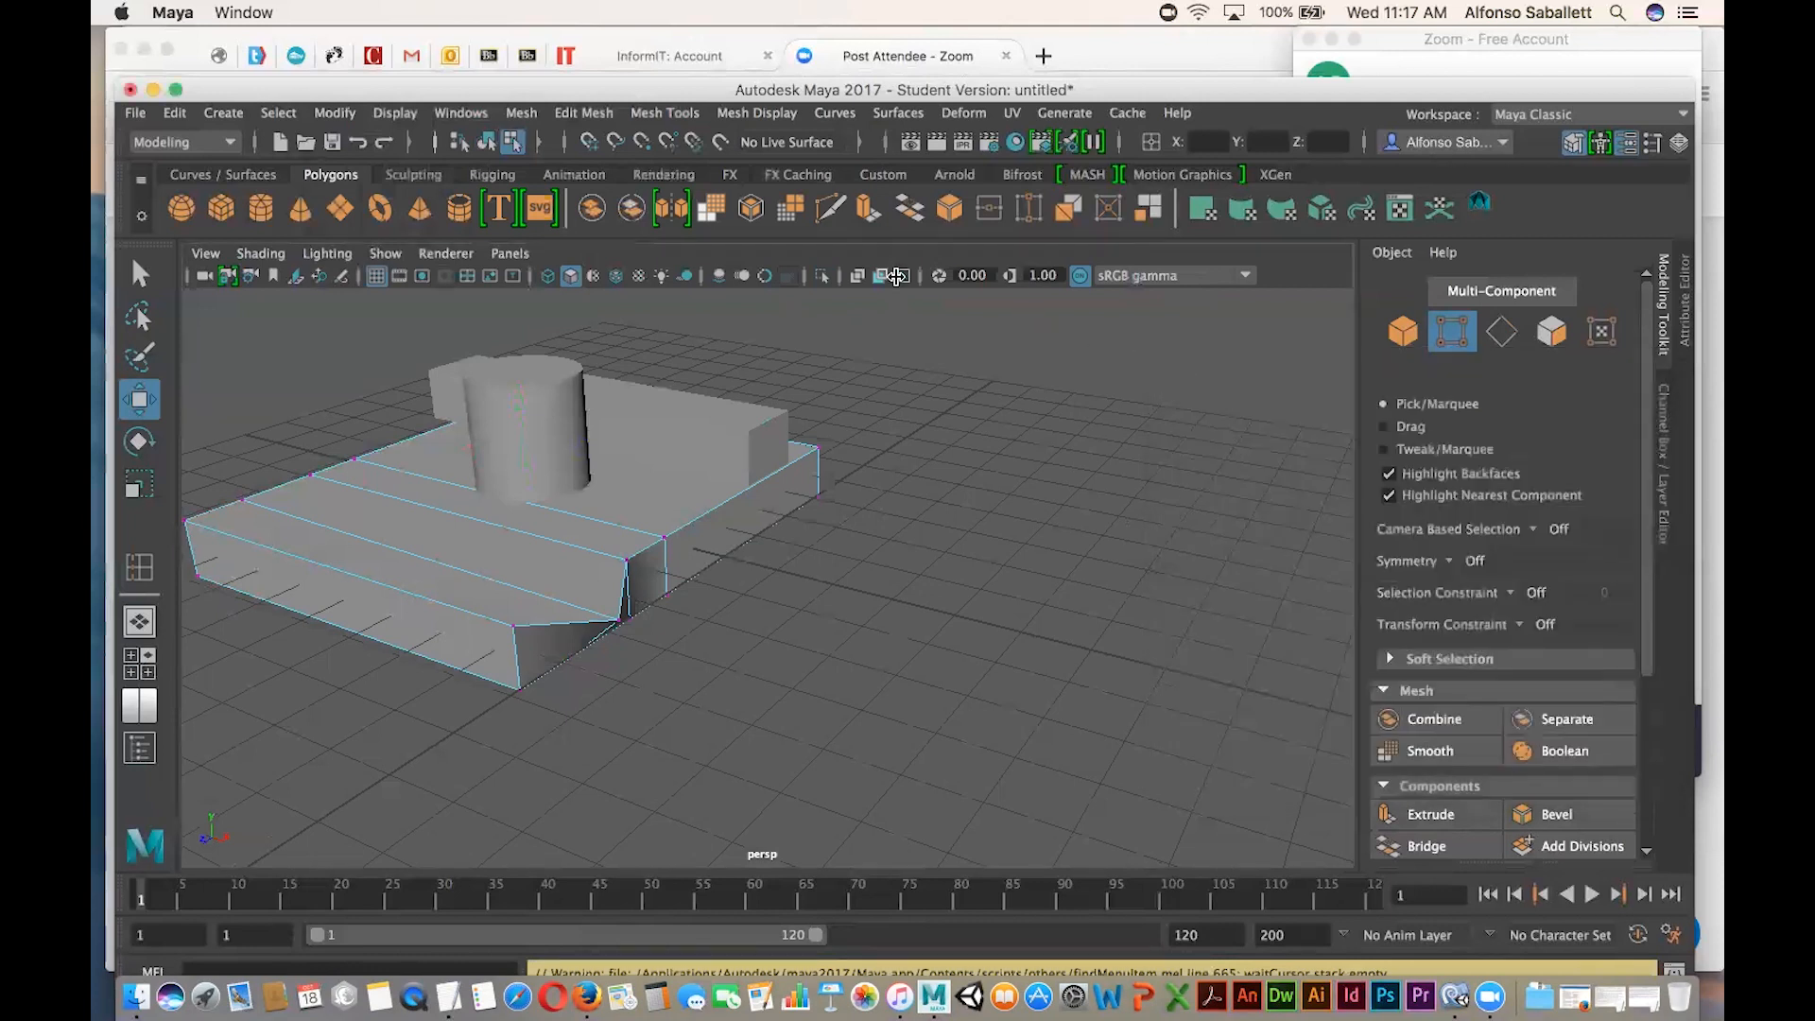
left_click(337, 113)
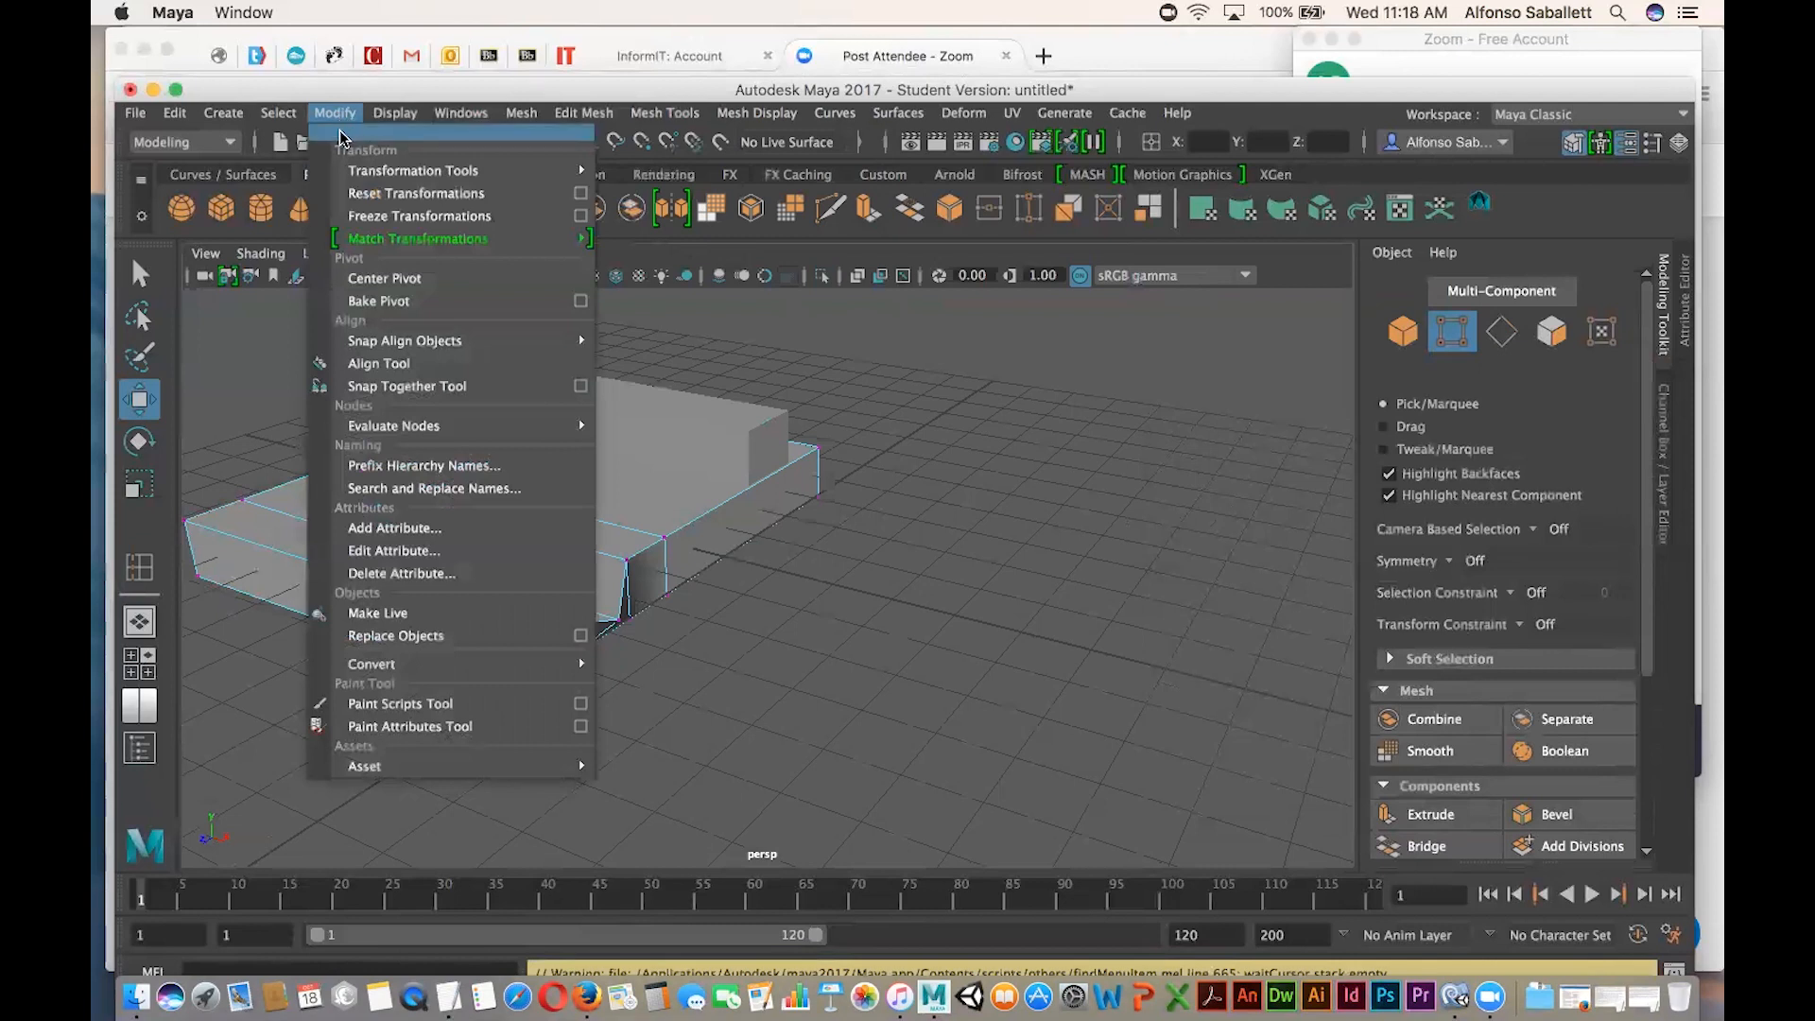
mouse_move(352, 171)
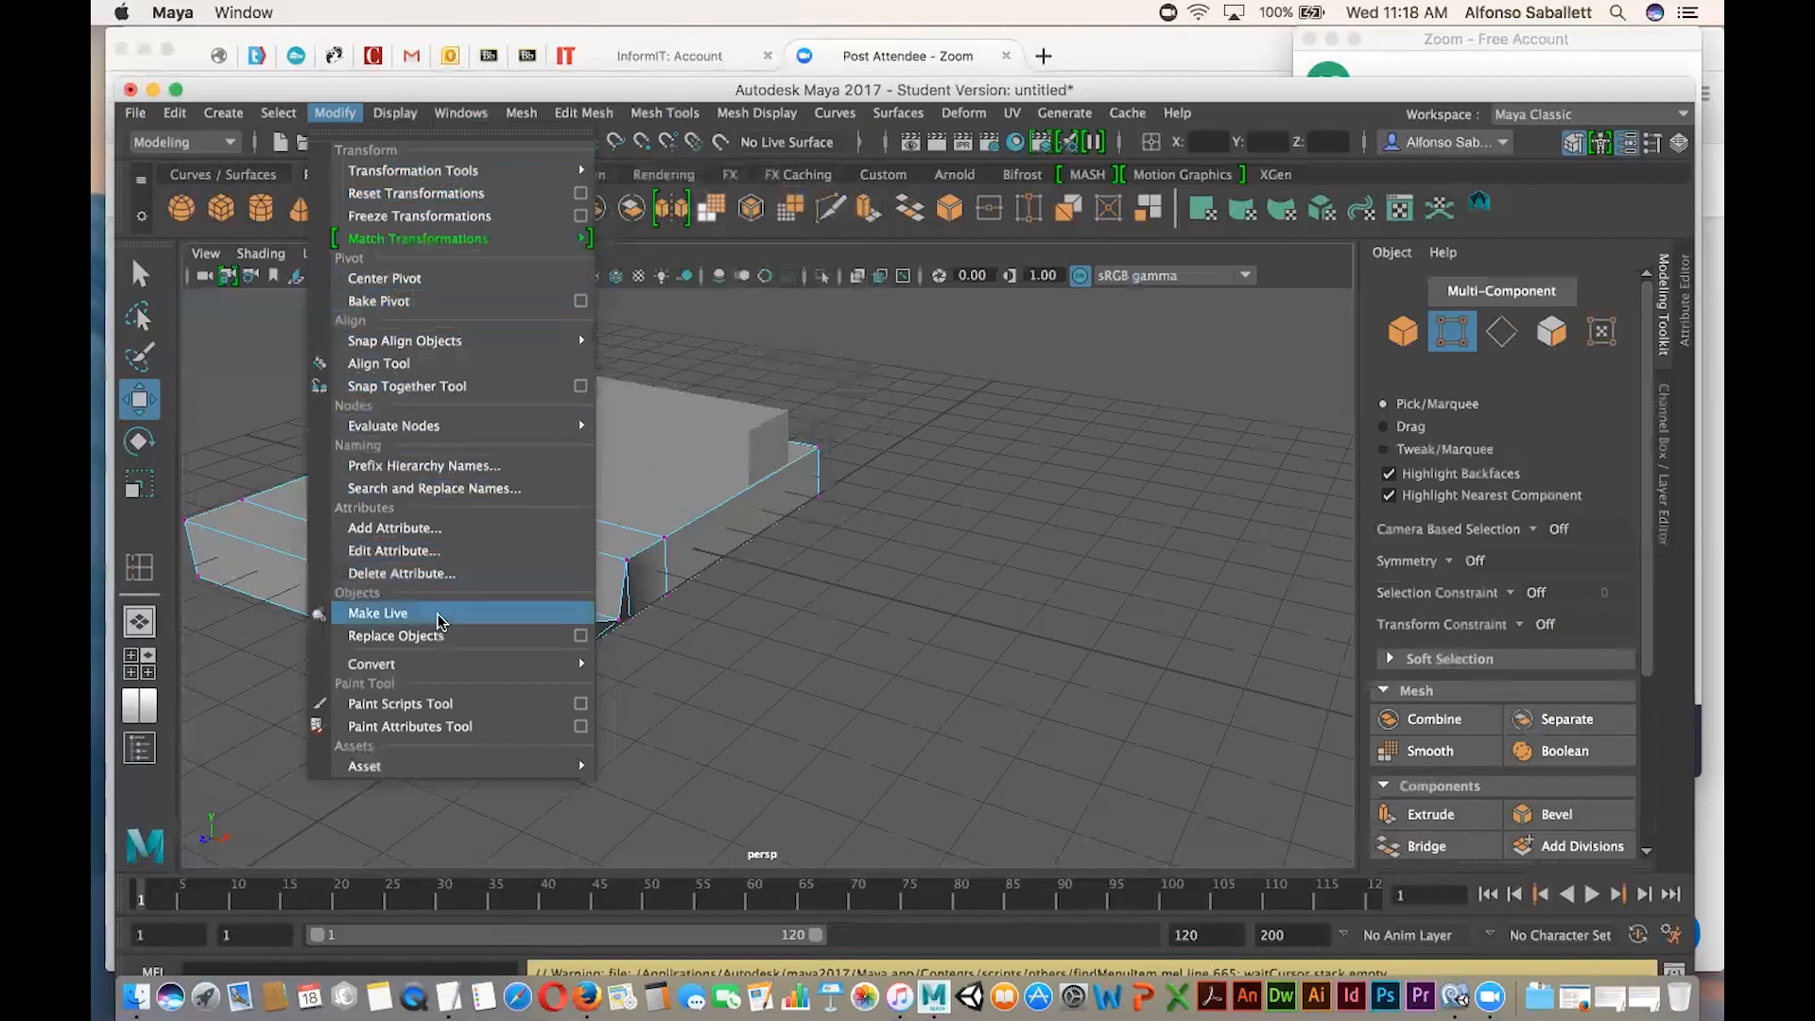
mouse_move(444, 665)
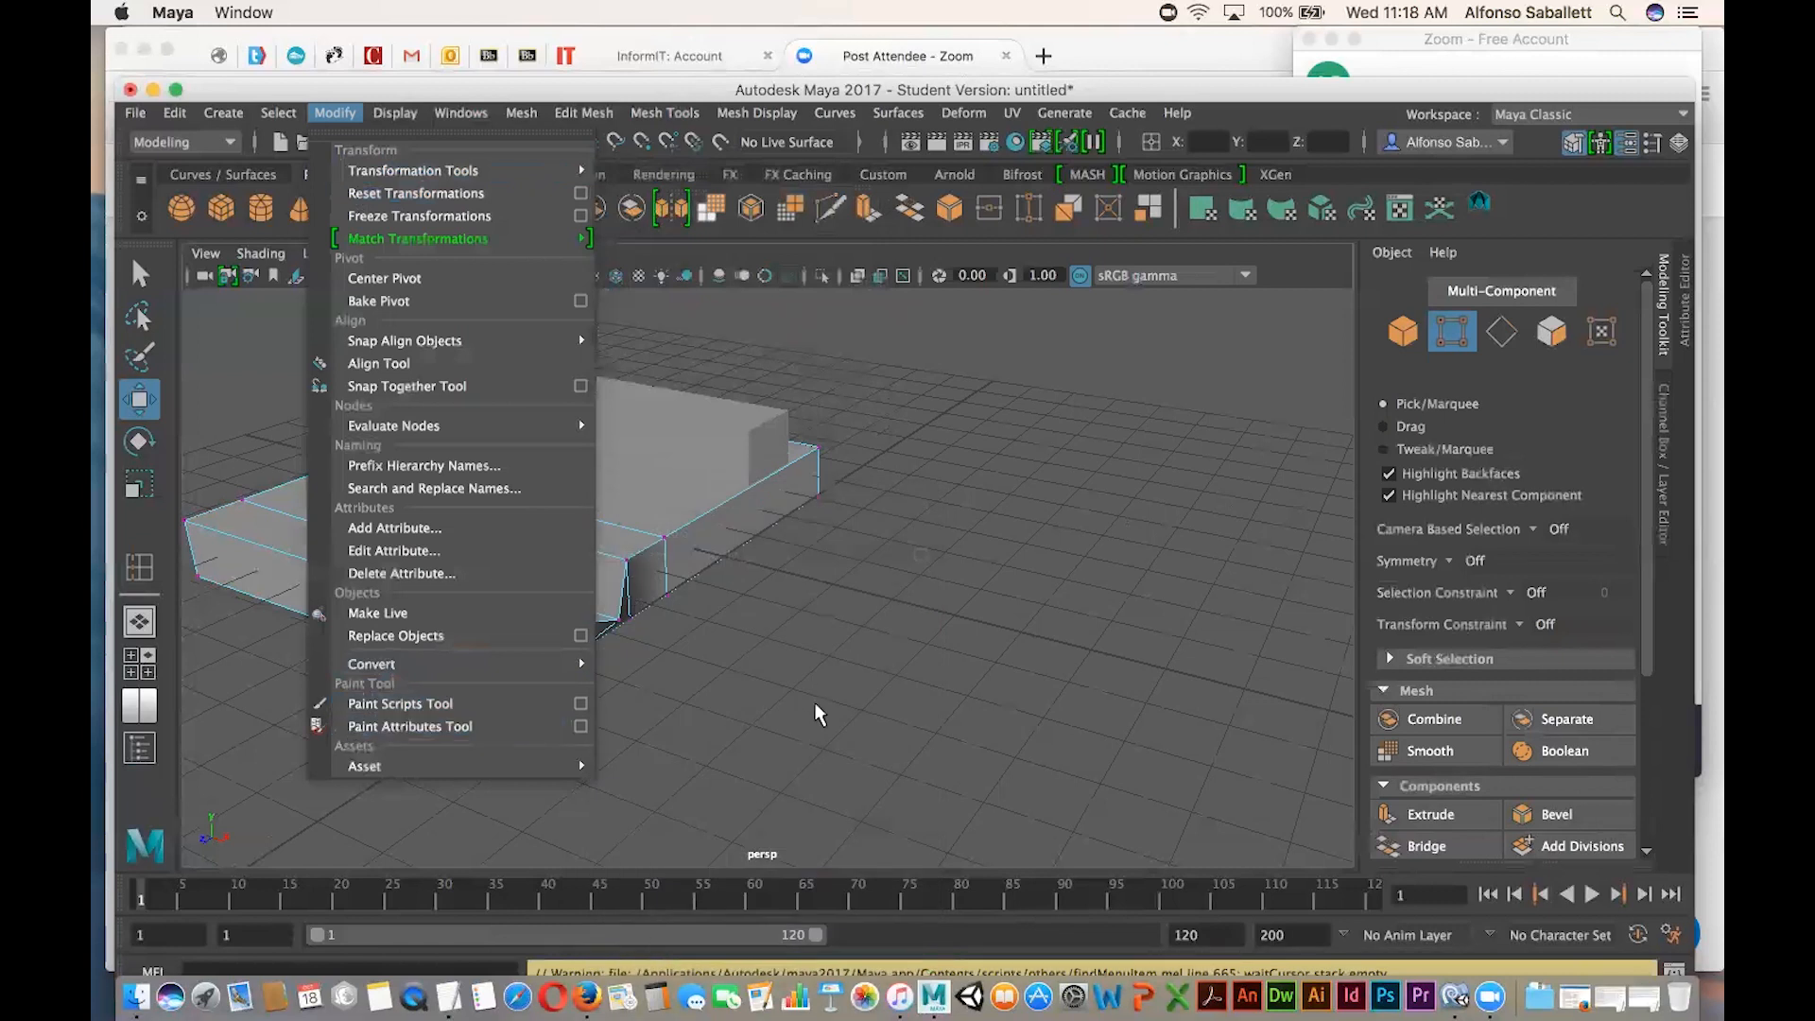
left_click(818, 714)
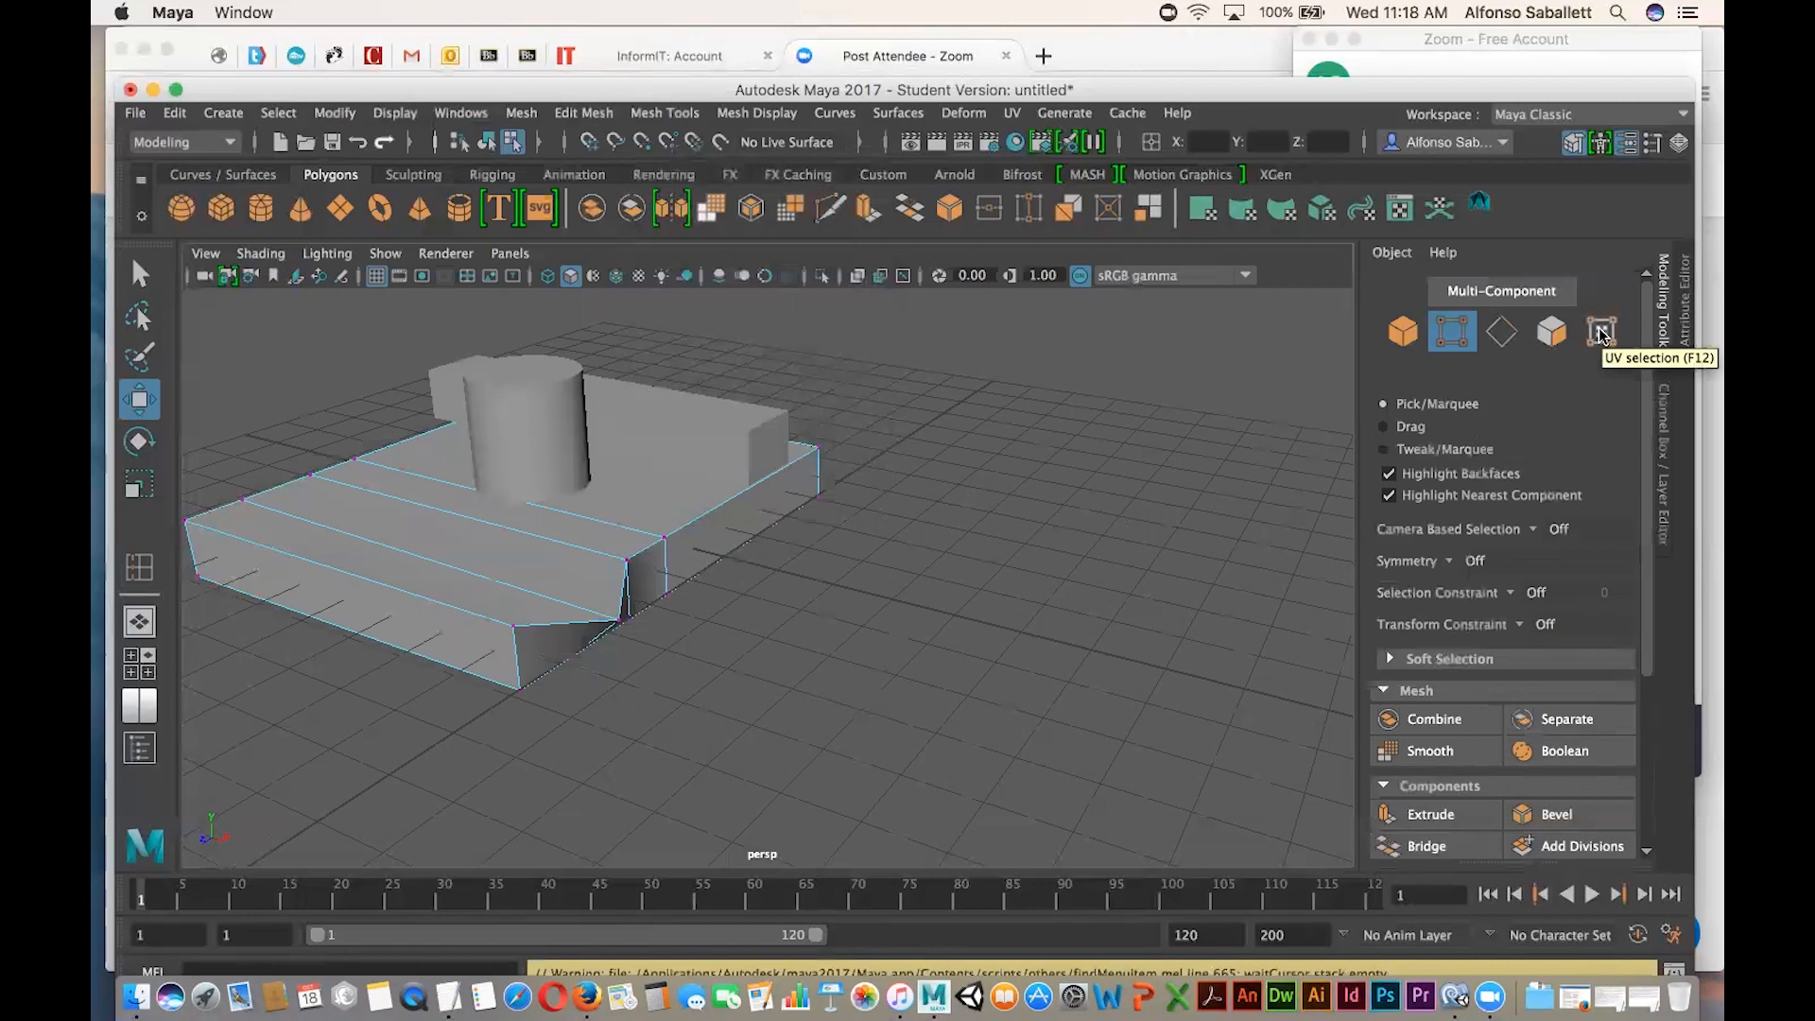
Review the Modeling Toolkit's mesh, component, tool and move settings, finishing with the Select tool active.
scroll(1550, 445, "down", 5)
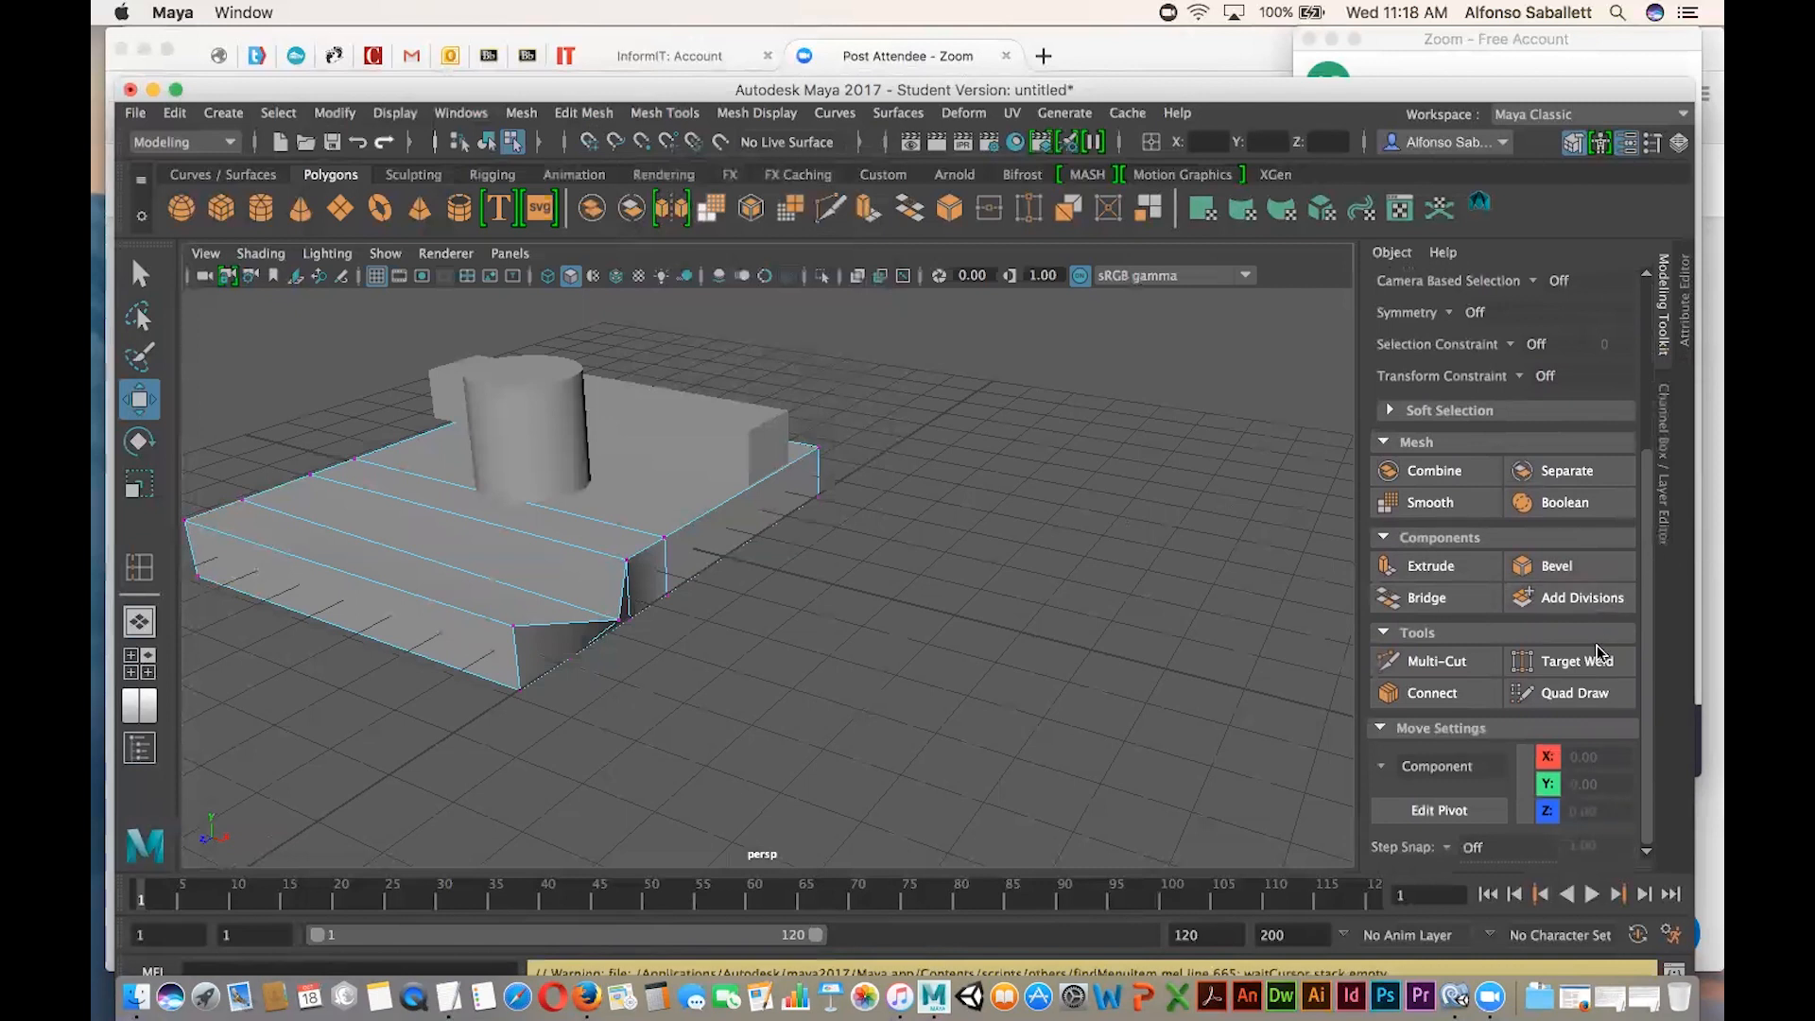
mouse_move(1651, 593)
left_mouse_down()
mouse_move(1643, 400)
mouse_move(1654, 577)
left_mouse_up()
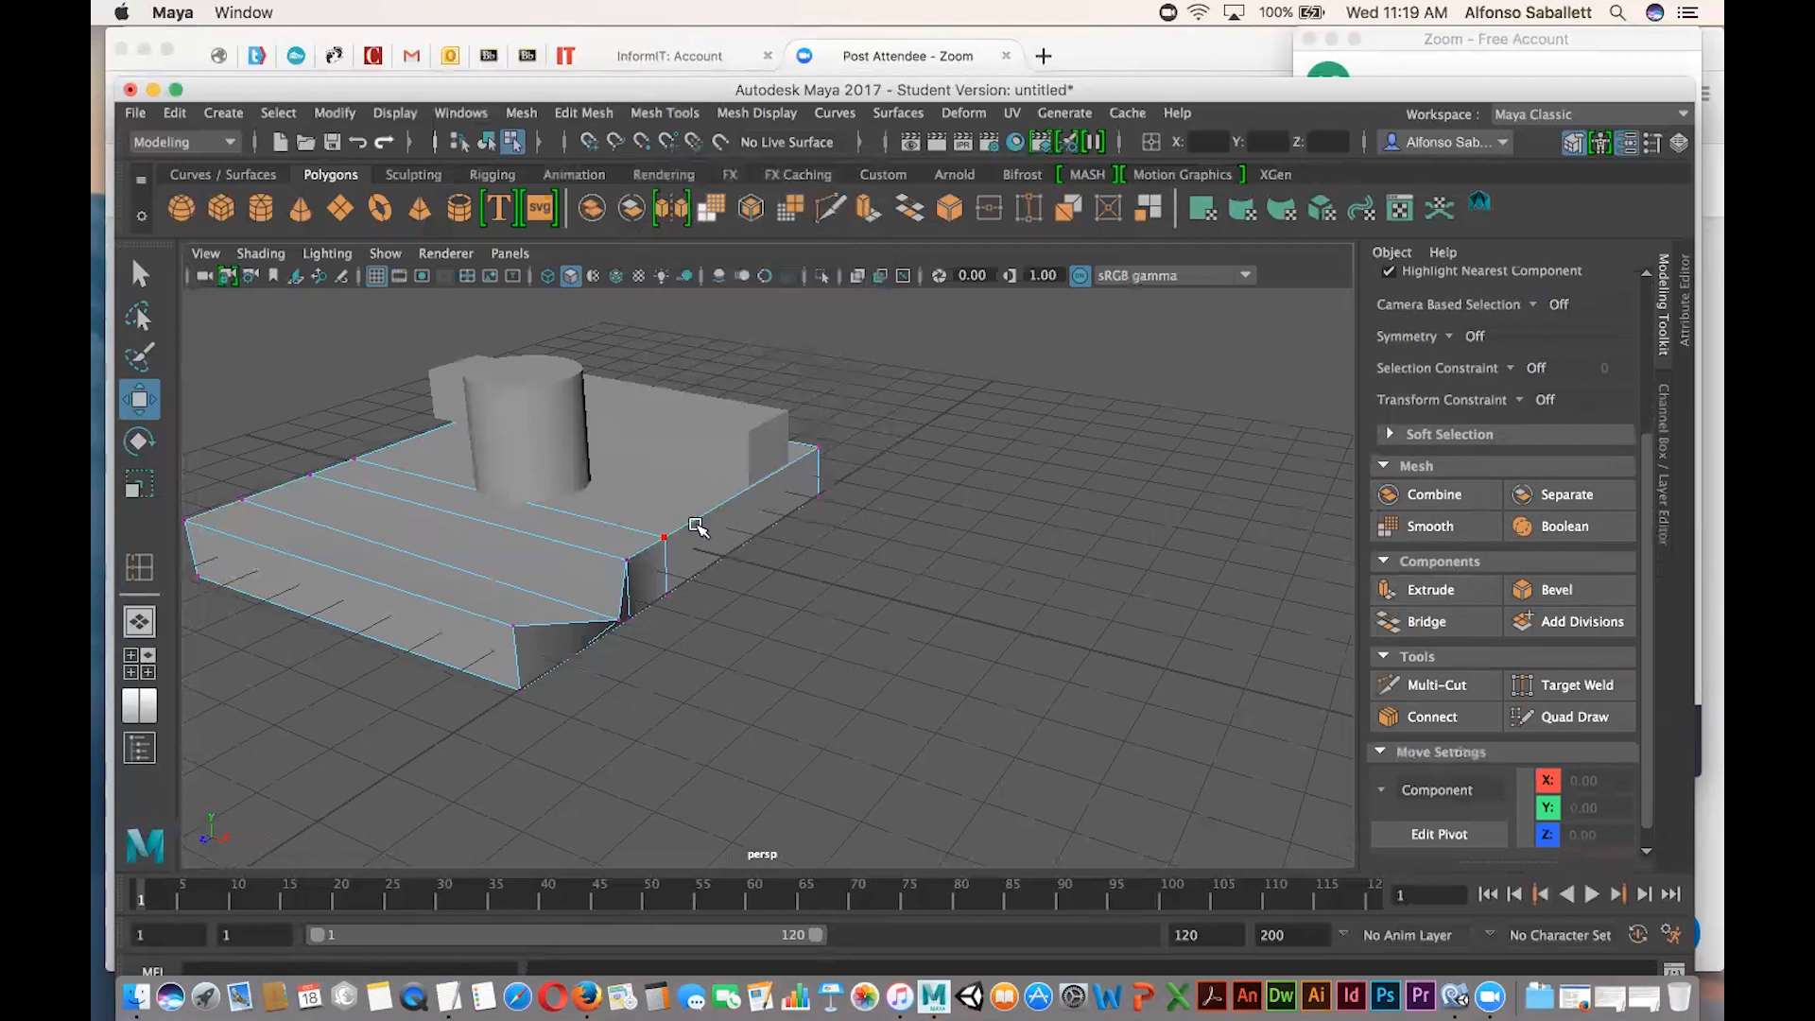
left_click(140, 273)
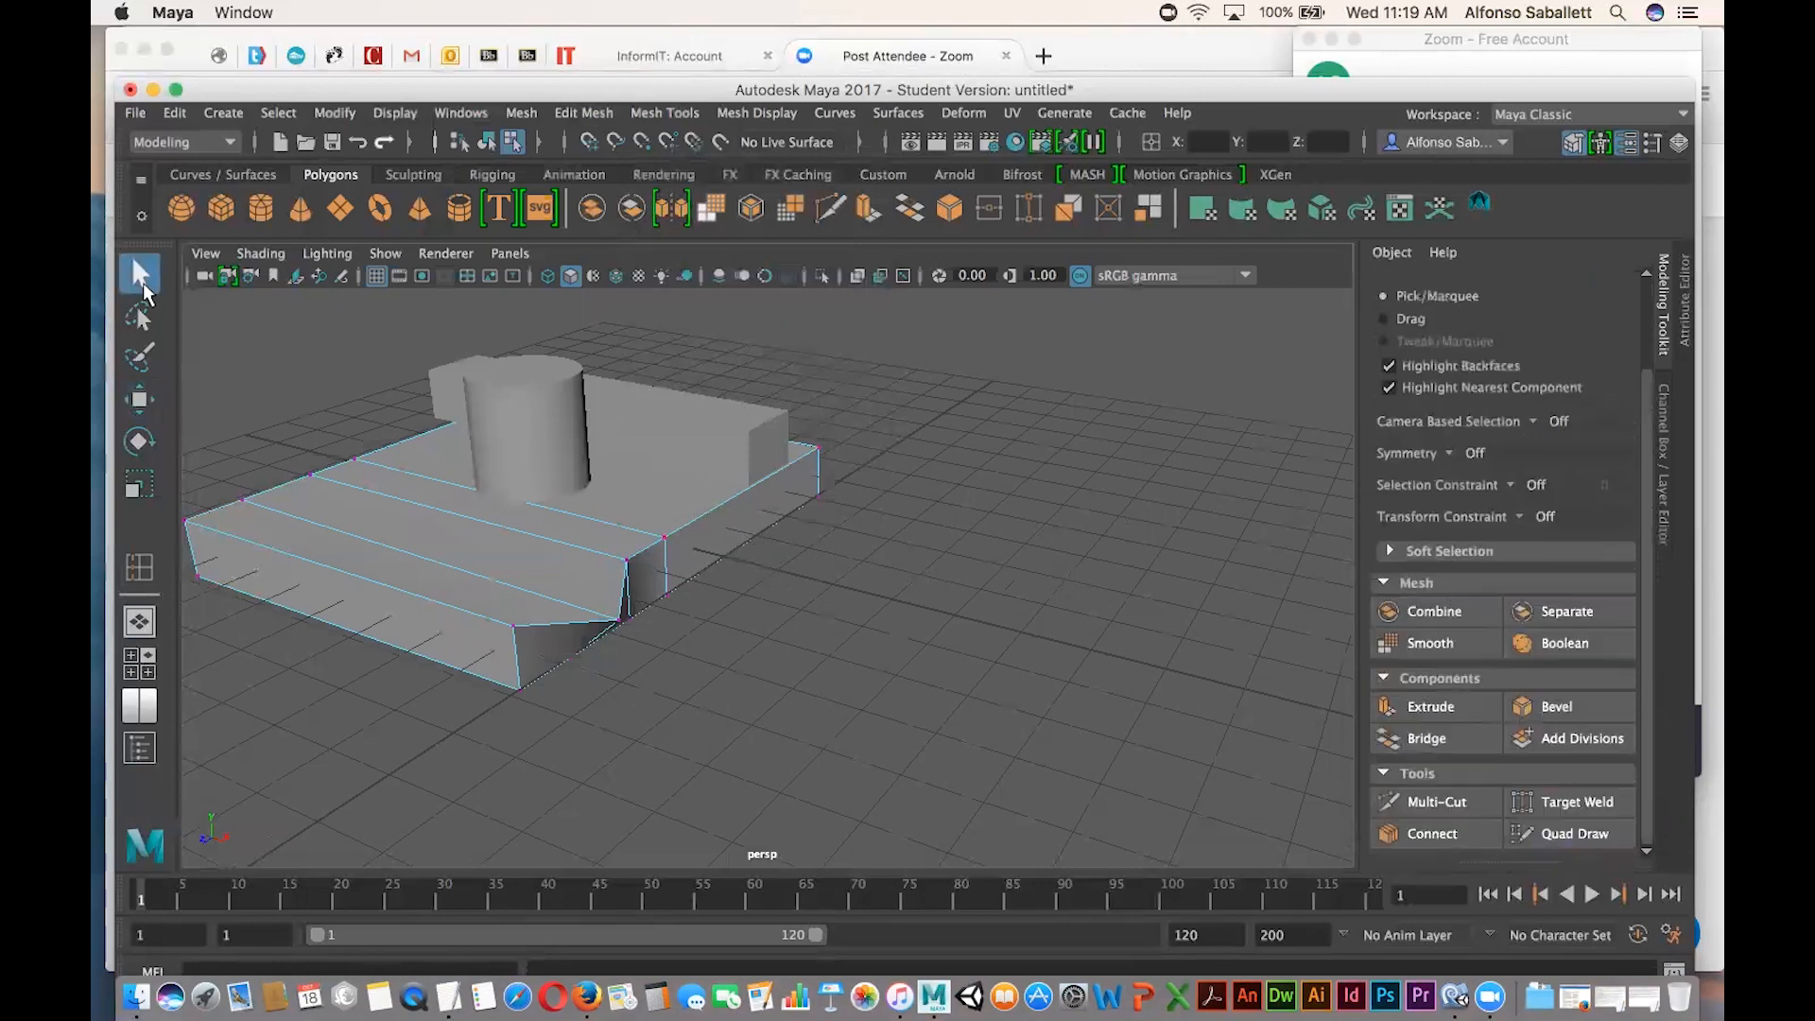
Clear the vertex selection and switch the Modeling Toolkit back to object selection mode.
left_click(711, 548)
left_click(768, 543)
left_click_drag(1646, 464, 1637, 257)
left_click(1414, 333)
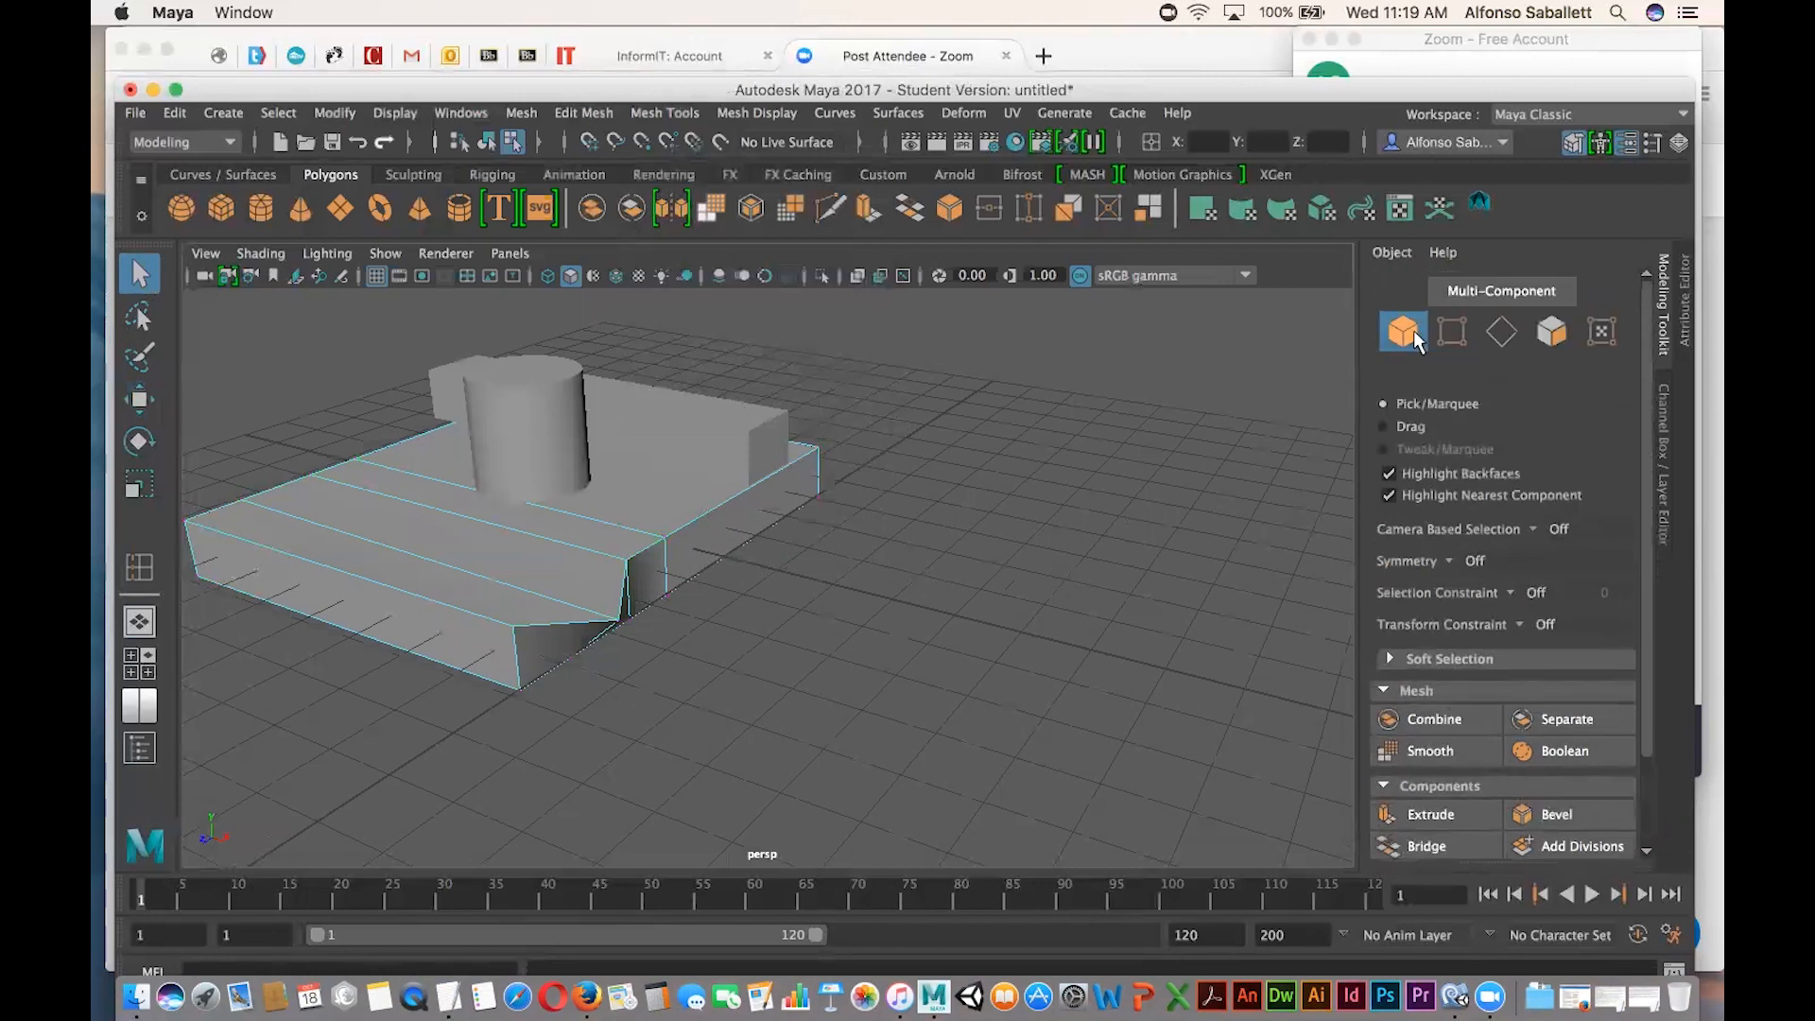
Select the slab and examine its contextual polygon modeling commands, such as Insert Edge Loop, Extrude and Soften/Harden Edge.
right_click(731, 495, "shift")
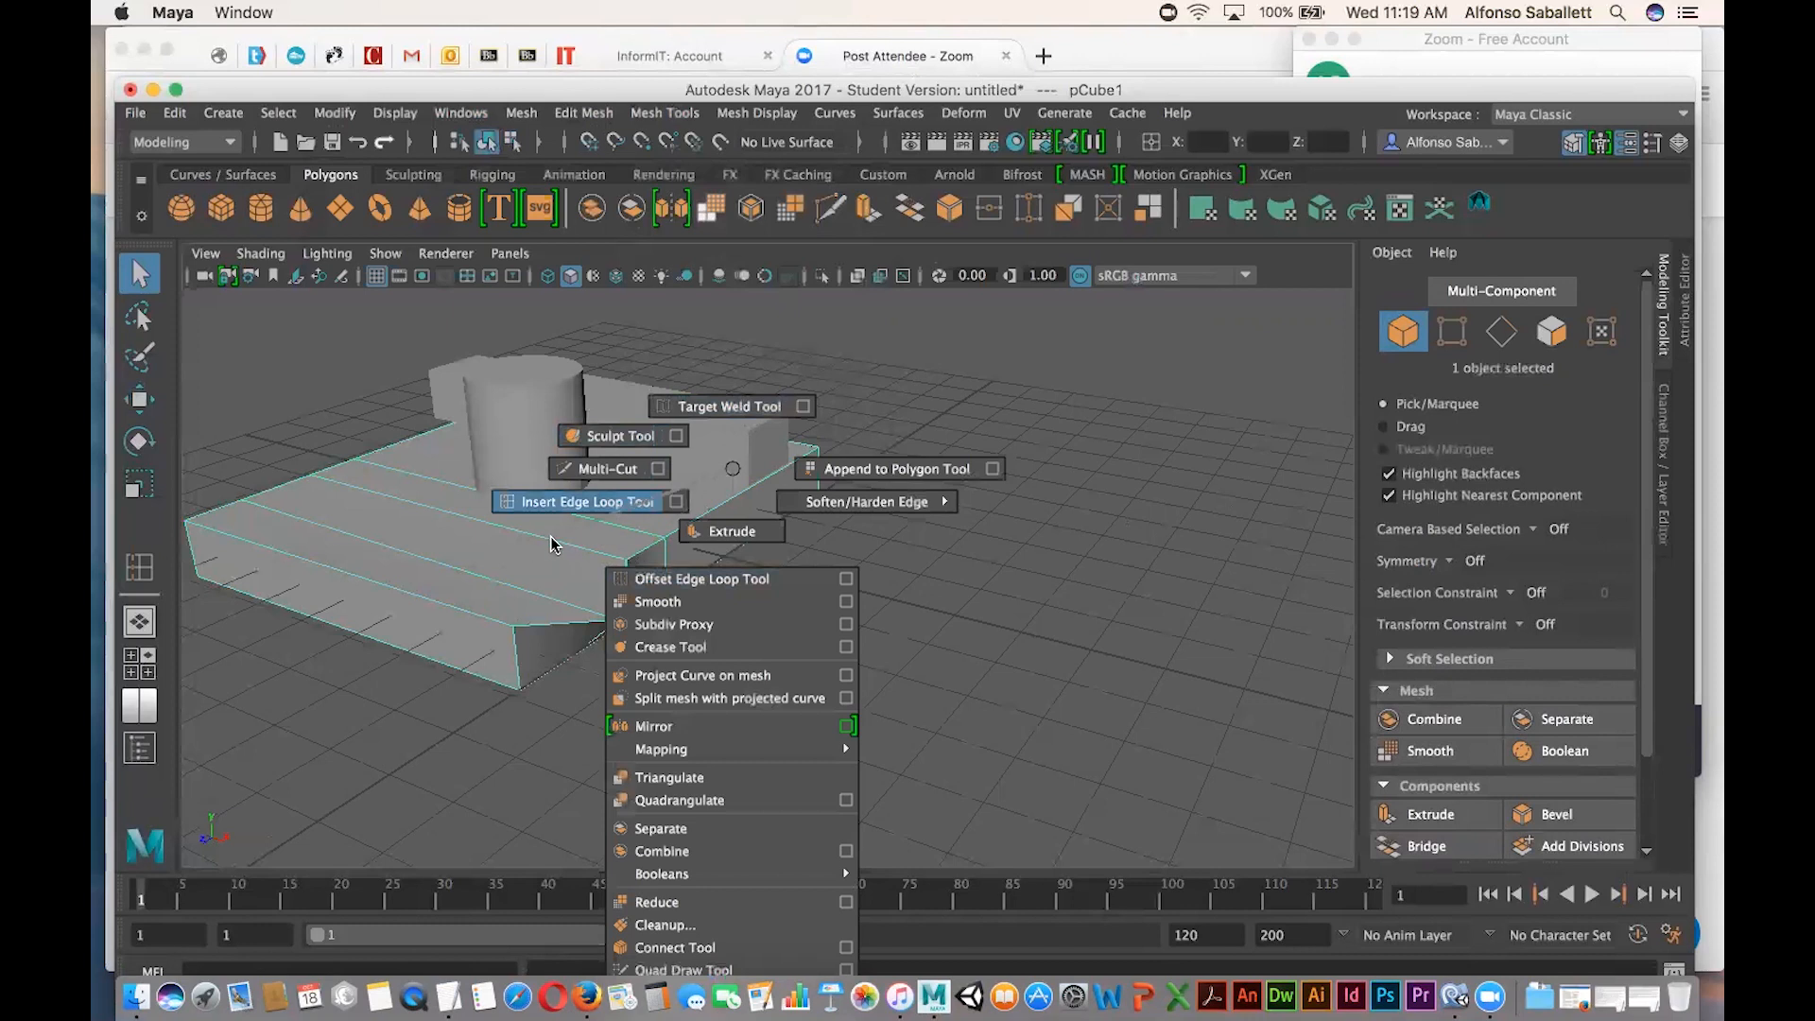
right_click_drag(750, 537, 744, 485, "shift")
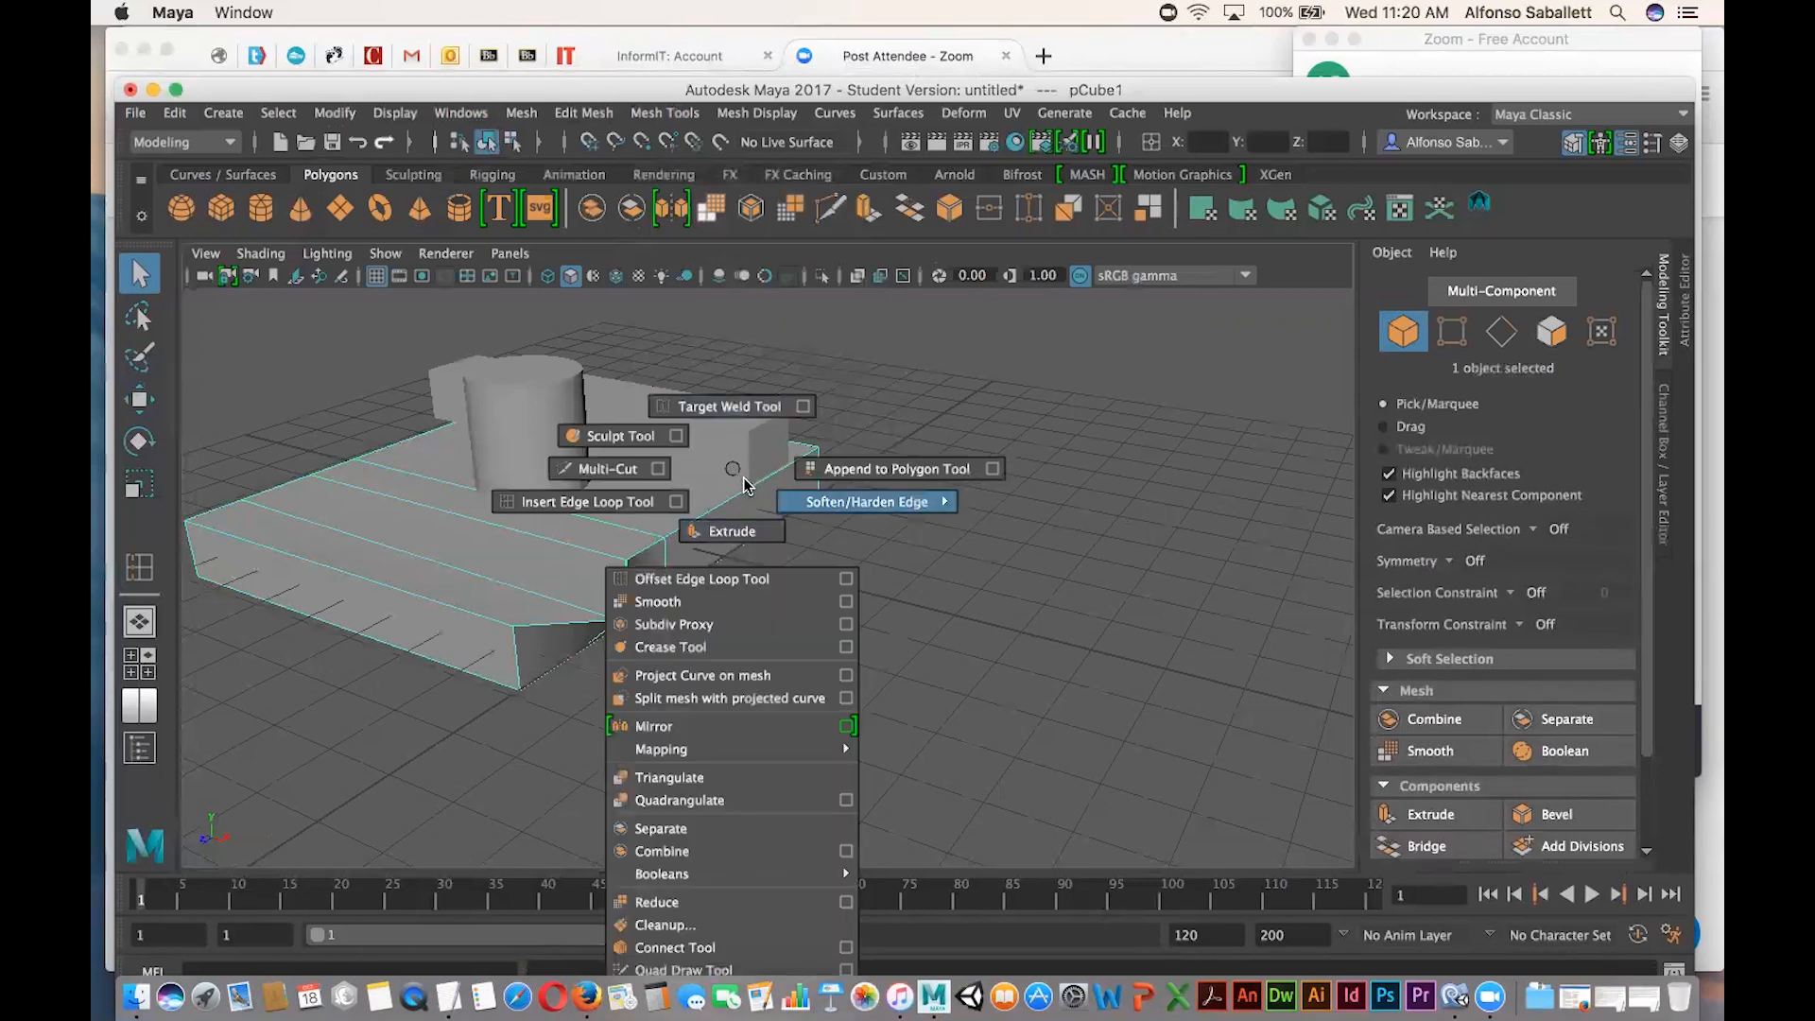
right_click_drag(745, 486, 746, 488, "shift")
mouse_move(746, 488)
right_mouse_down("shift")
mouse_move(790, 505)
mouse_move(898, 499)
mouse_move(870, 565)
mouse_move(808, 568)
mouse_move(794, 501)
mouse_move(734, 475)
right_mouse_up("shift")
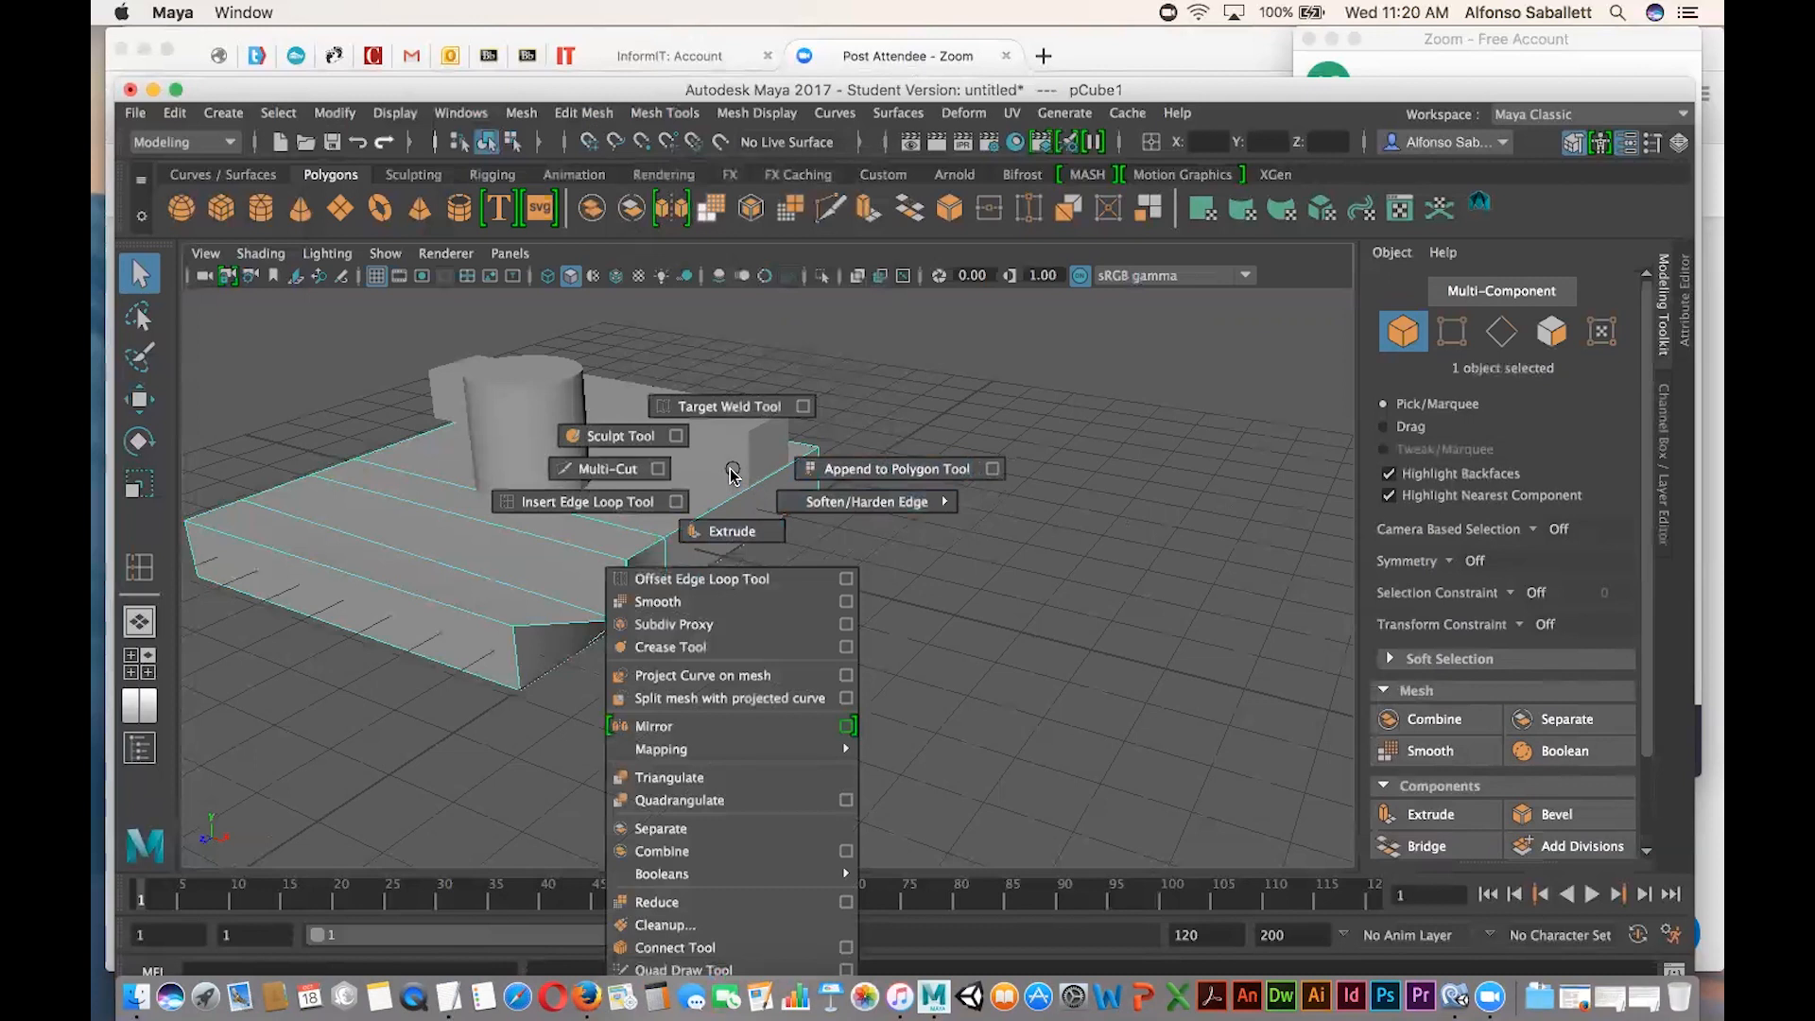
right_click_drag(731, 469, 729, 470, "shift")
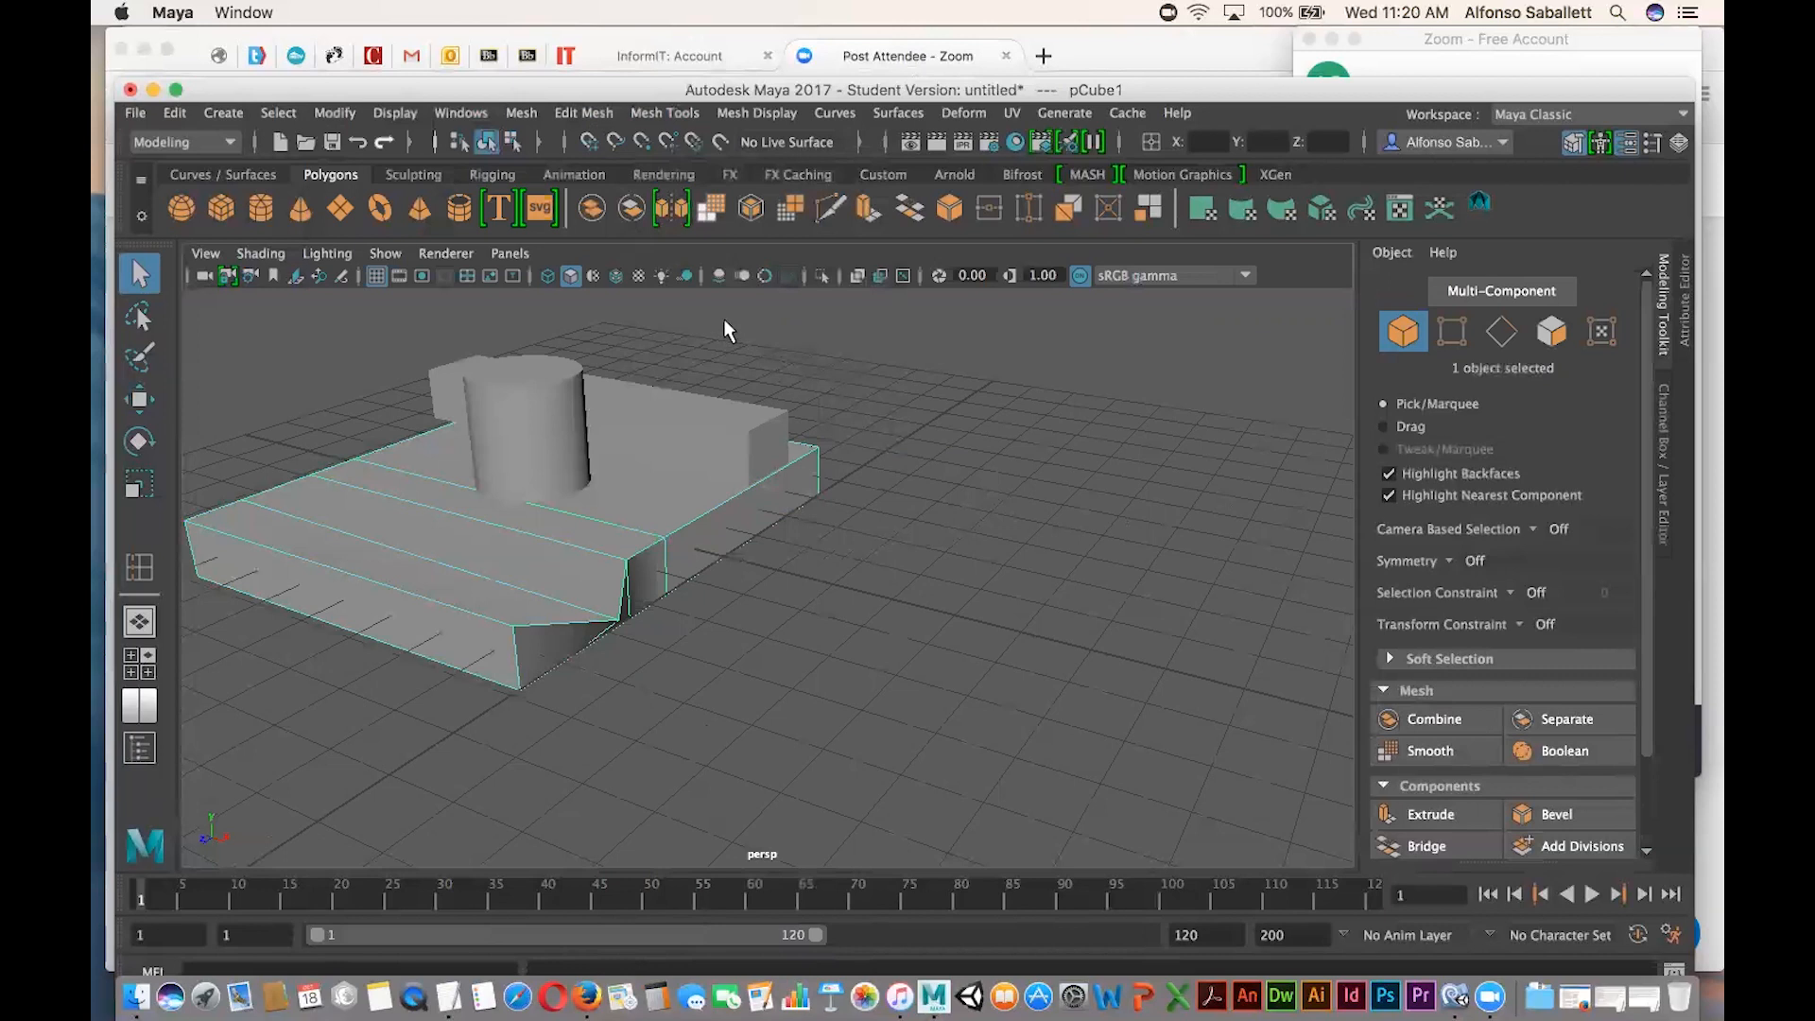
Look through the Modify commands and the Display commands, leaving both without choosing any.
left_click(333, 111)
left_click(319, 212)
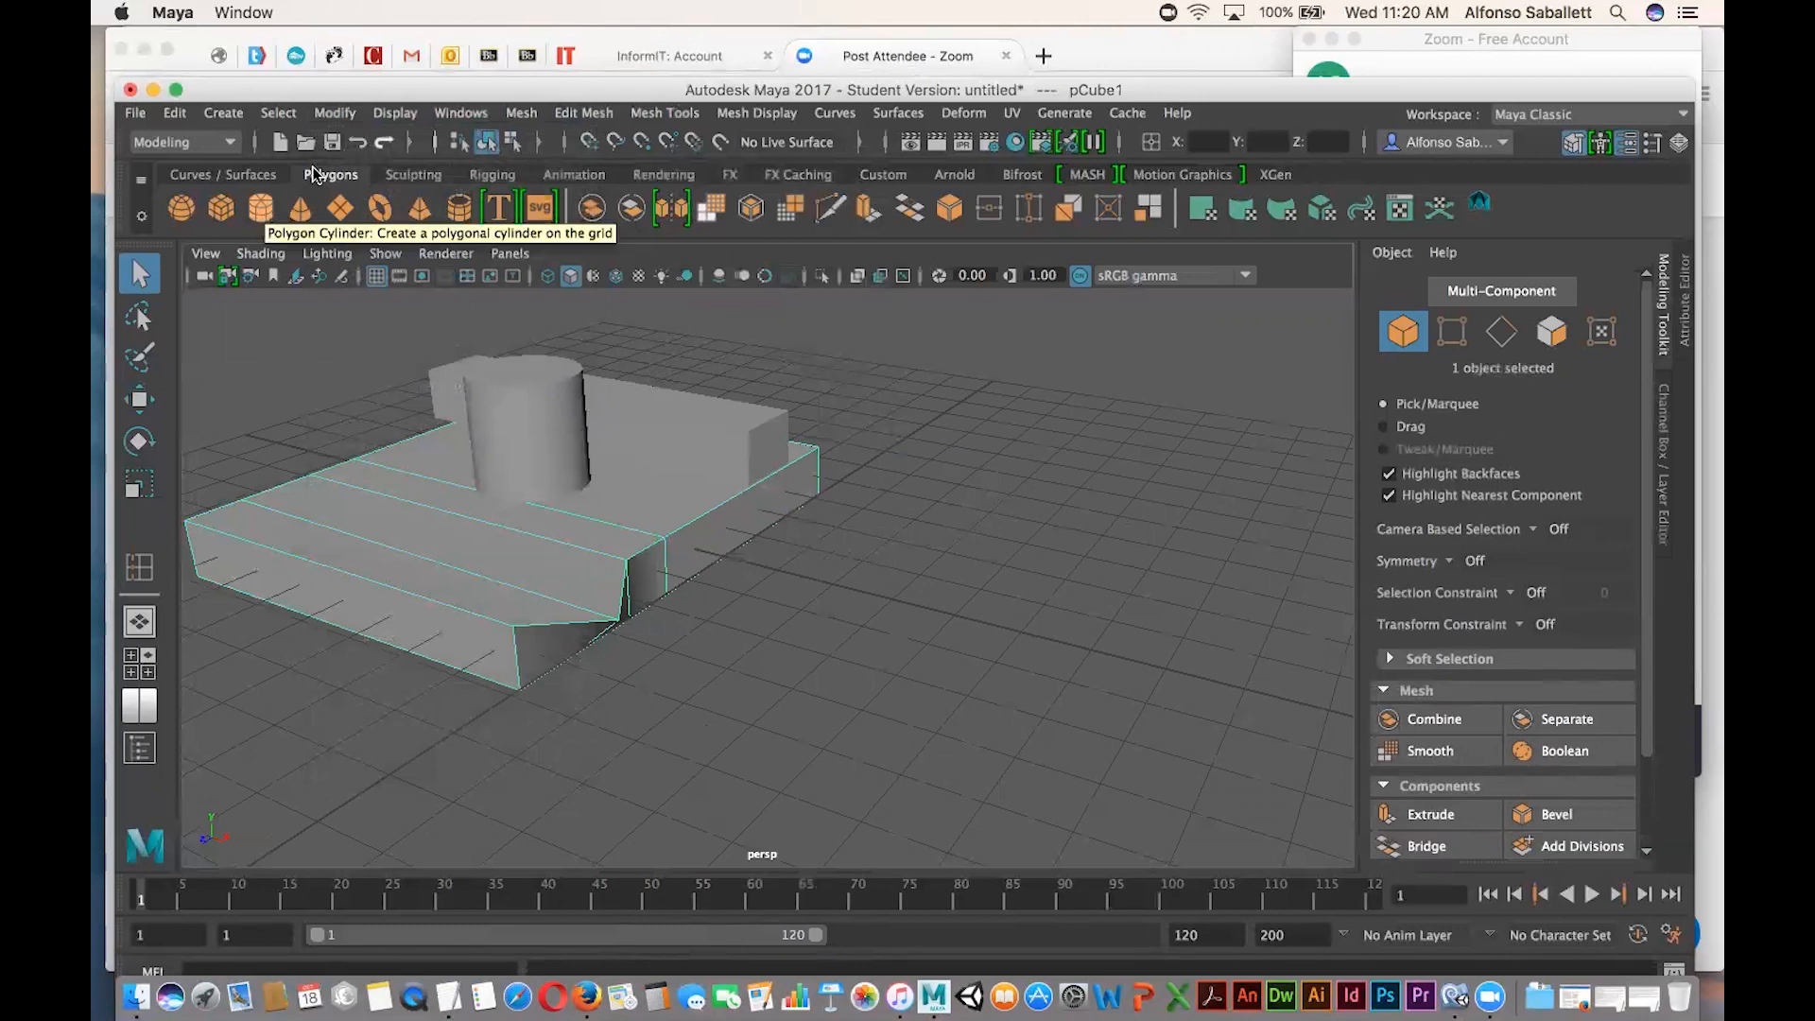
left_click(331, 113)
mouse_move(352, 174)
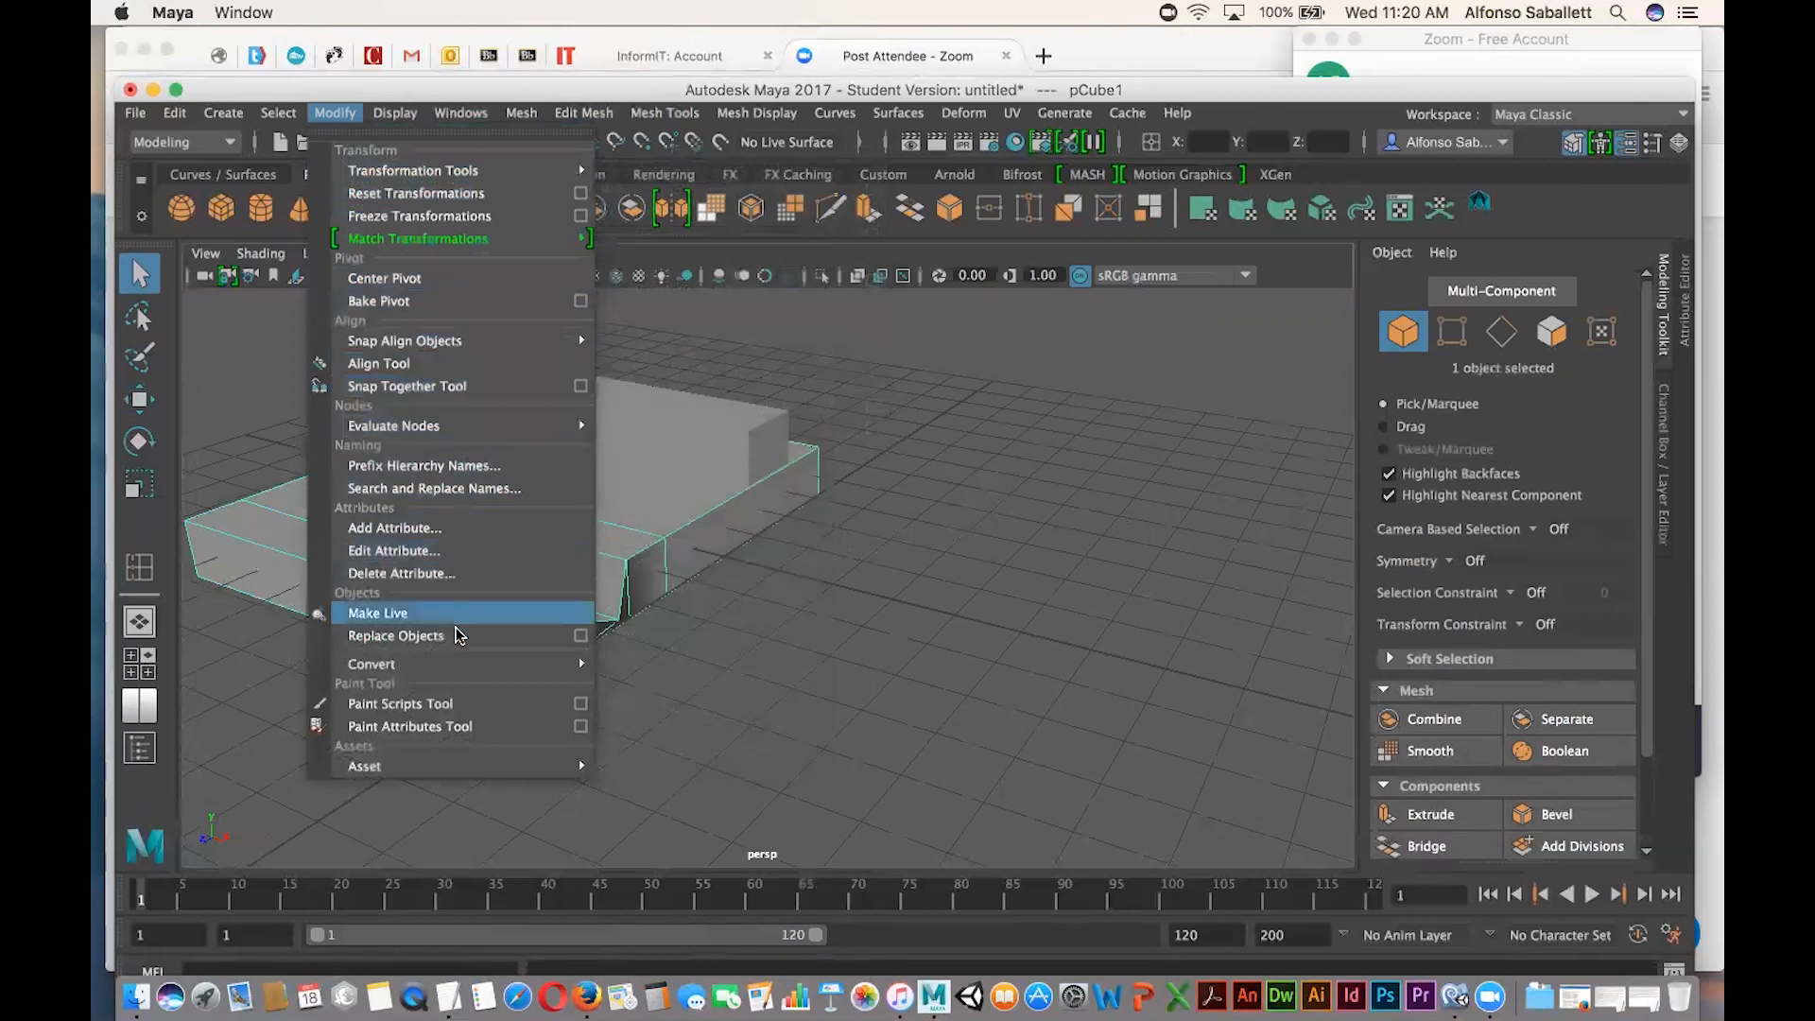
mouse_move(425, 662)
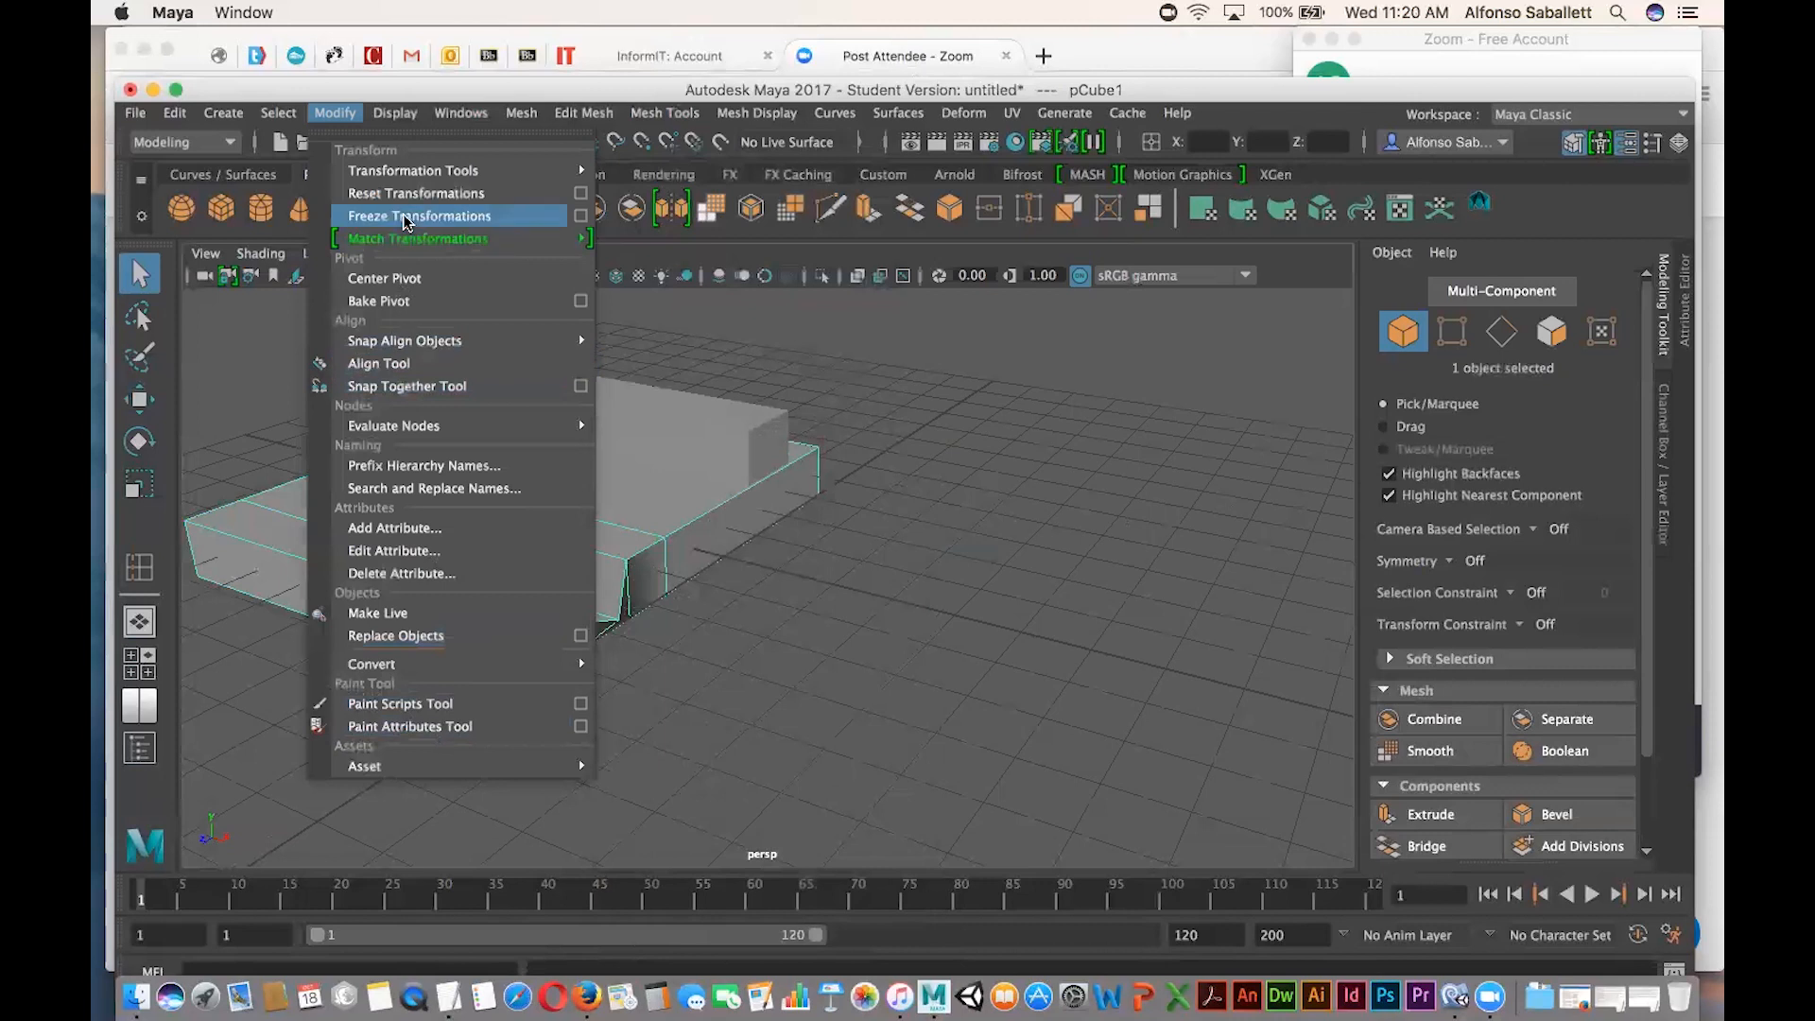
mouse_move(399, 109)
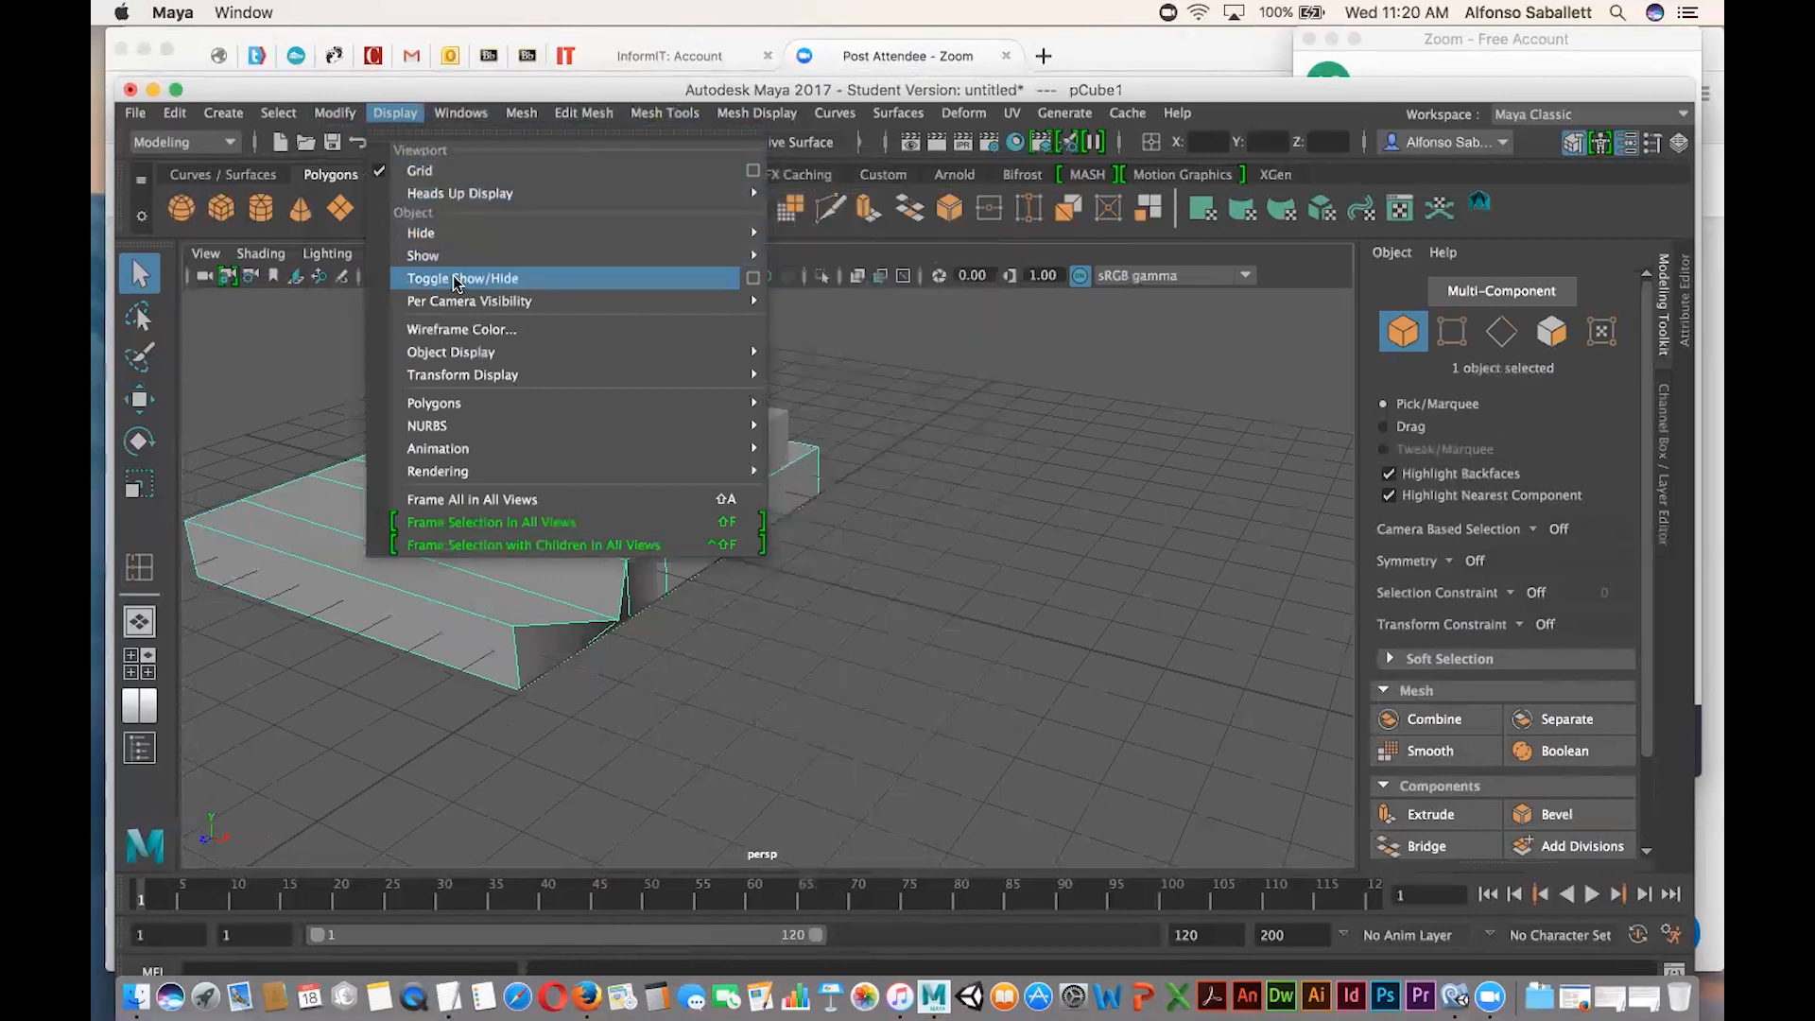
left_click(900, 446)
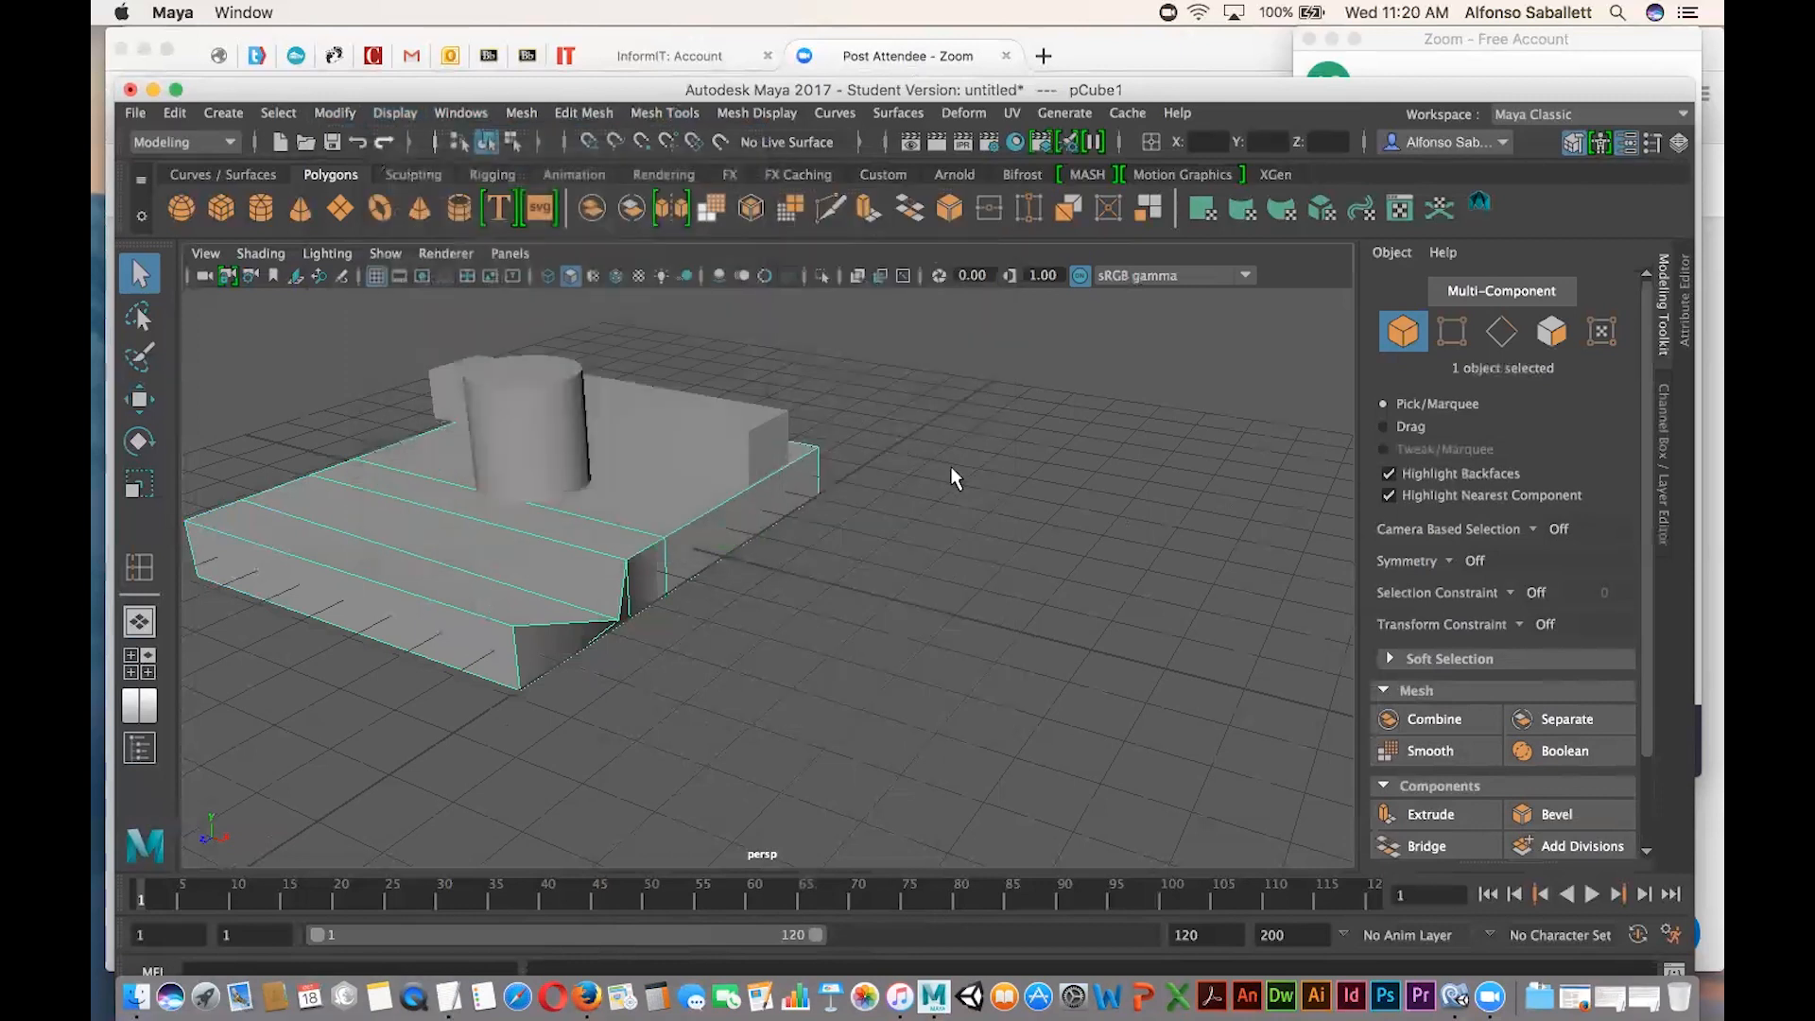
Show the Arnold shelf's rendering tools.
scroll(950, 467, "down", 3)
scroll(957, 464, "up", 3)
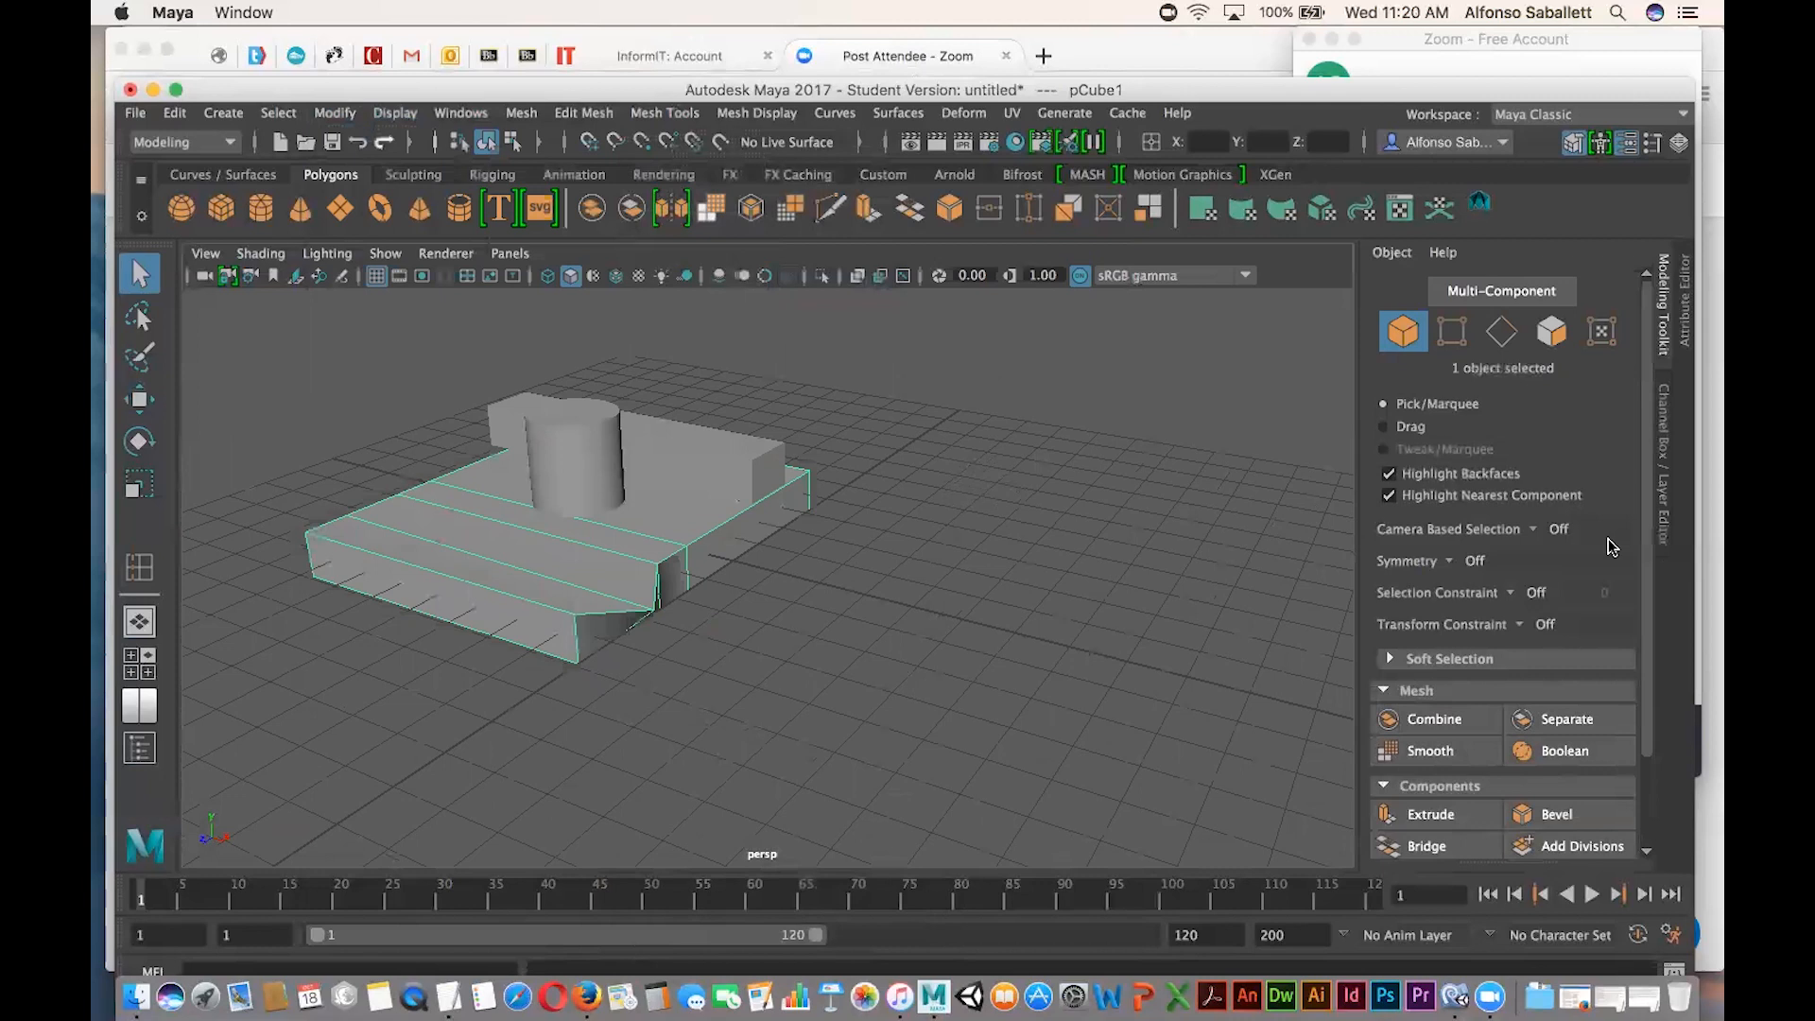
mouse_move(1643, 536)
left_mouse_down()
mouse_move(1660, 630)
mouse_move(1620, 457)
left_mouse_up()
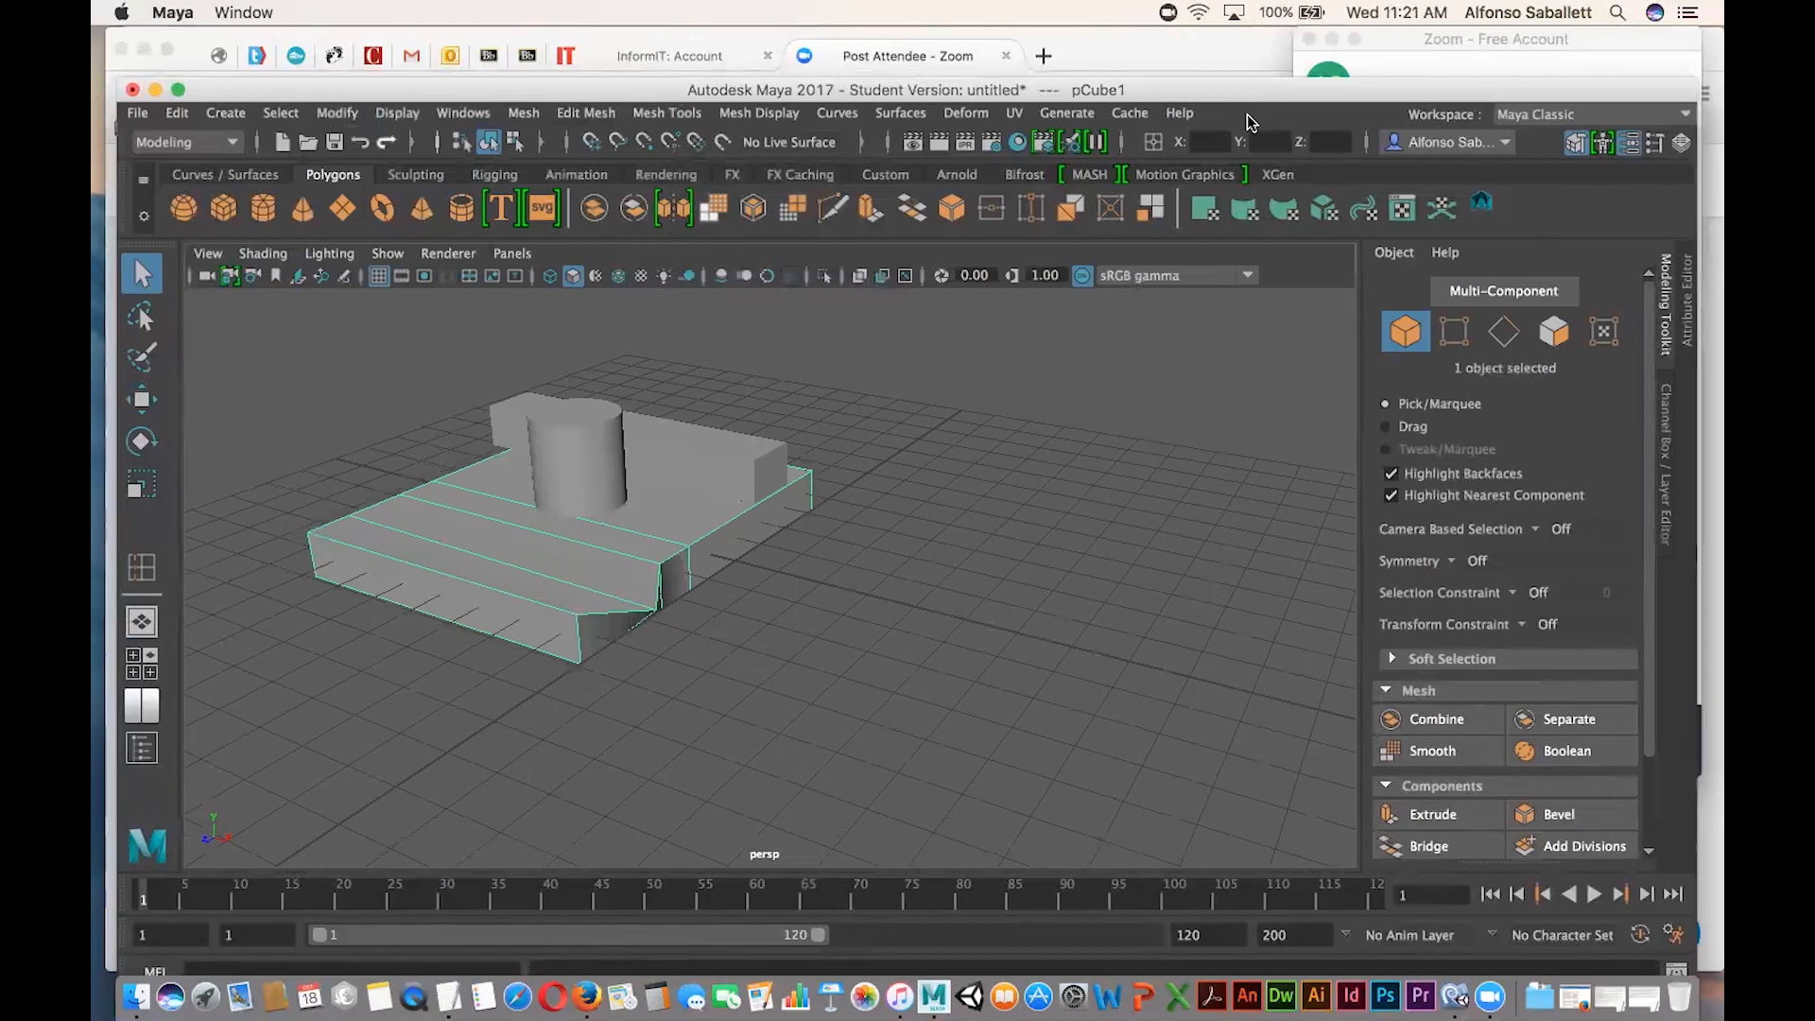
left_click_drag(1127, 100, 1132, 142)
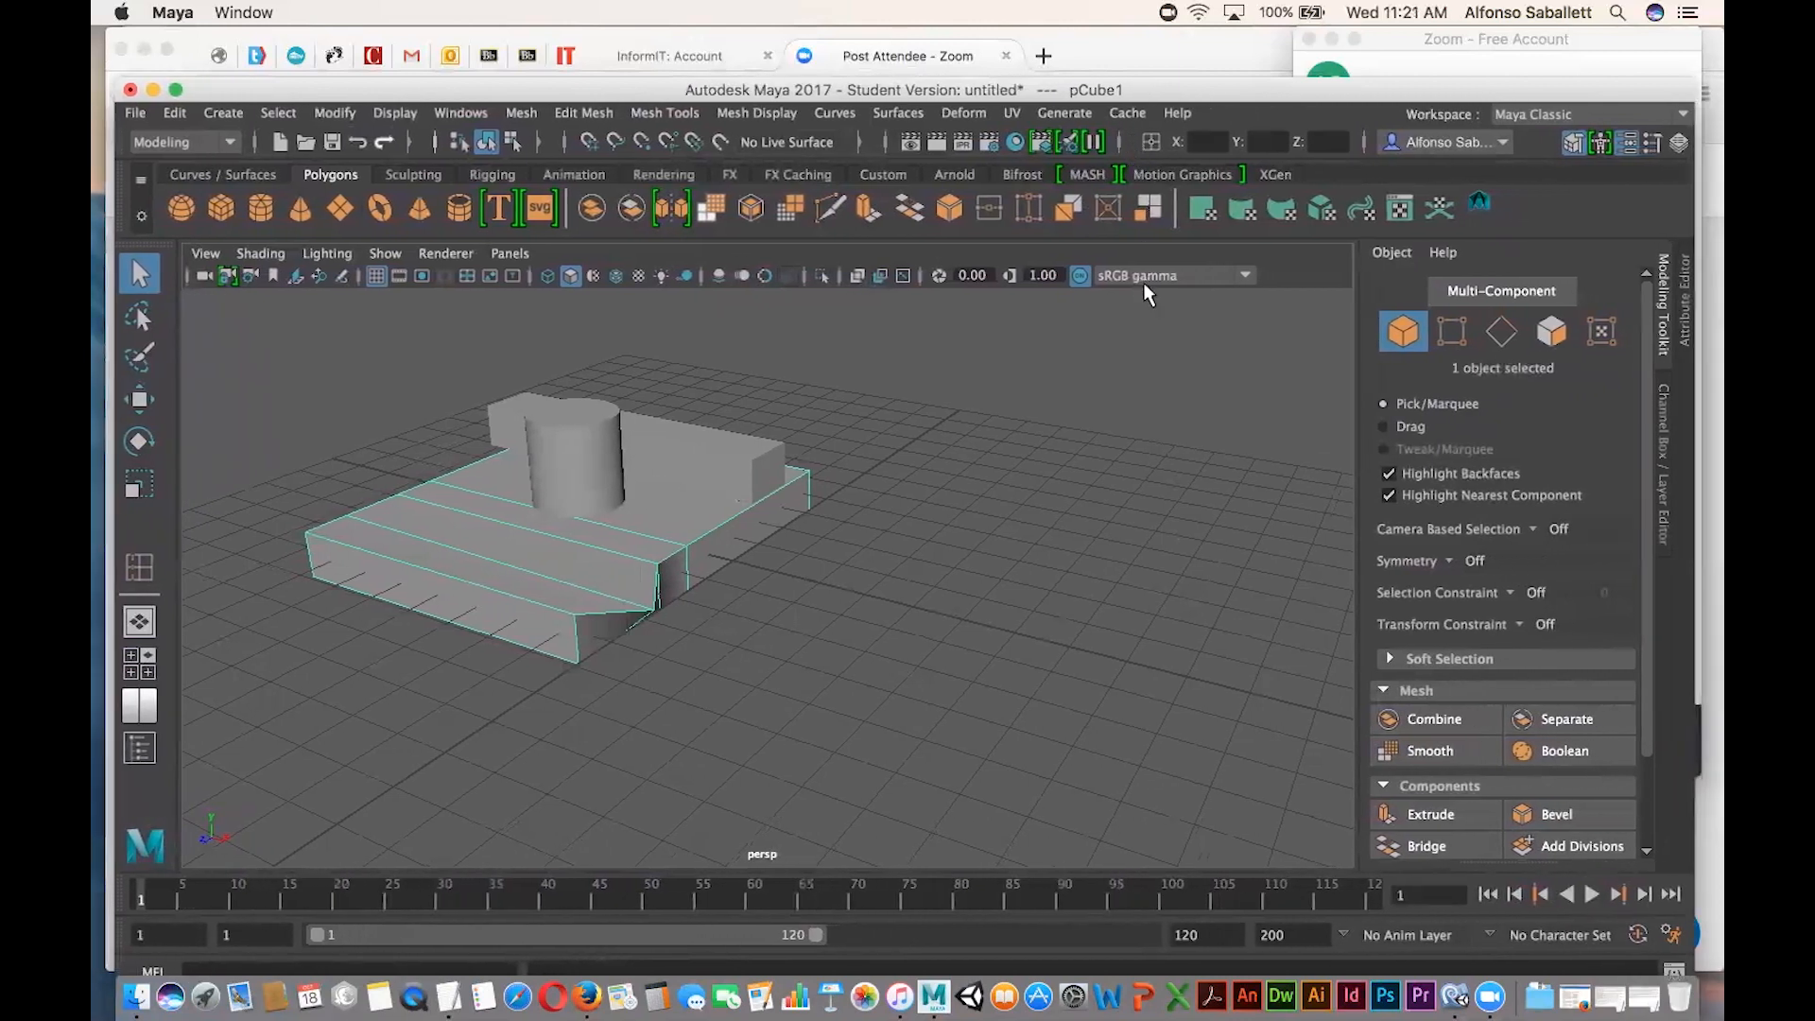
left_click(943, 173)
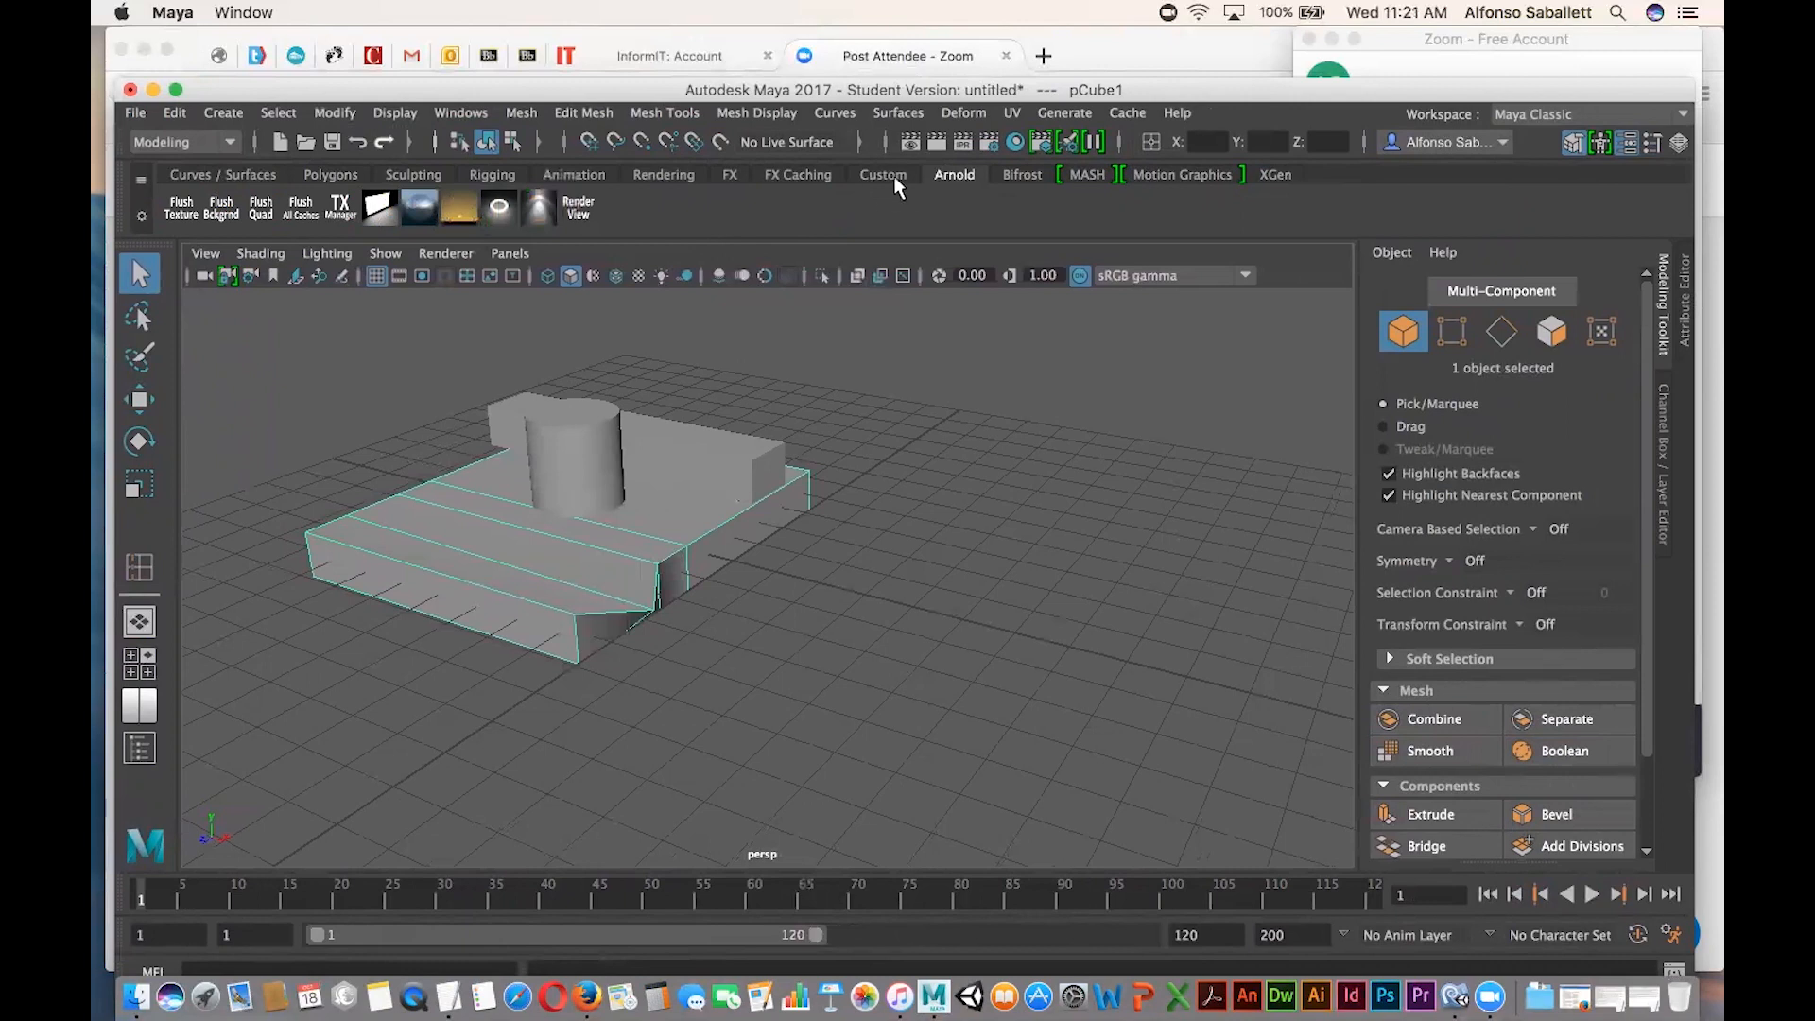
Select the cylinder in object mode and assign it a new Phong E material.
left_click(575, 434)
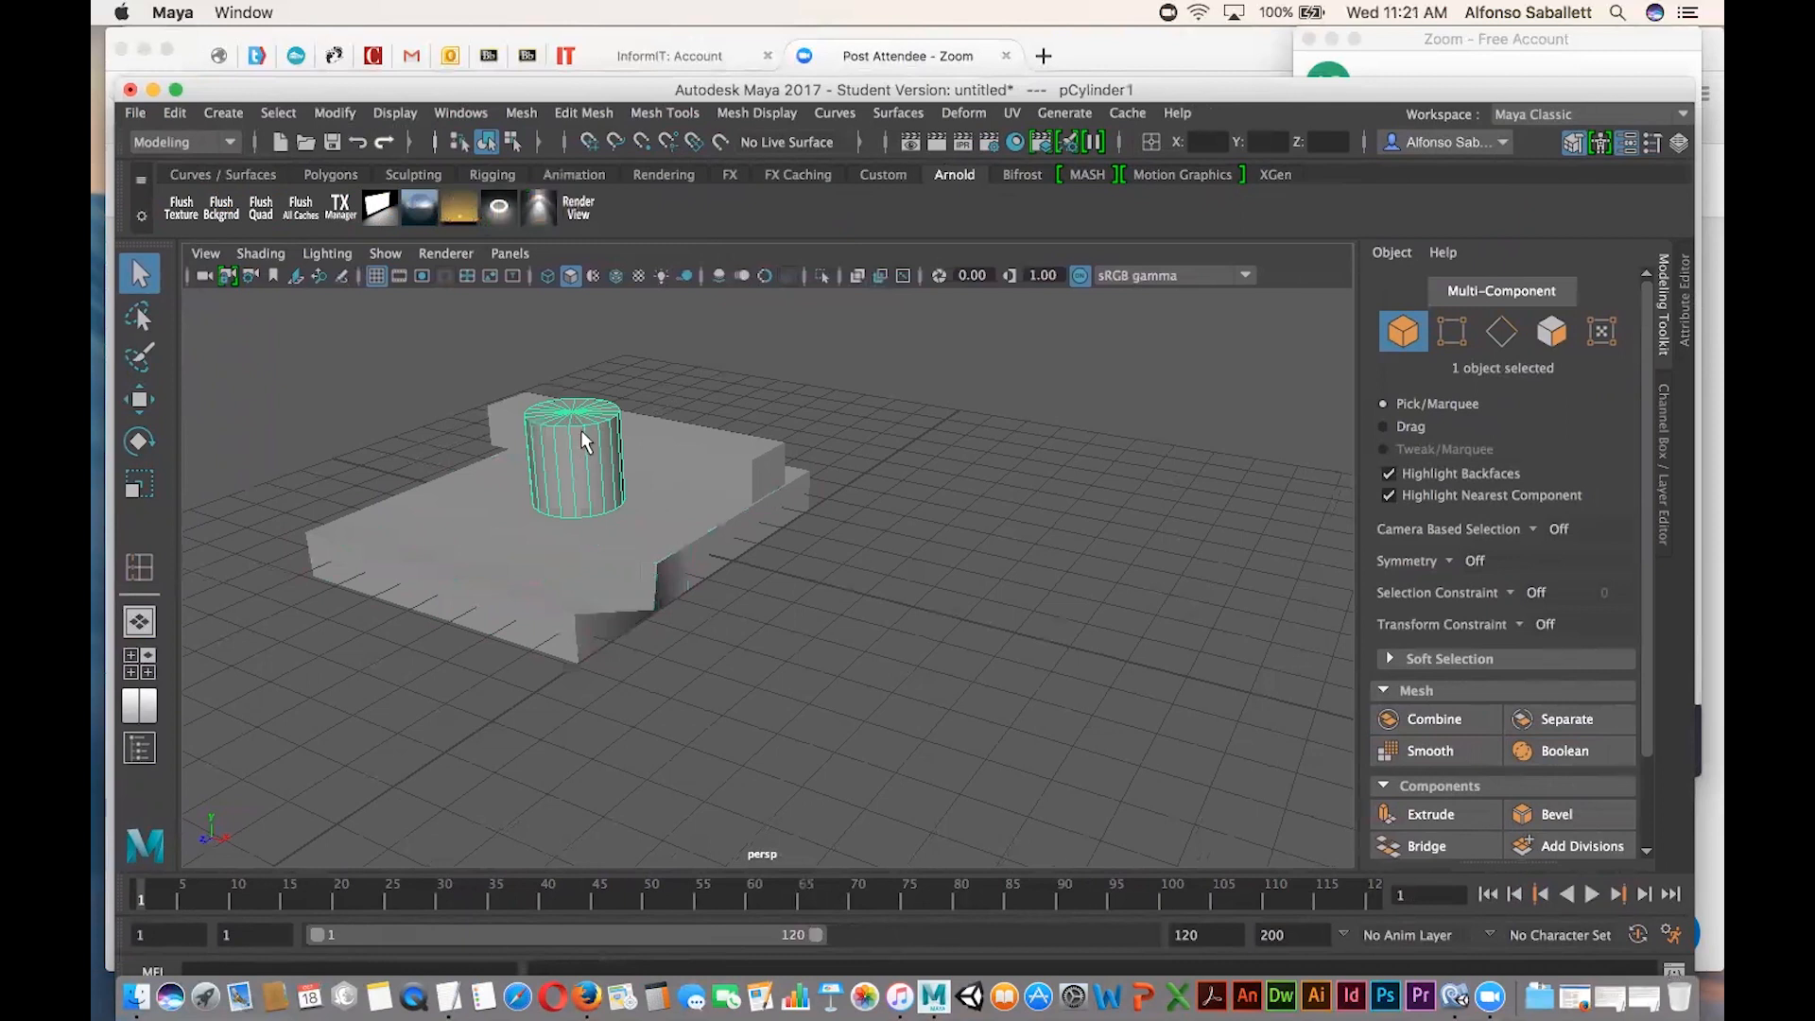
right_click(580, 429)
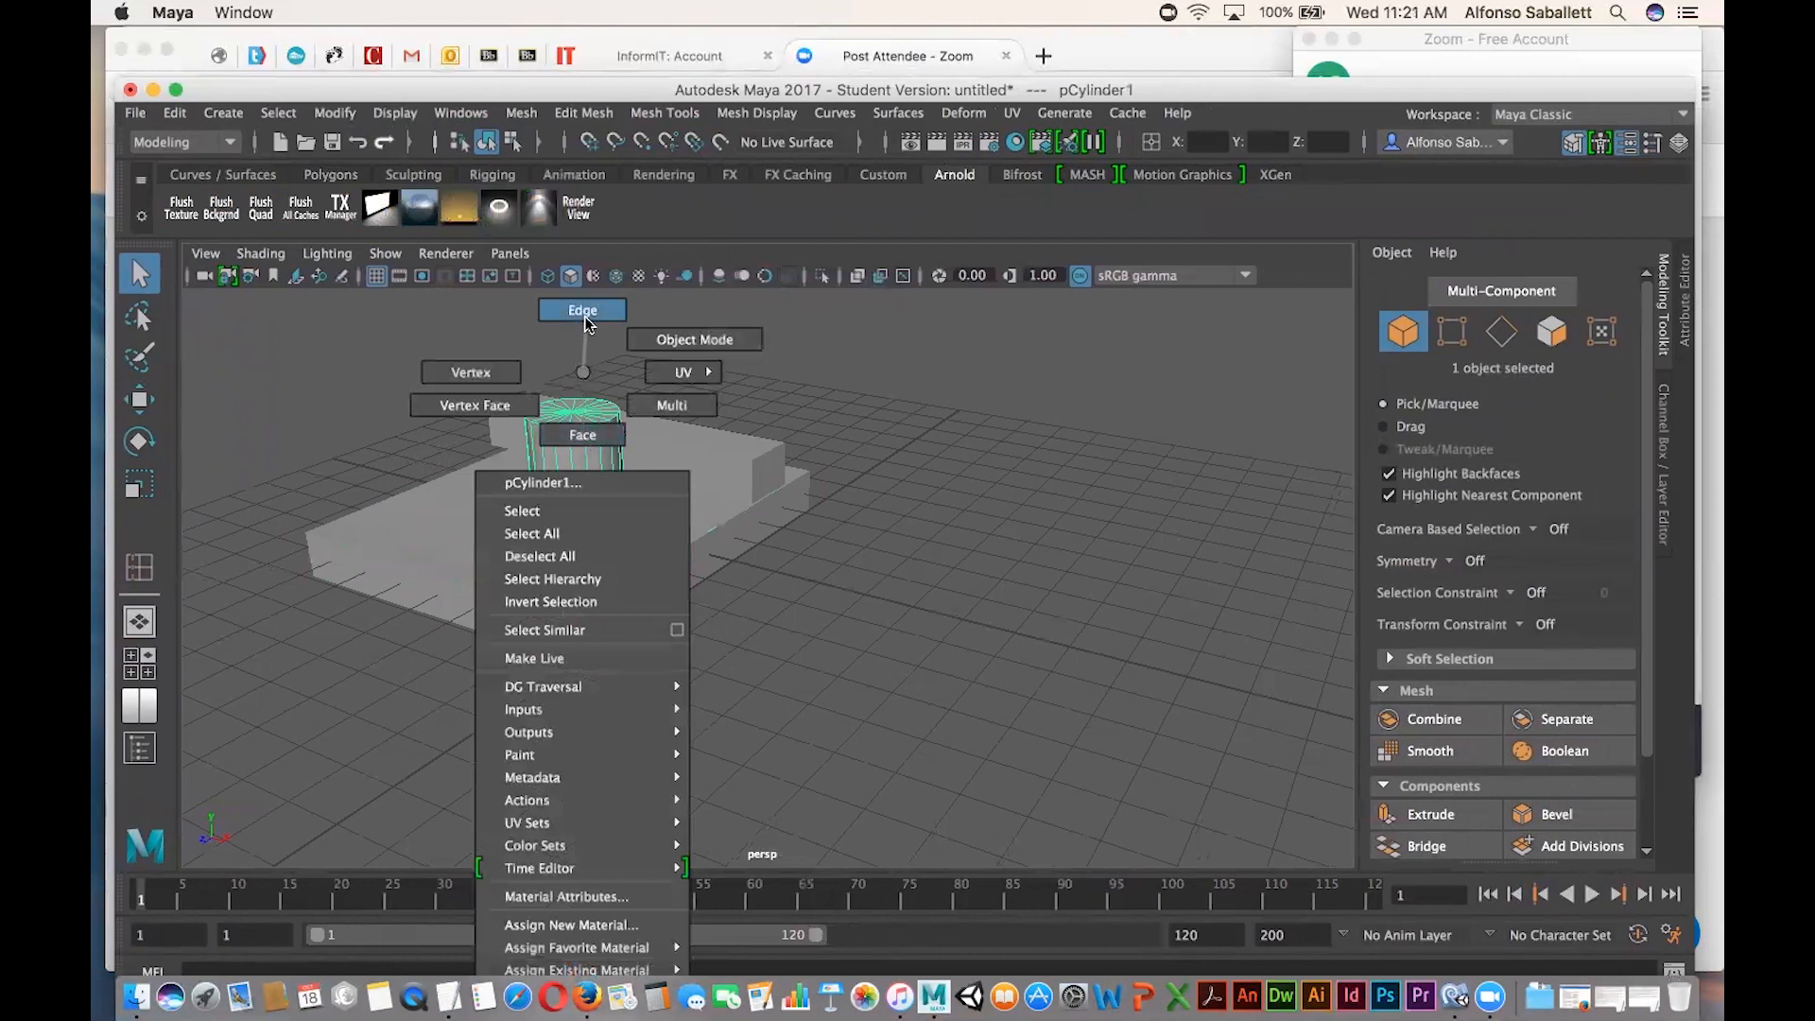
right_click_drag(571, 360, 990, 438)
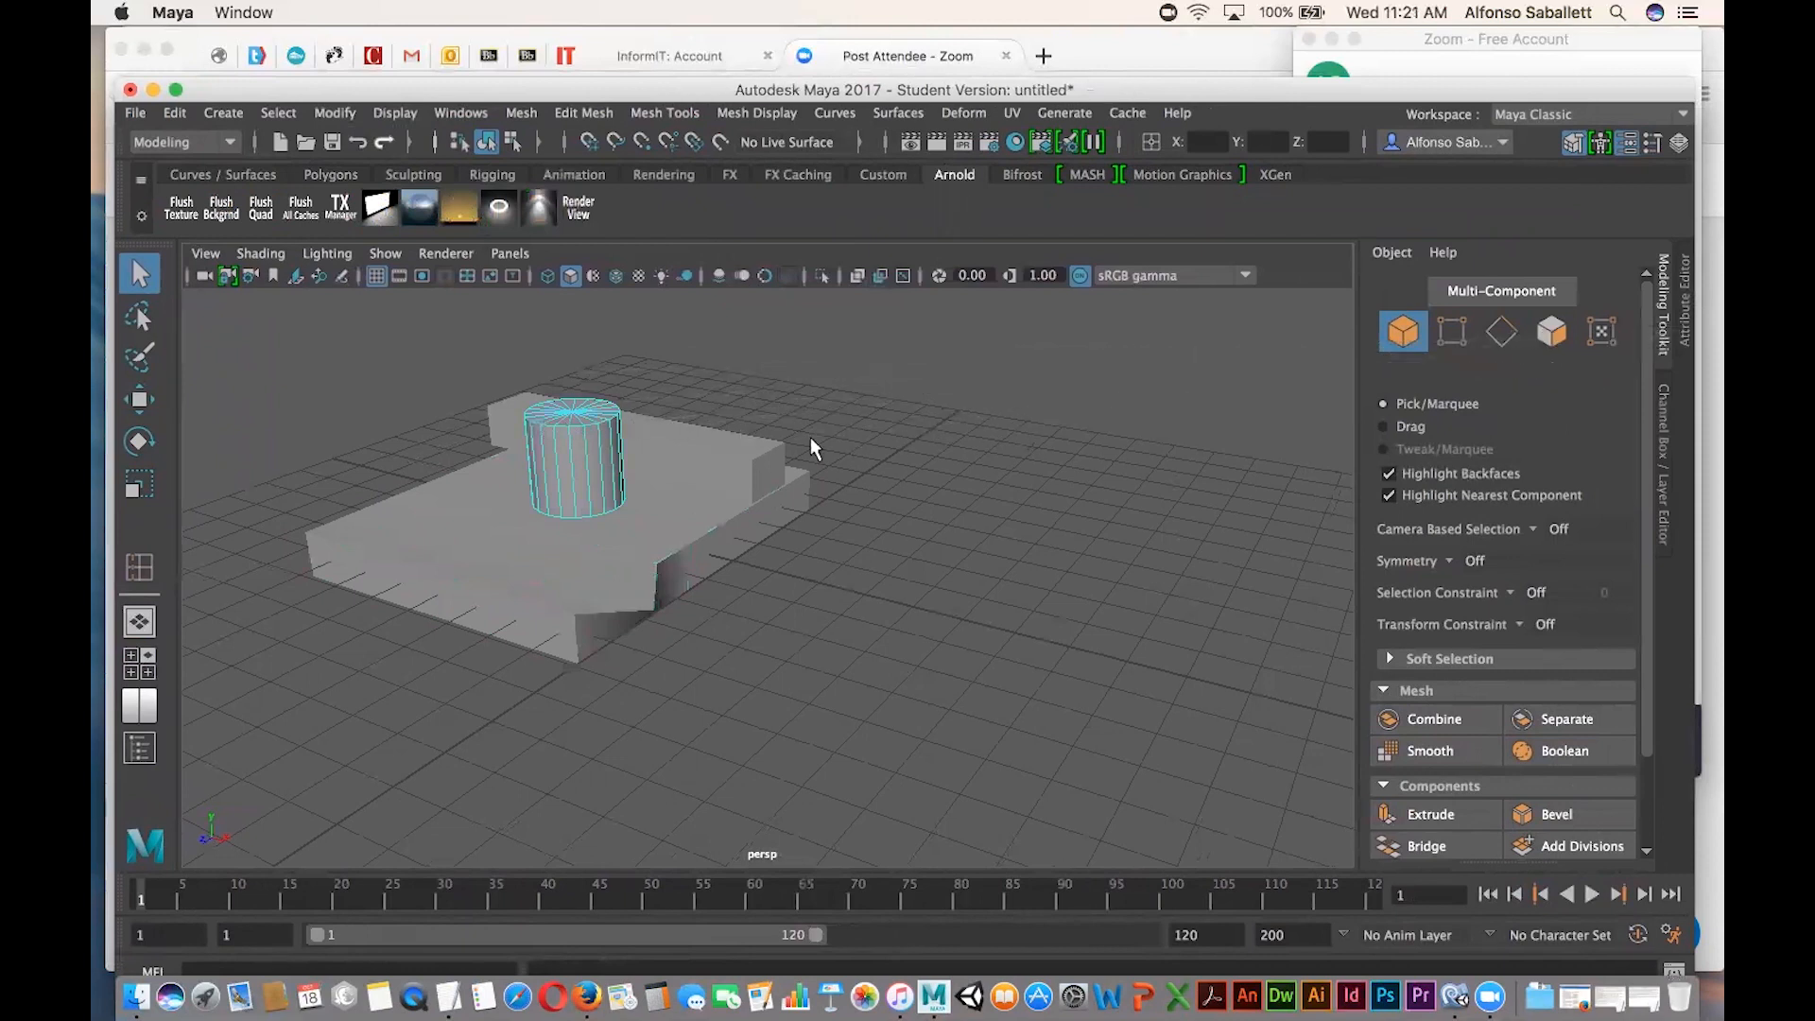
right_click_drag(593, 371, 667, 348)
right_click_drag(599, 461, 605, 925)
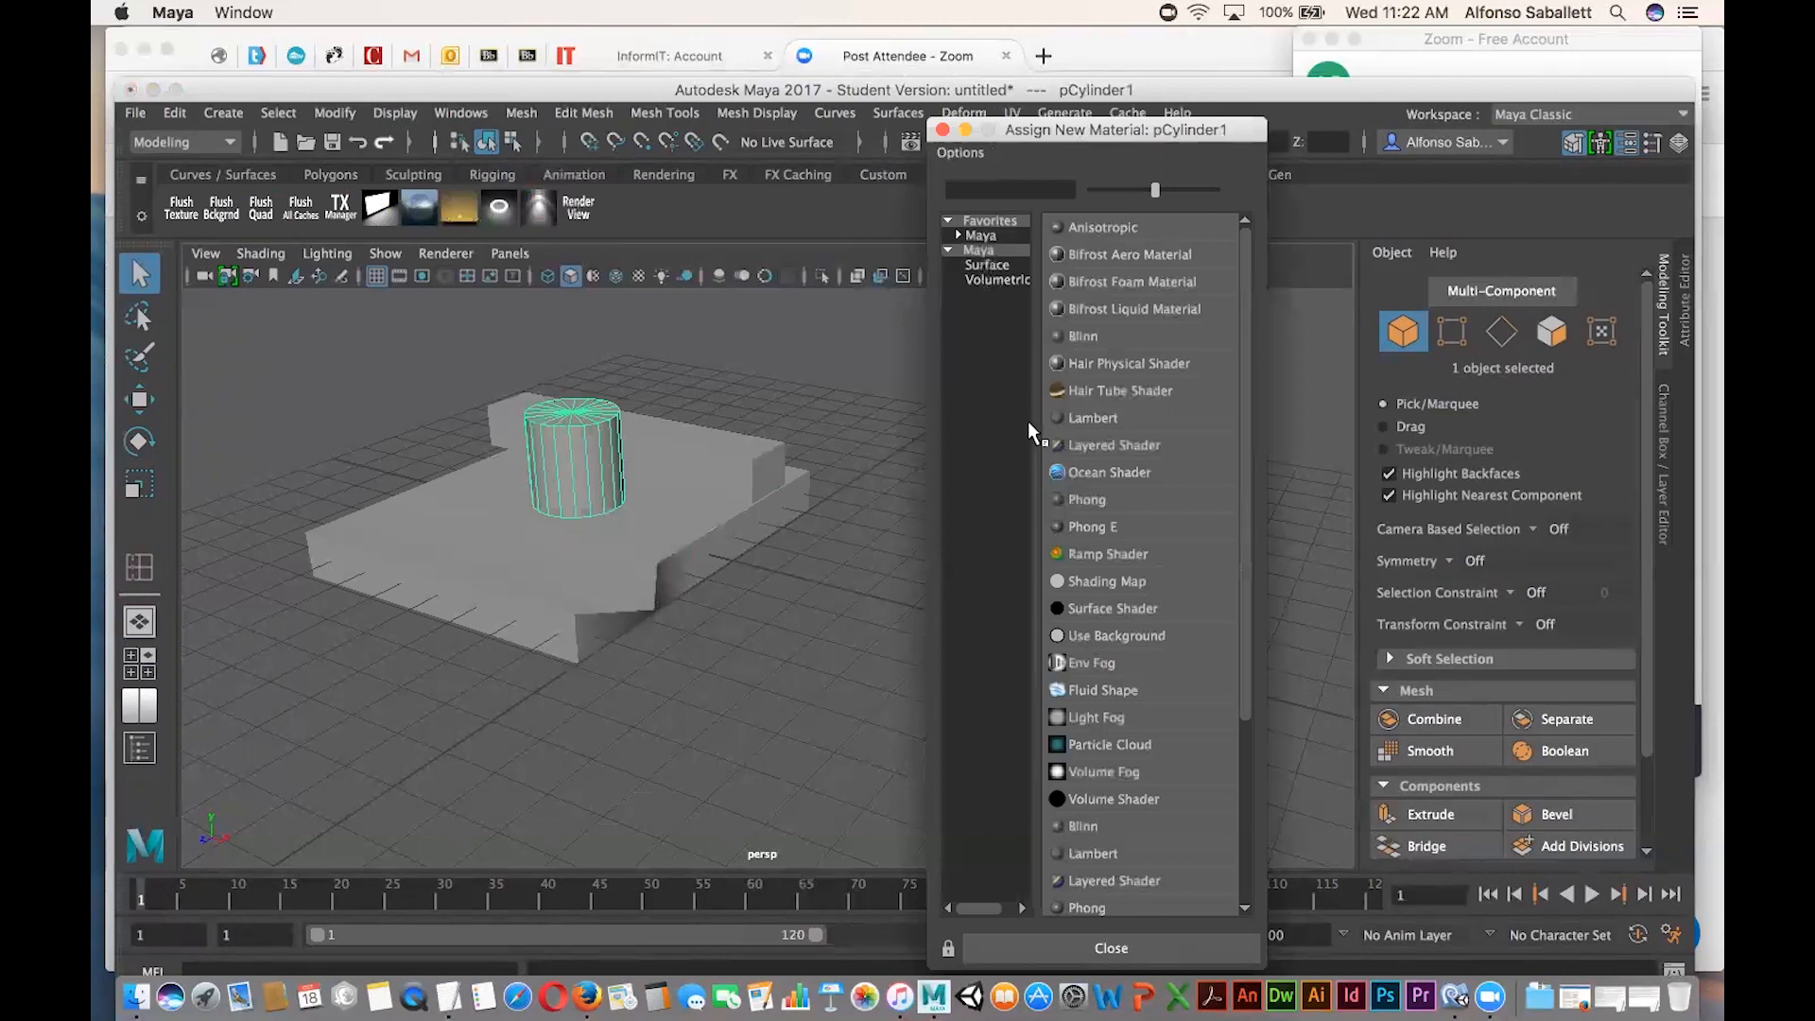
left_click(1089, 527)
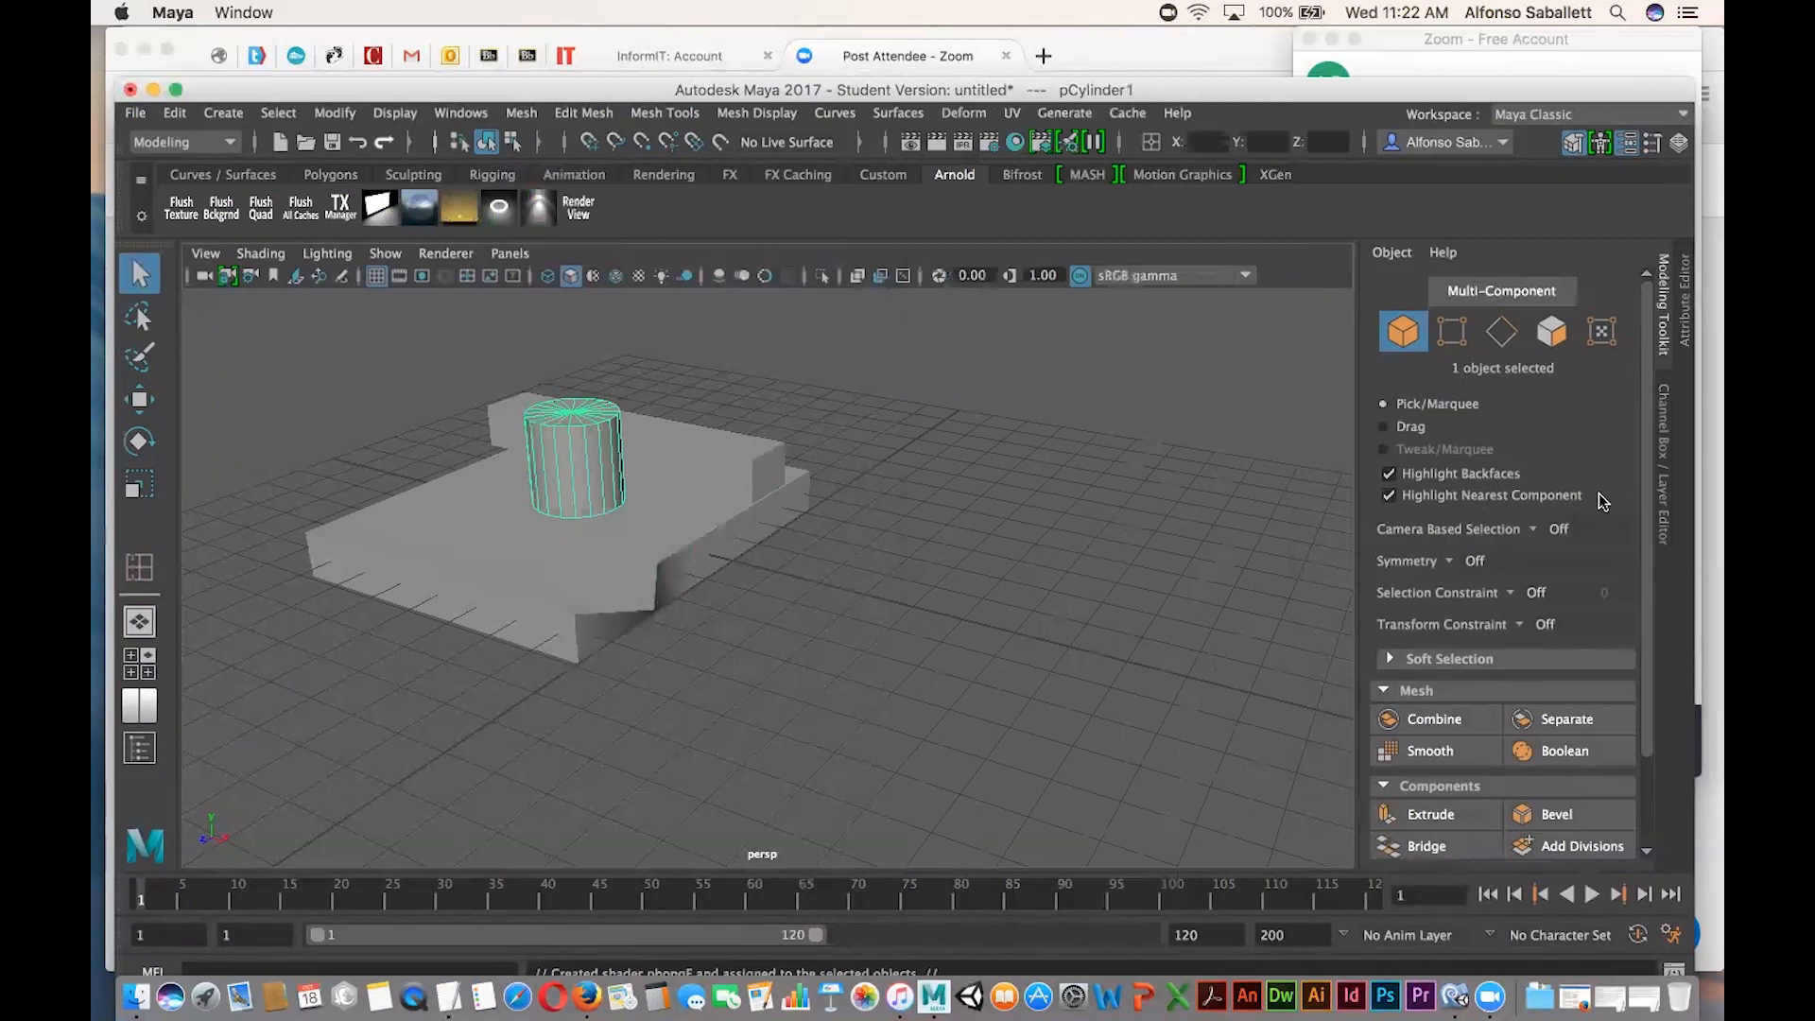
Show the cylinder's Phong E material attributes and raise its Transparency to about one fifth of the range.
left_click(1686, 345)
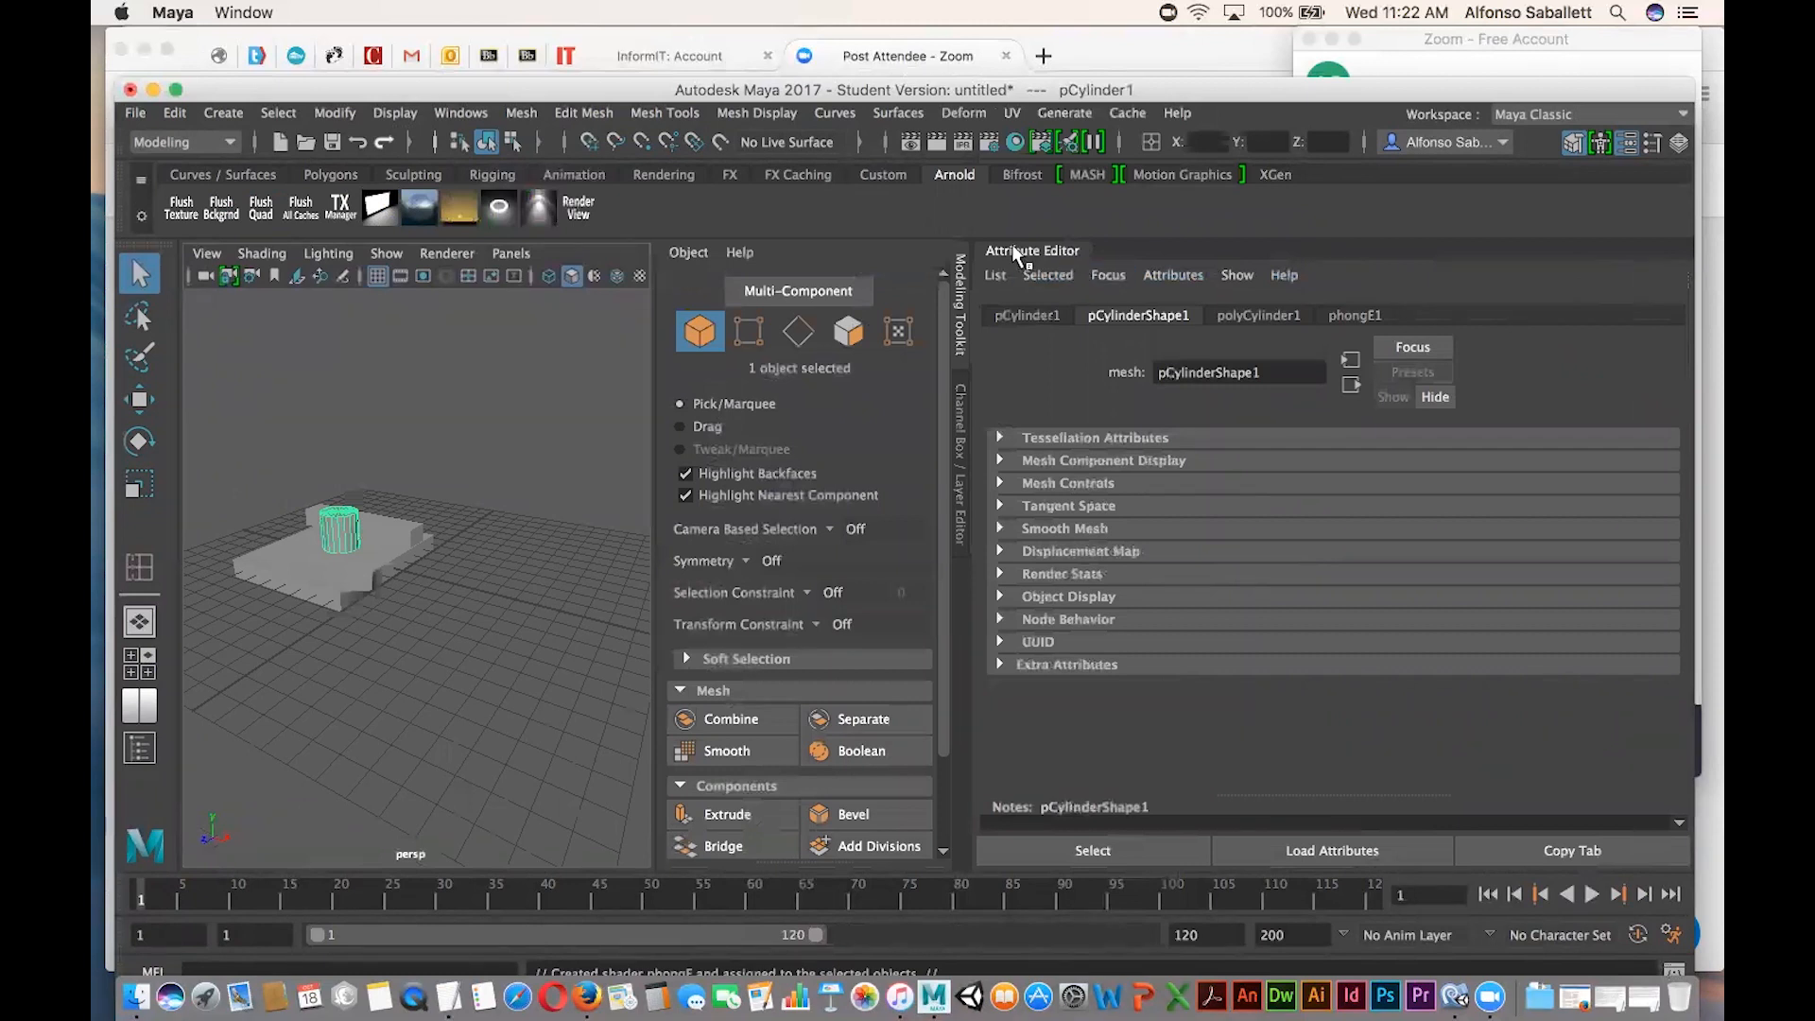
left_click(1351, 316)
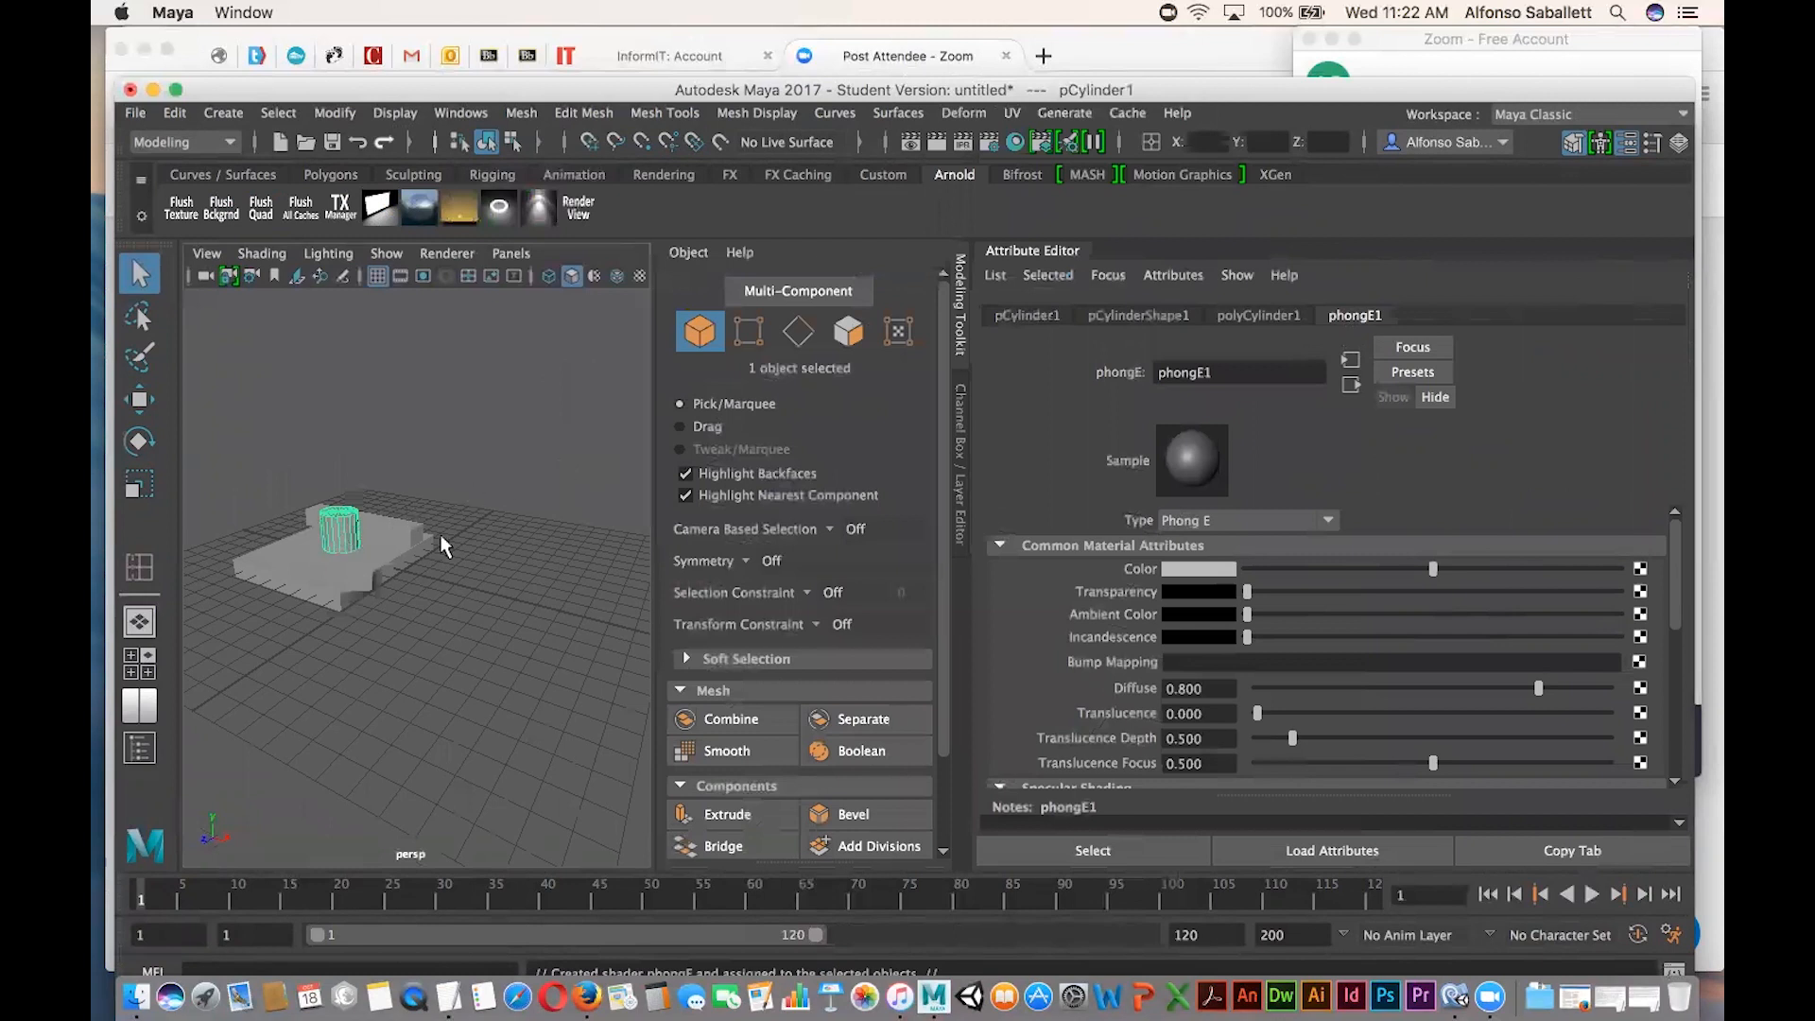
left_click_drag(1247, 593, 1326, 593)
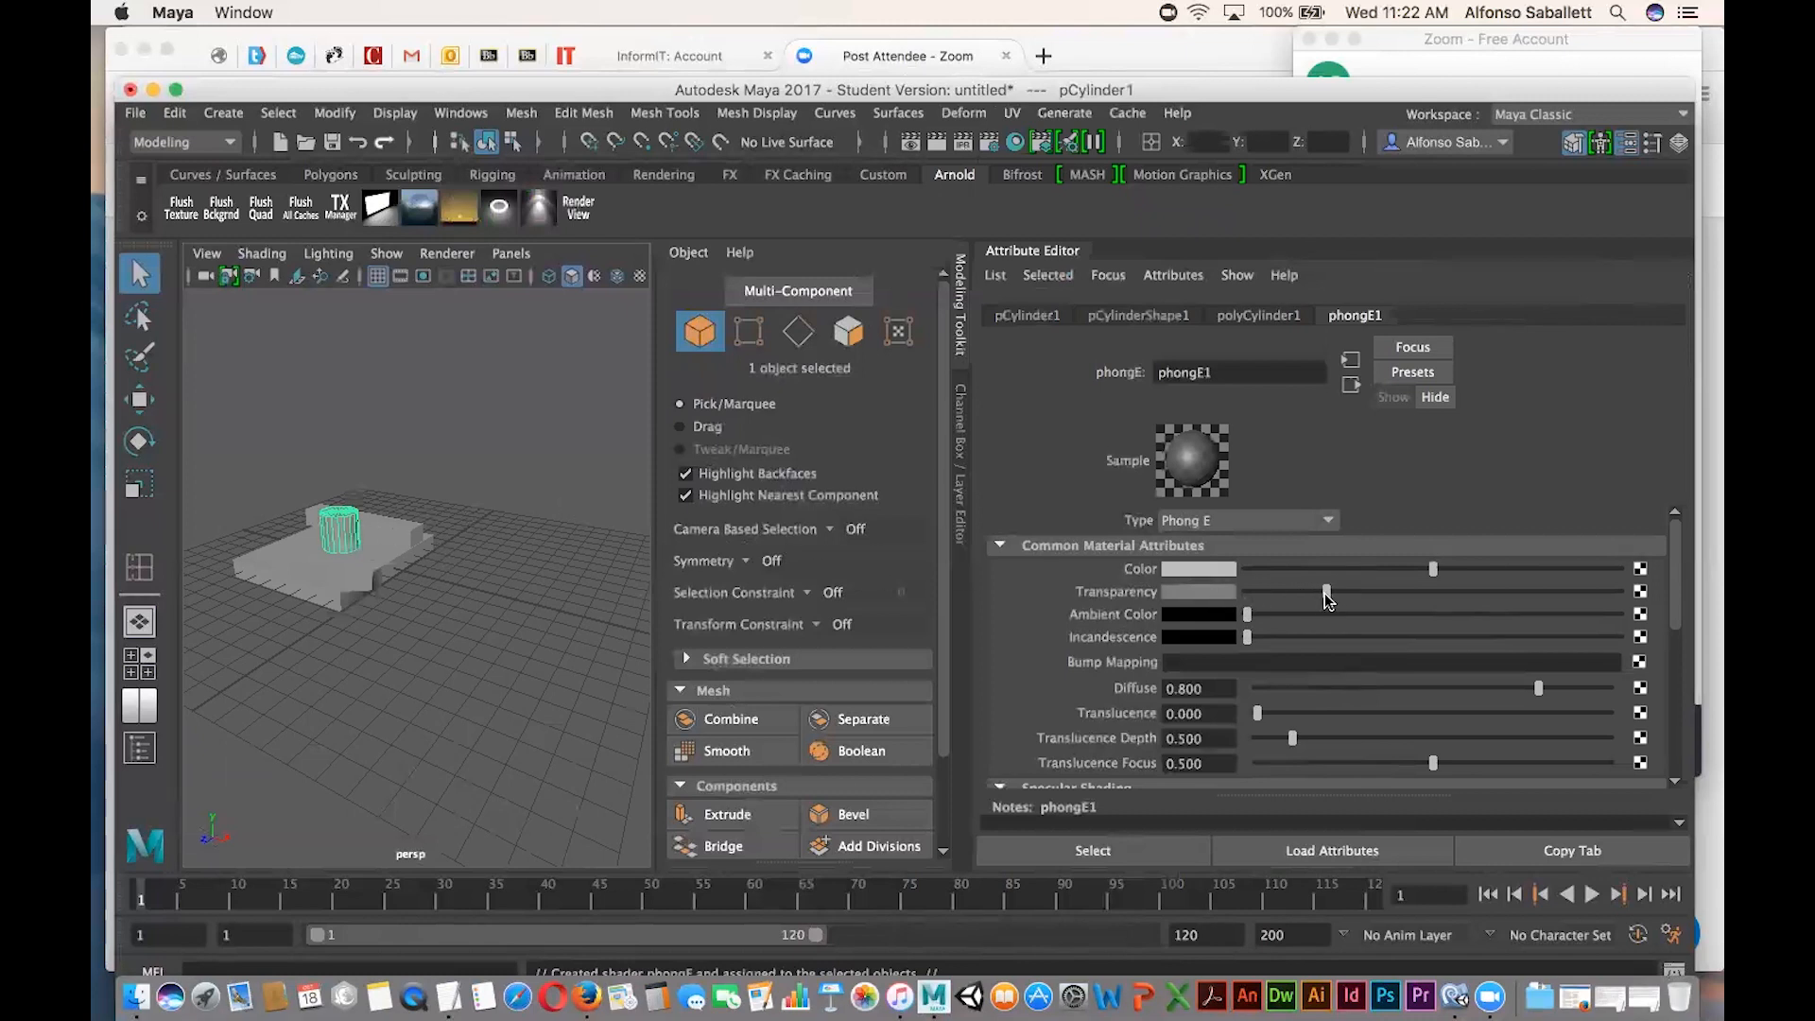
Set the material's specular Highlight Size to about 0.602 and brighten its Specular Color to about 60% of the range.
scroll(1311, 636, "down", 3)
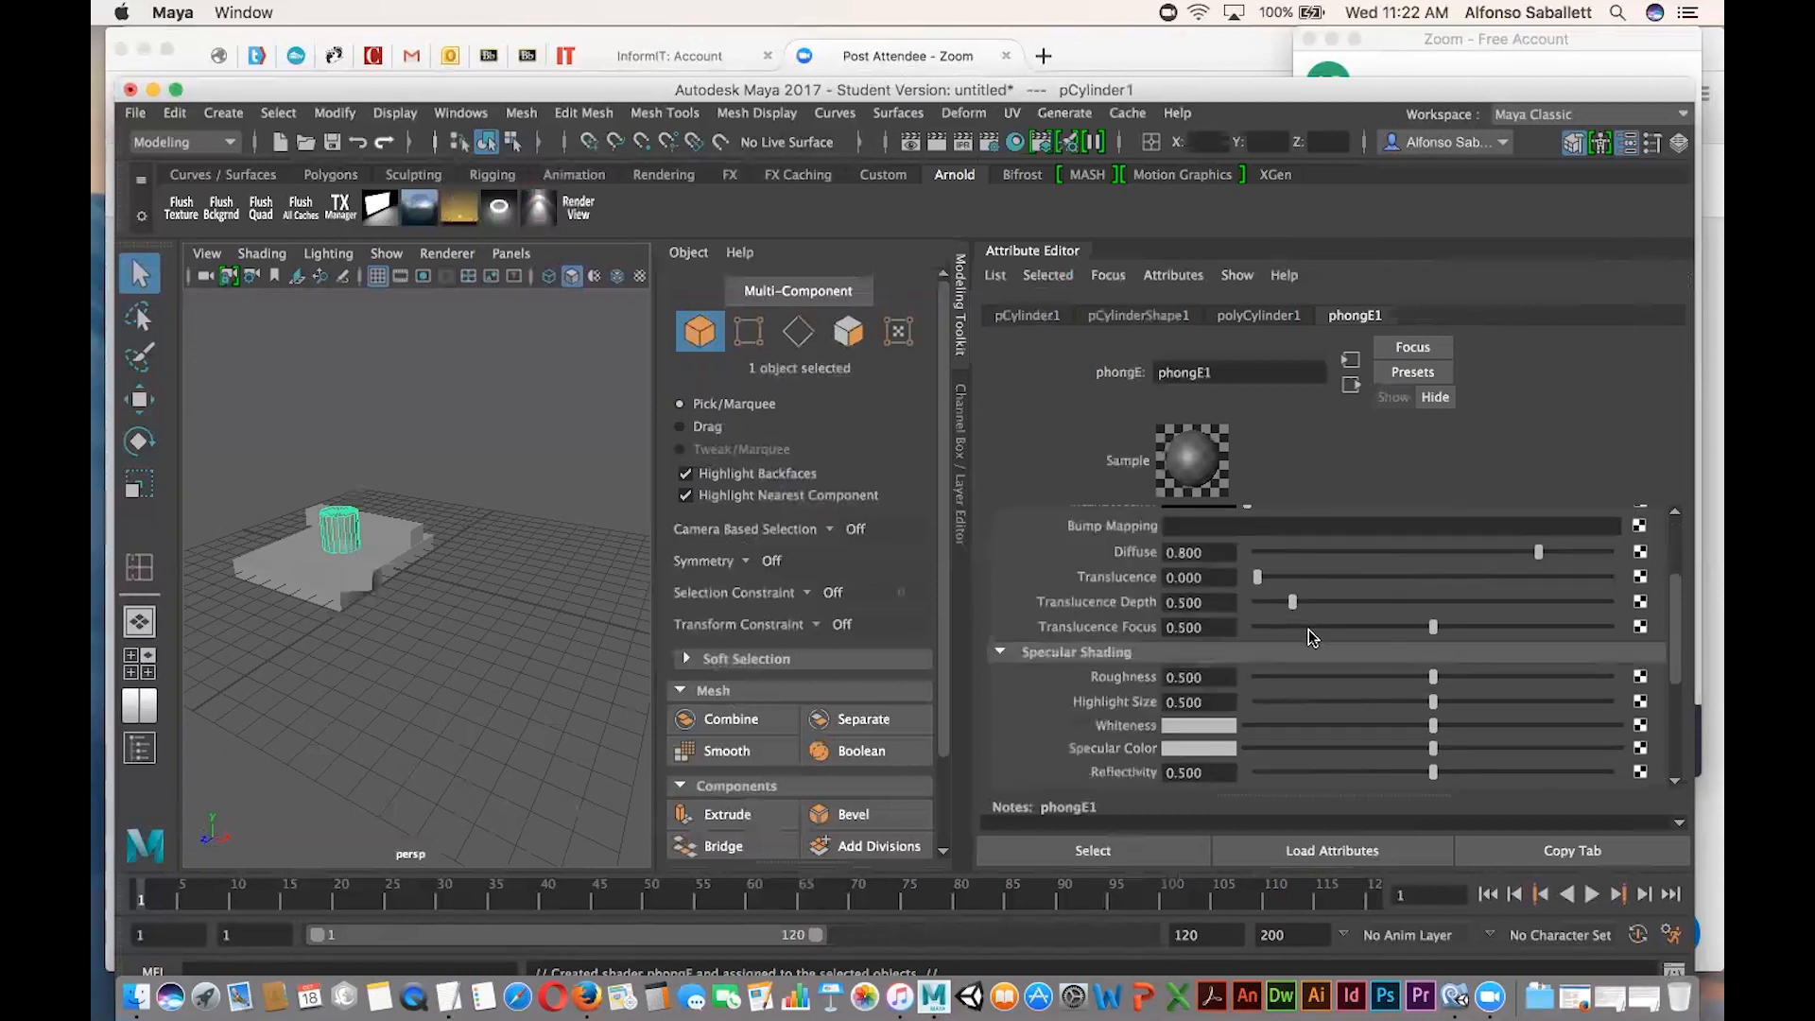
scroll(1311, 636, "down", 2)
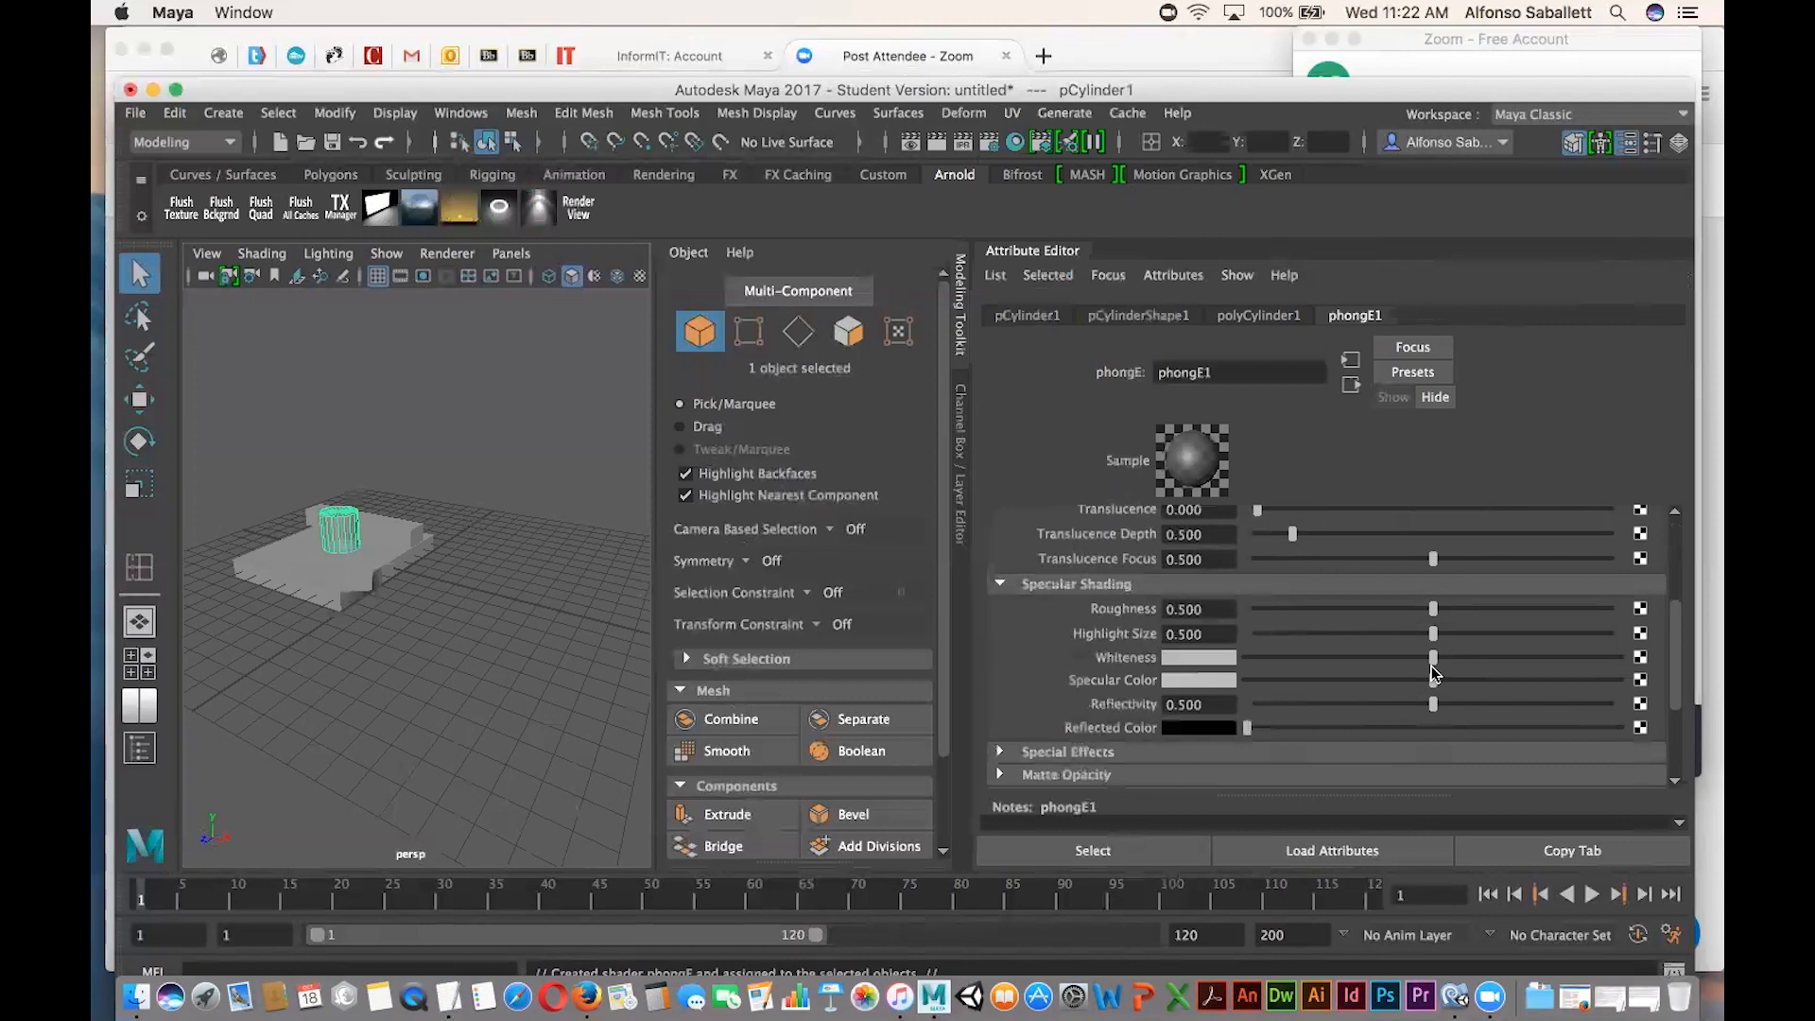
left_click_drag(1433, 634, 1468, 635)
scroll(1418, 685, "down", 2)
left_click_drag(1433, 612, 1474, 612)
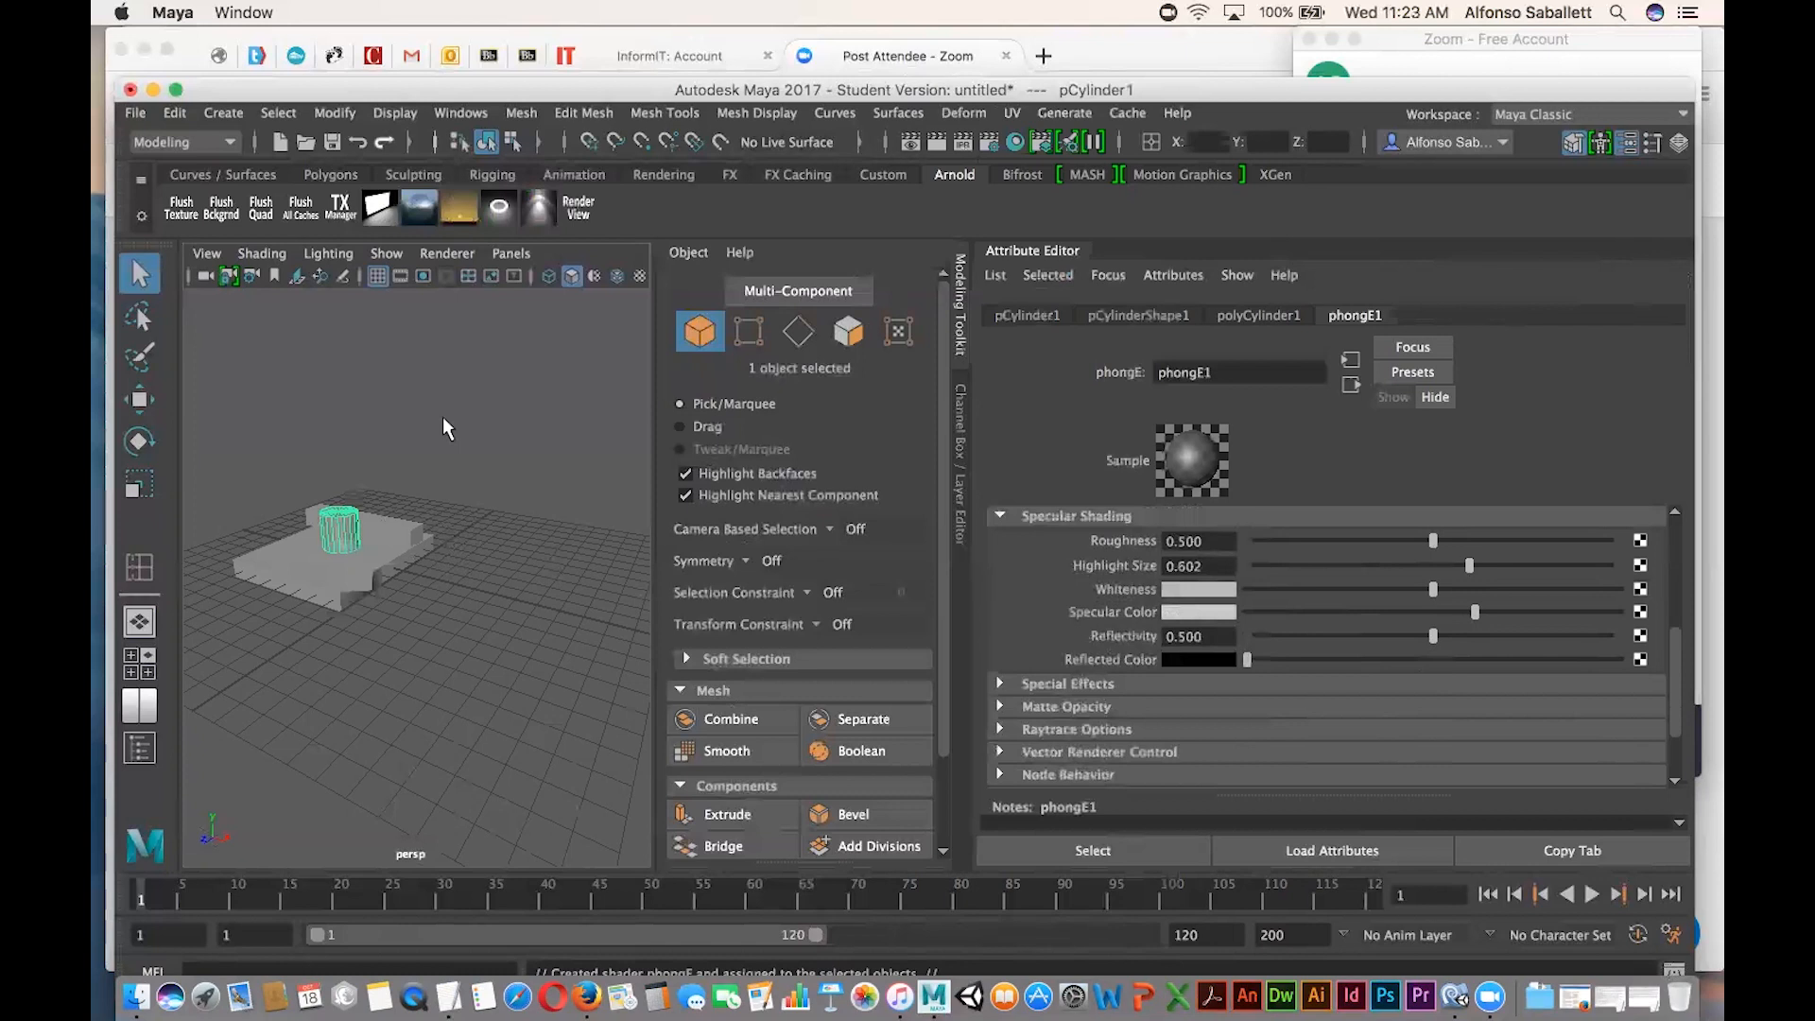
Deselect the cylinder, render the current perspective frame with Maya Software and close the render after viewing it.
left_click(499, 454)
scroll(397, 548, "up", 5)
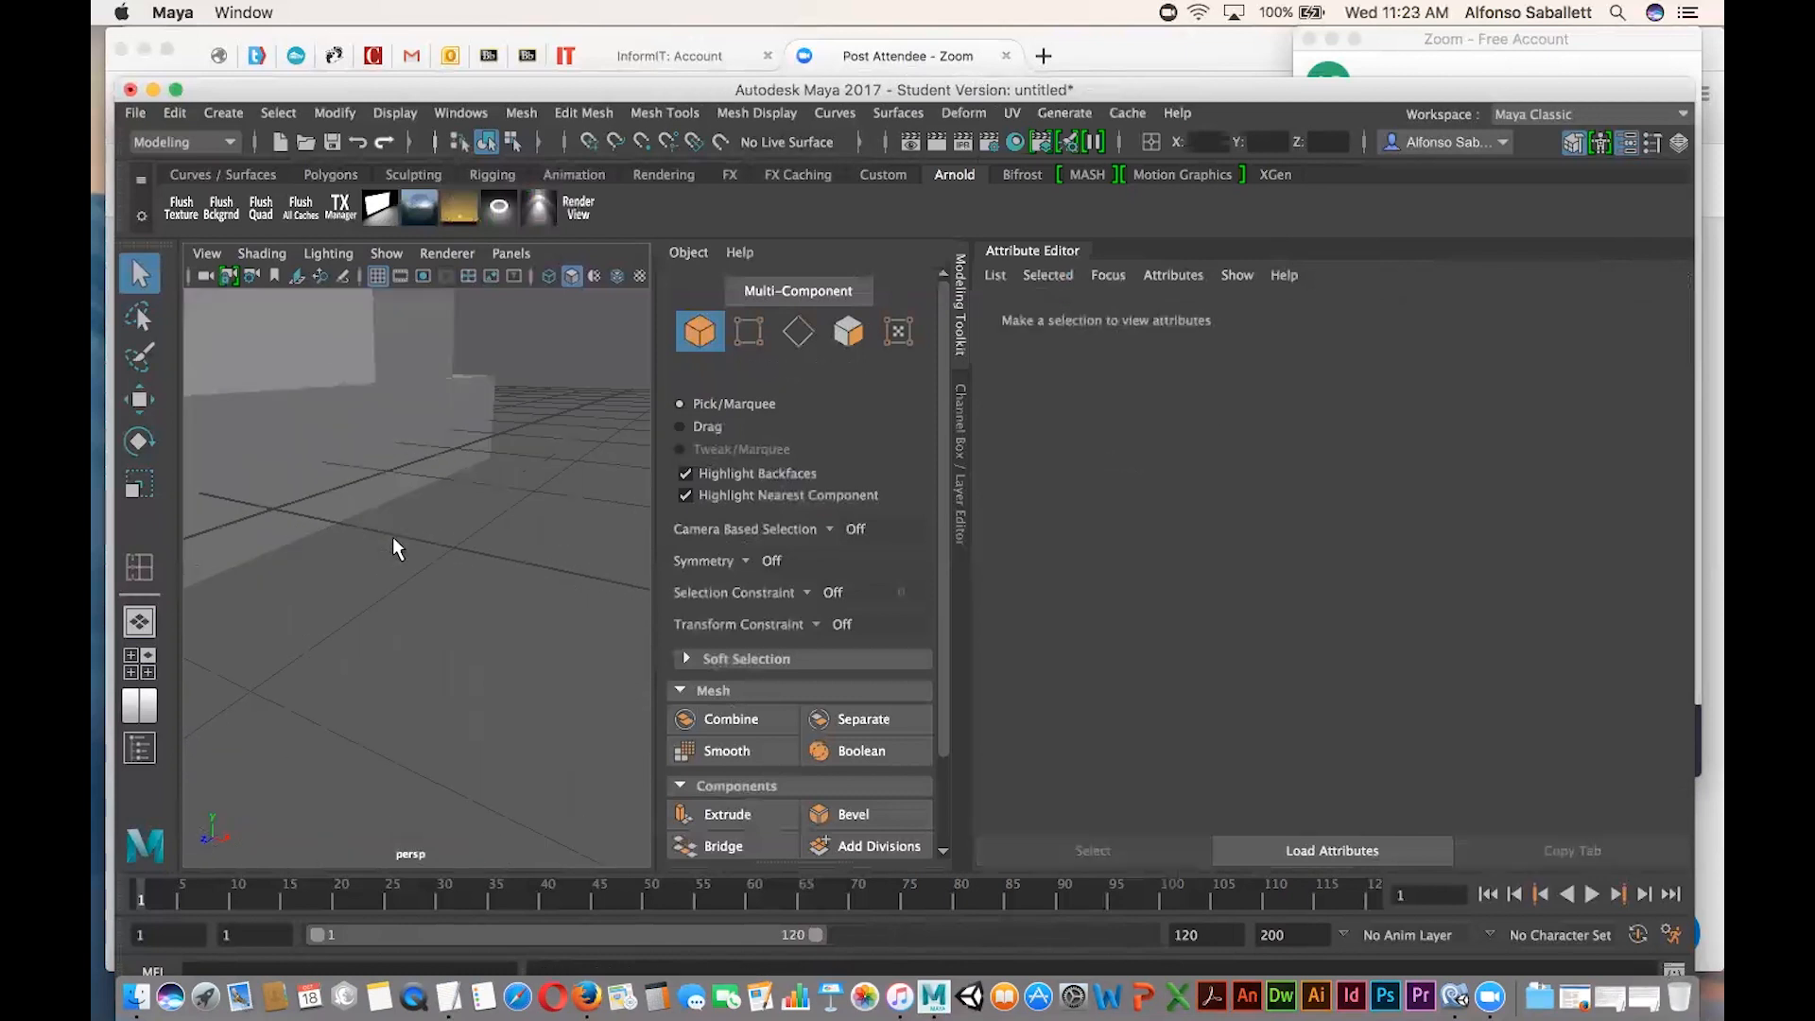
scroll(397, 543, "down", 5)
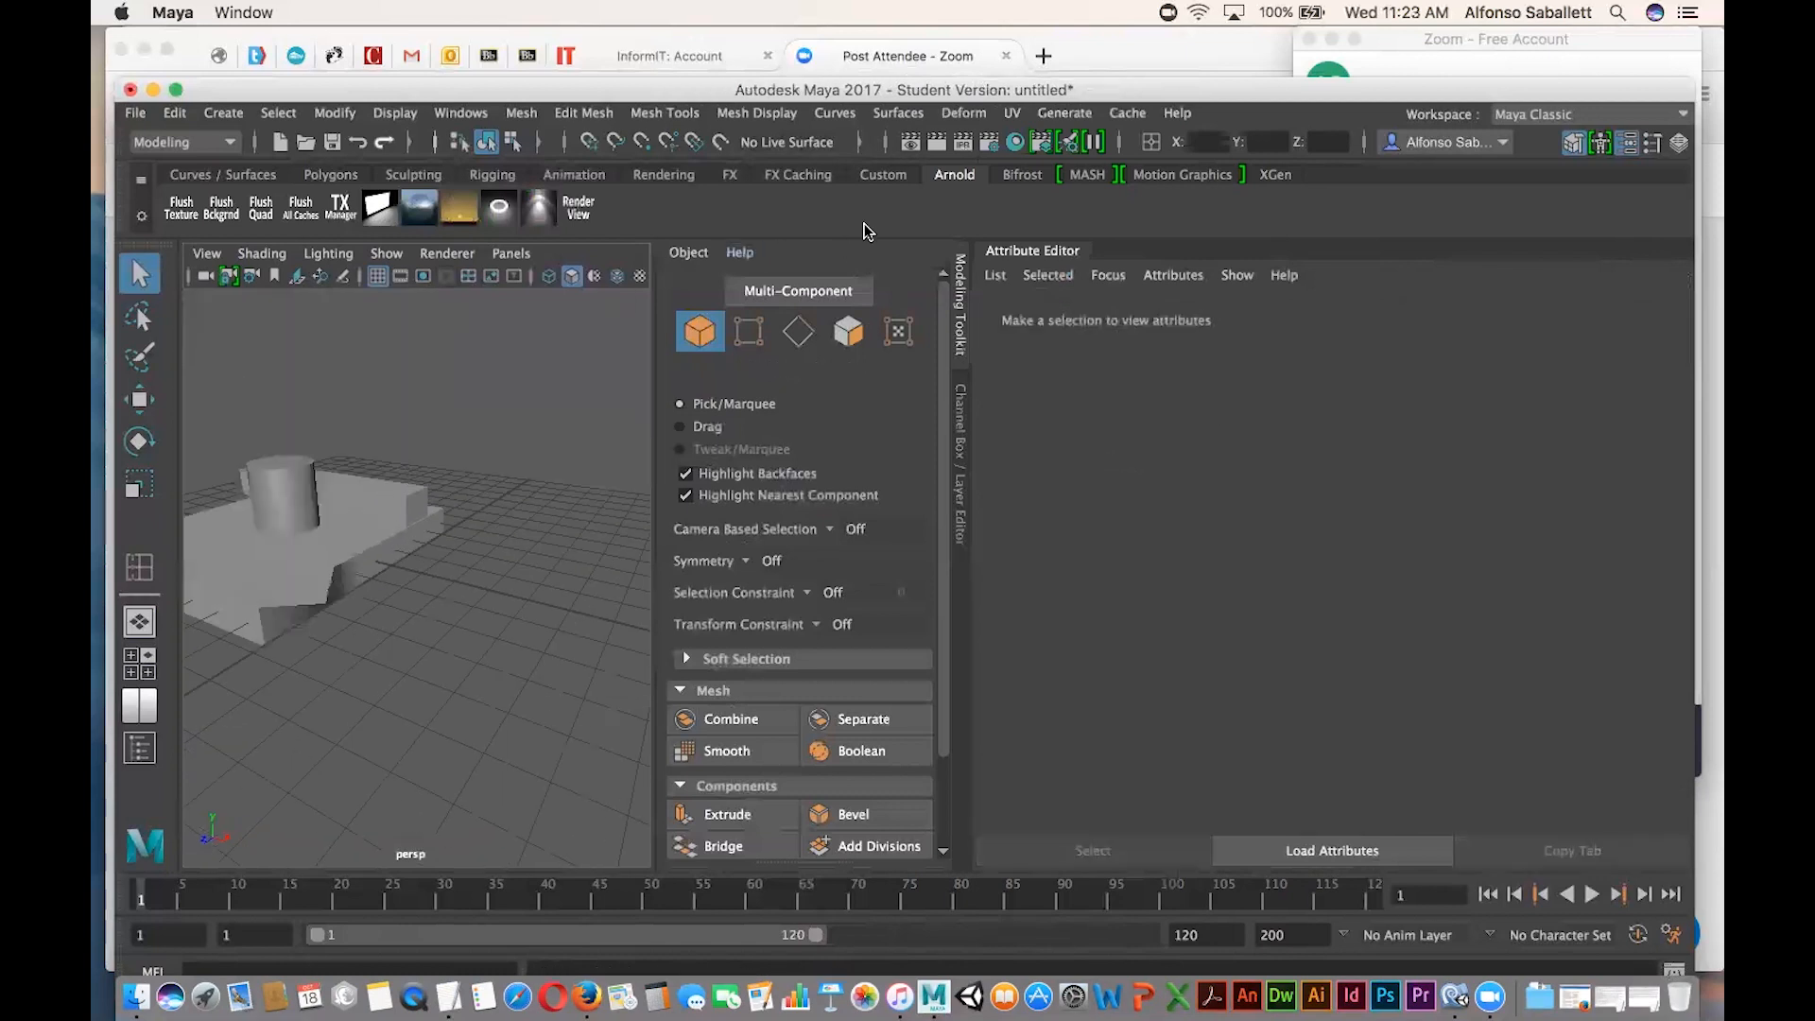
left_click(936, 143)
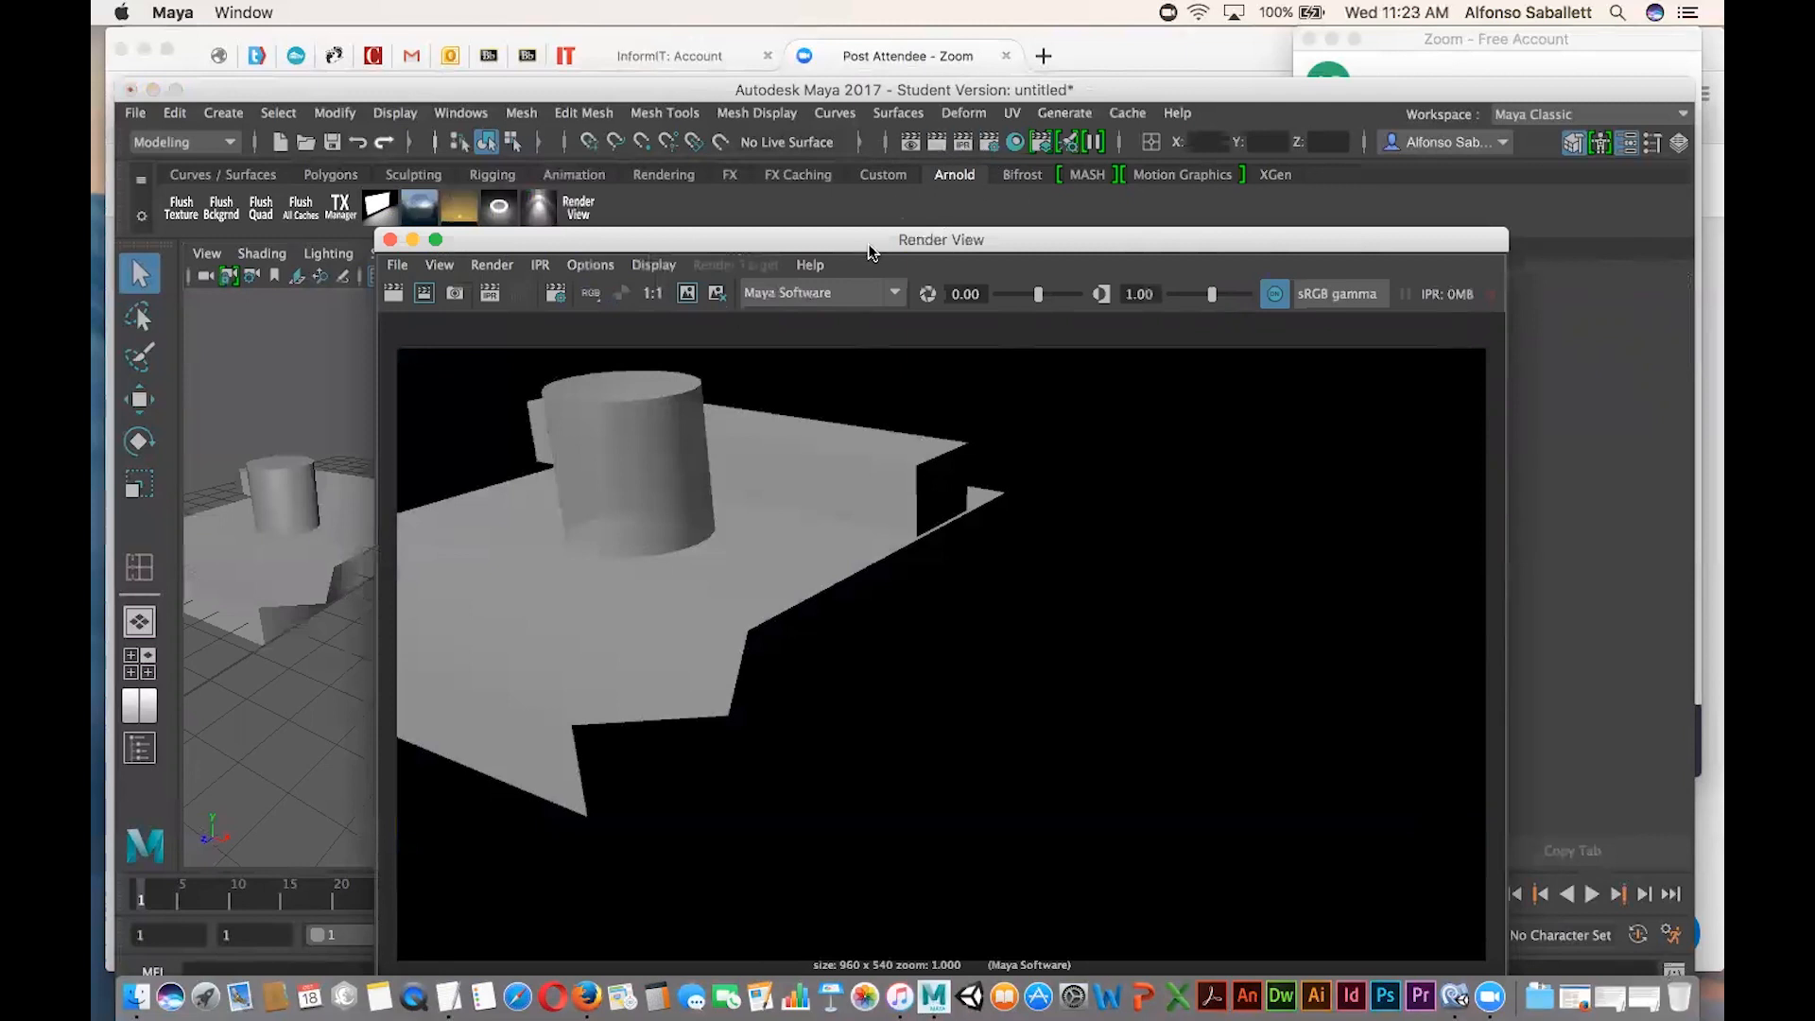
left_click_drag(859, 241, 859, 168)
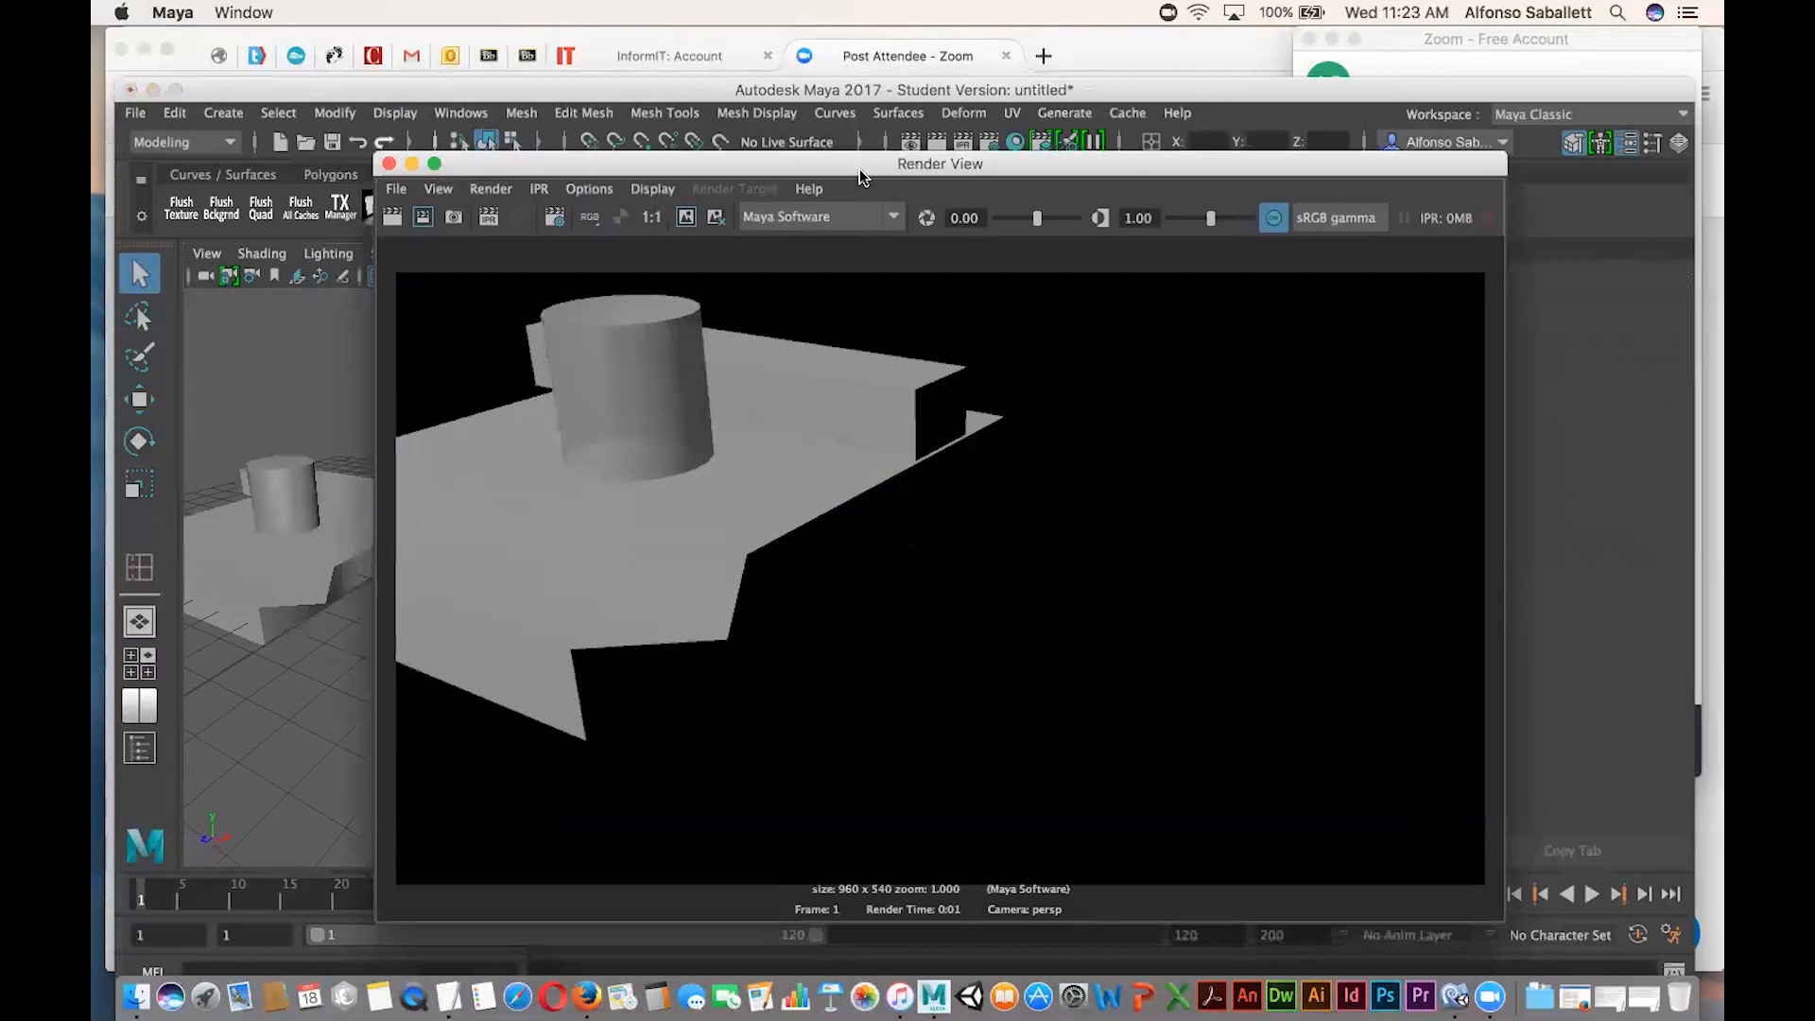
left_click(387, 165)
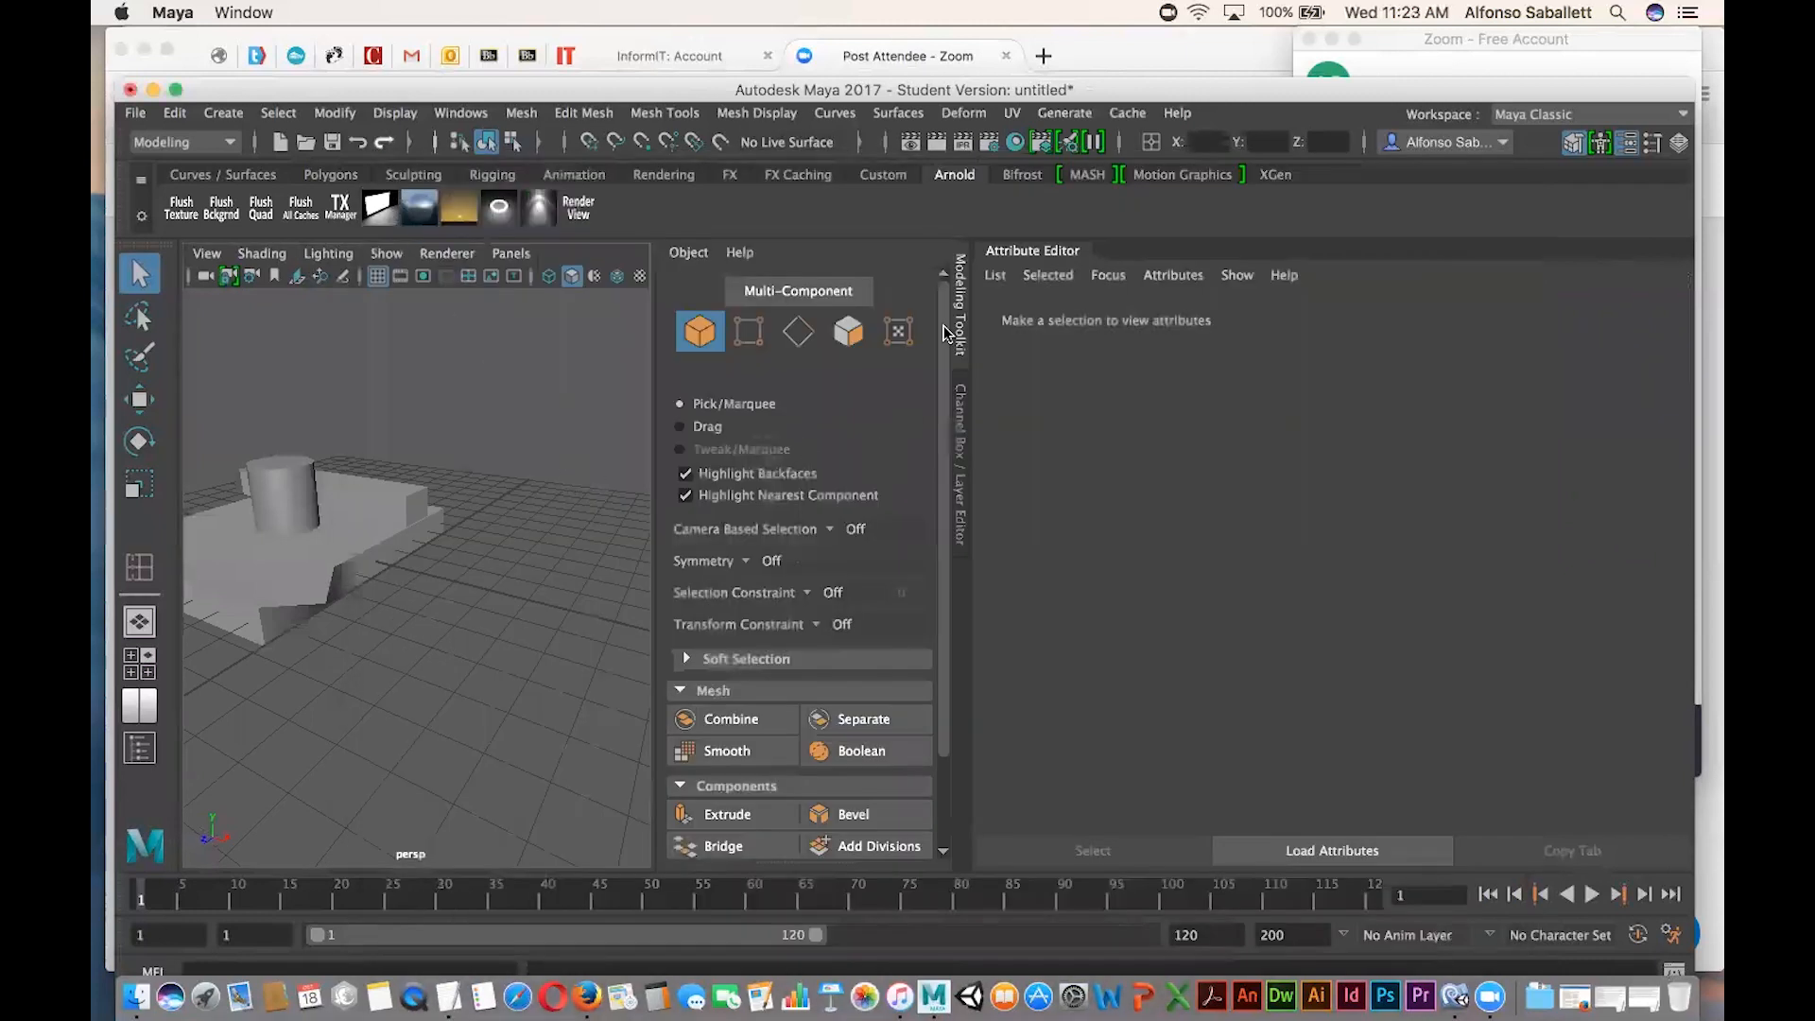
Collapse the Attribute Editor and reframe the perspective view so the whole model is visible.
left_click(1021, 245)
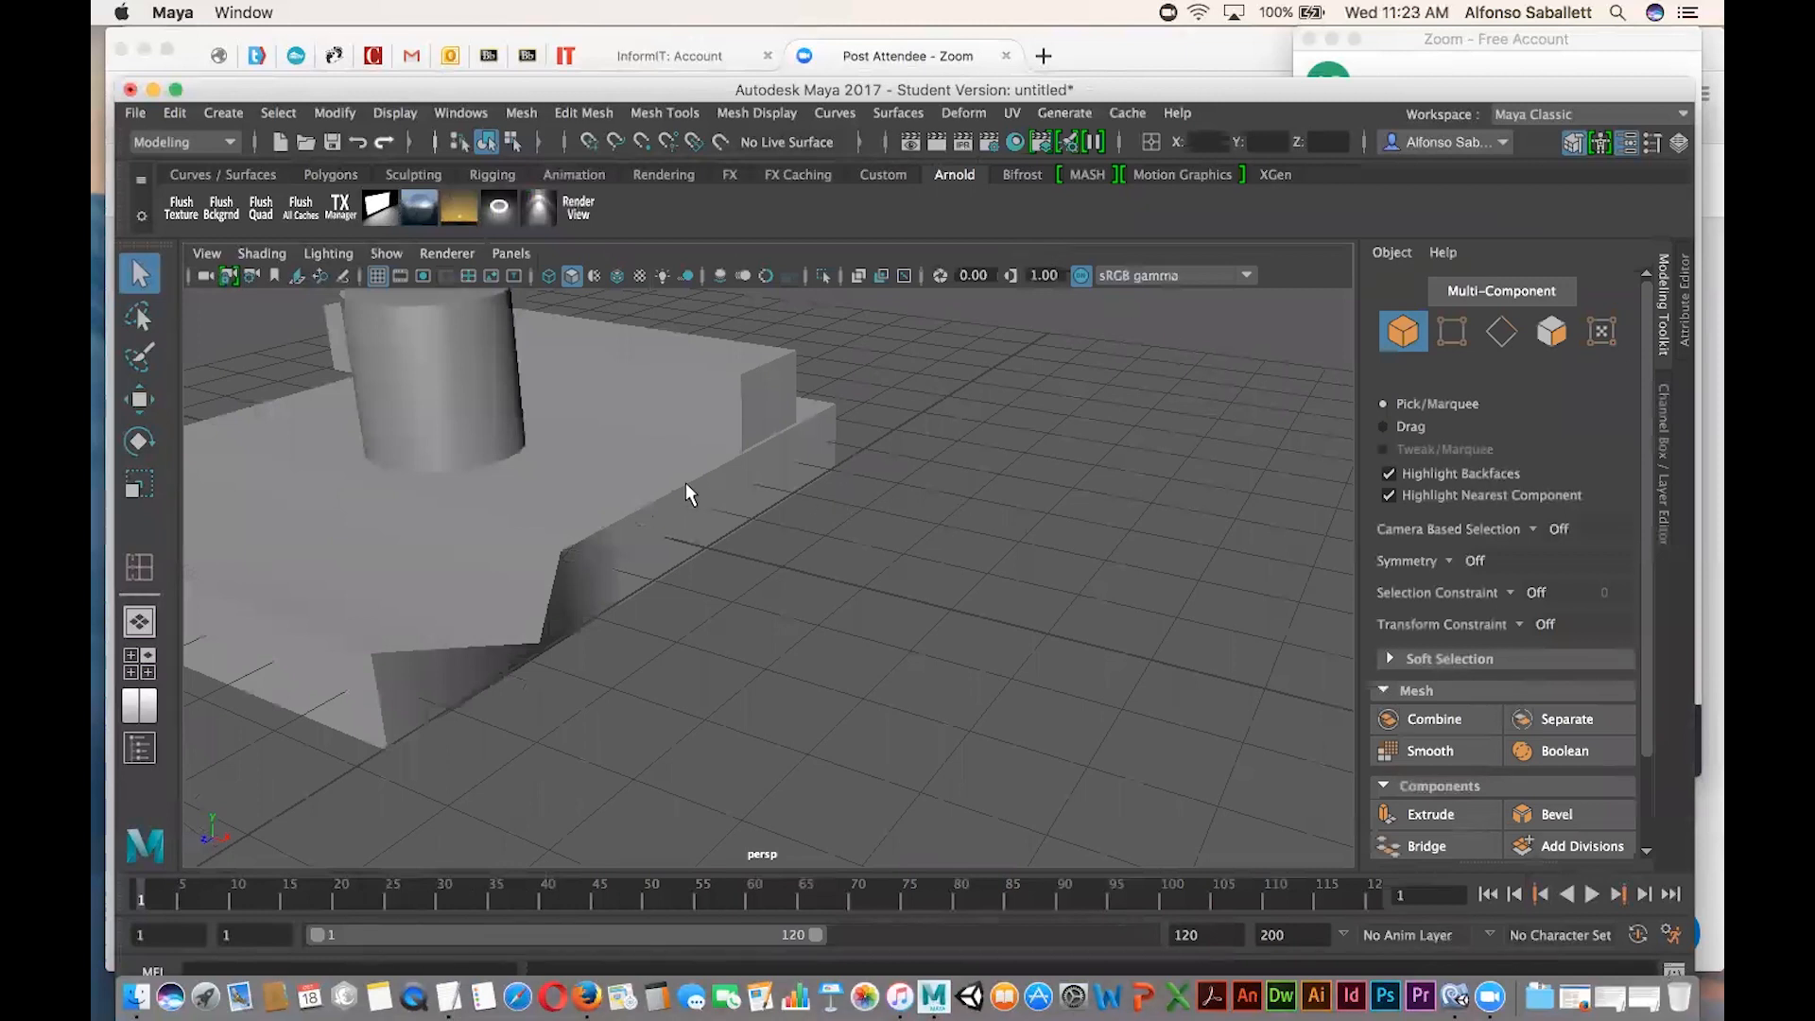
left_click_drag(686, 484, 1045, 576, "alt")
scroll(1045, 586, "down", 2)
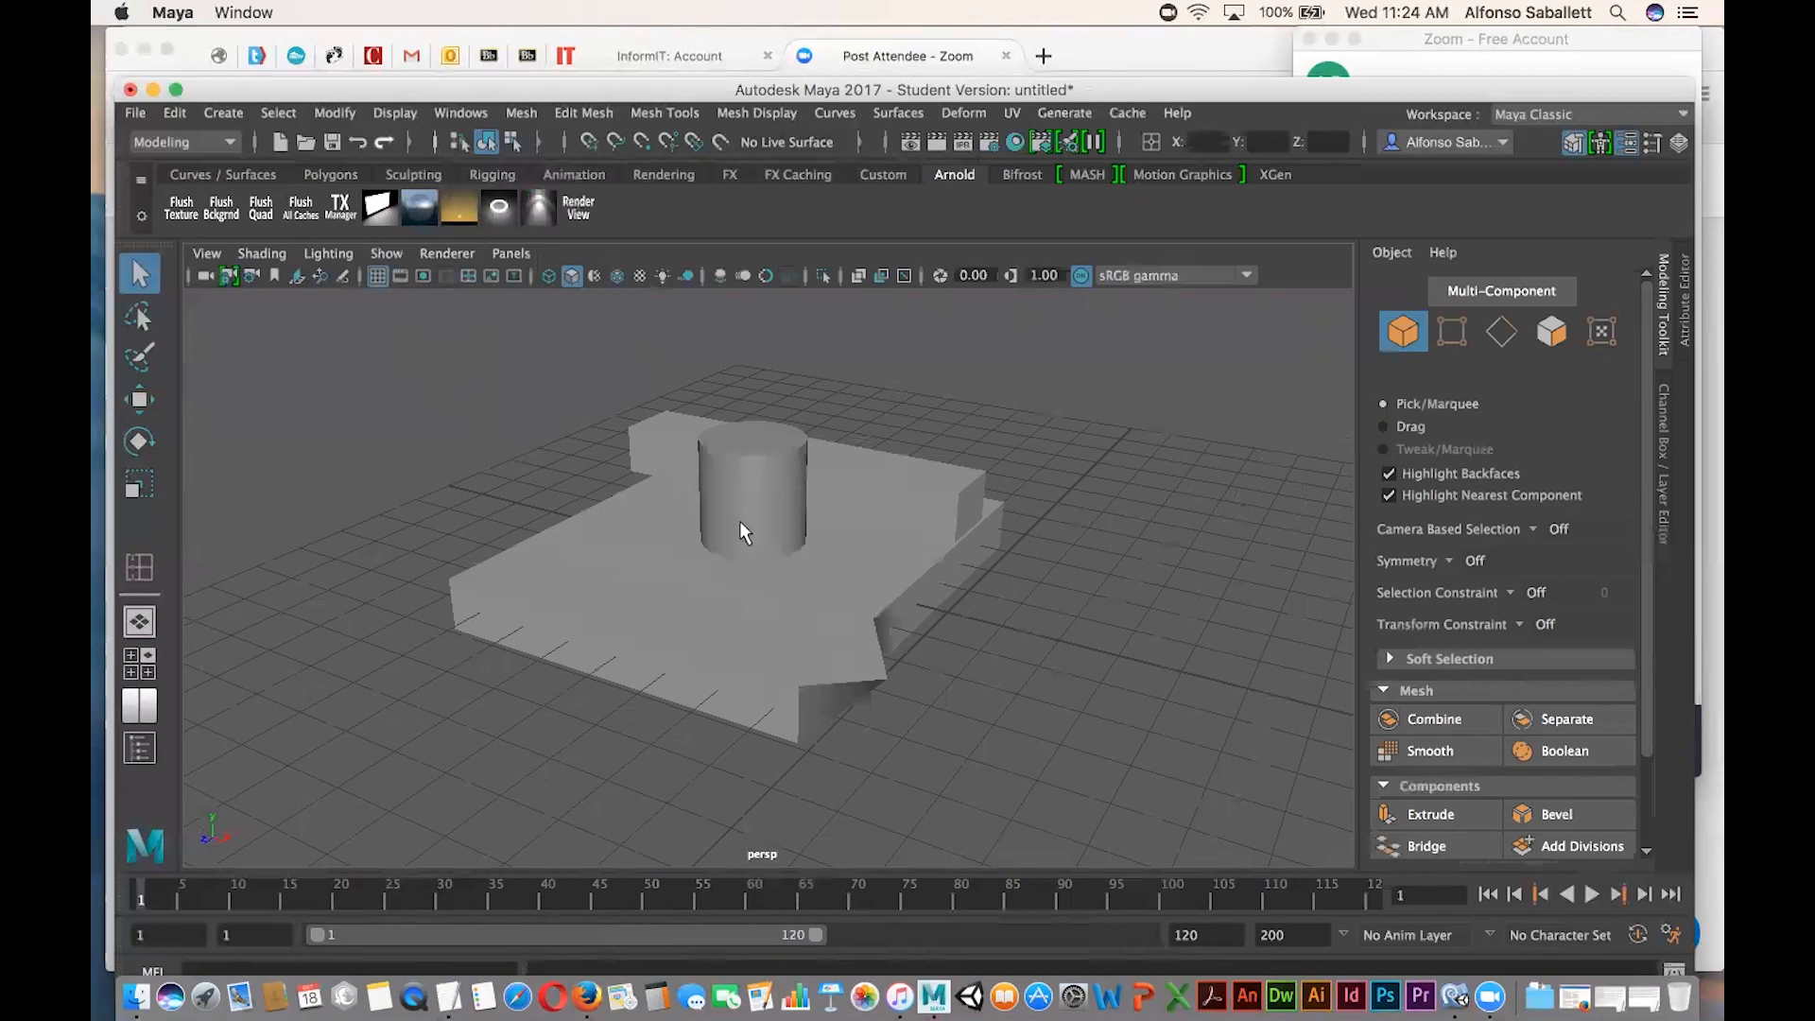
left_click_drag(692, 434, 1009, 673)
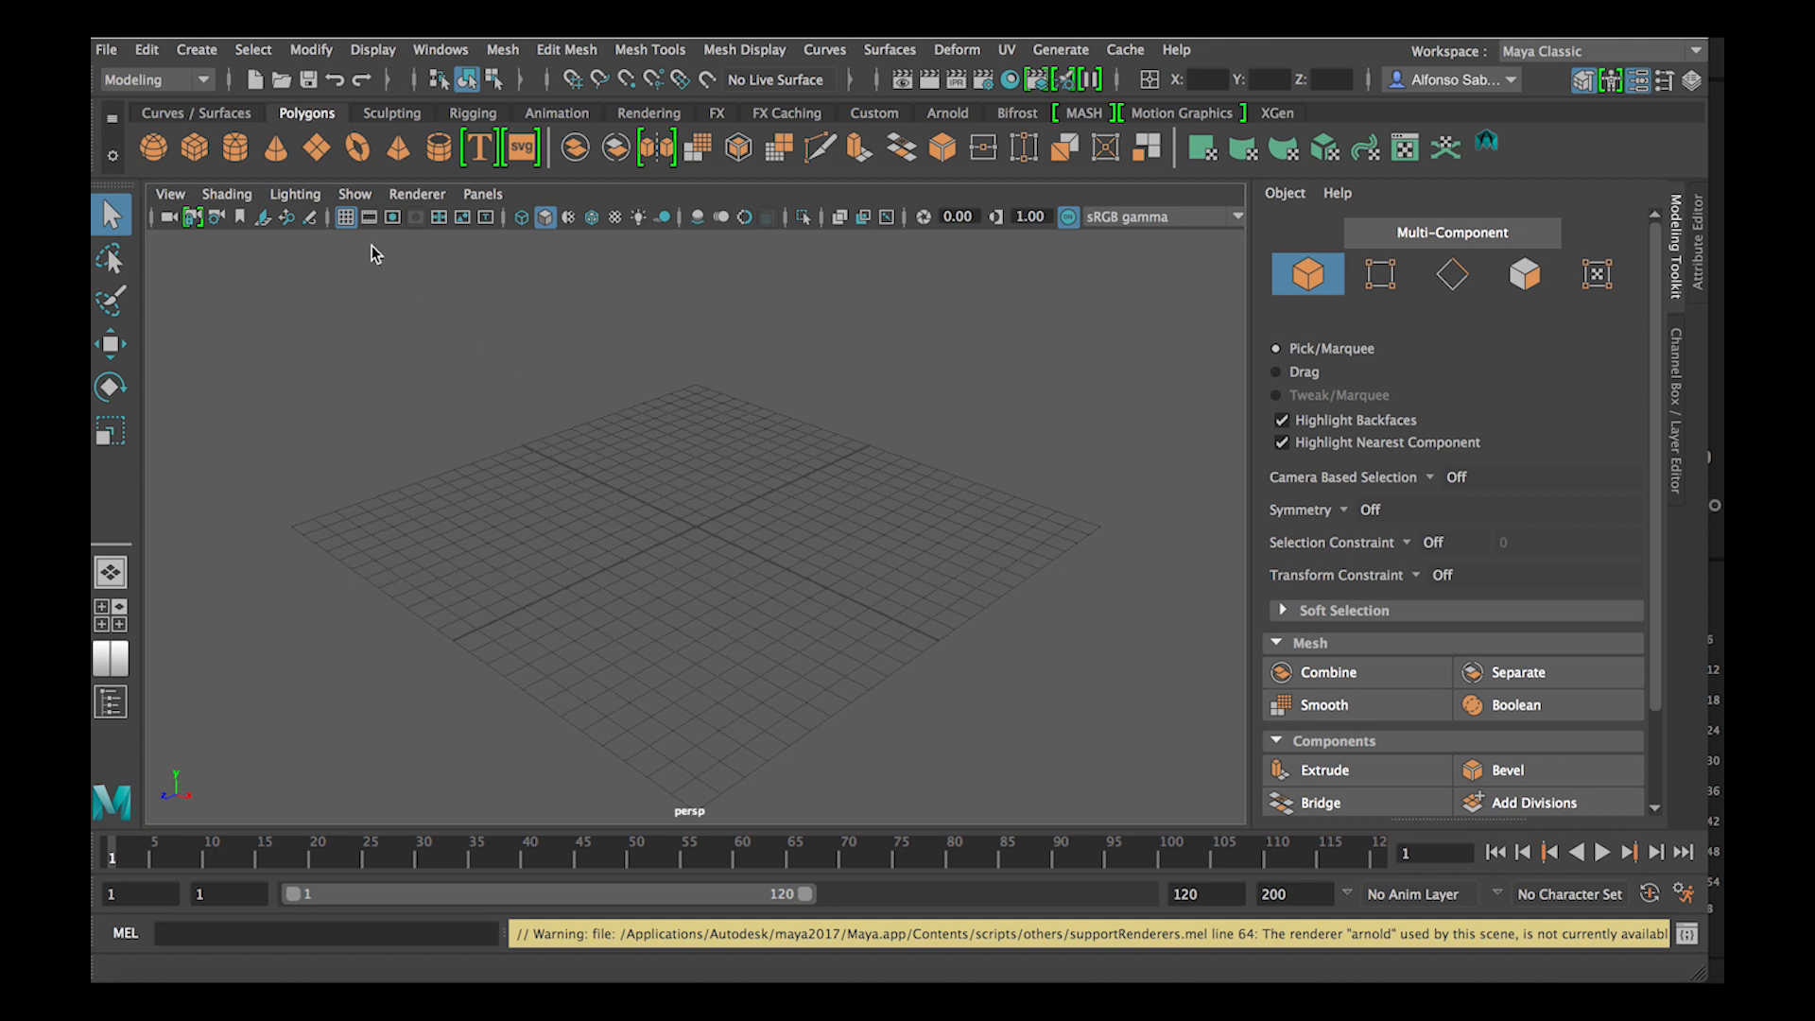
Turn on Interactive Creation for polygon primitives in the new empty scene.
left_click(196, 52)
mouse_move(232, 139)
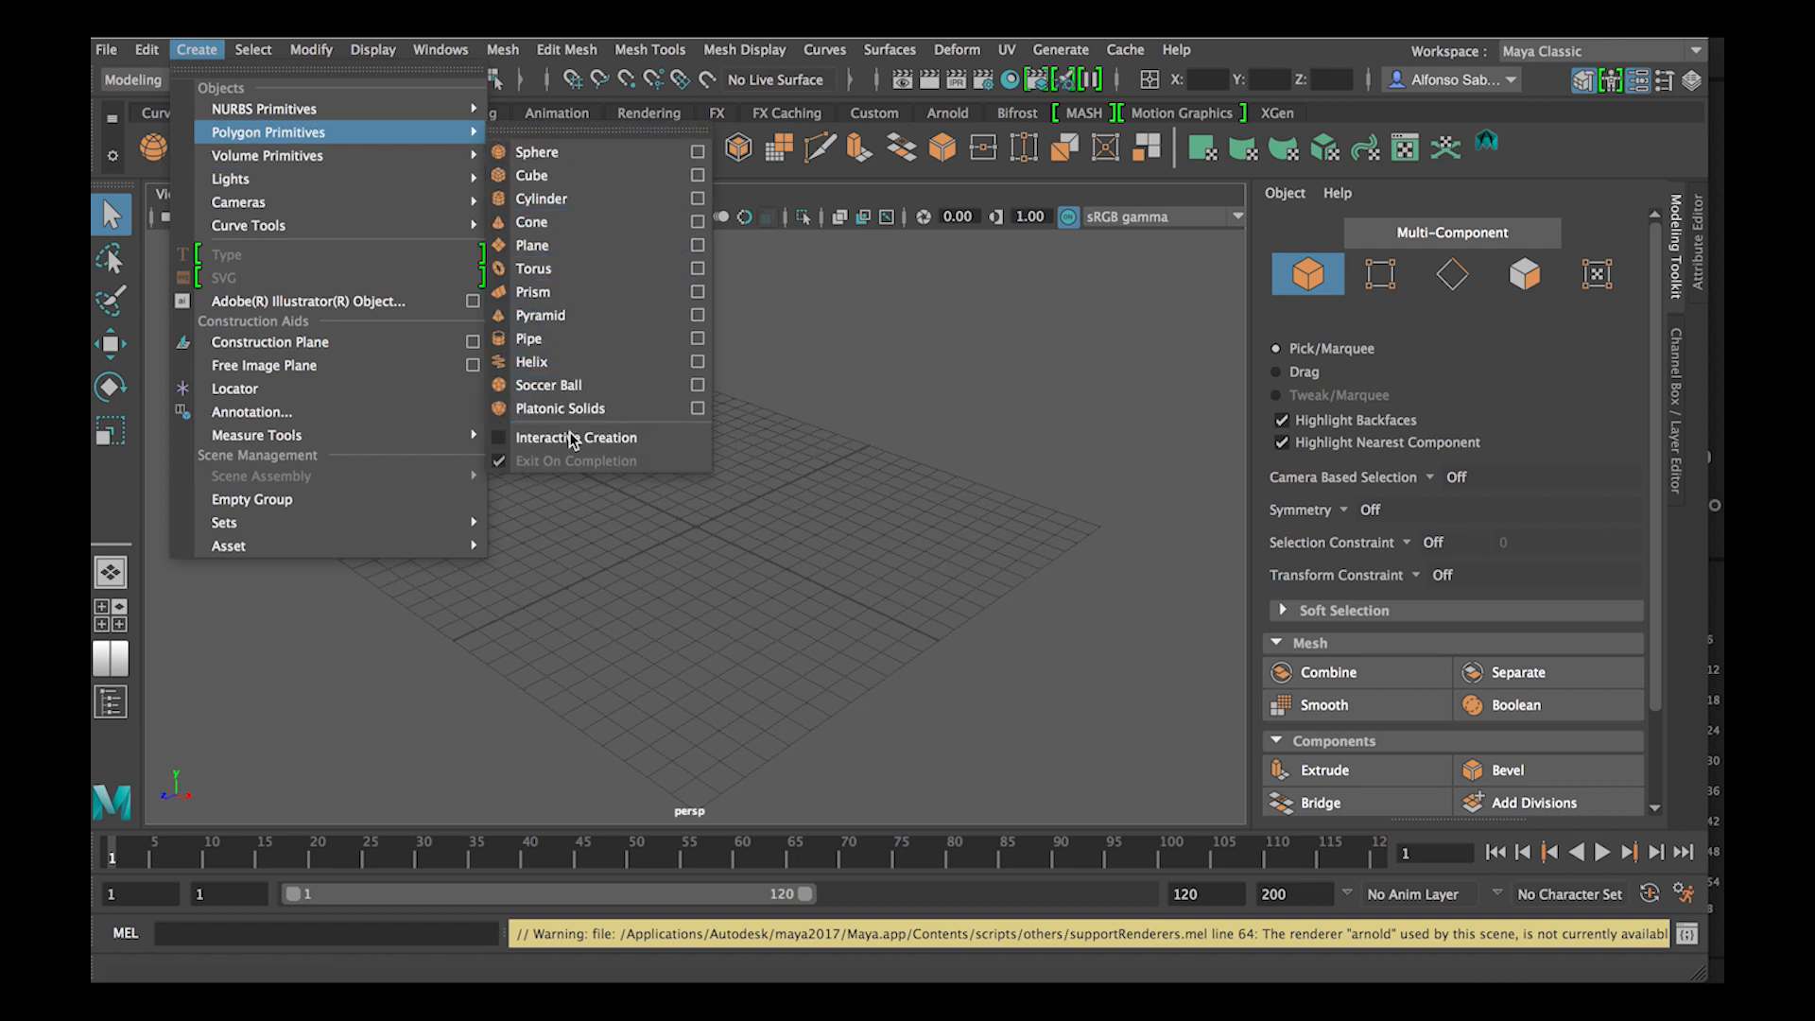
left_click(497, 441)
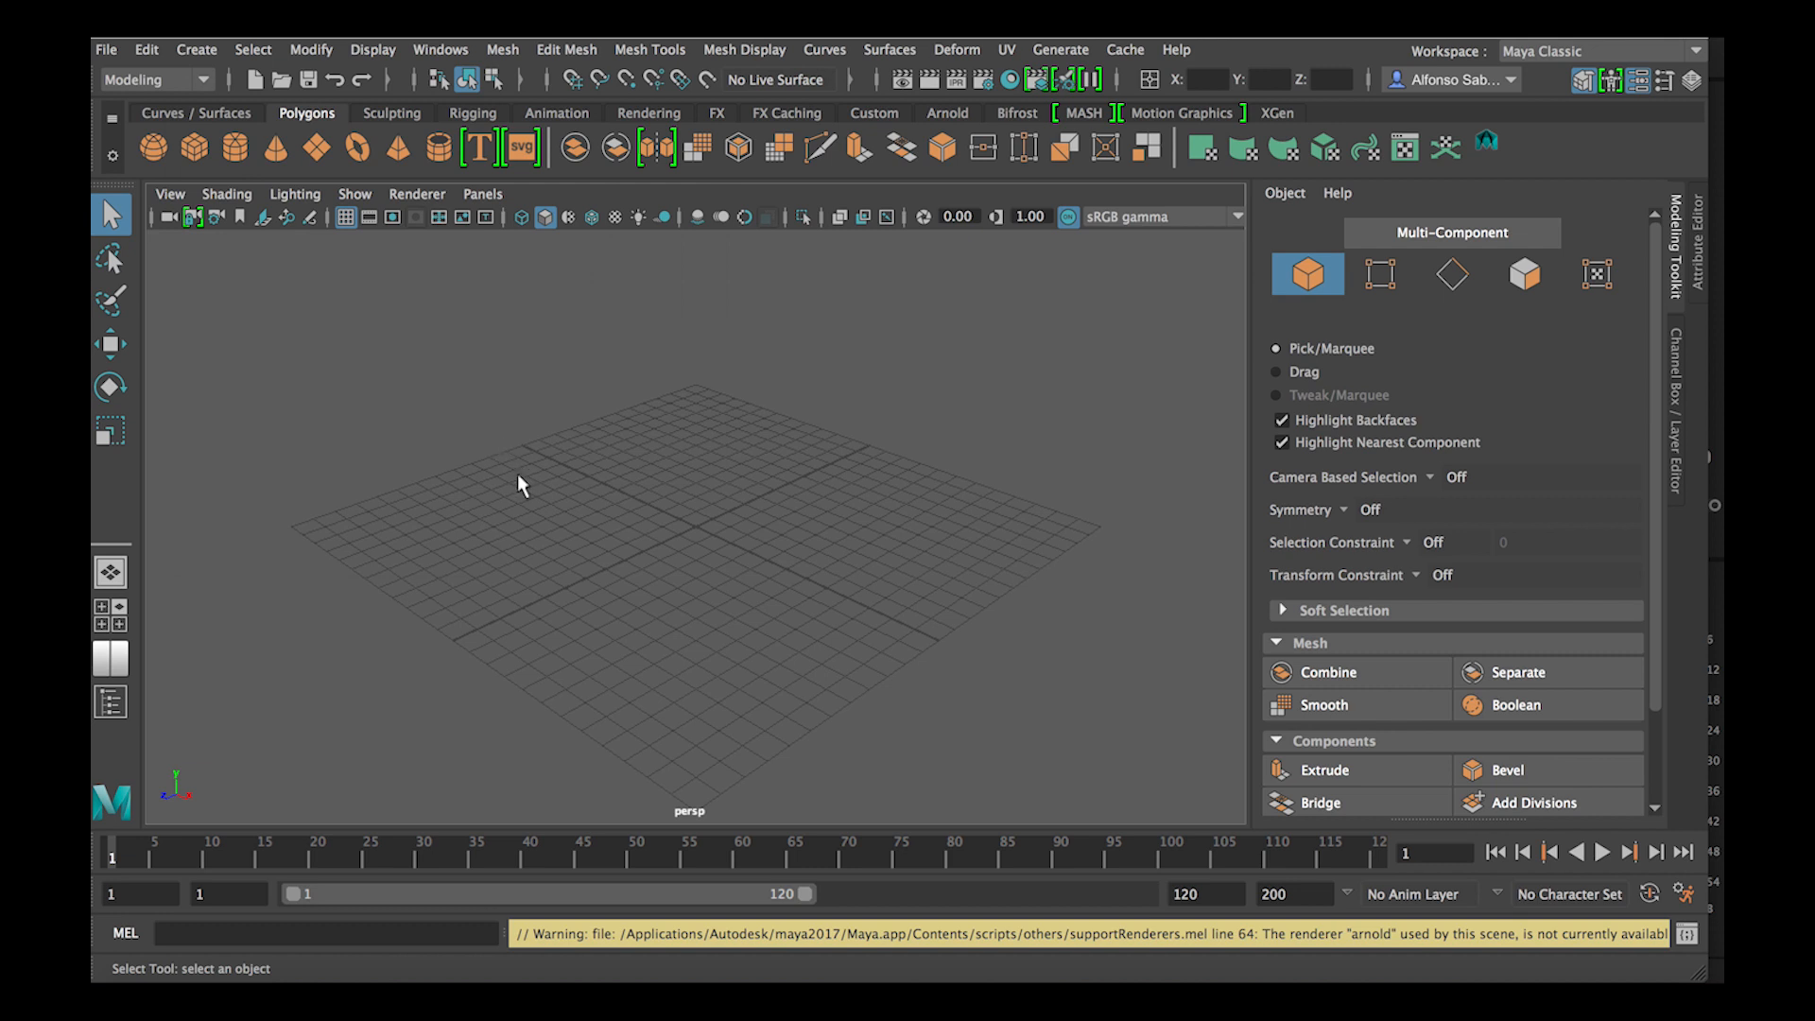
Interactively draw a wide, flat polygon cube over the grid's centre, and move it about 17.5 cm along negative X.
left_click(193, 155)
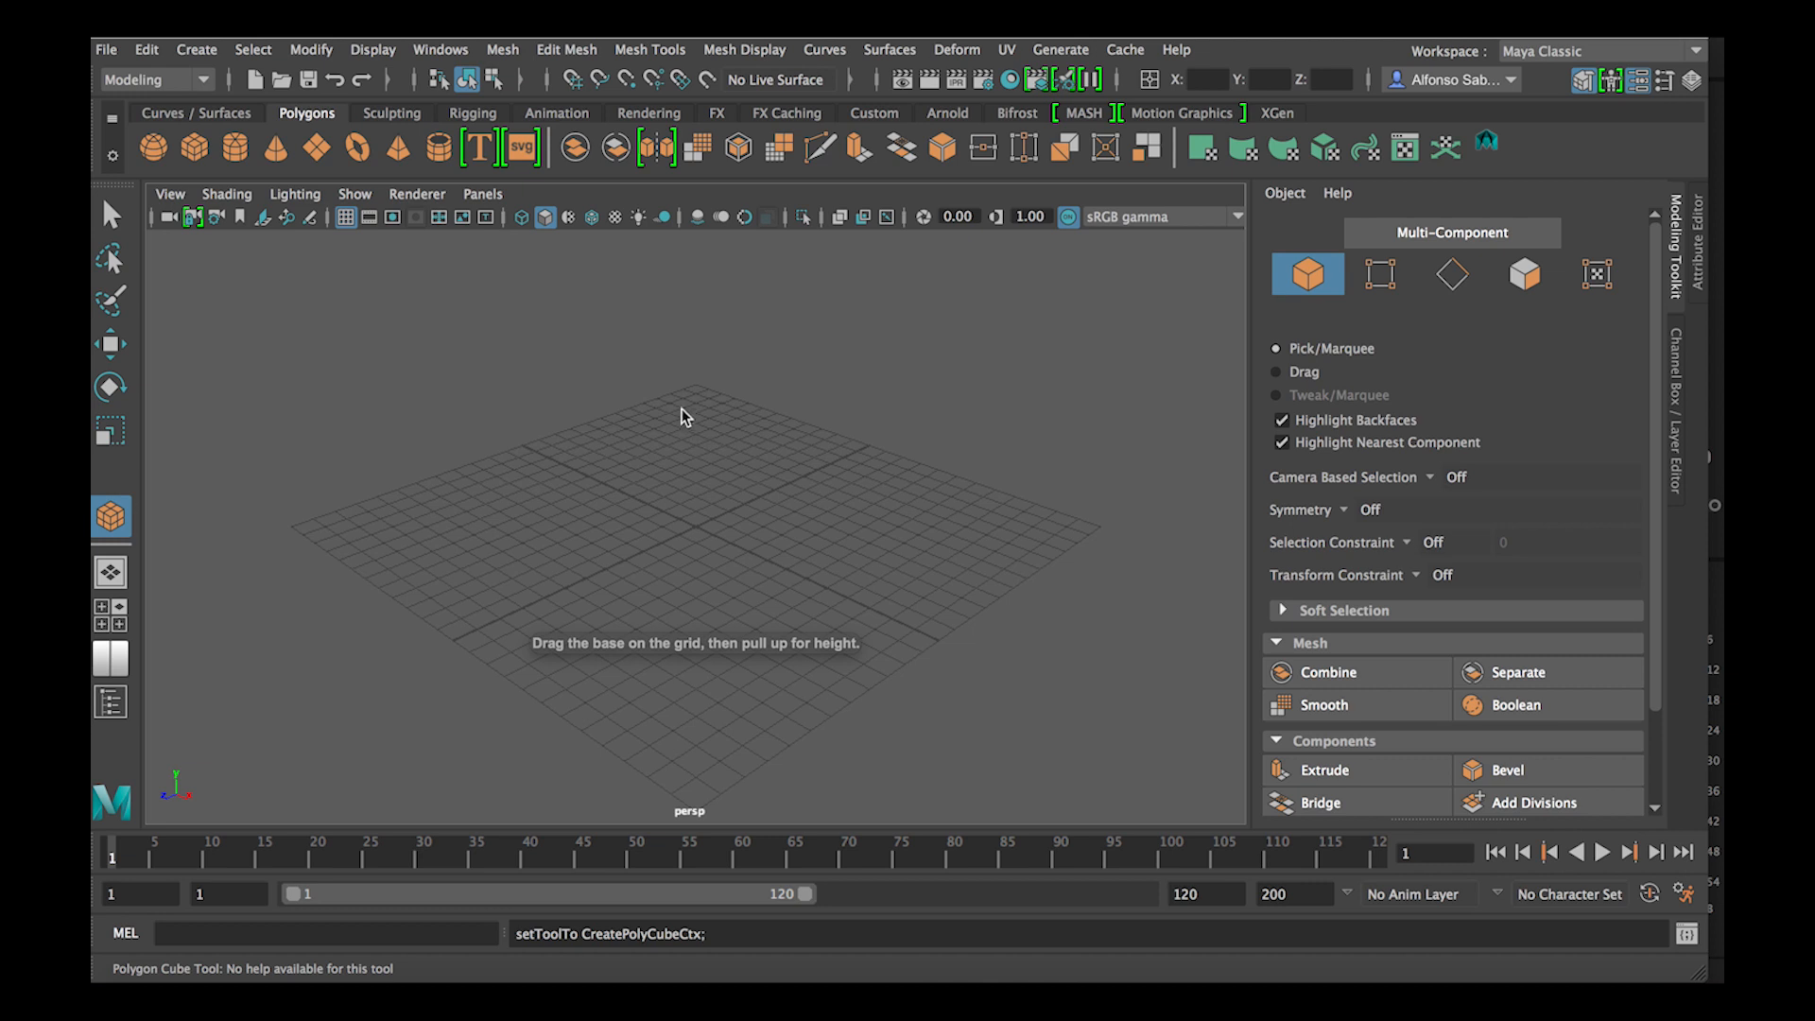
left_click_drag(681, 412, 710, 484)
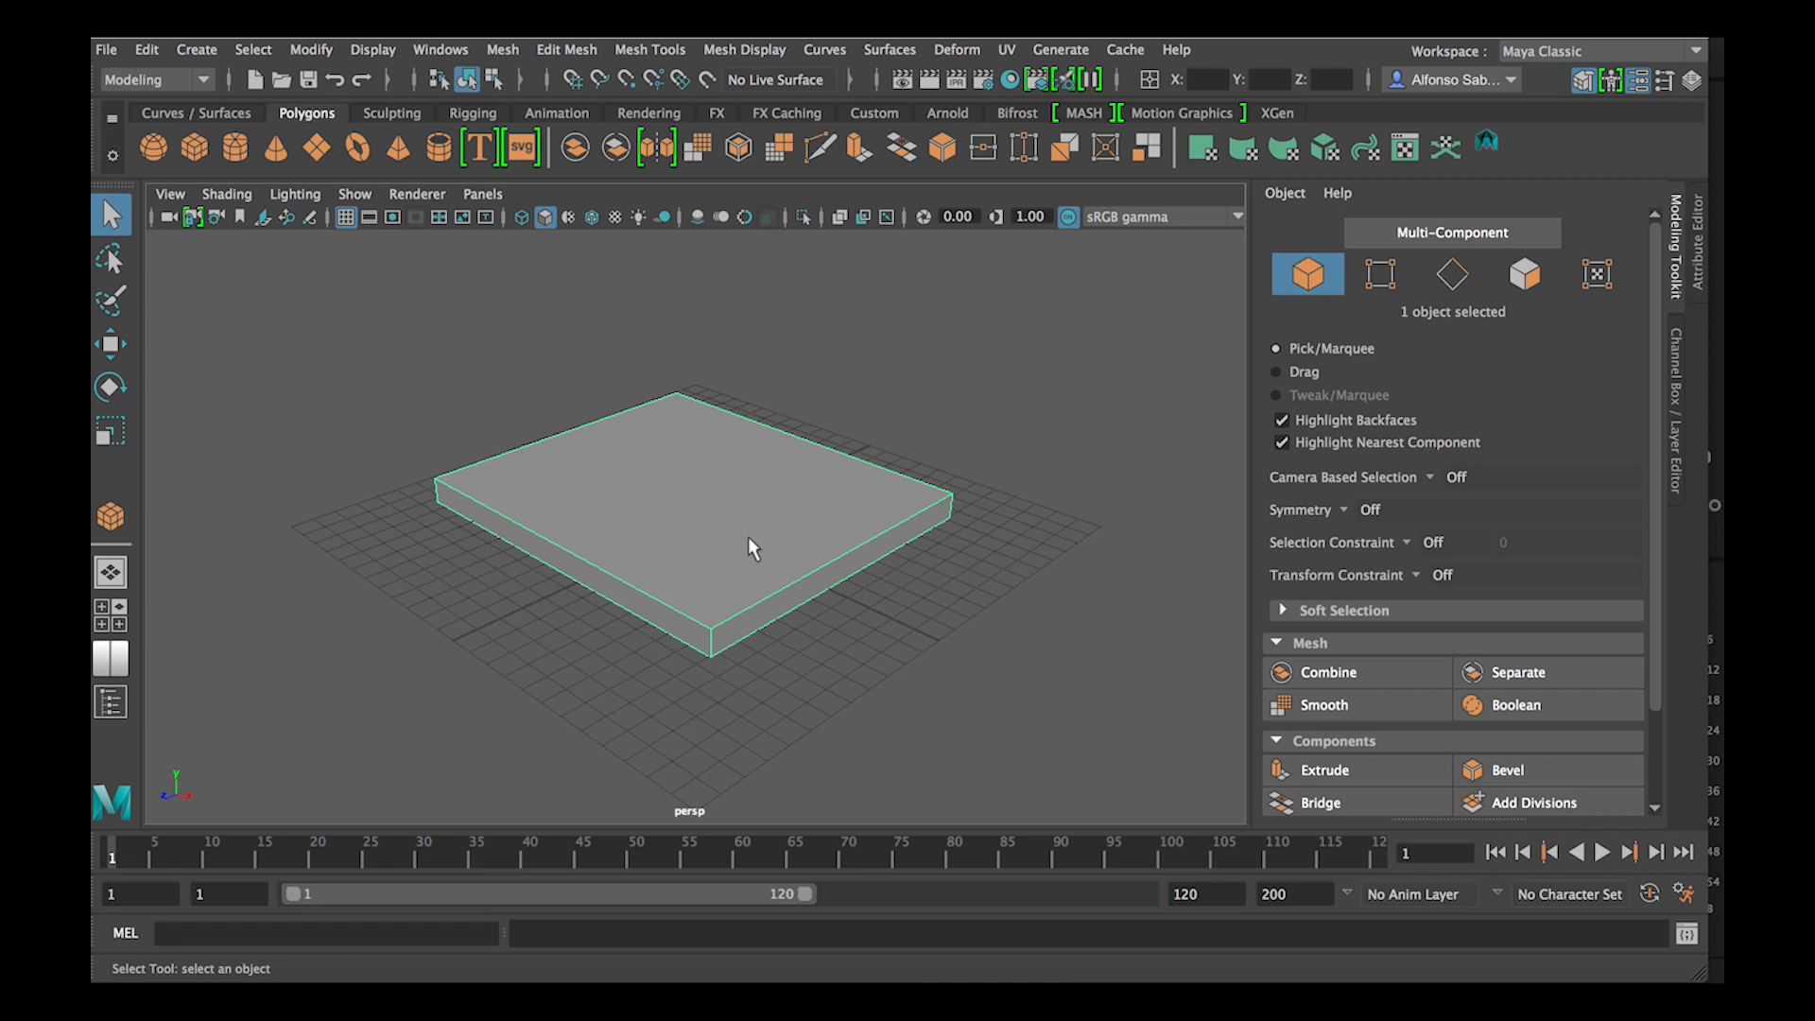
key("w")
left_click_drag(749, 537, 516, 425)
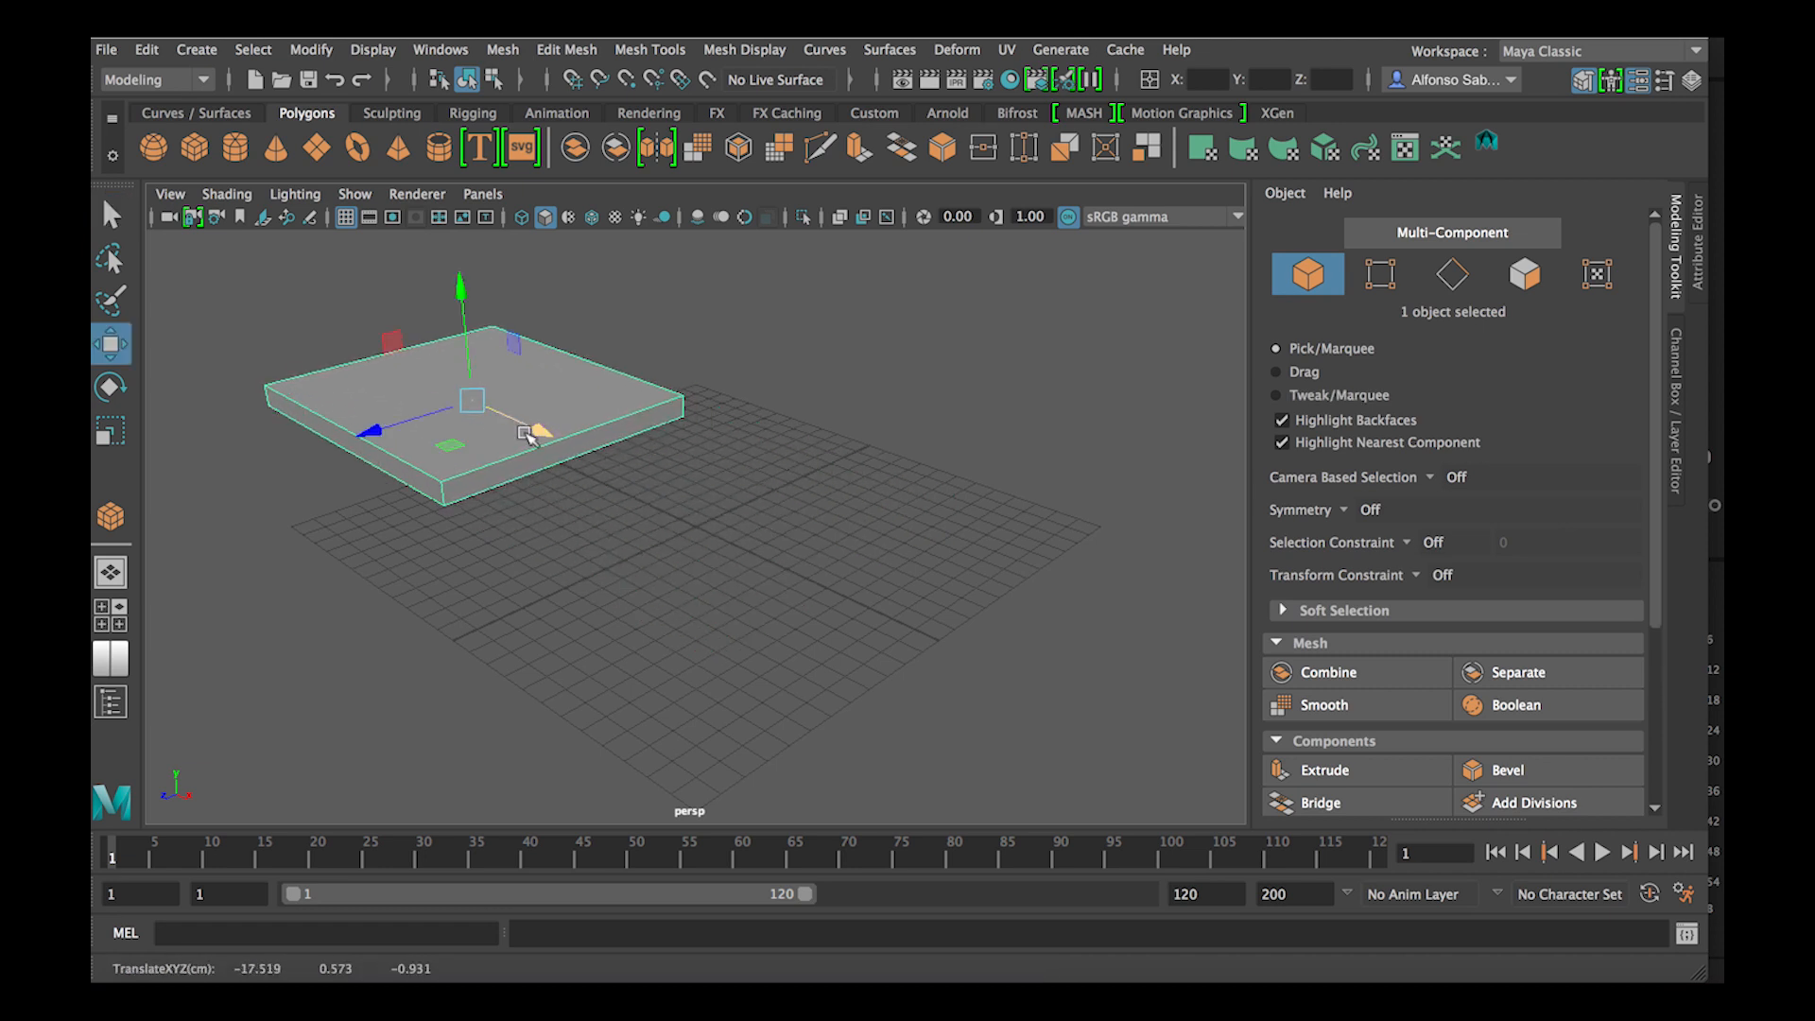
Interactively draw a tall polygon cone on the grid in front of the slab, and move it back along negative Z.
left_click(269, 159)
left_click_drag(637, 509, 658, 288)
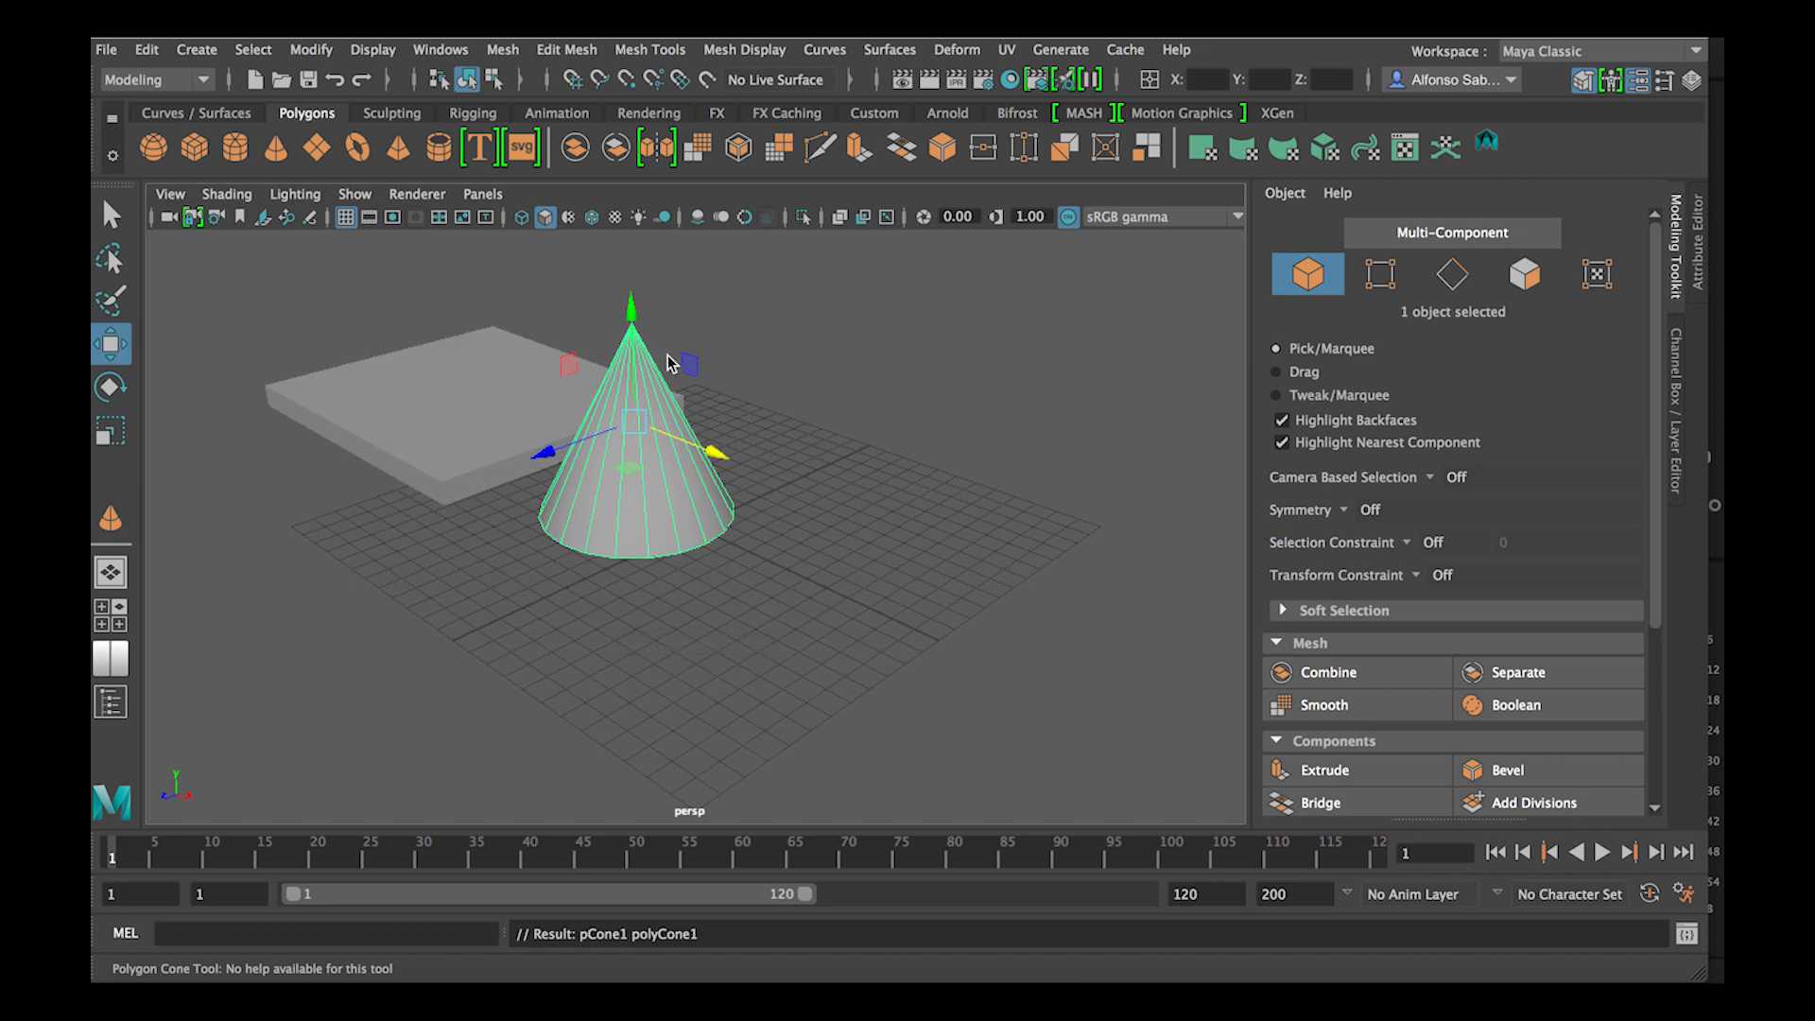
left_click_drag(565, 452, 699, 402)
Interactively draw a polygon cylinder on the grid in front of the slab and the cone.
left_click(235, 146)
left_click_drag(599, 567, 638, 430)
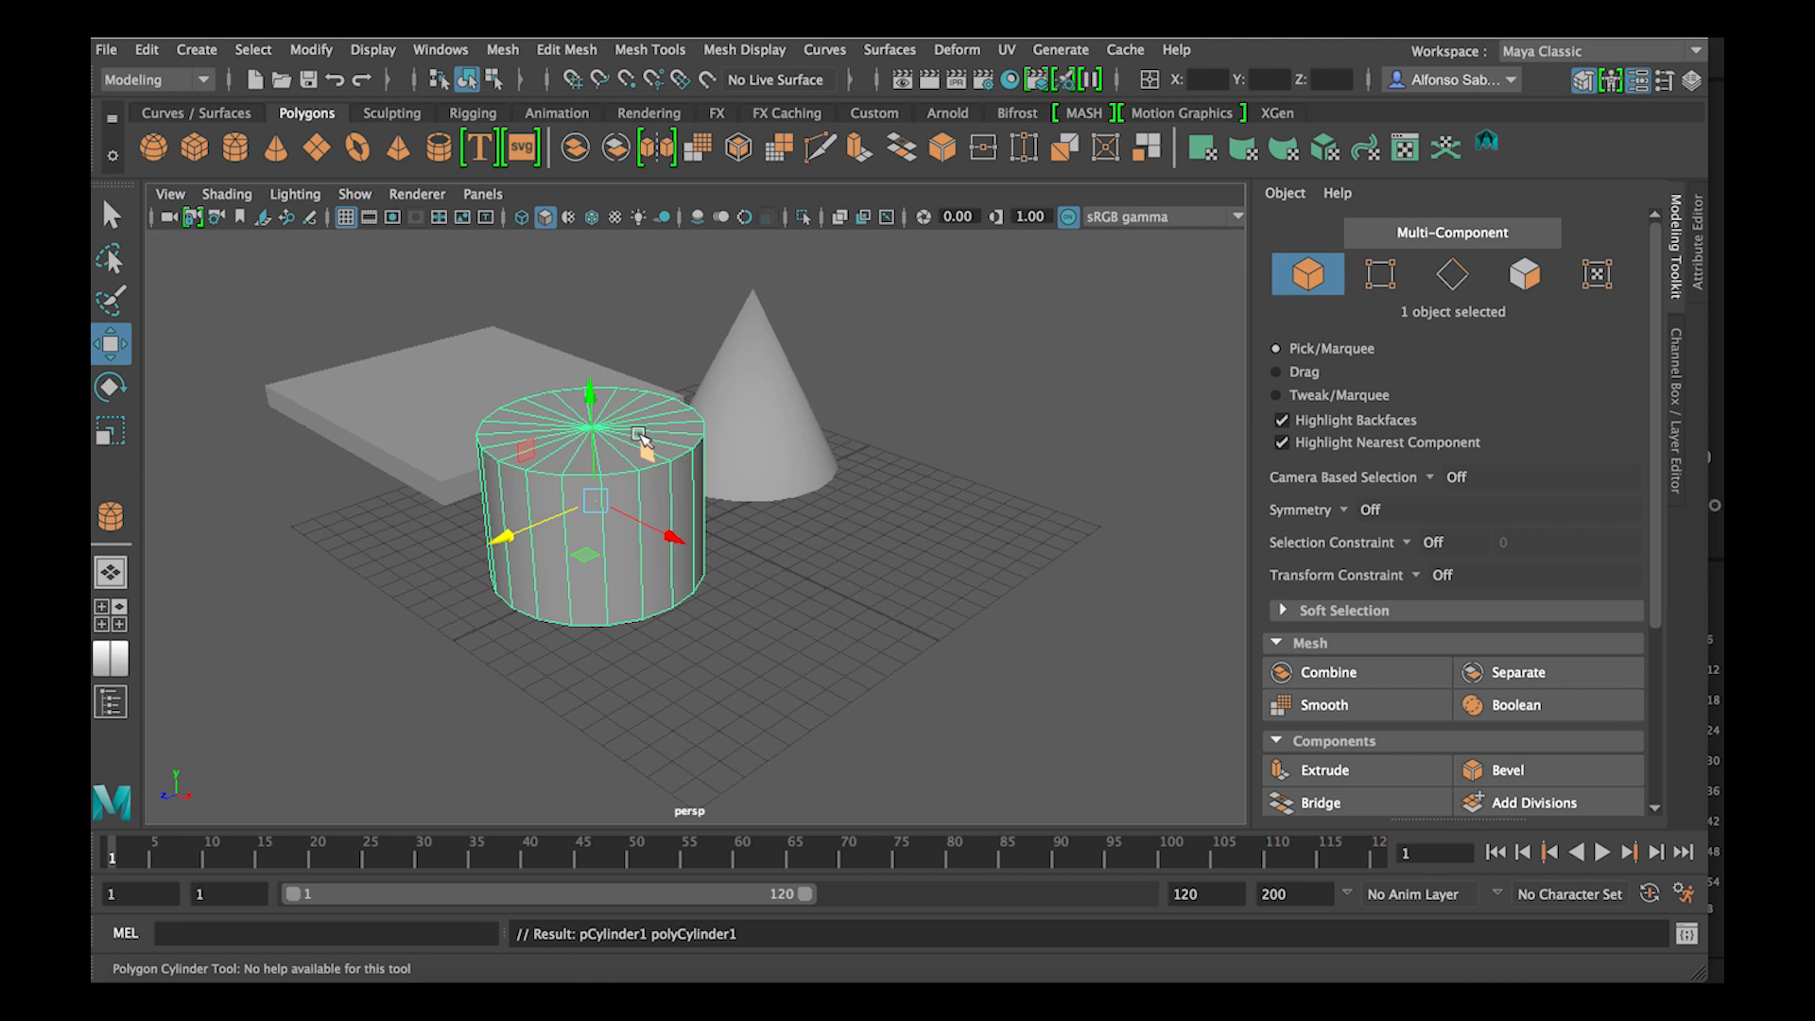
left_click(196, 49)
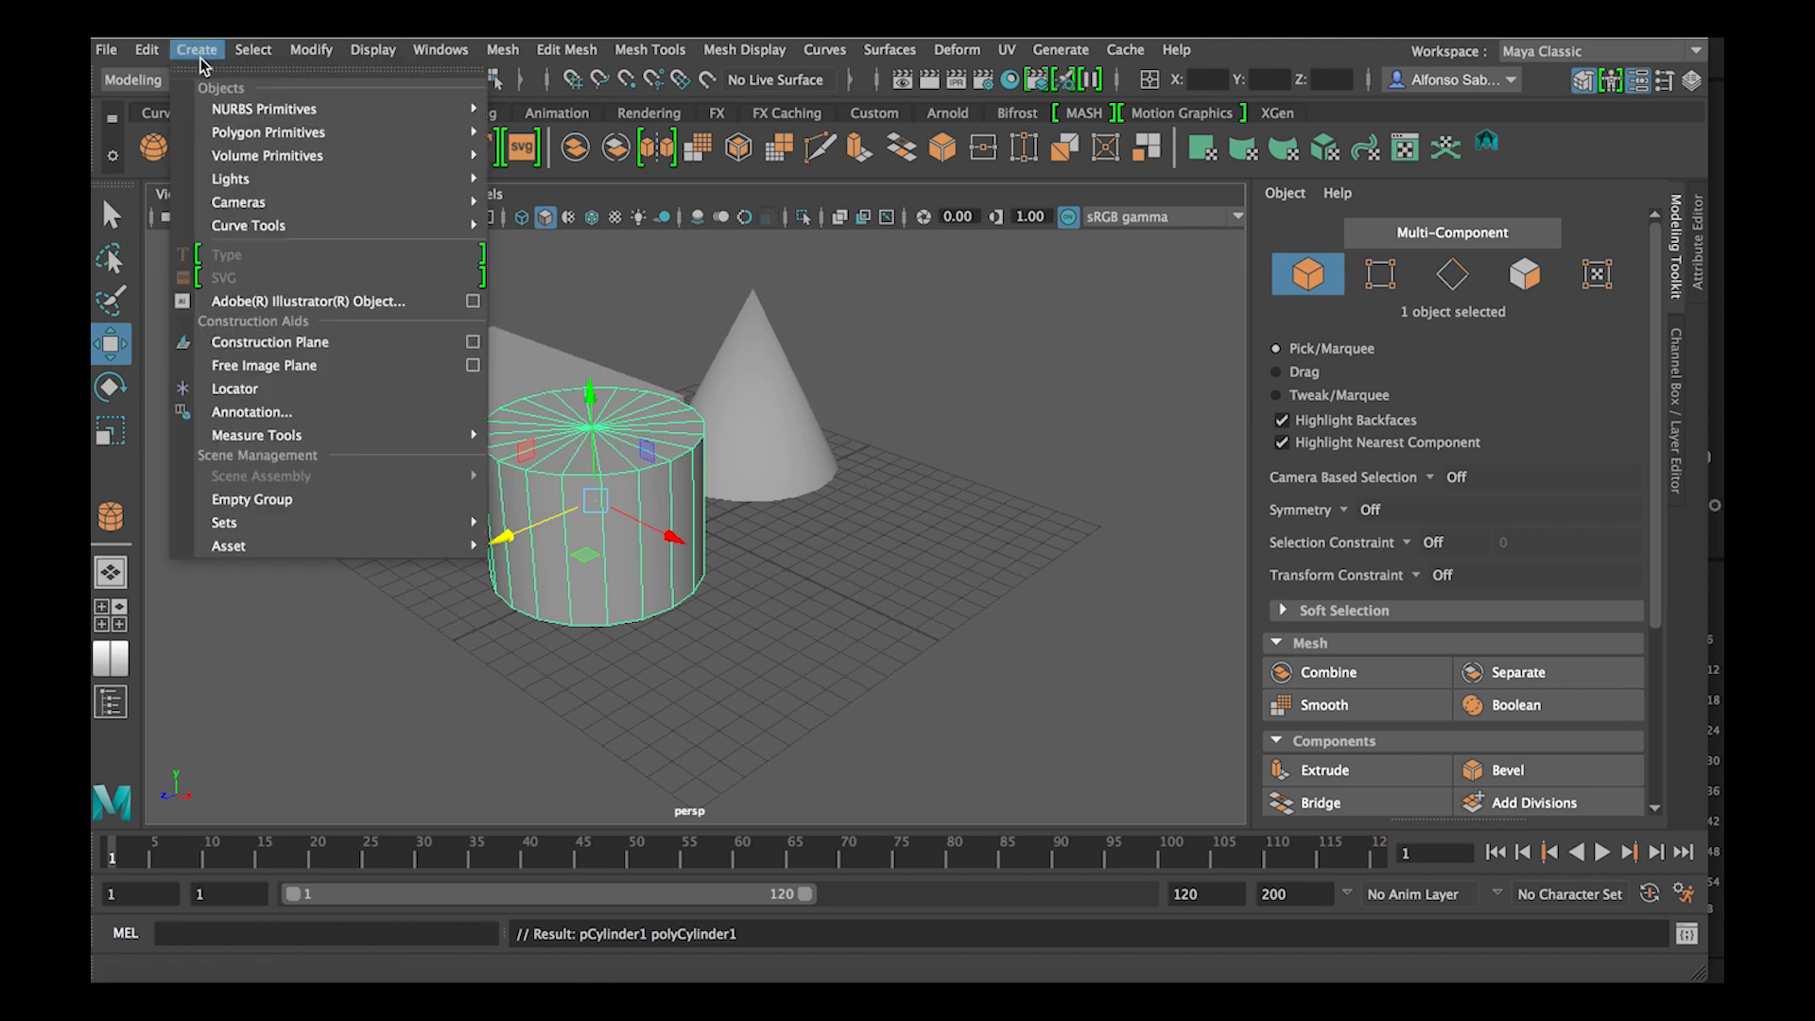
mouse_move(224, 139)
mouse_move(388, 156)
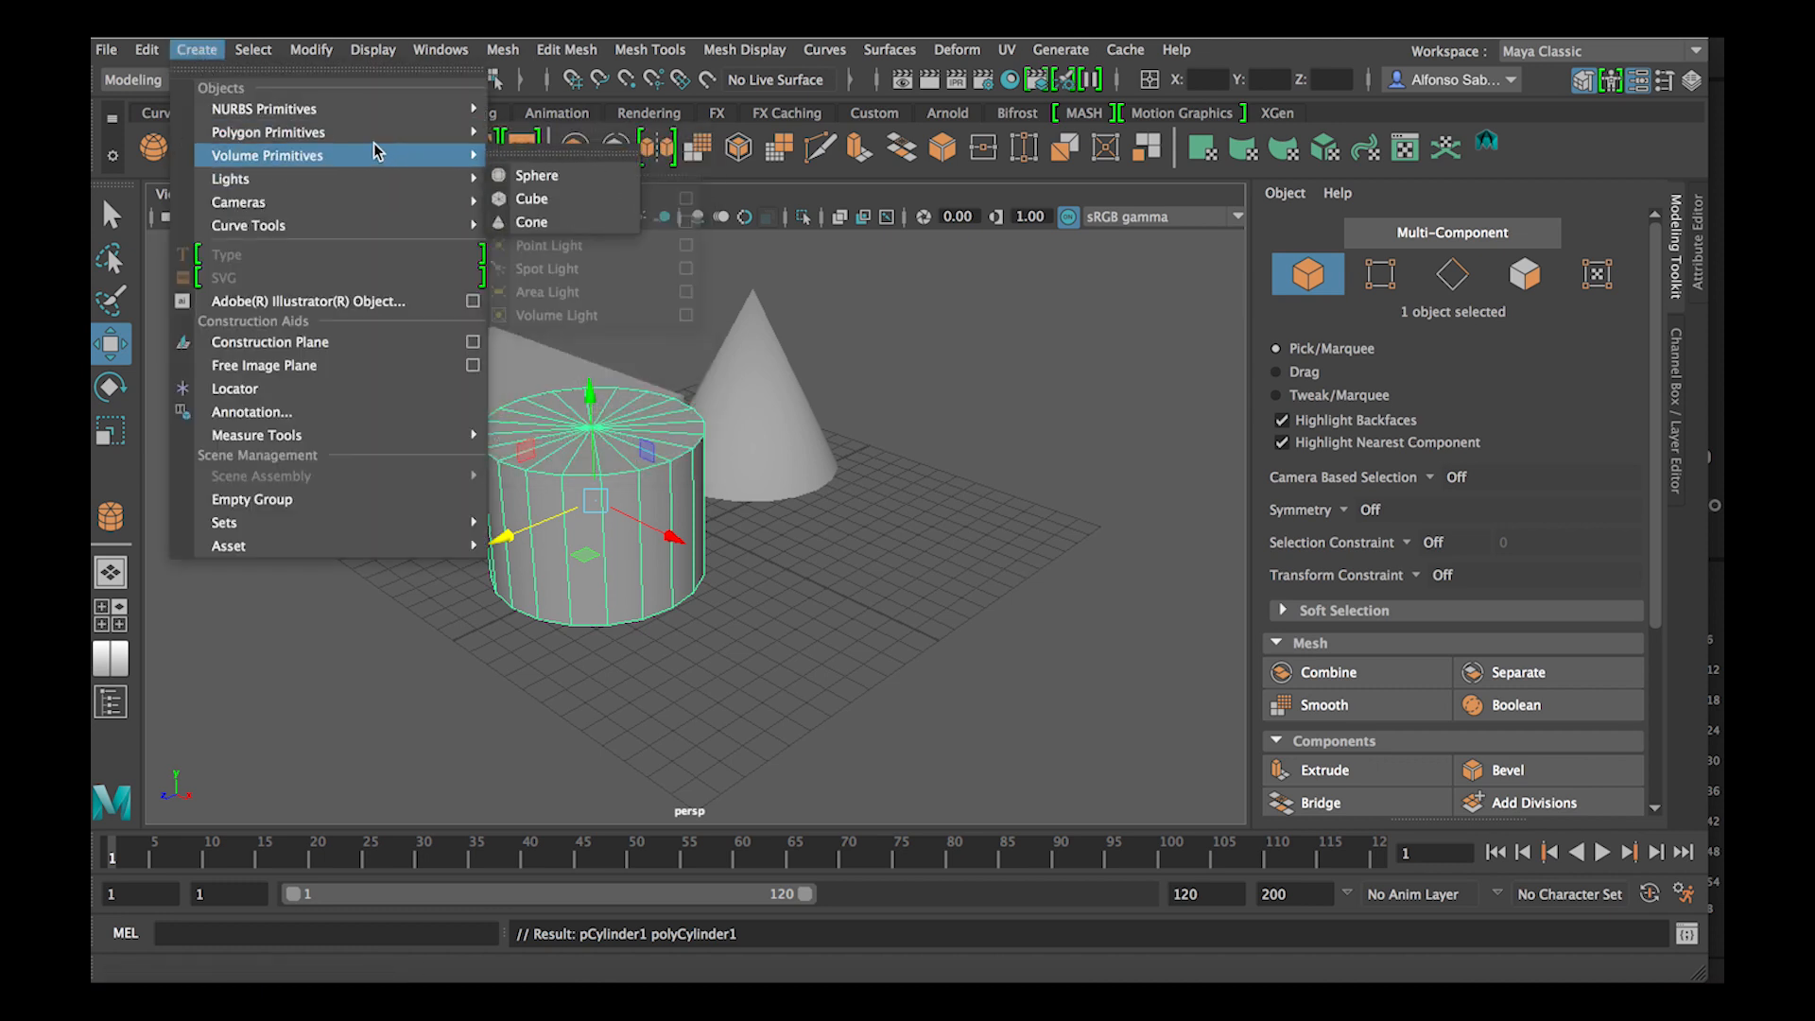
mouse_move(468, 135)
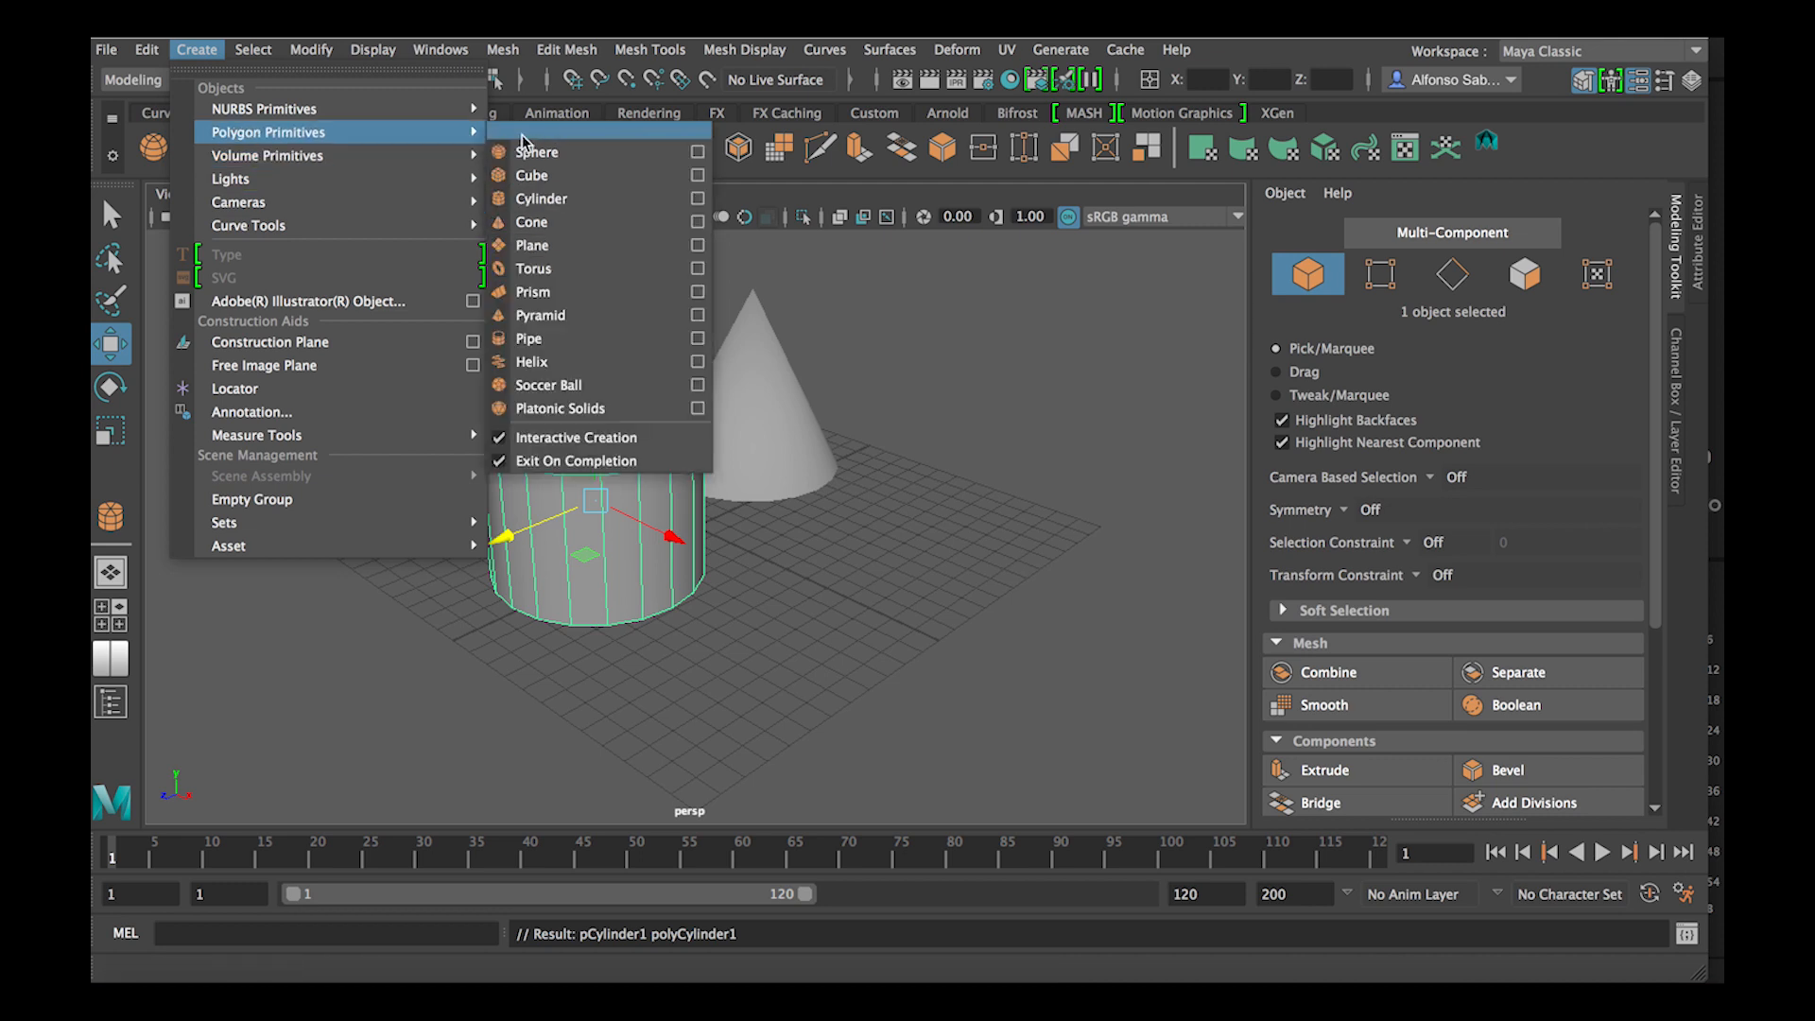
left_click(792, 551)
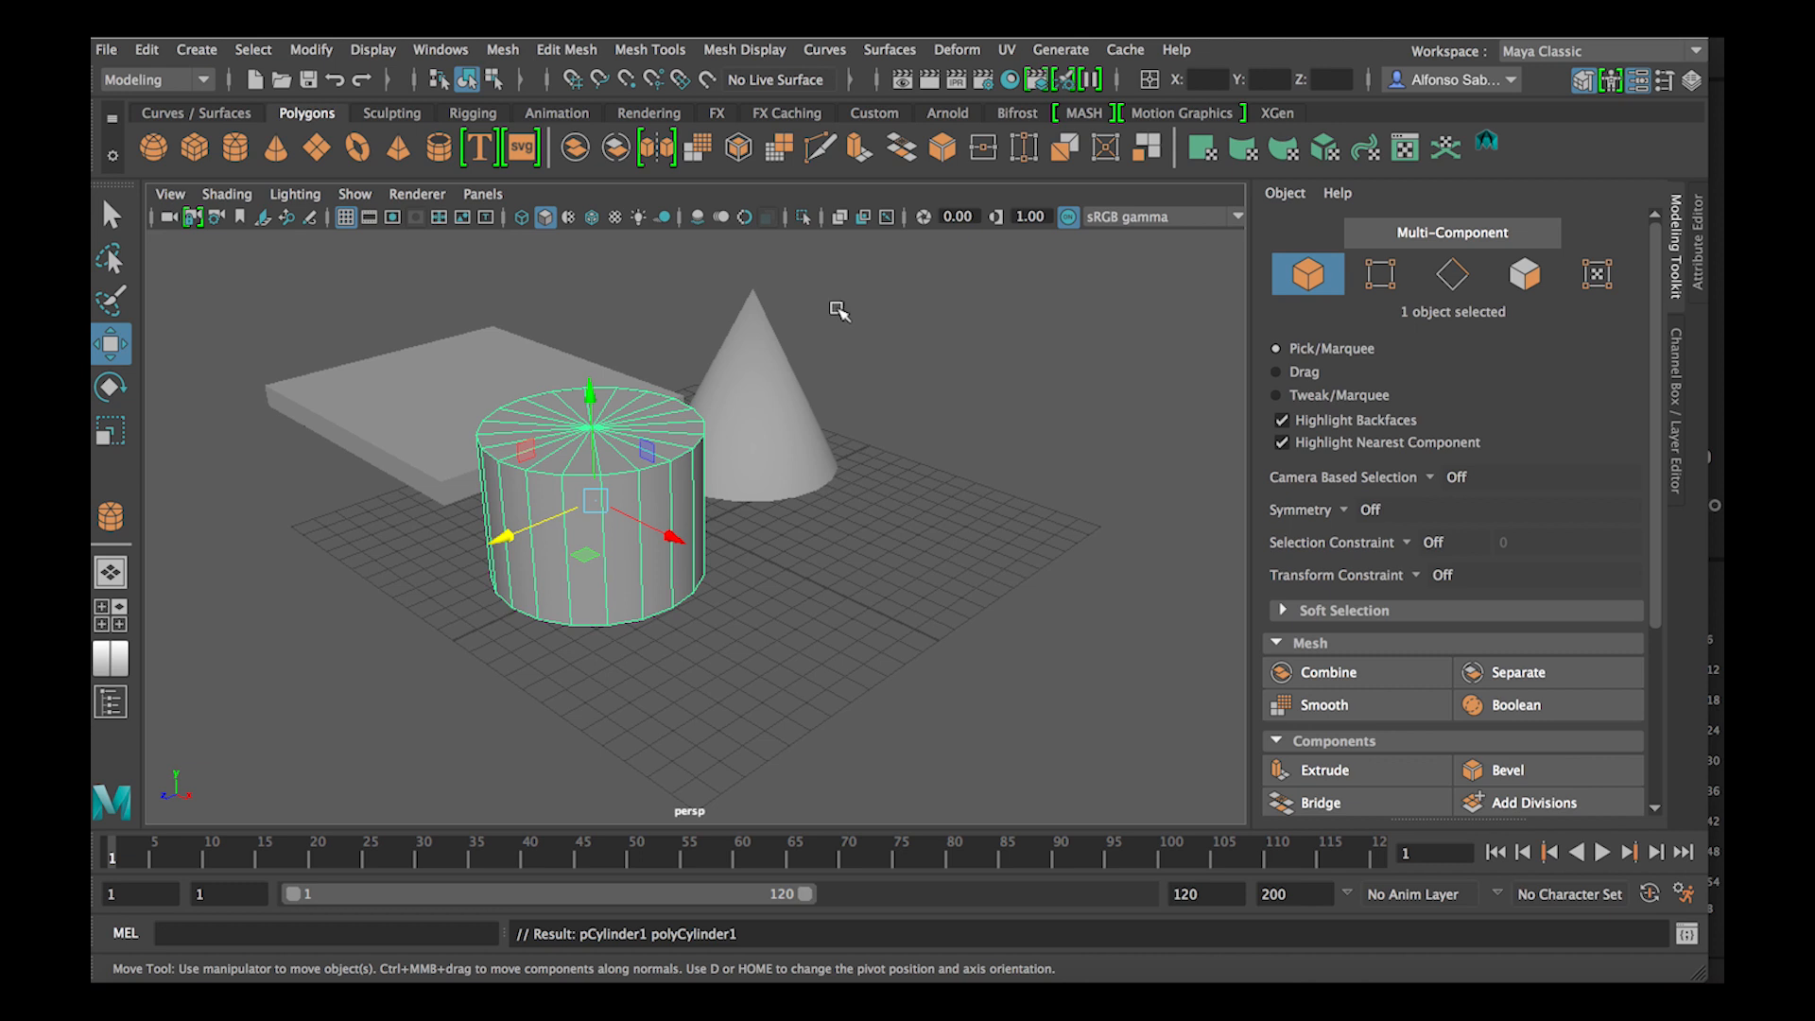